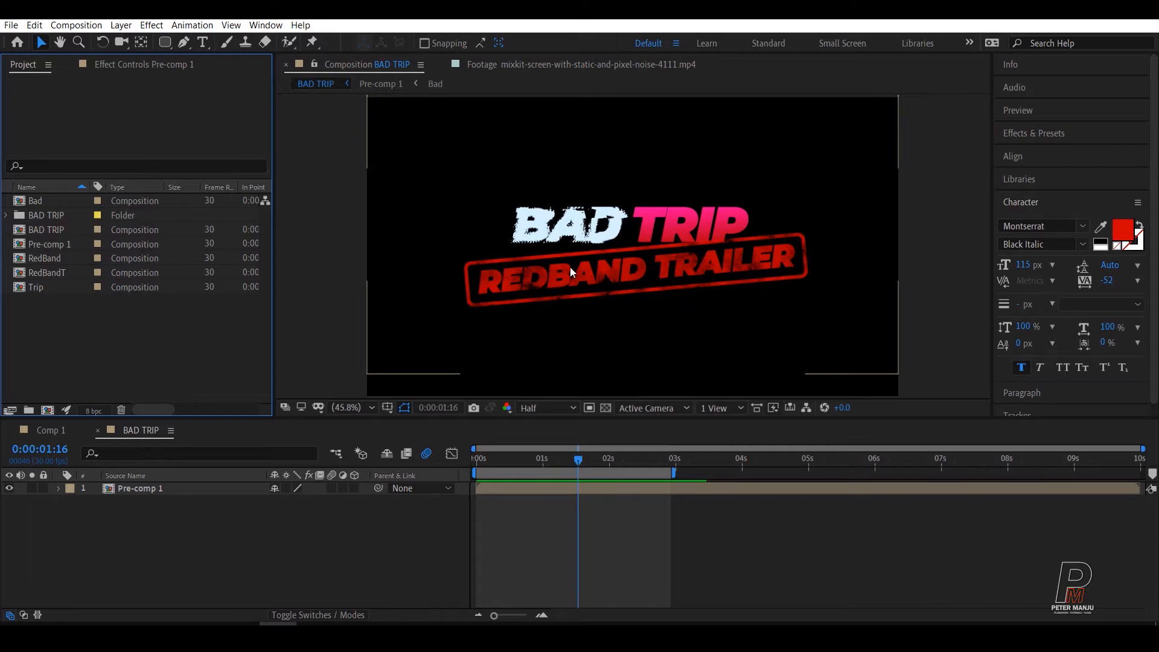
Step: Group all the loose compositions in the project into a new folder named BD2
left_click(117, 347)
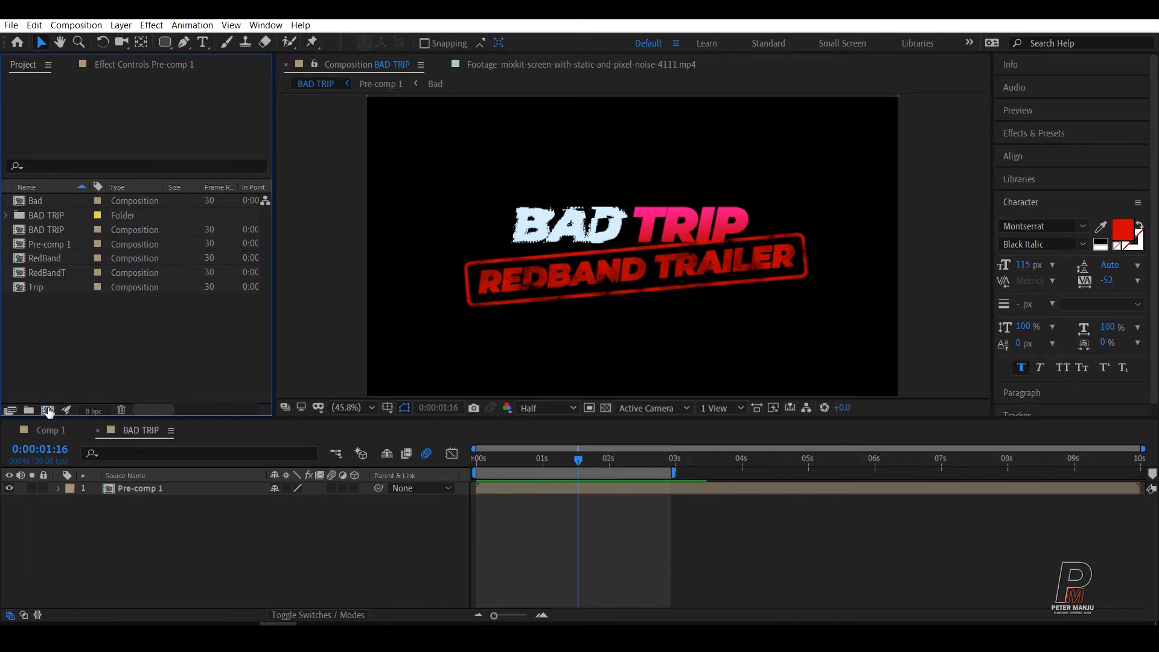
left_click_drag(19, 320, 27, 410)
left_click(33, 201, "ctrl")
type("BD2")
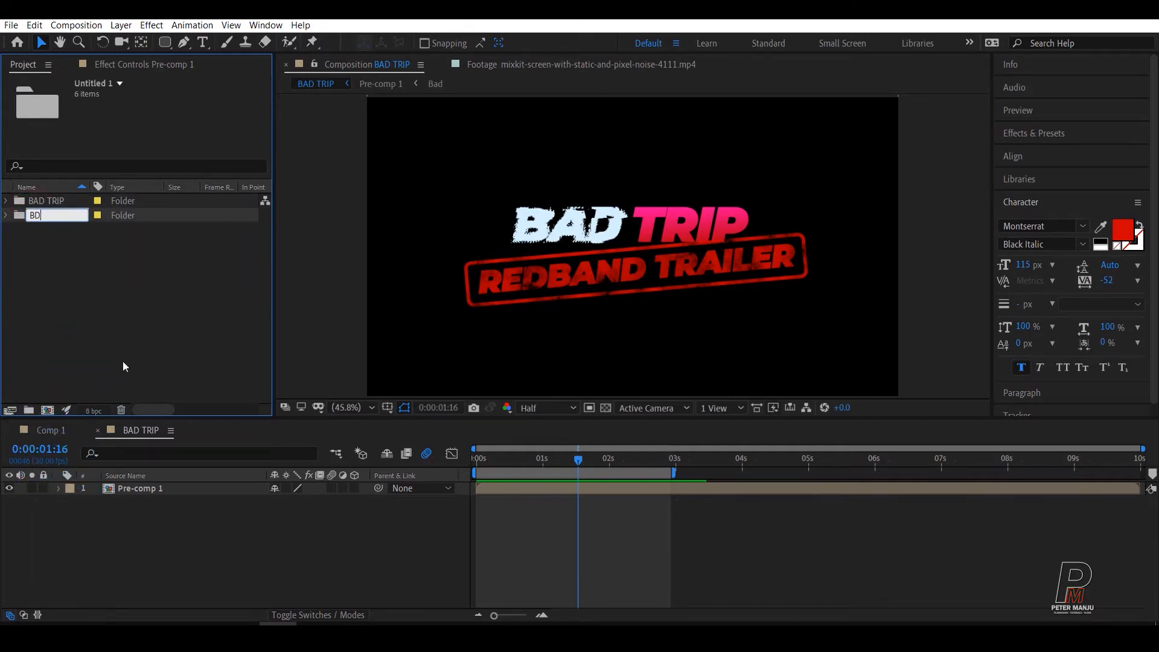
left_click(46, 323)
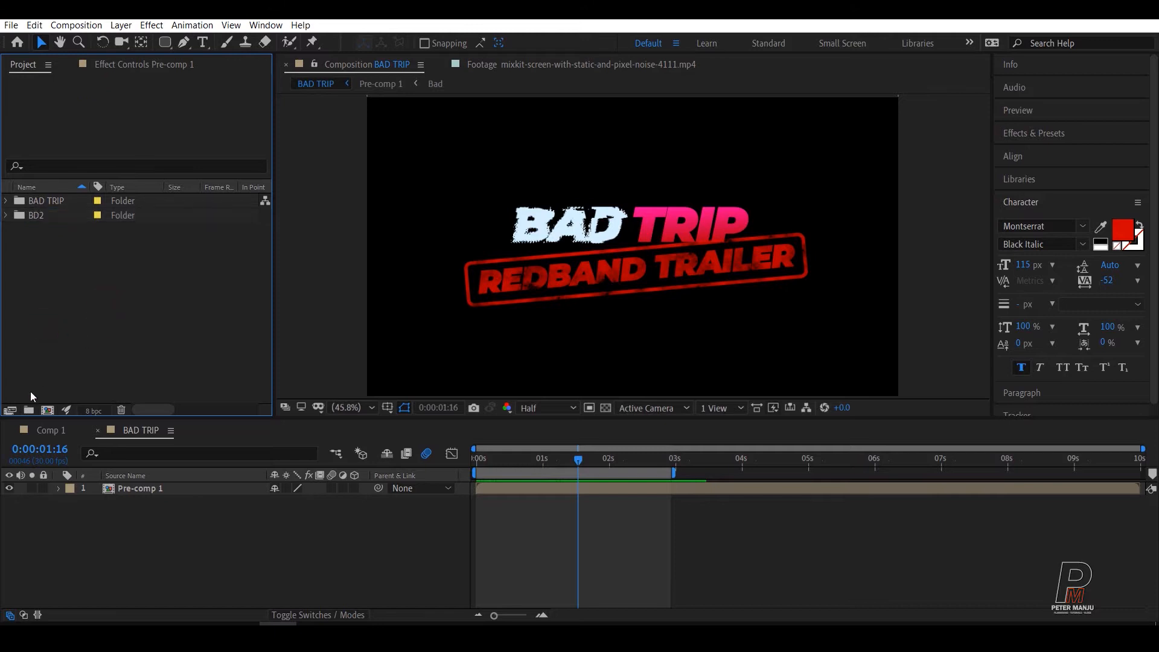
Step: Create a composition named BAD TRIP Anim with a duration of 0:00:05:00
left_click(47, 410)
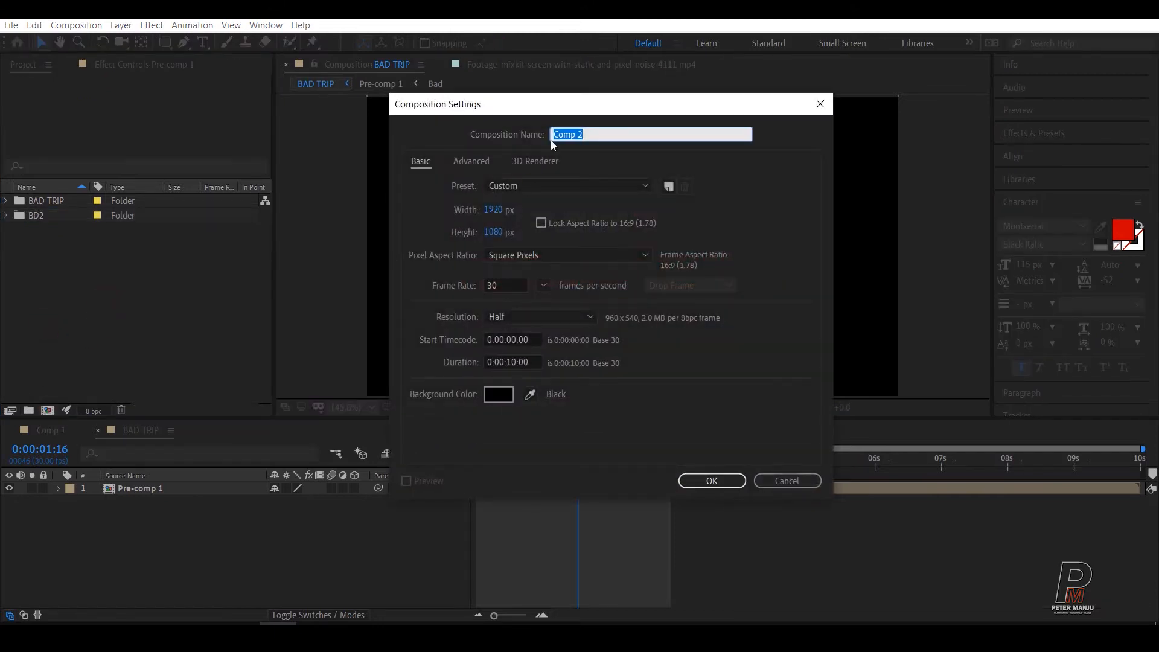
type("BAD TRIP Anim")
left_click(512, 362)
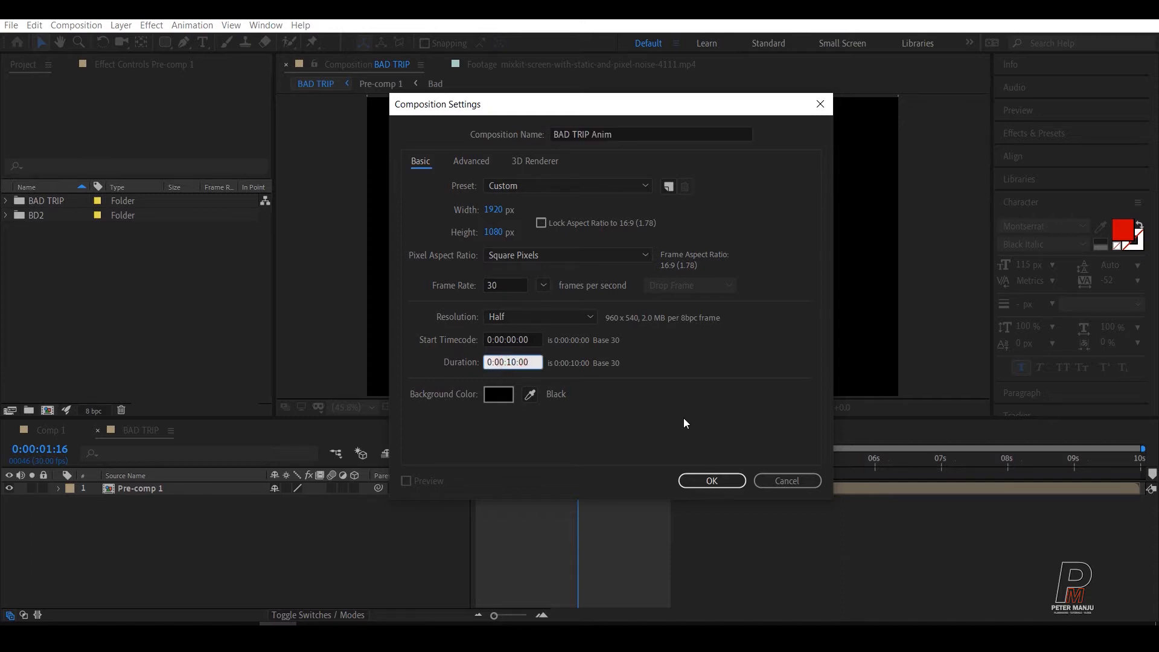
key("BackSpace")
type("05")
left_click(705, 481)
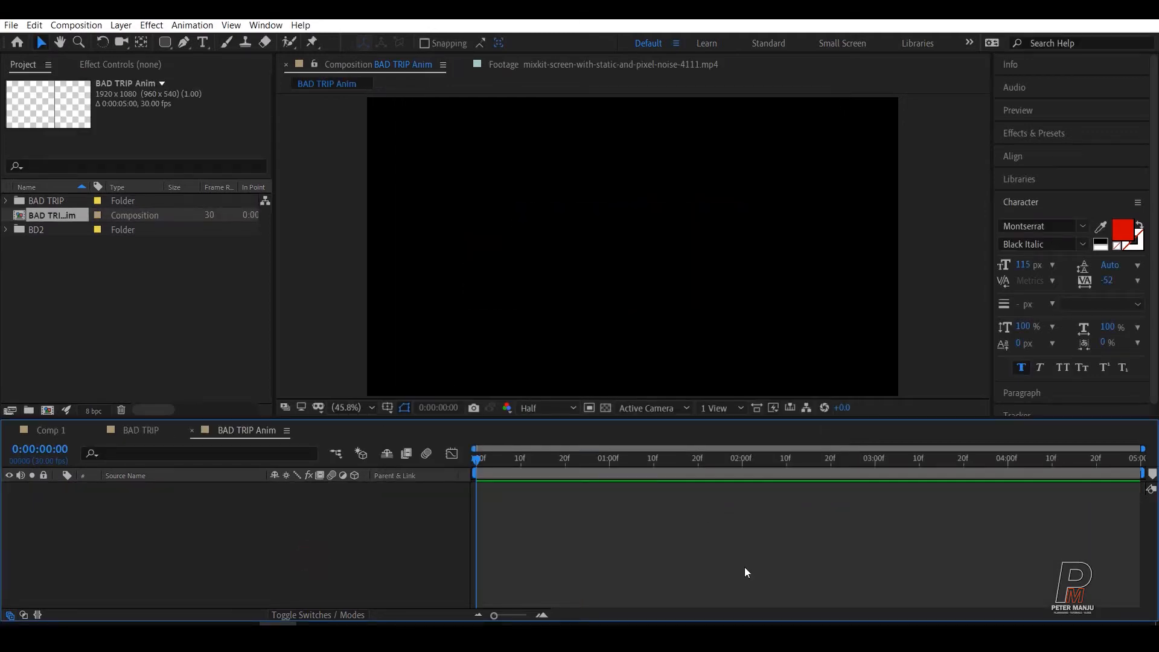
Step: Add a text layer reading BAD TRIP to the BAD TRIP Anim composition
right_click(207, 540)
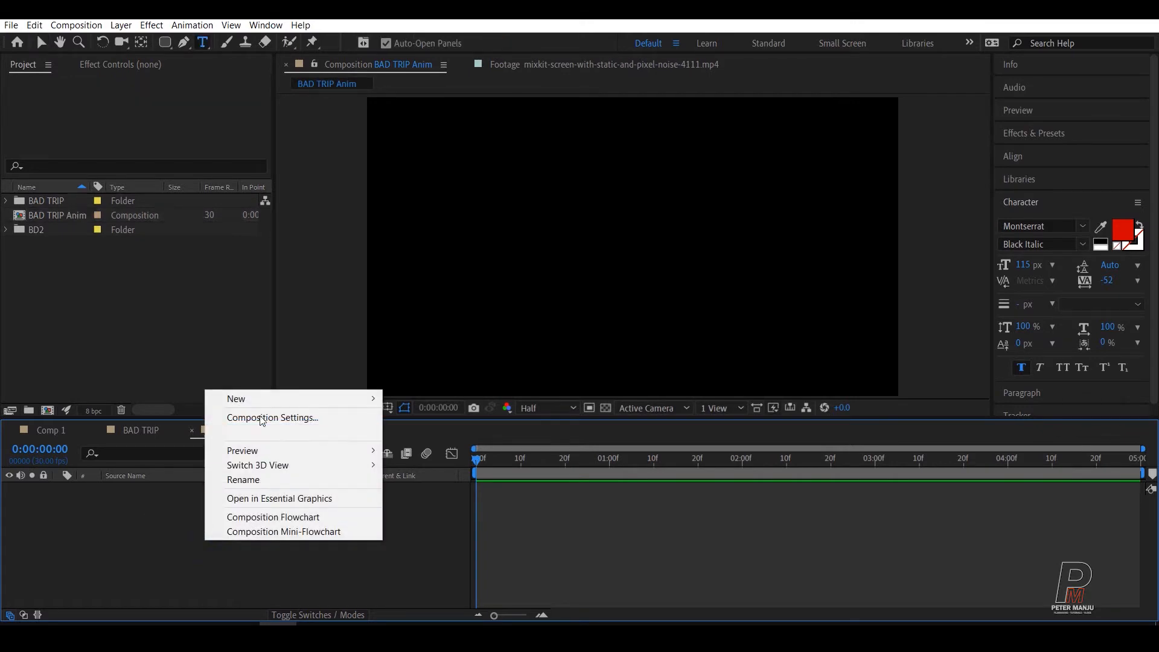
mouse_move(253, 399)
left_click(422, 419)
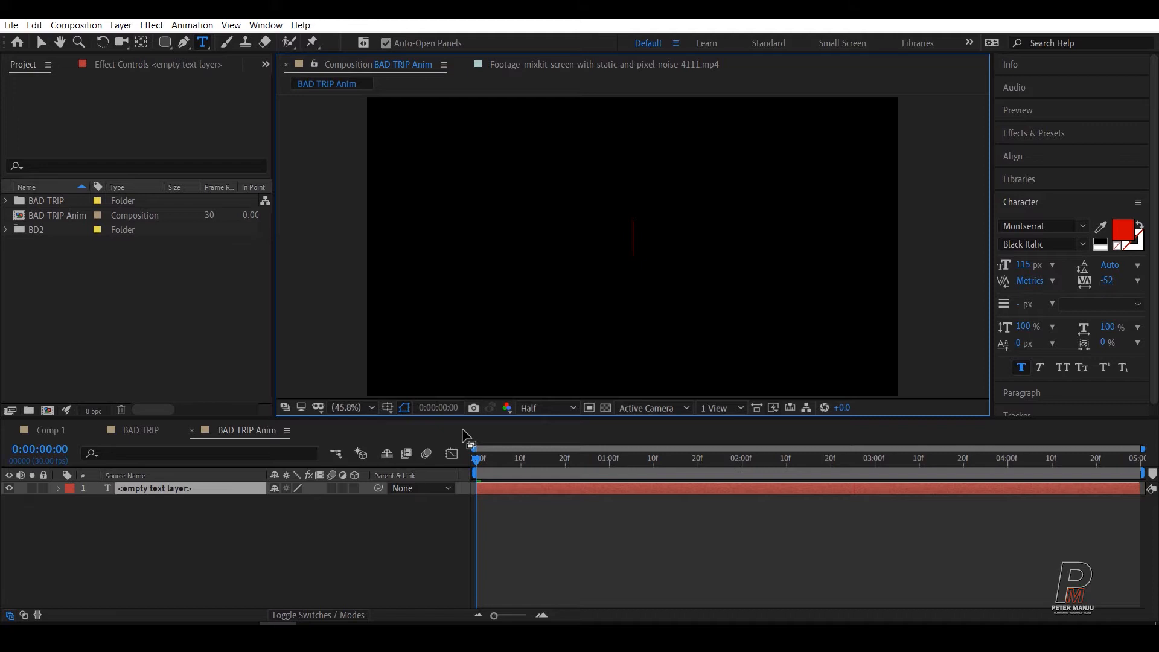
type("BAD TR")
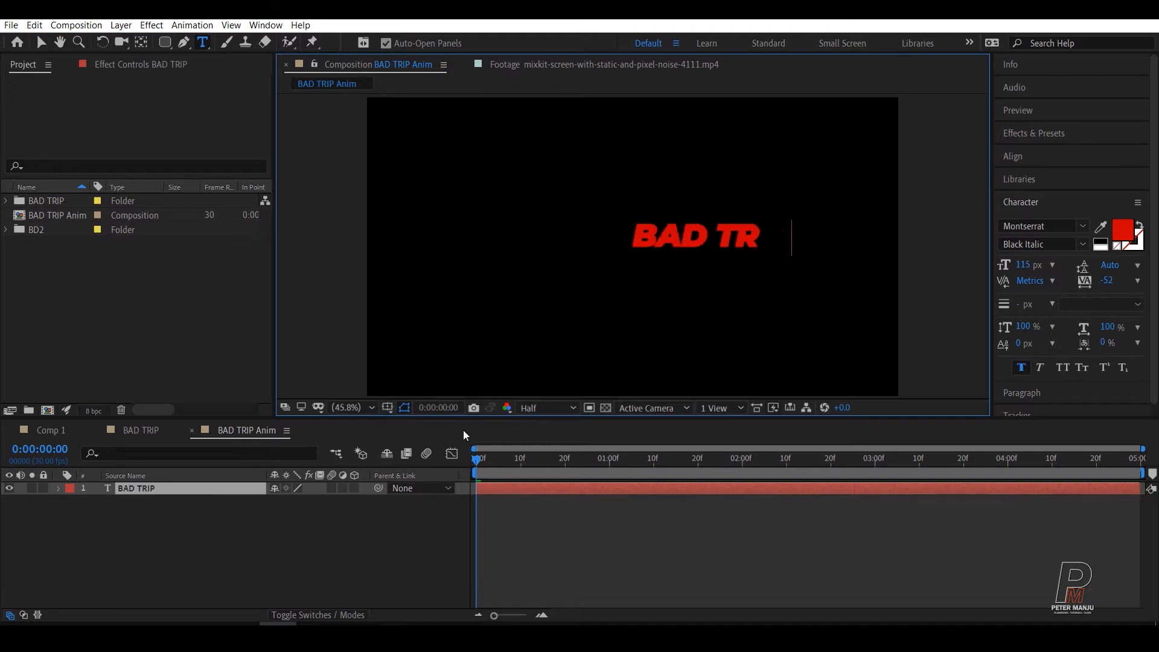
type("IP")
Step: Set the font size of the whole BAD TRIP text to 170 px
key("ctrl+a")
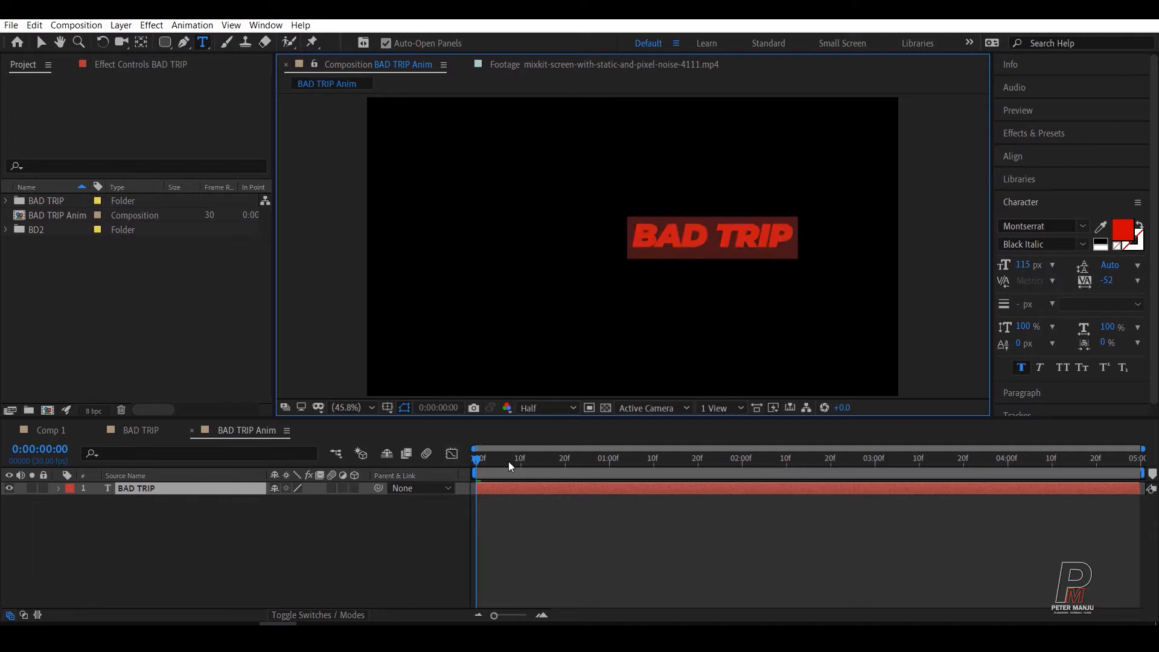
left_click(1017, 266)
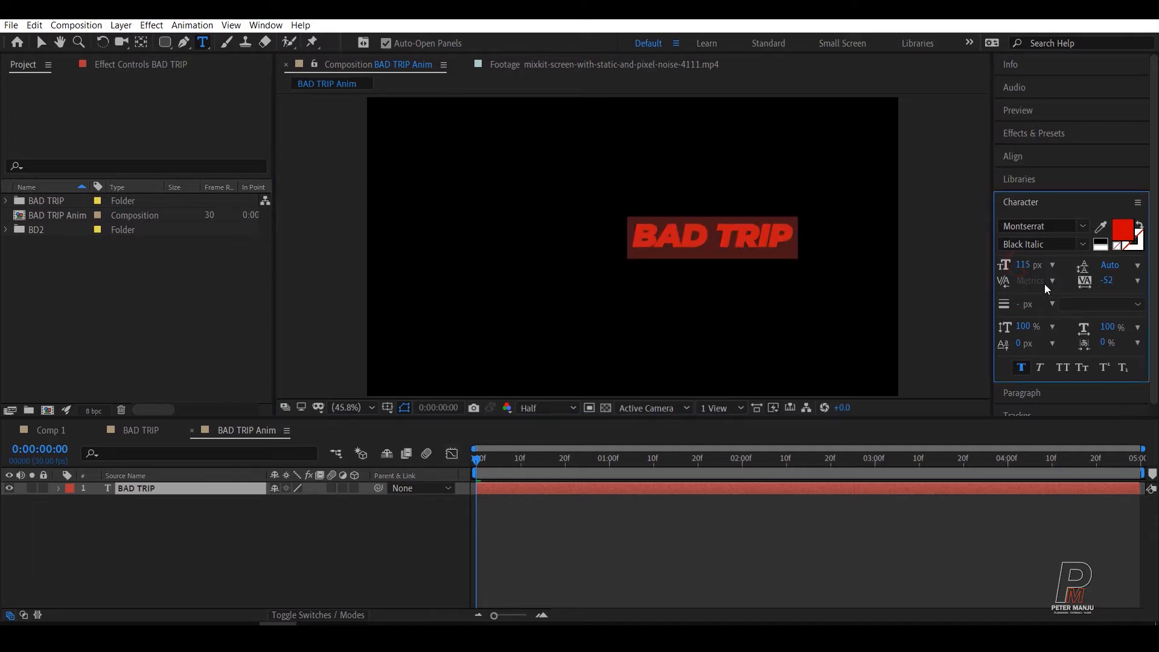
left_click(1025, 266)
type("170")
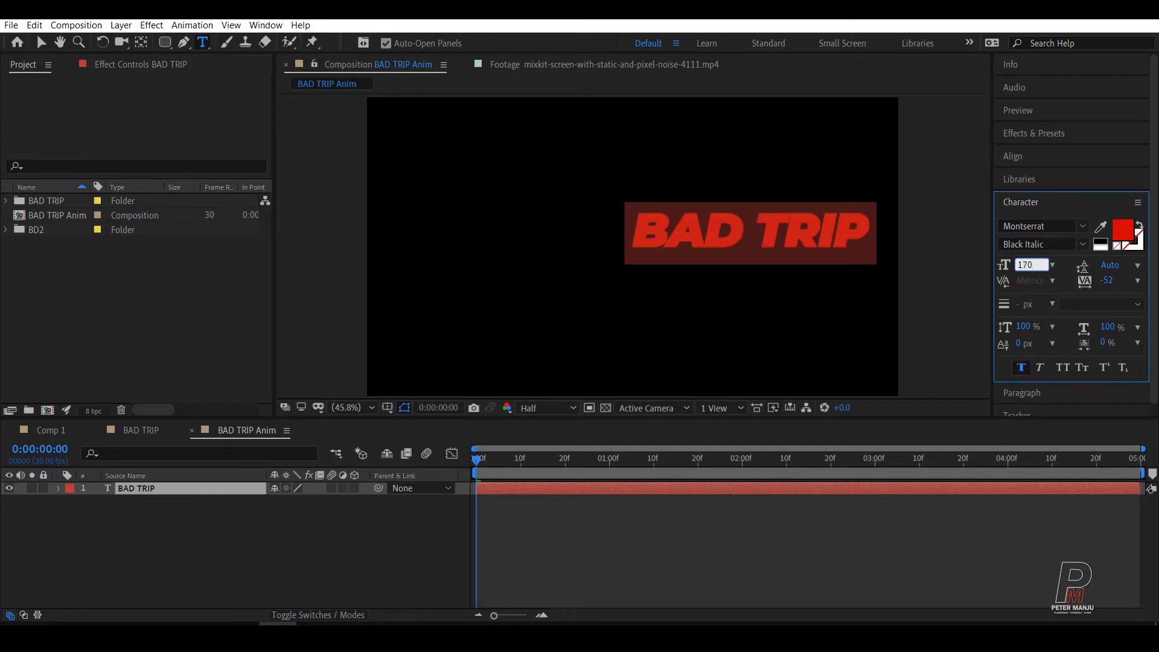
key("Return")
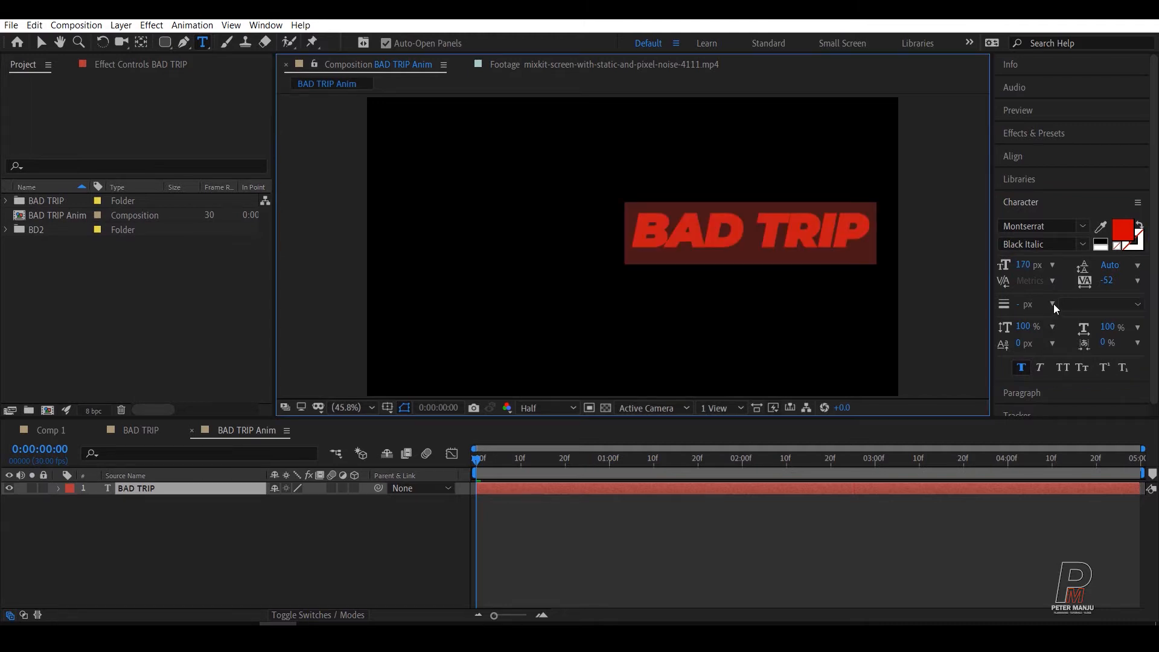
left_click(388, 558)
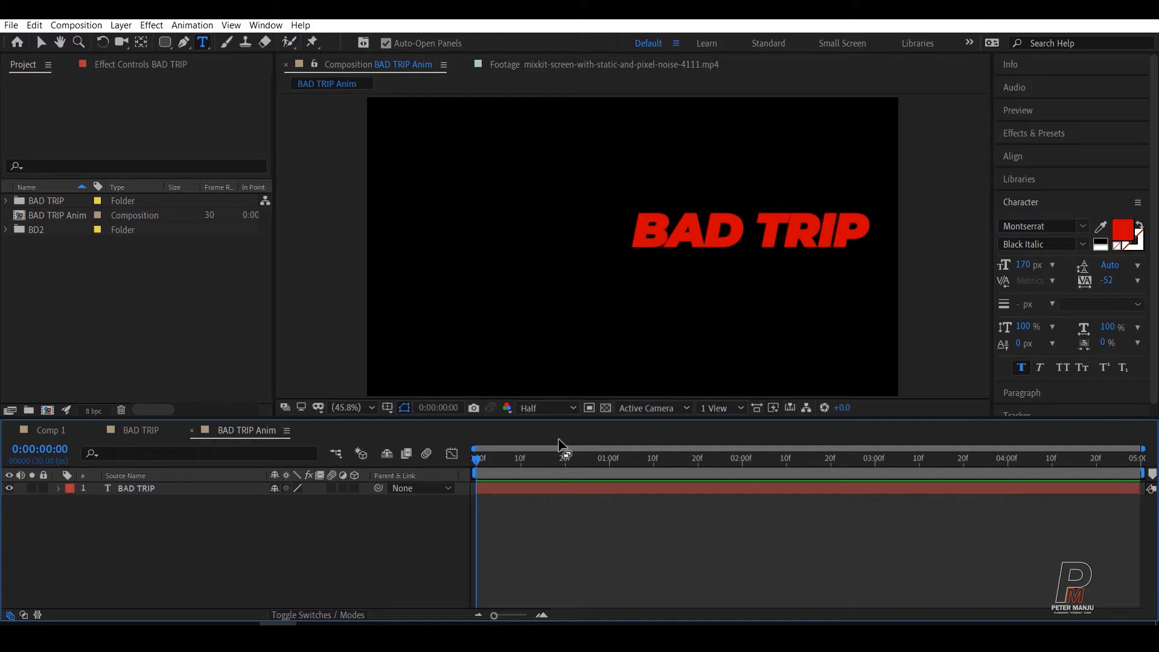
Step: Center the BAD TRIP layer's anchor point within its text and center the layer in the composition
left_click(130, 490)
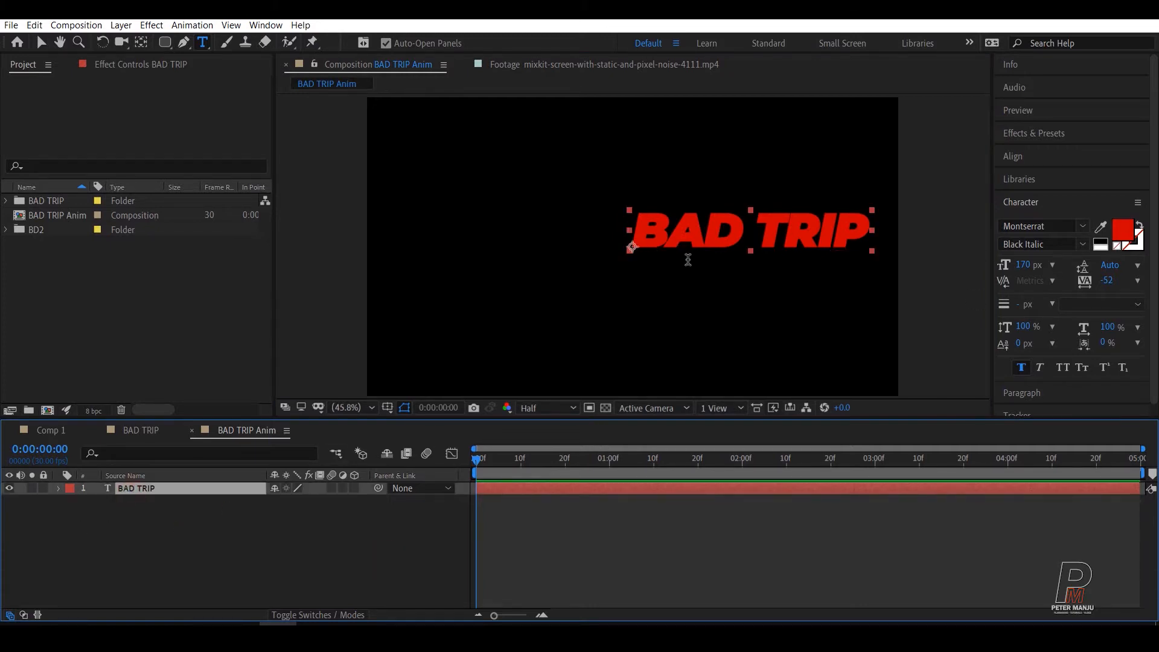
left_click(44, 42)
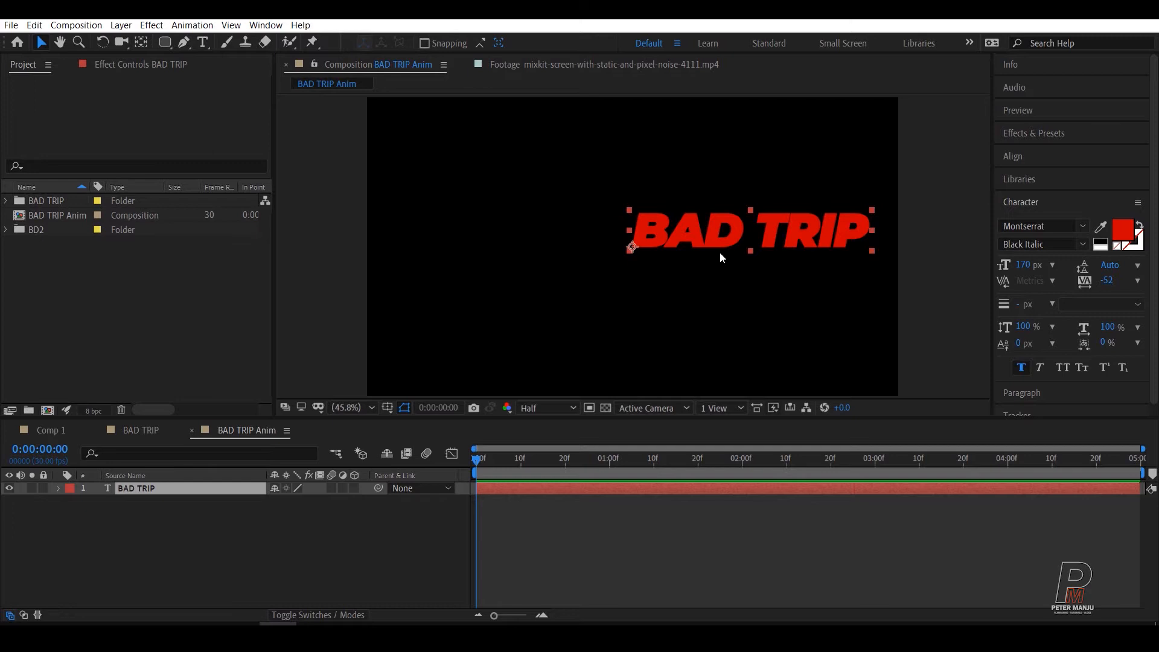
key("ctrl+alt+Home")
key("Caps_Lock")
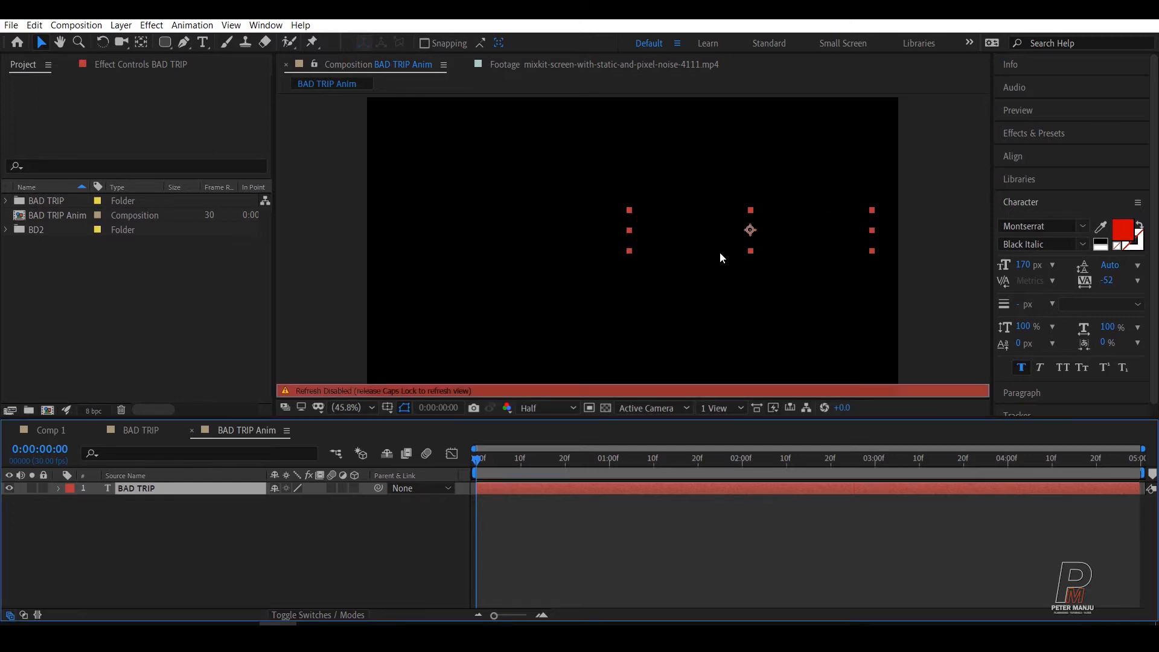
key("Caps_Lock")
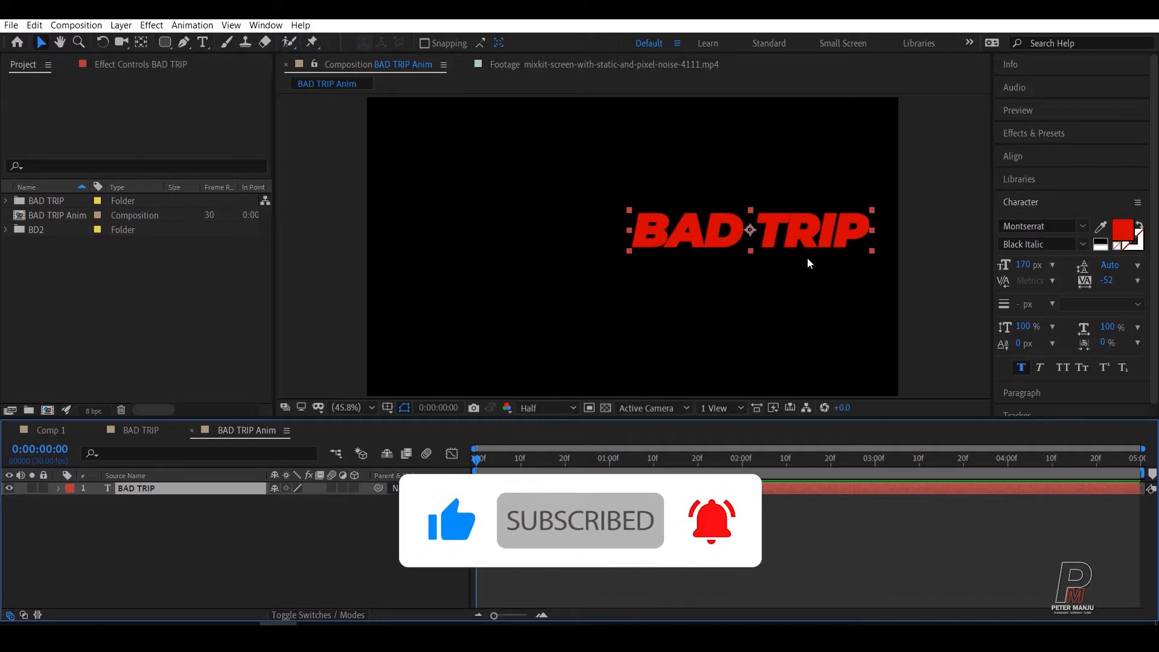
key("ctrl+Home")
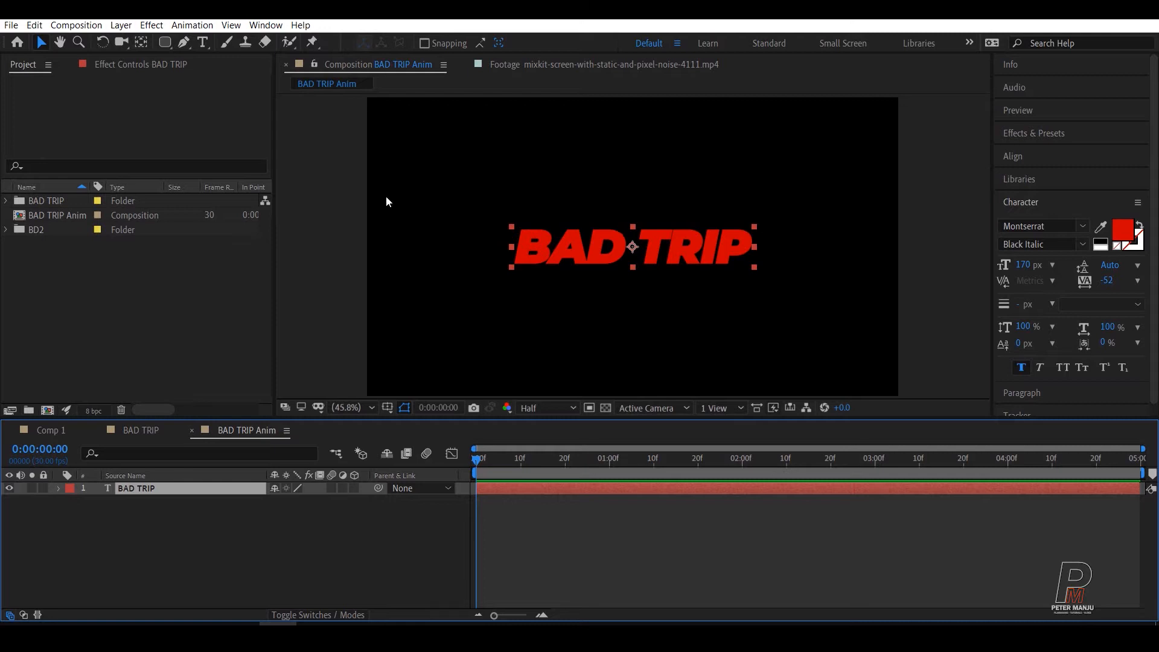
Step: Delete the word TRIP from the text layer in the BAD TRIP Anim composition, keeping only BAD
left_click(290, 499)
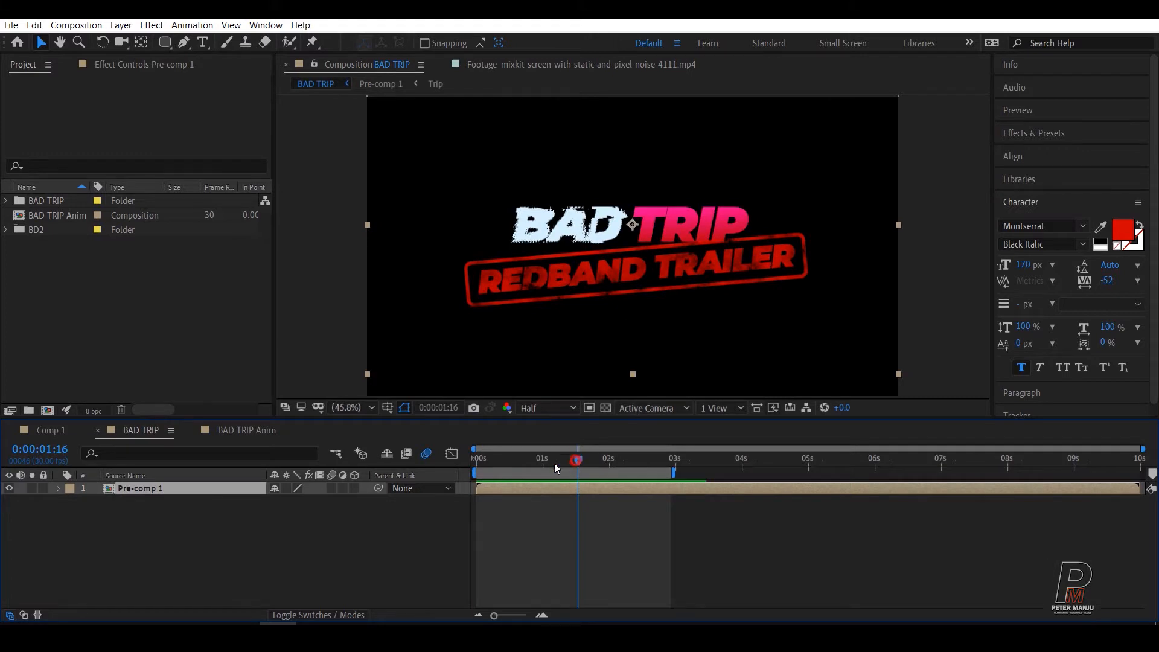
left_click_drag(554, 462, 603, 472)
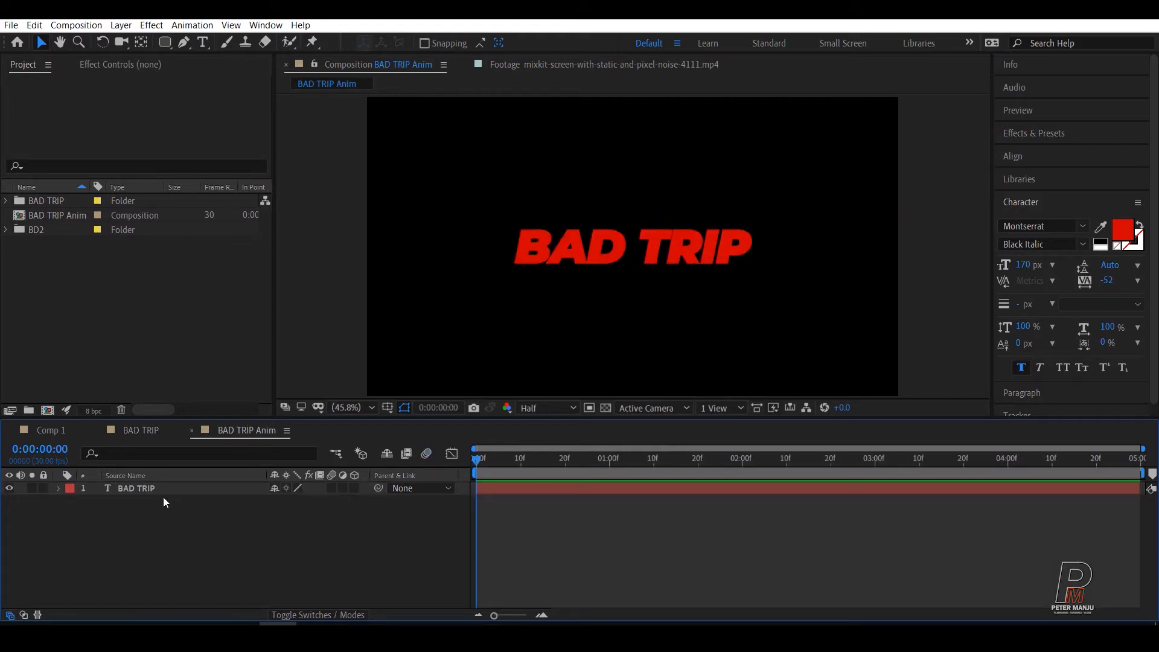
left_click(130, 490)
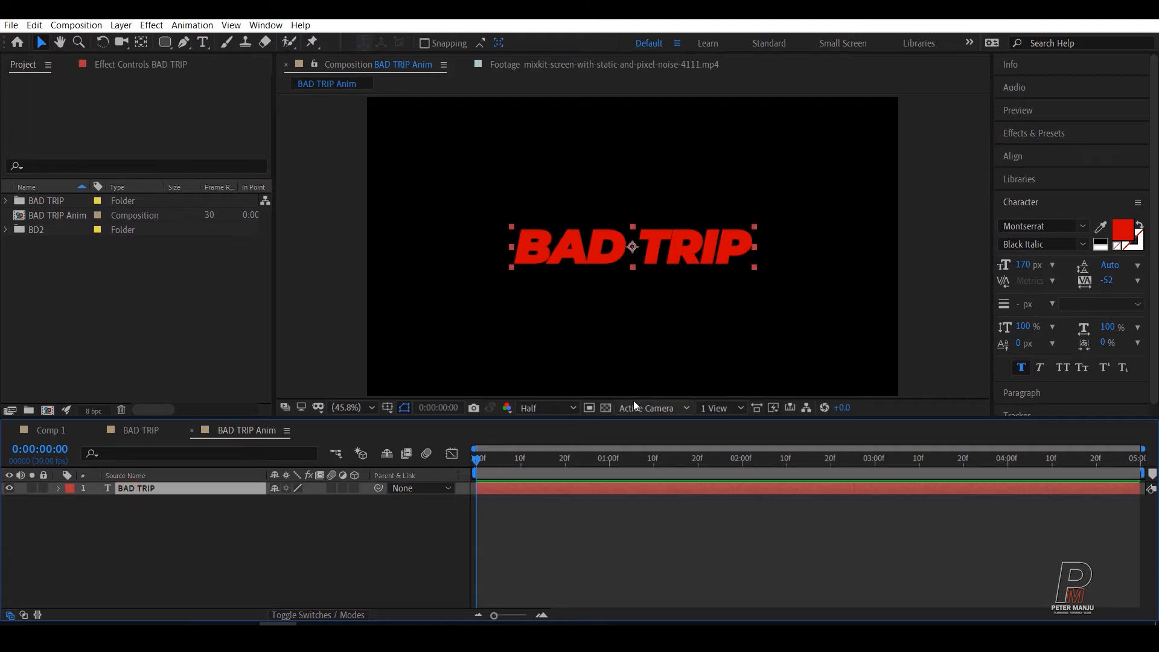
left_click(201, 43)
left_click(641, 248)
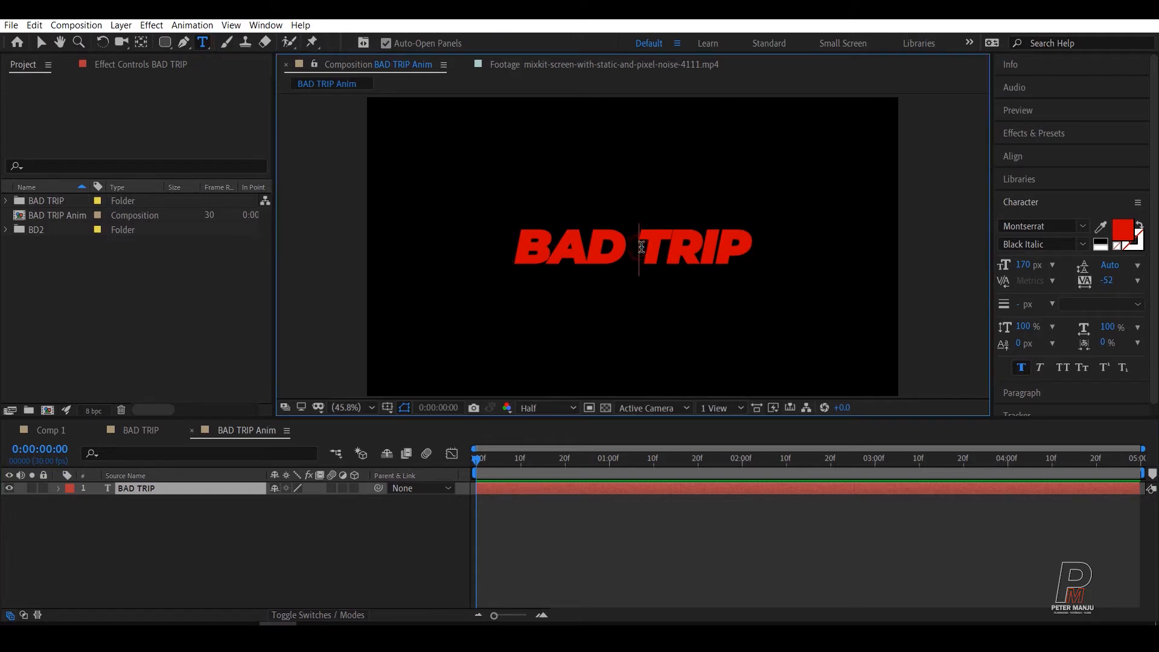
left_click_drag(640, 248, 749, 237)
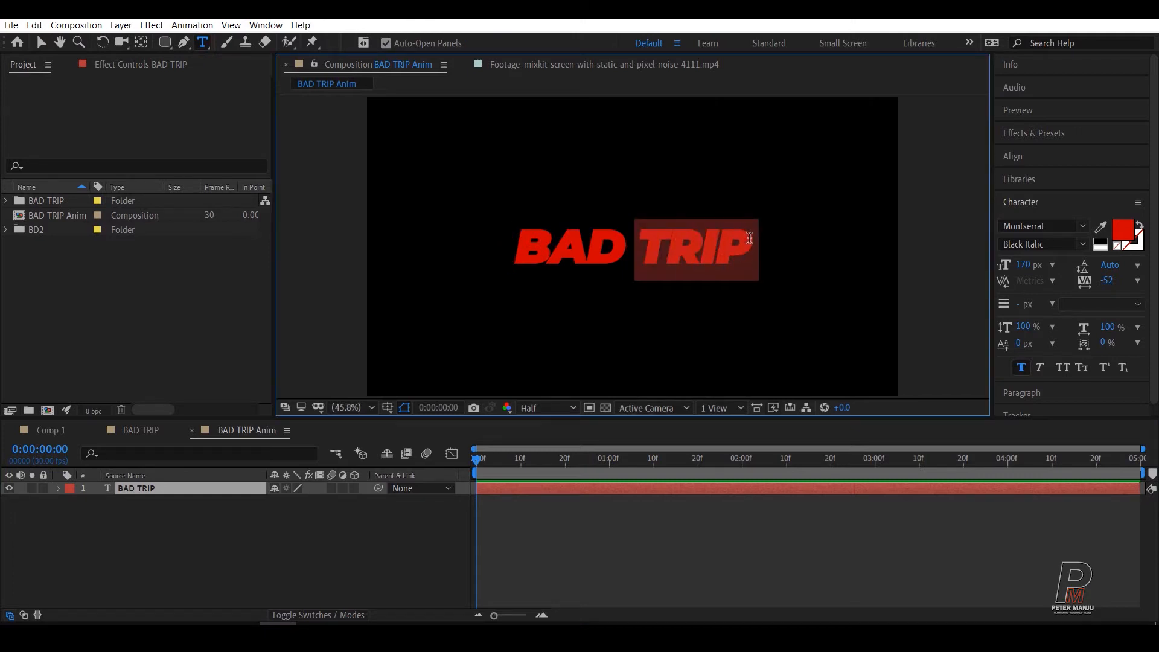
key("BackSpace")
left_click(137, 539)
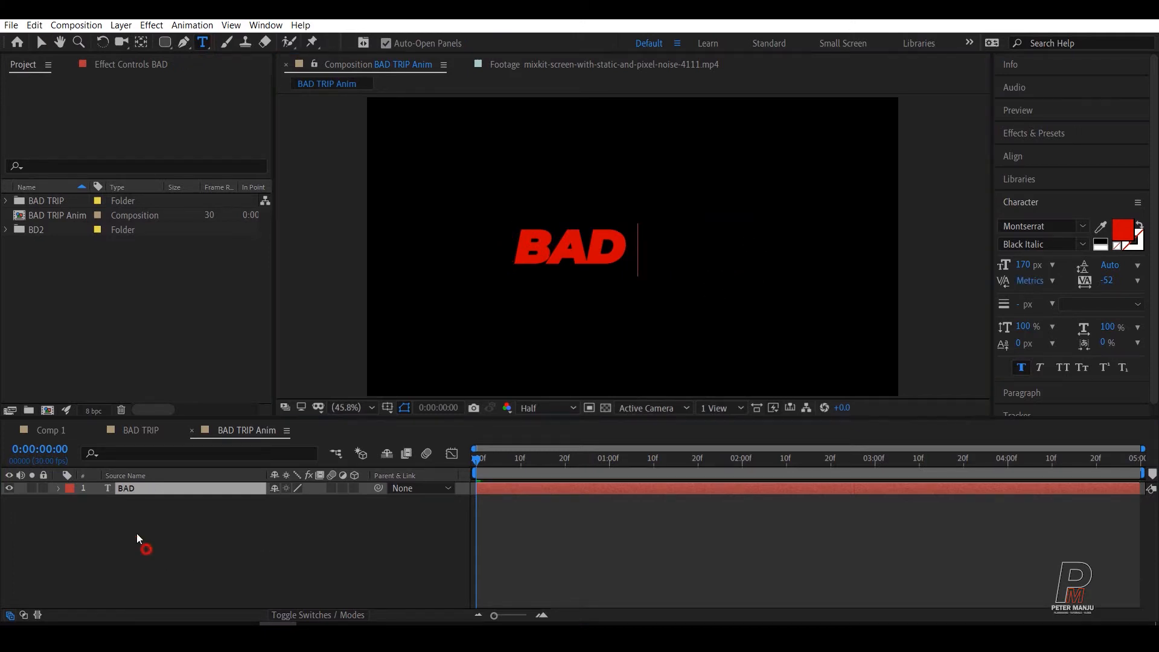
Step: Duplicate the BAD text layer and replace the copy's text with TRIP, using leading spaces to place it just after BAD
left_click(124, 488)
key("ctrl+d")
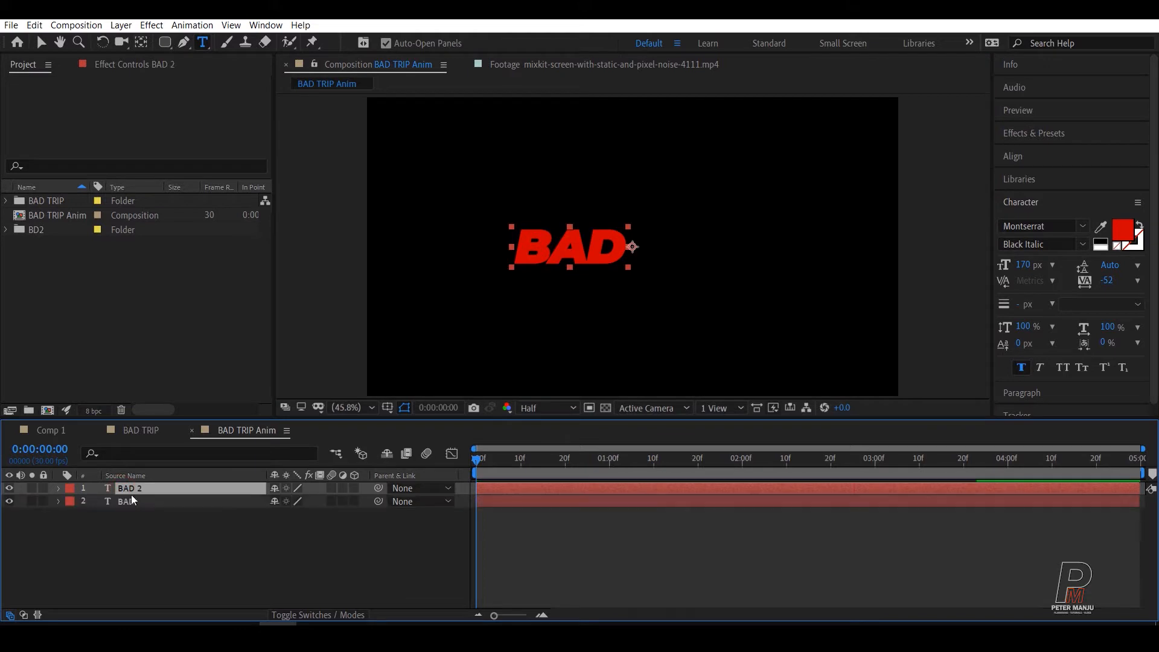
left_click(624, 242)
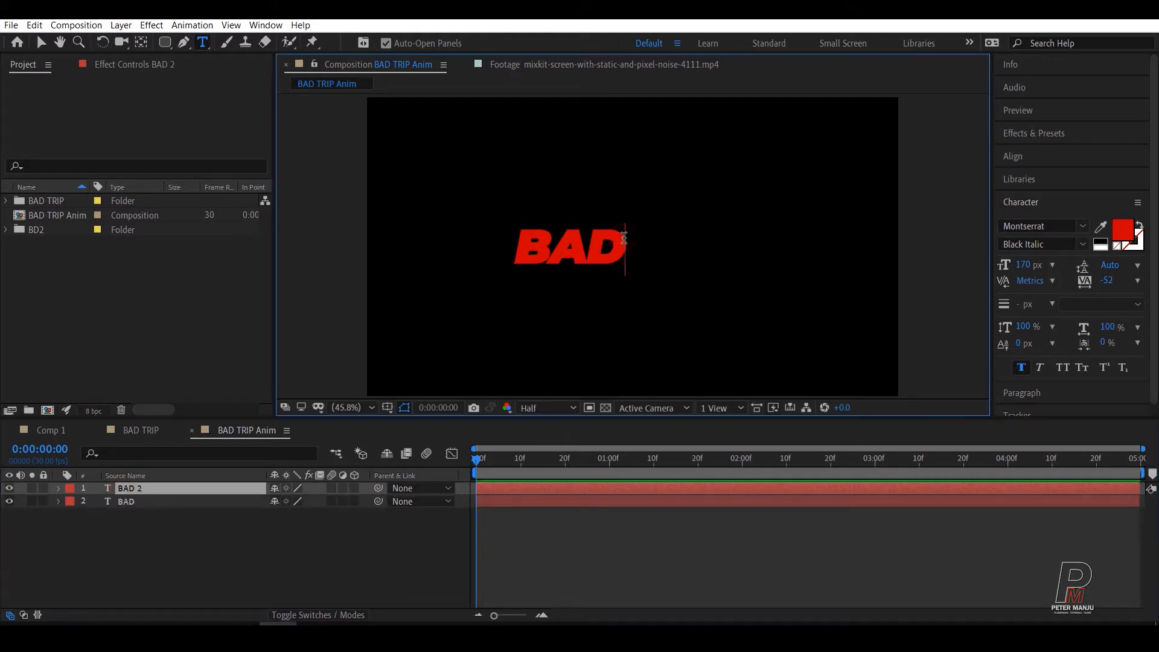
key("ctrl+a")
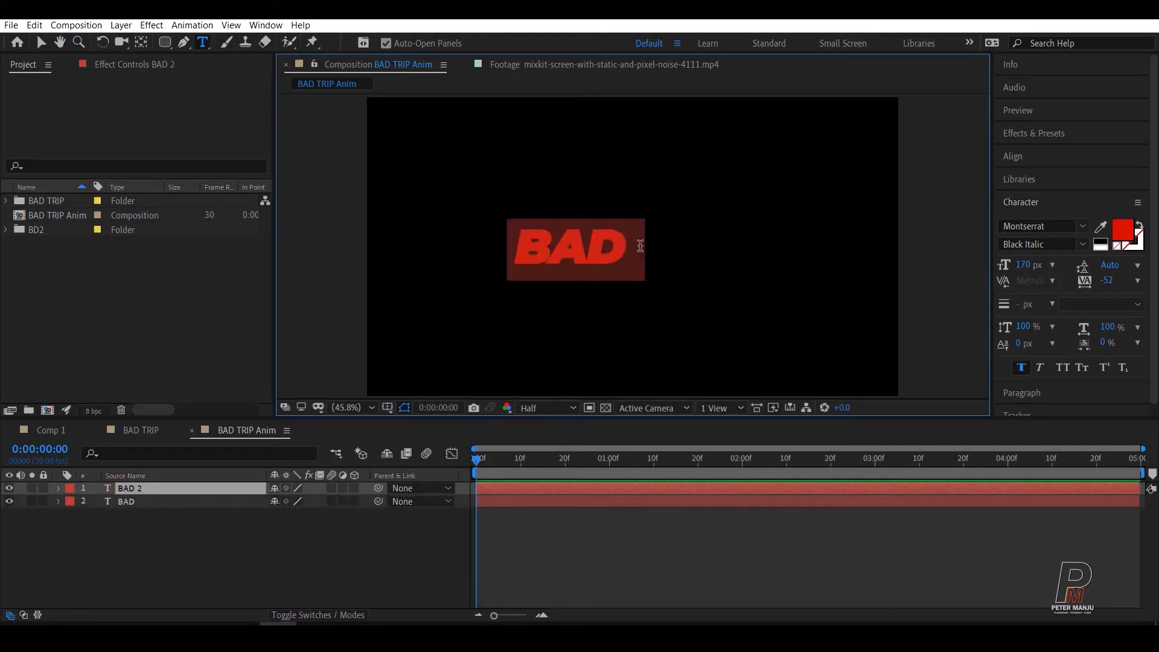
type("TRIP")
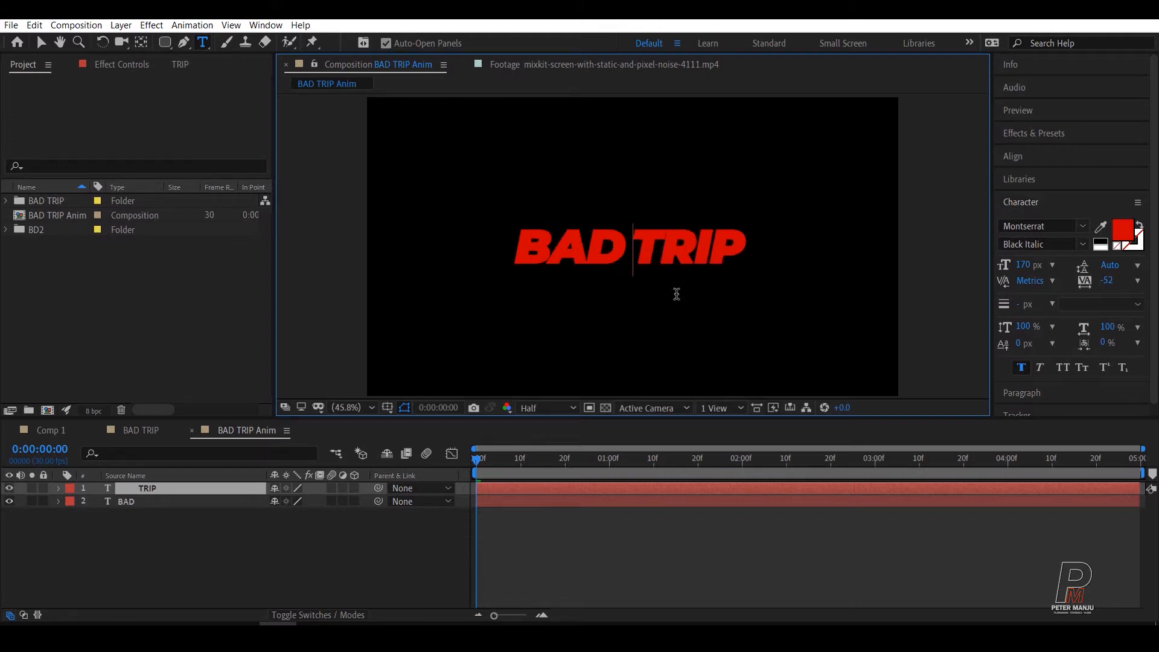
left_click(145, 567)
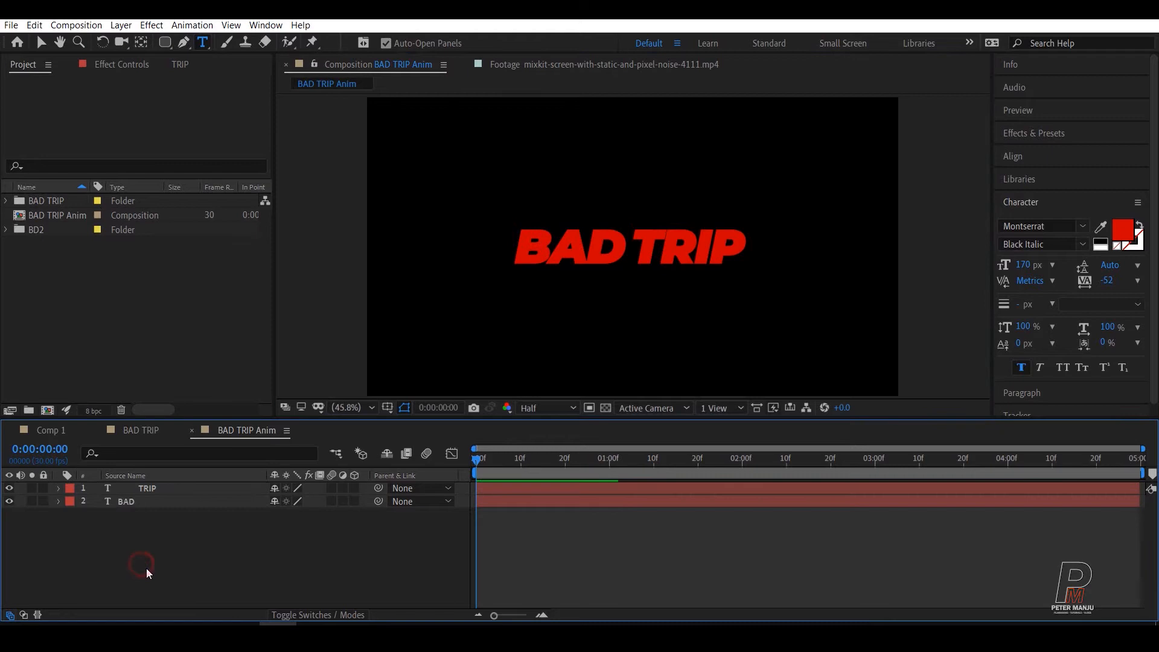
left_click(184, 540)
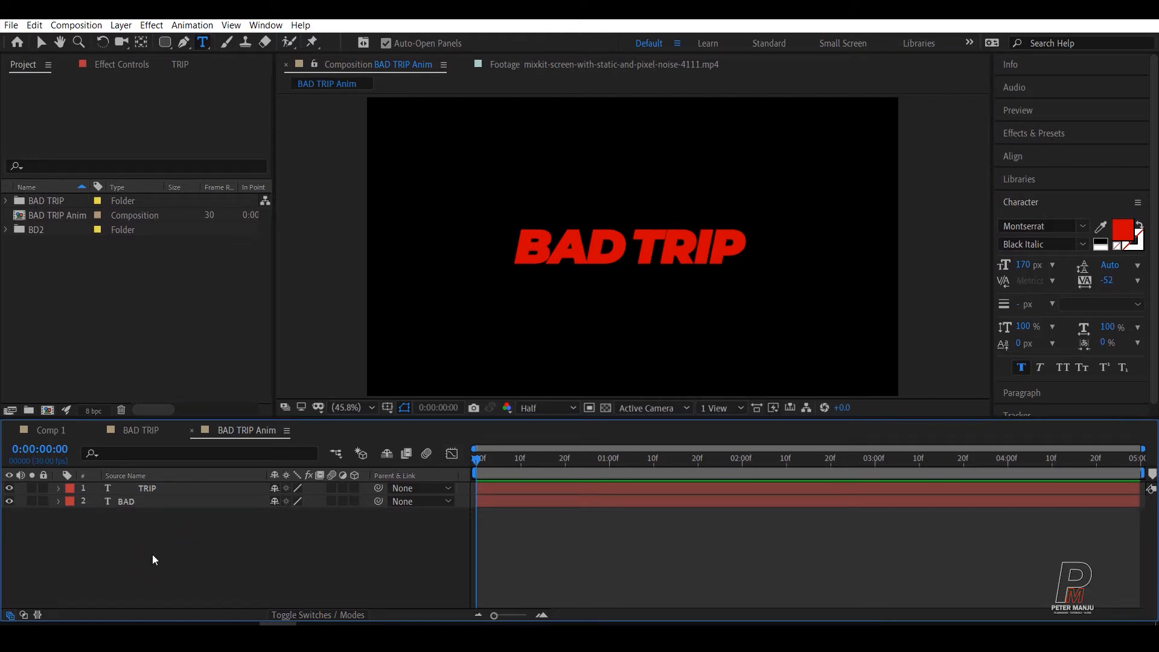
left_click(152, 555)
left_click(35, 44)
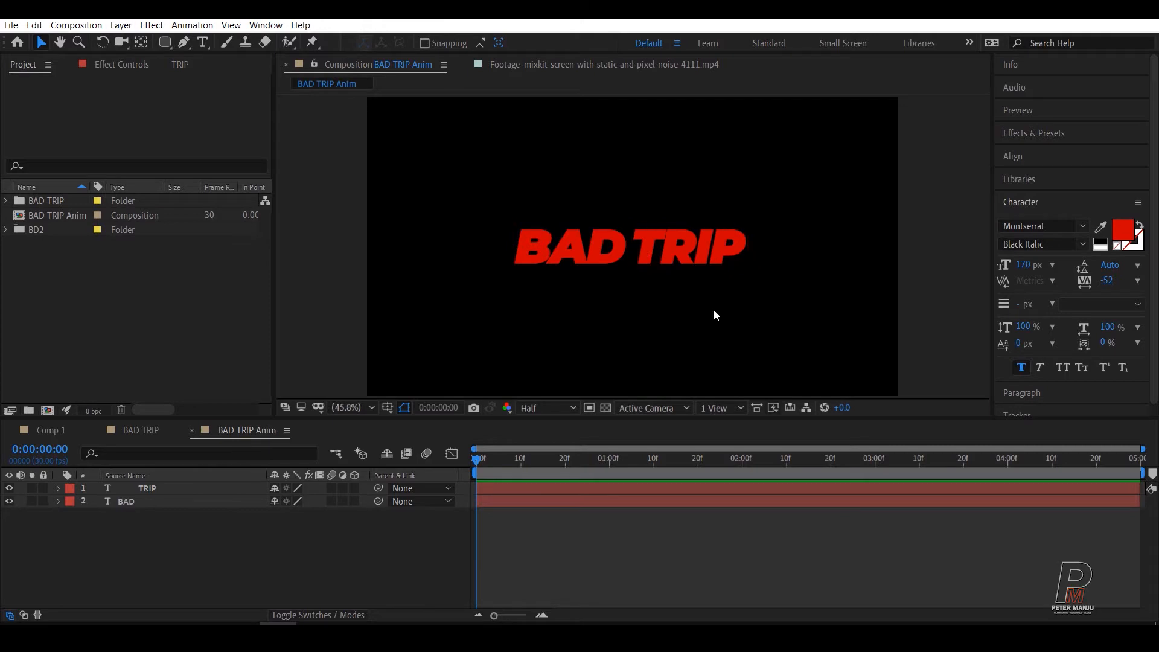
Step: Try a tracking value of 21 on the BAD text layer and undo the change
left_click(123, 505)
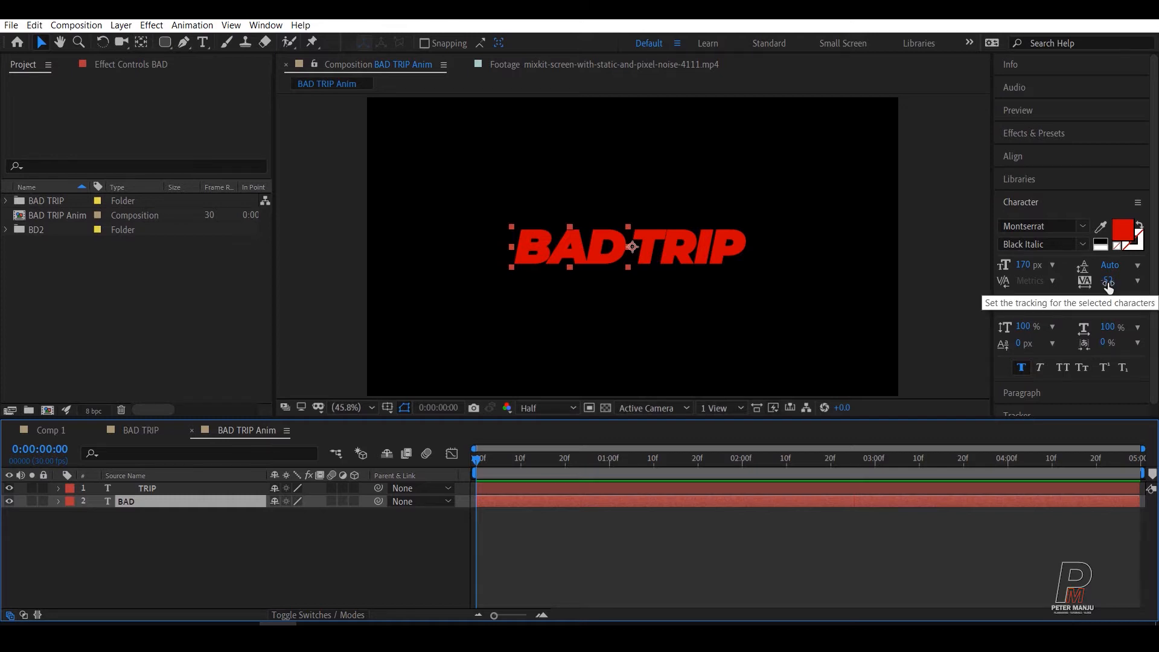
left_click_drag(1108, 284, 1153, 278)
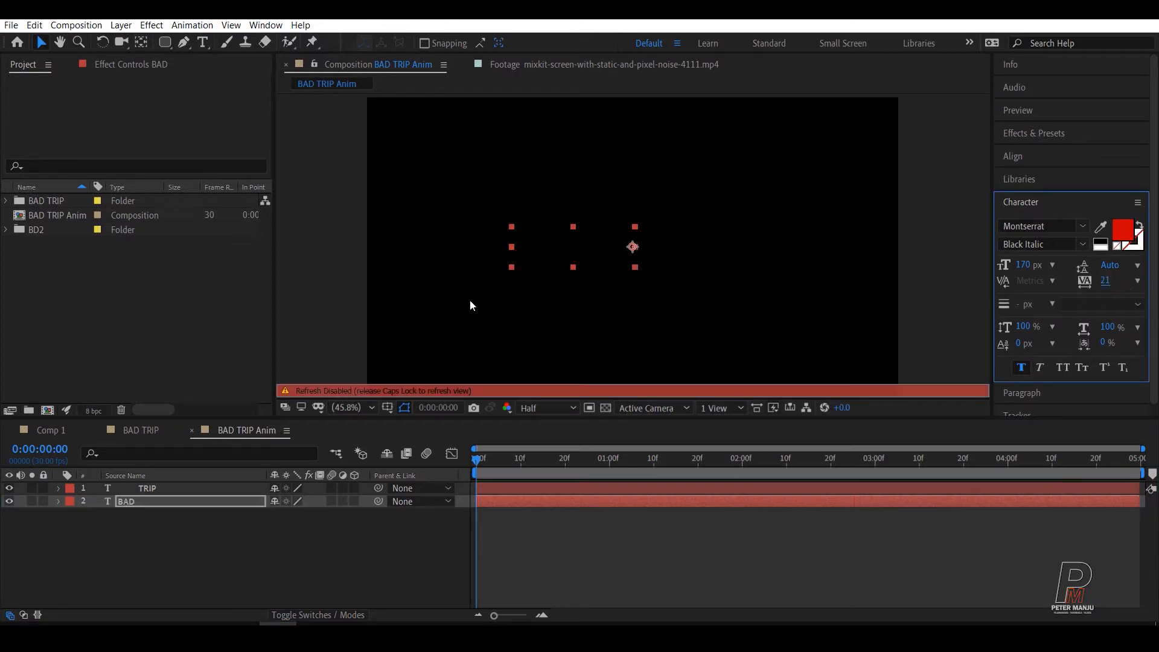
key("Caps_Lock")
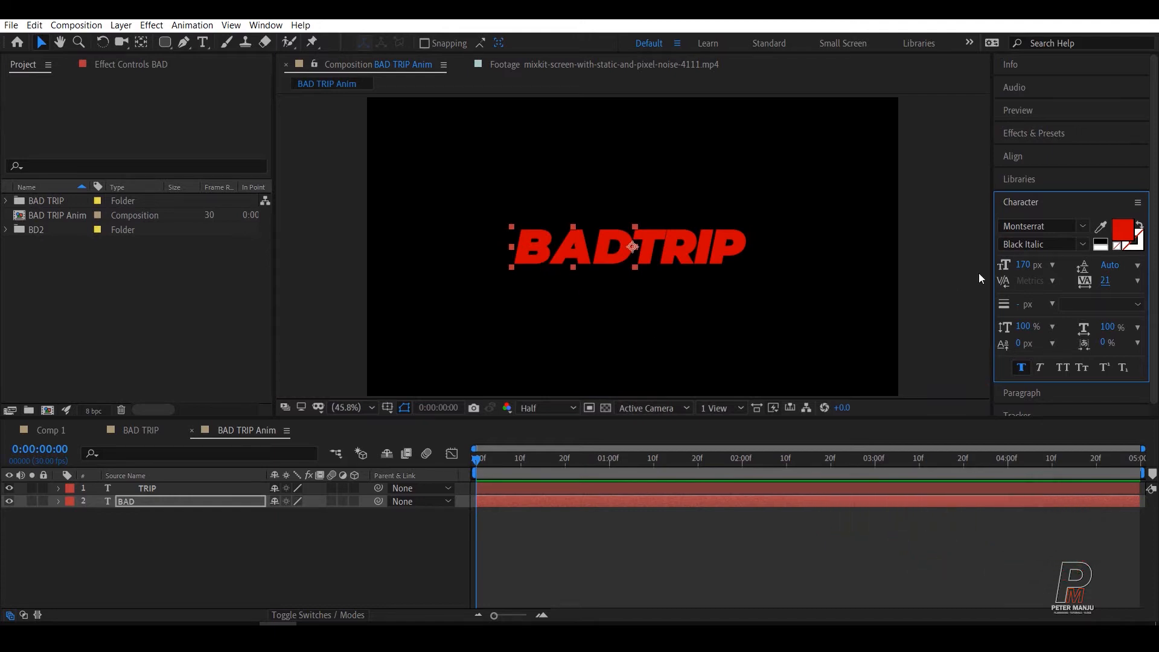
key("ctrl+z")
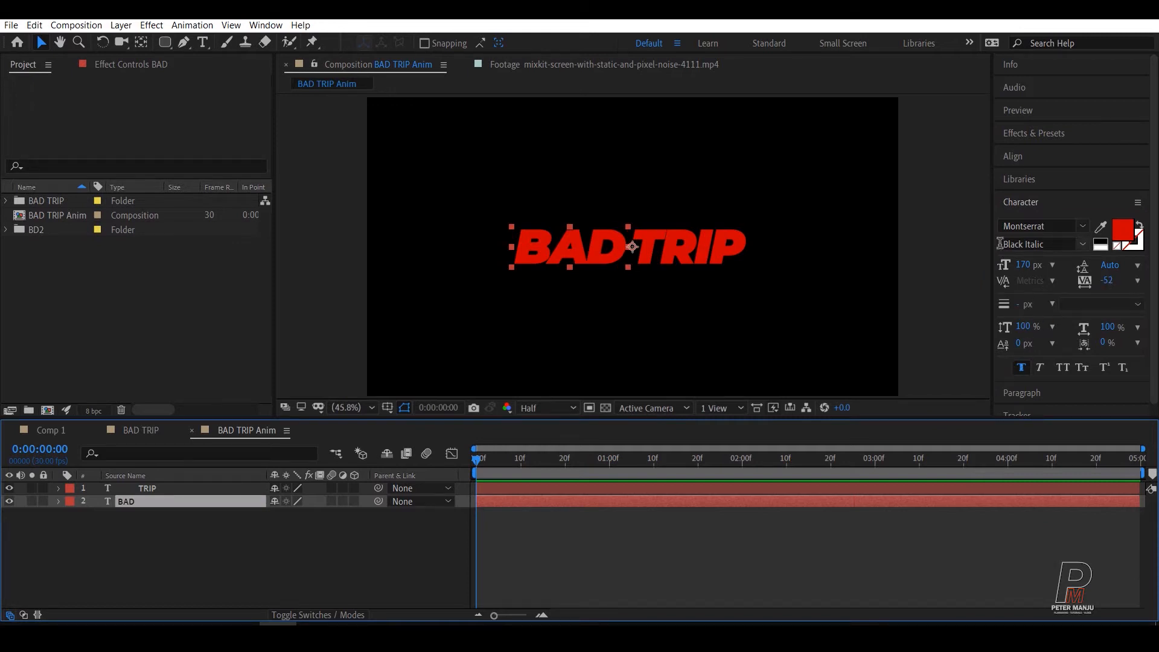
left_click(1069, 246)
left_click(1031, 542)
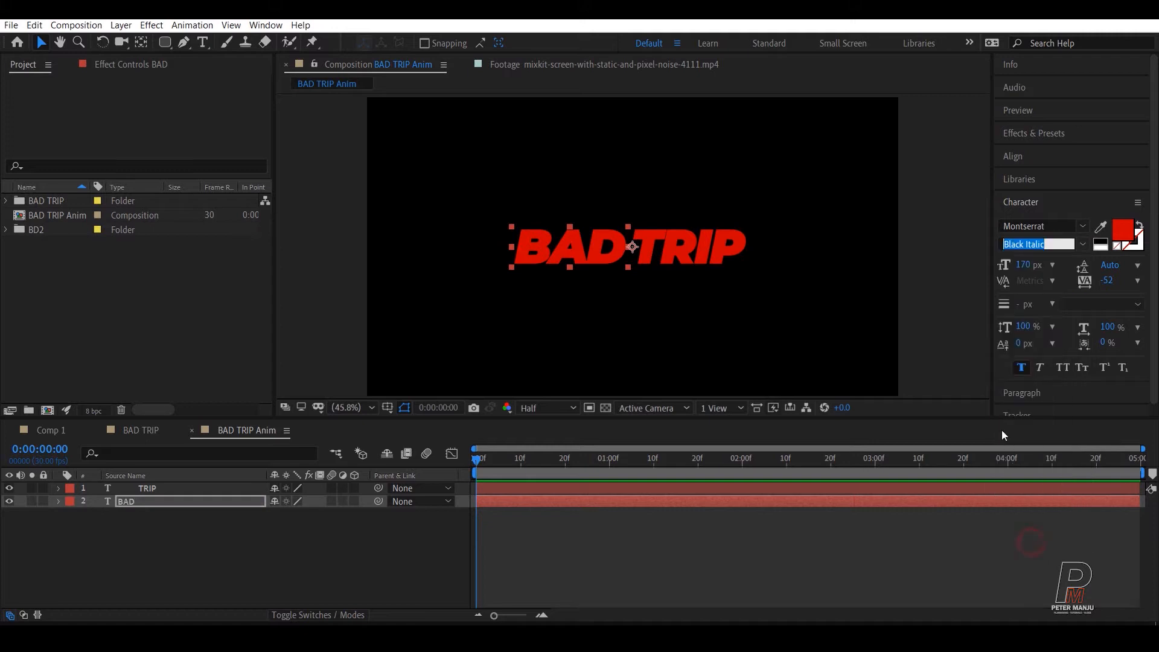
left_click(290, 578)
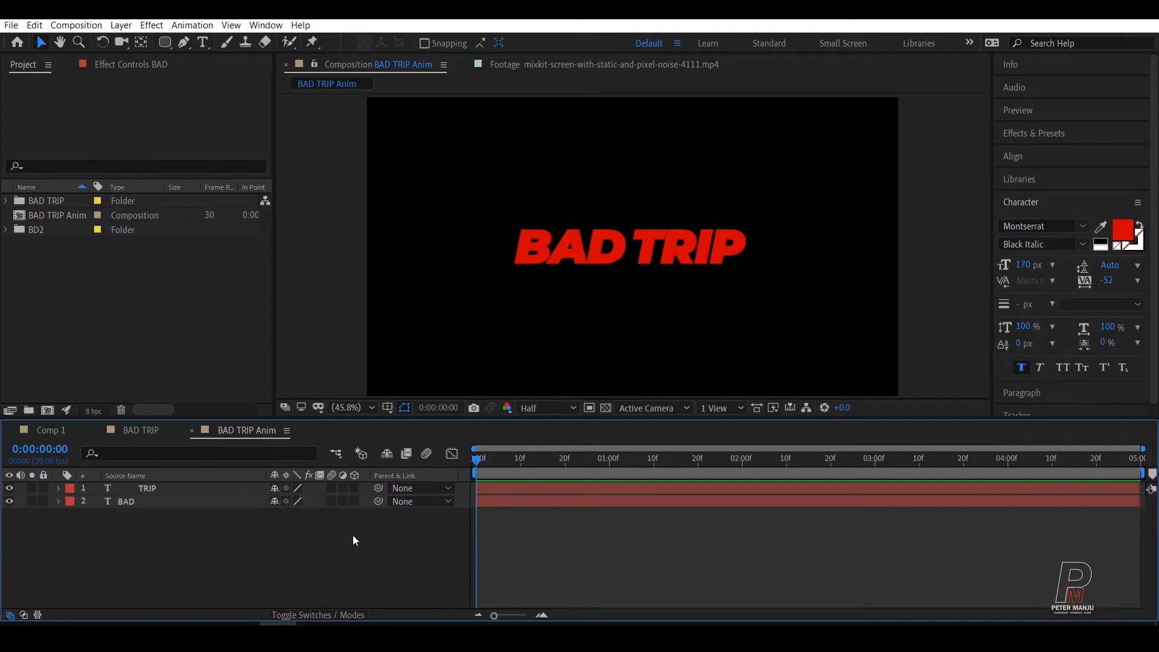
left_click(277, 556)
Step: Change the BAD text layer's fill color to pale blue D6ECFC, using a hue of 206°
left_click(123, 502)
left_click(1121, 231)
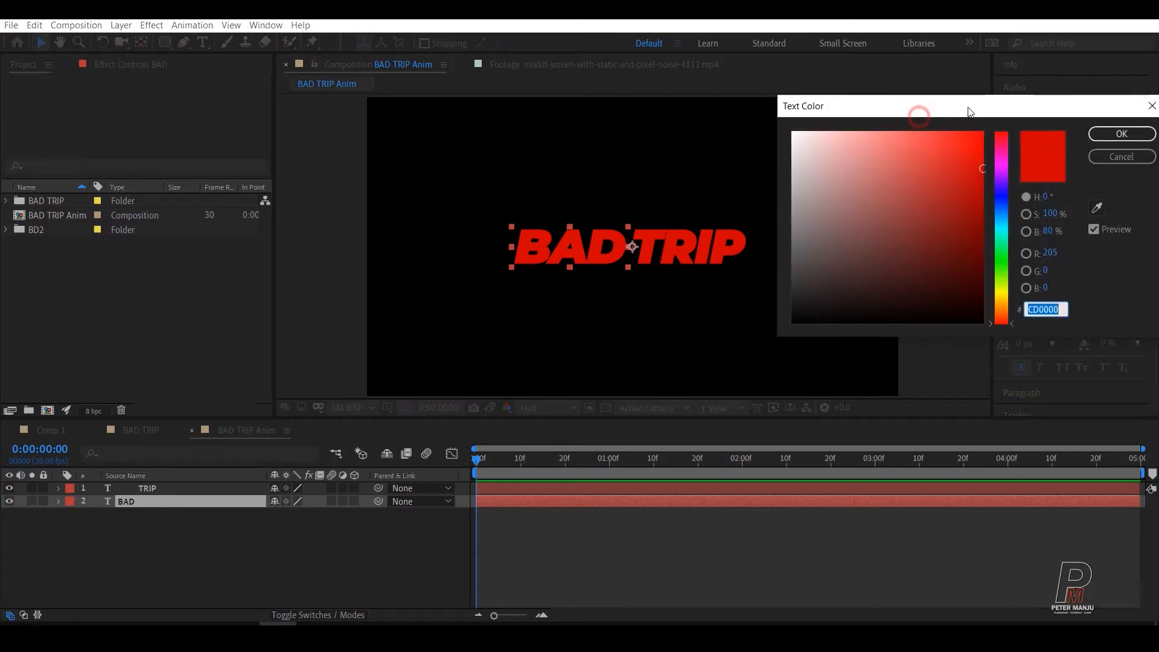
left_click(1047, 197)
type("200")
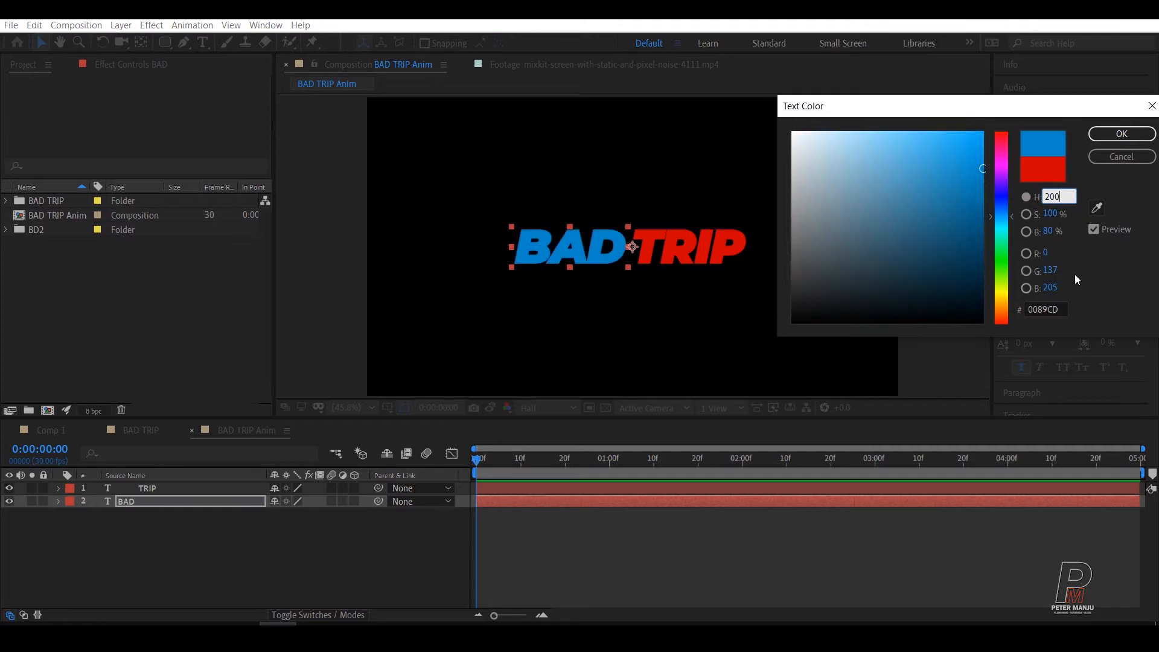
left_click(1097, 275)
left_click_drag(1009, 207, 1012, 213)
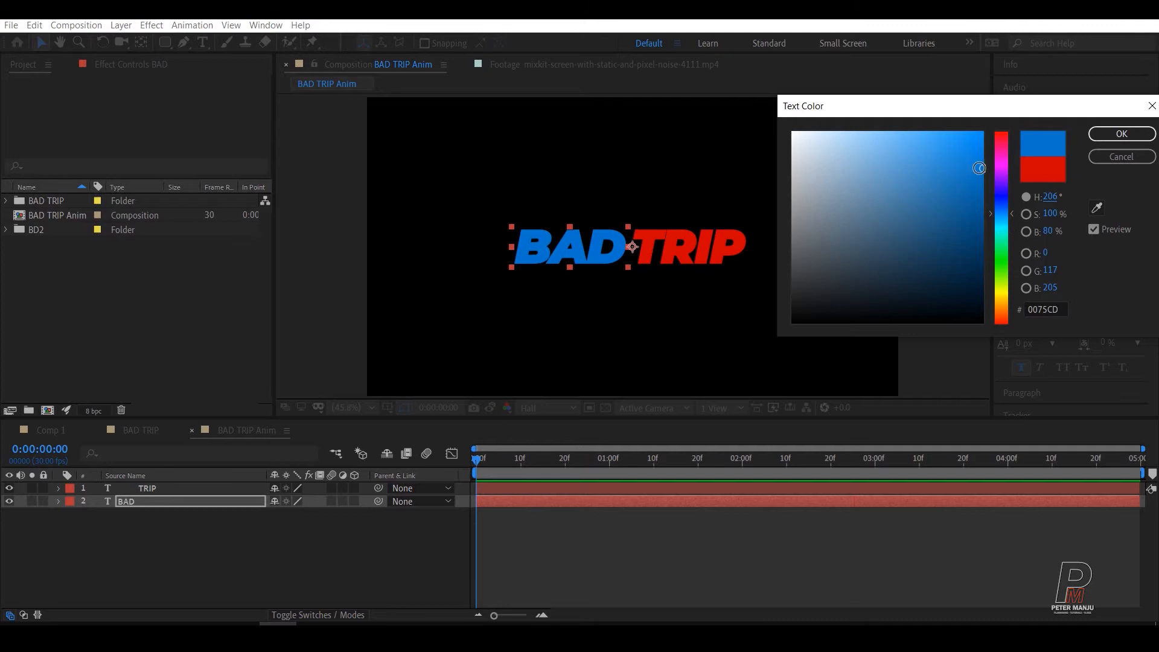
left_click(978, 168)
mouse_move(979, 169)
left_mouse_down()
mouse_move(809, 132)
mouse_move(819, 132)
left_mouse_up()
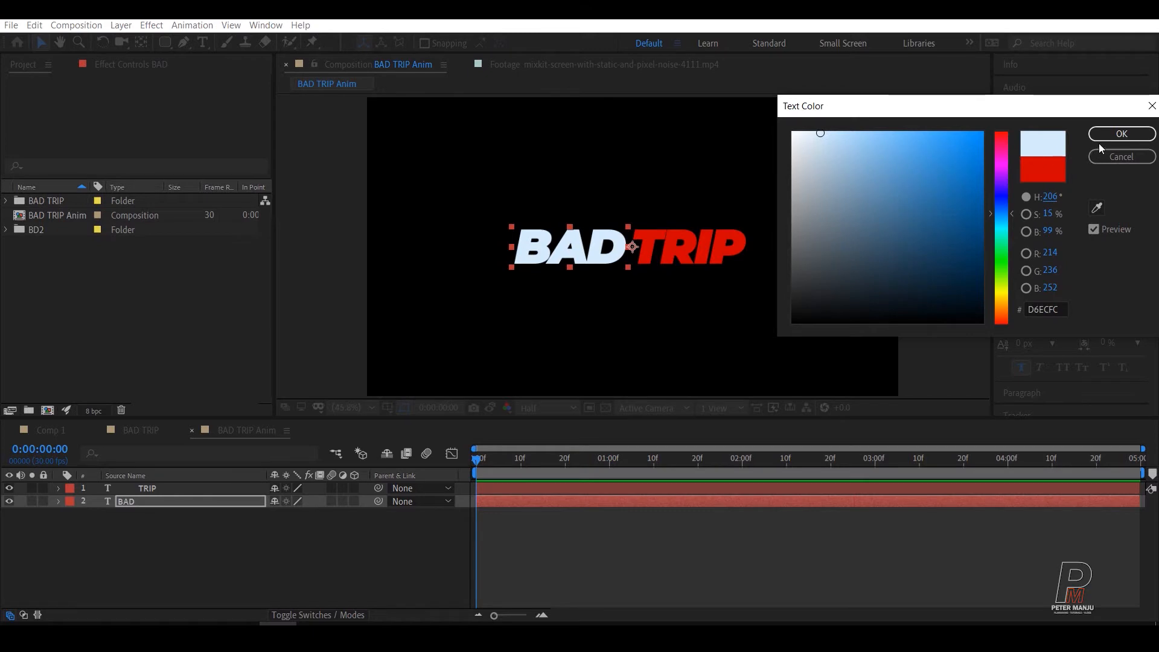
left_click(1118, 135)
scroll(581, 241, "up", 4)
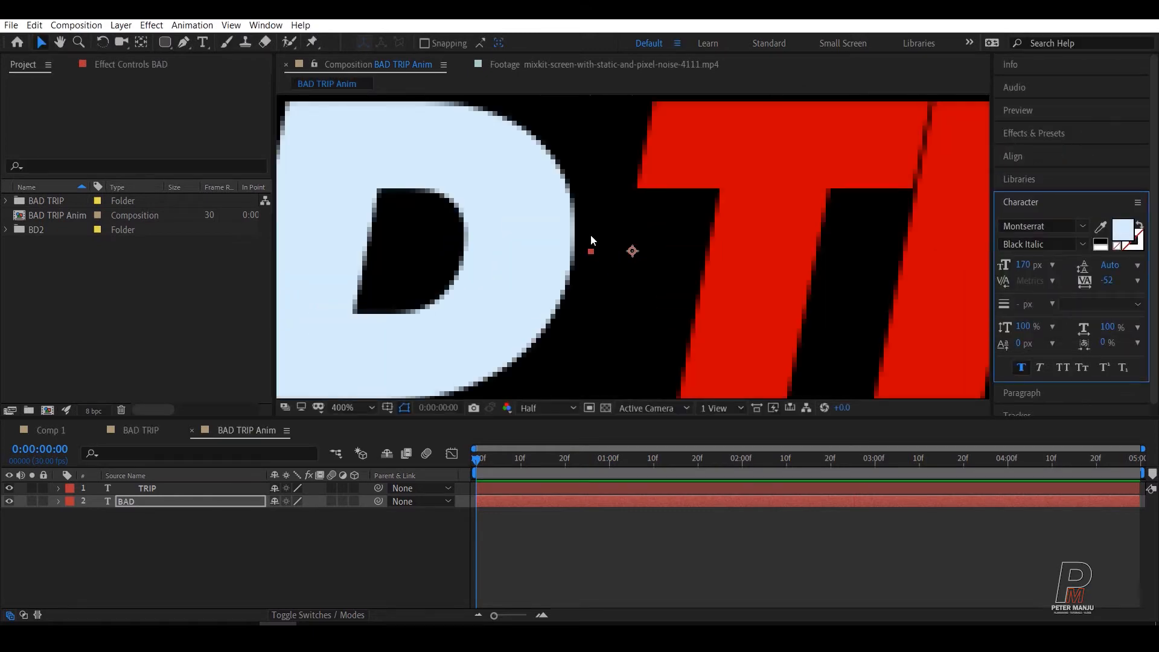
scroll(590, 234, "down", 1)
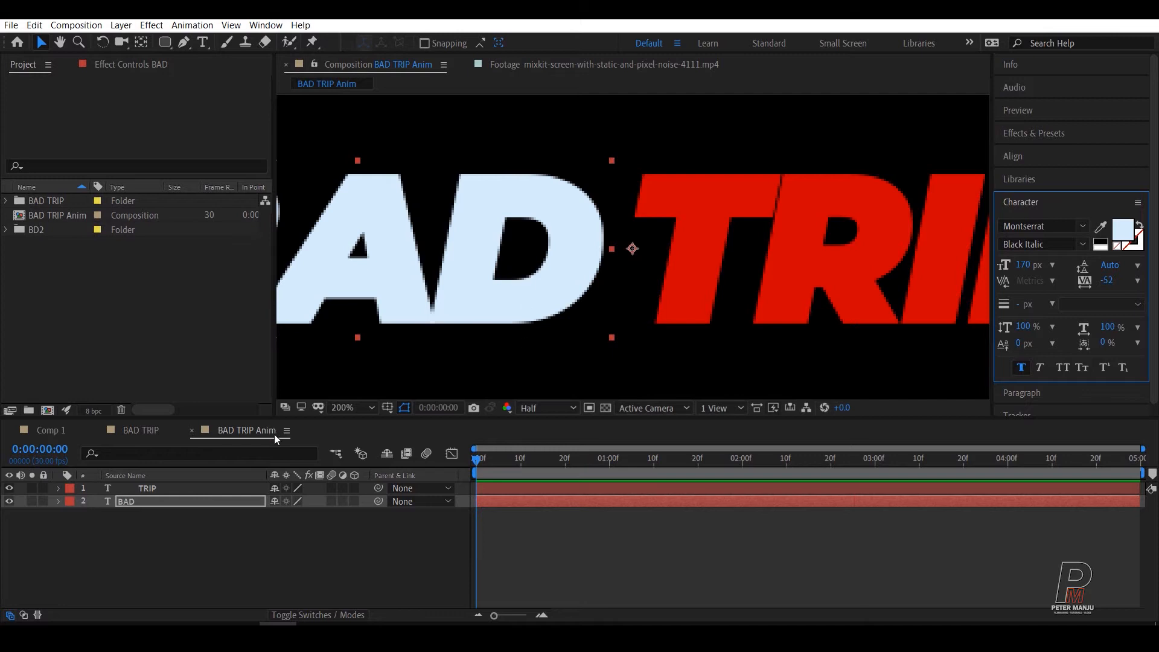
left_click(205, 549)
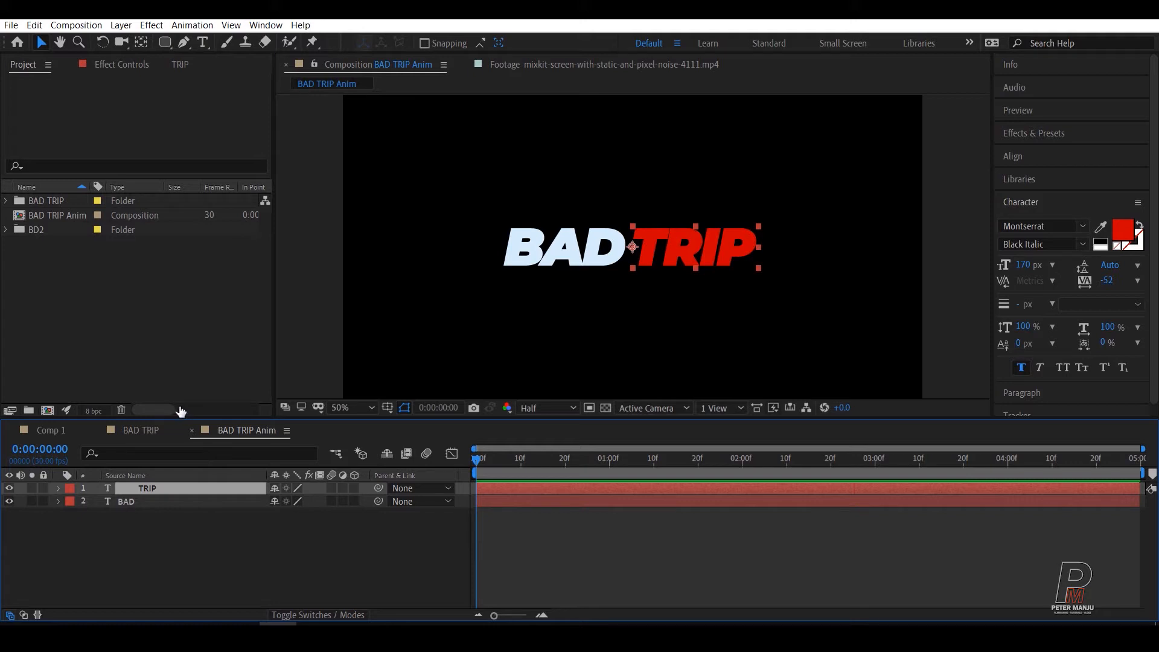
key("ctrl+space")
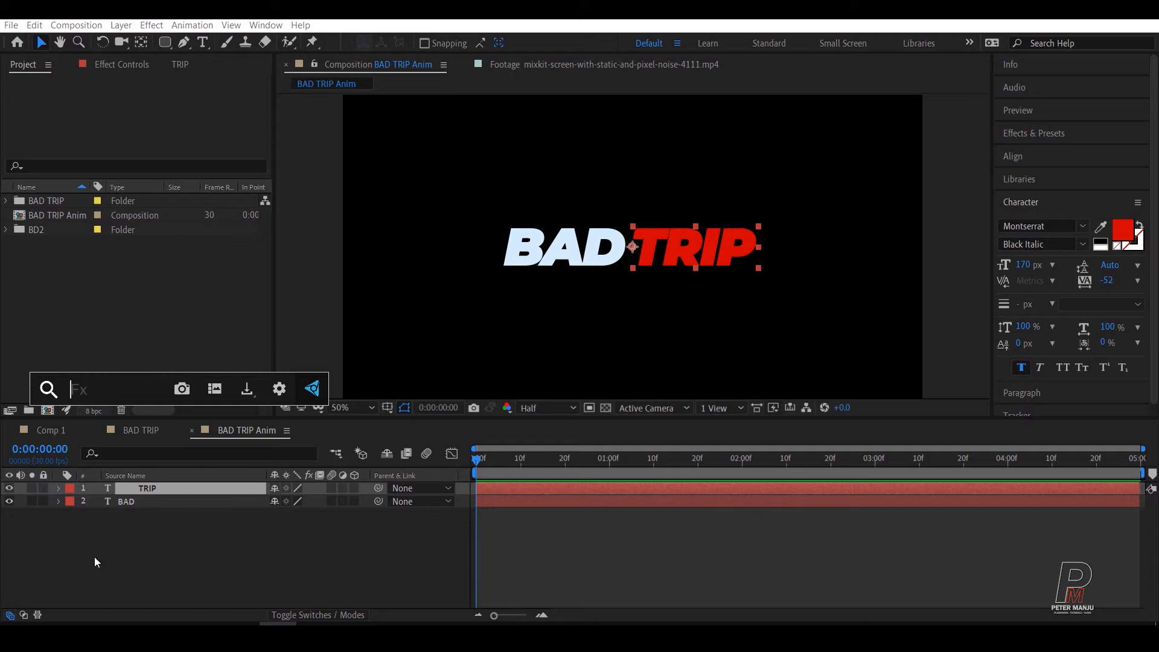
left_click(132, 548)
key("ctrl+space")
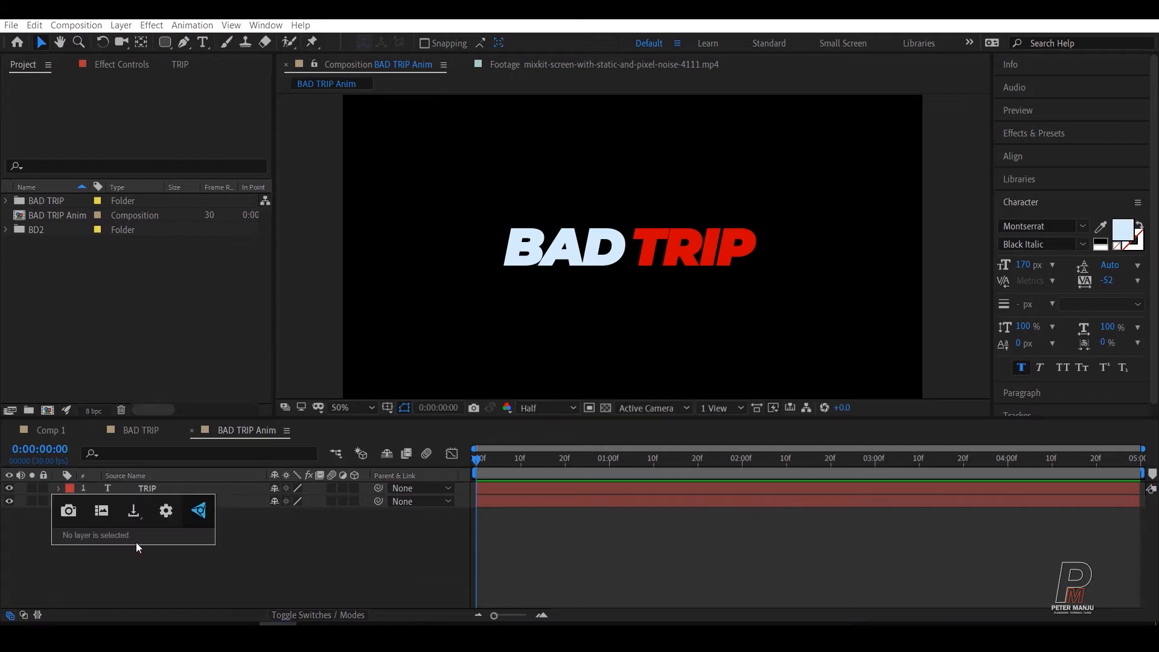
left_click(271, 550)
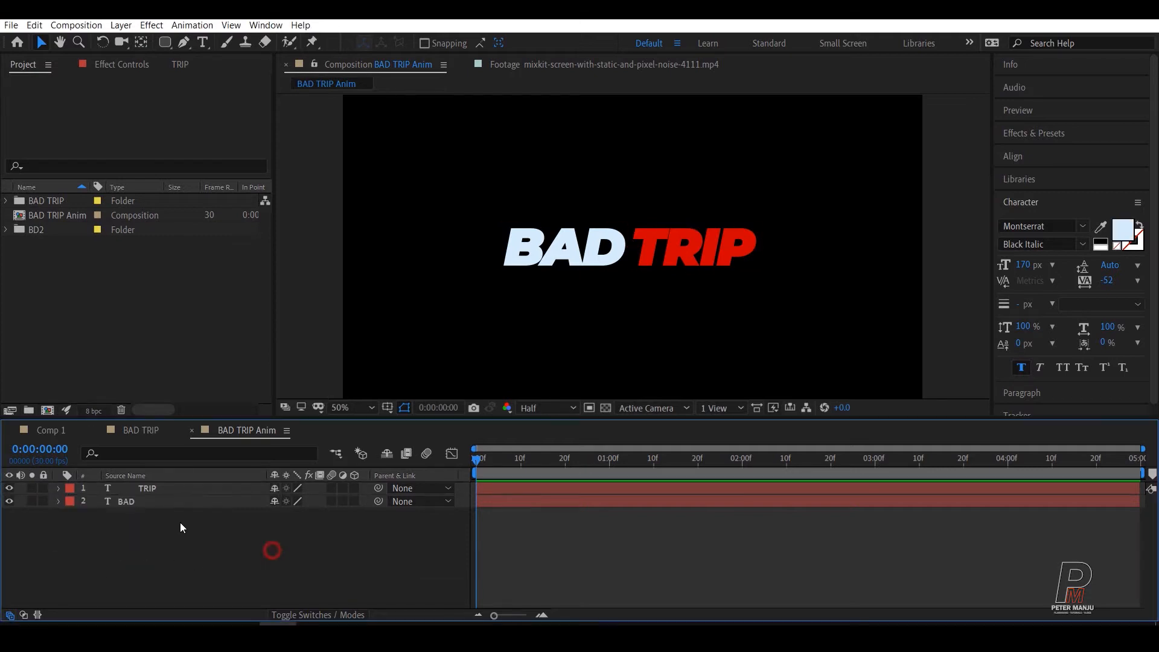
Step: Find the Gradient Ramp effect by searching for "ramp" and apply it to the TRIP text layer
left_click(154, 488)
key("ctrl+space")
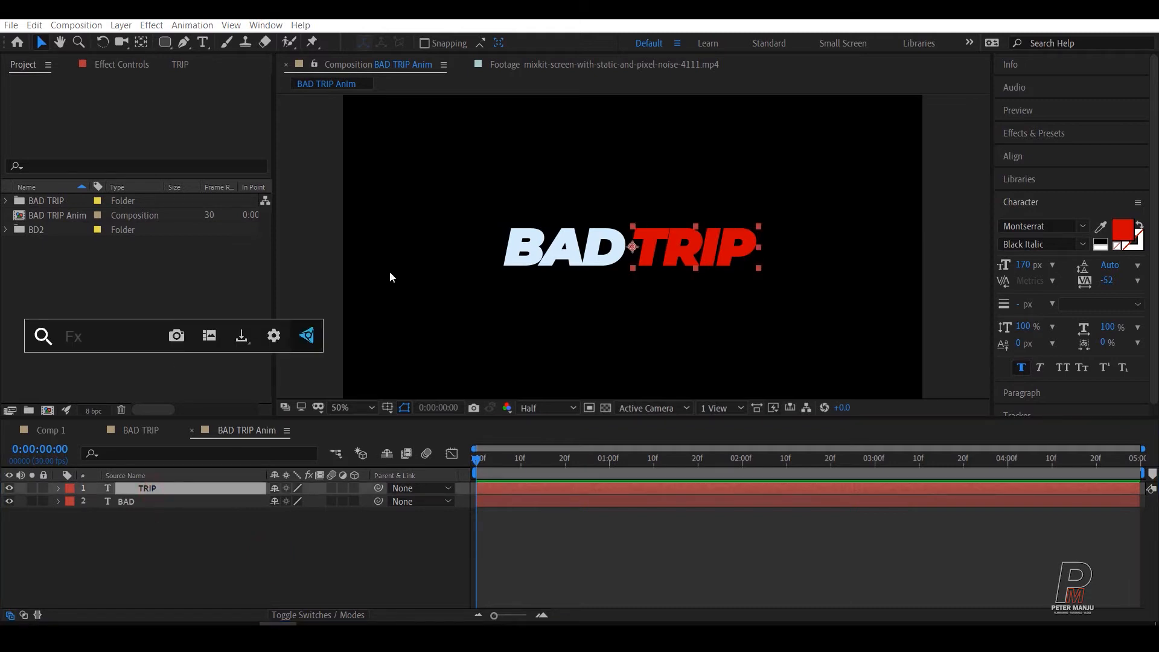
type("ramp")
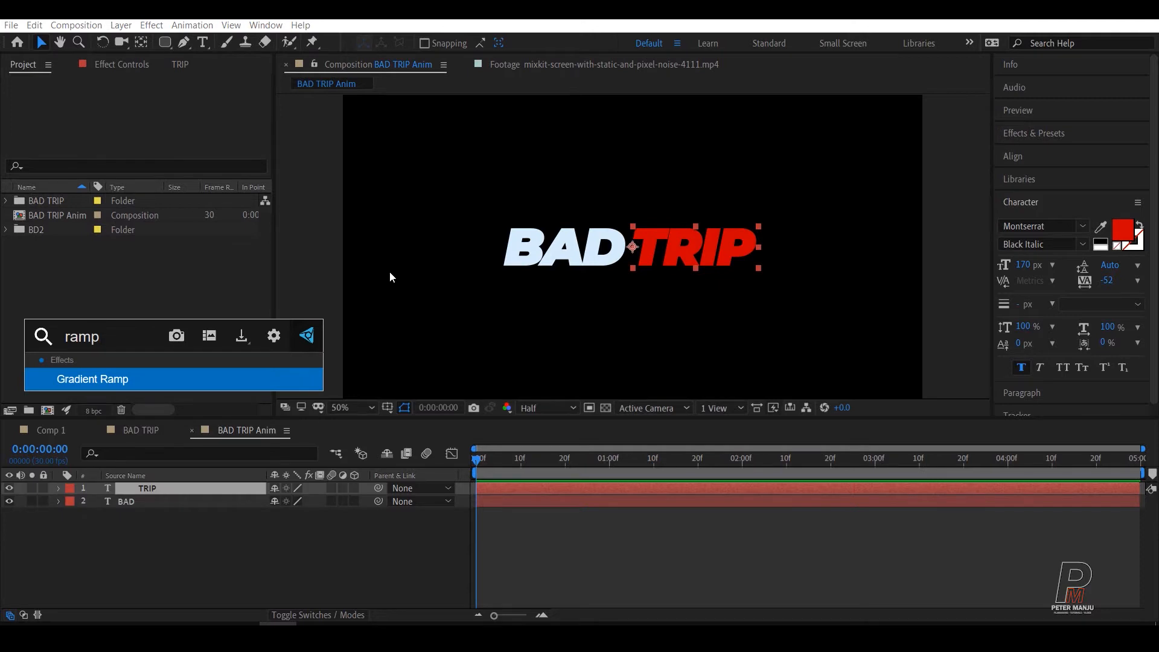
left_click(91, 379)
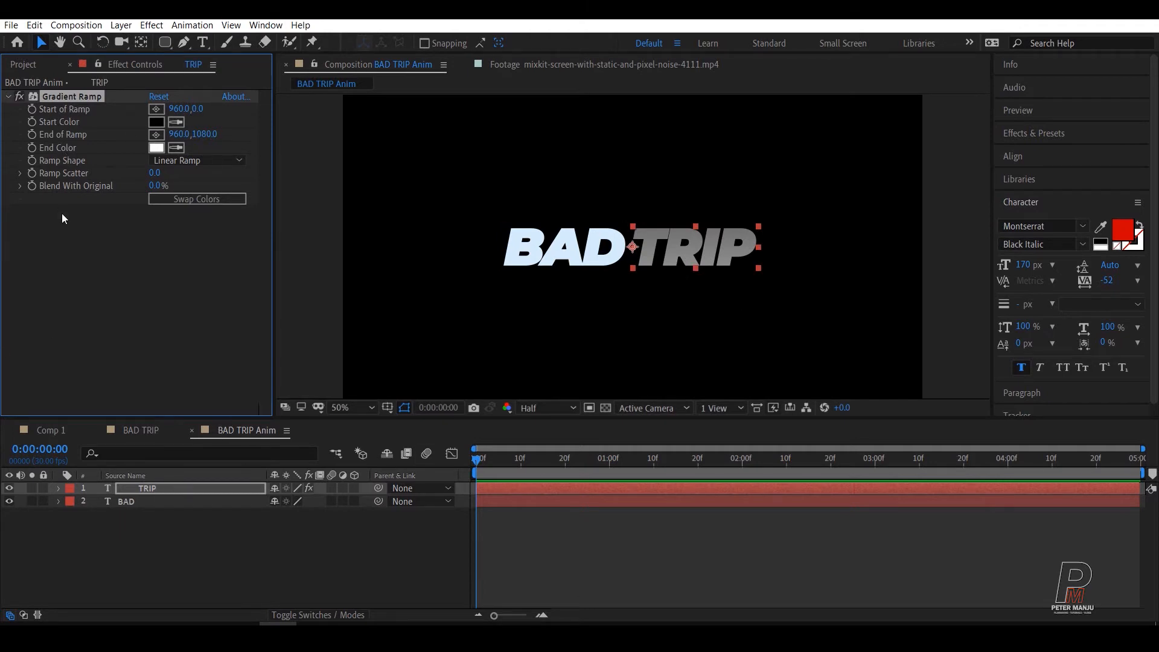
Step: Set the Gradient Ramp's start color to pink FF00CC and its end color to dark red C00000
left_click(157, 122)
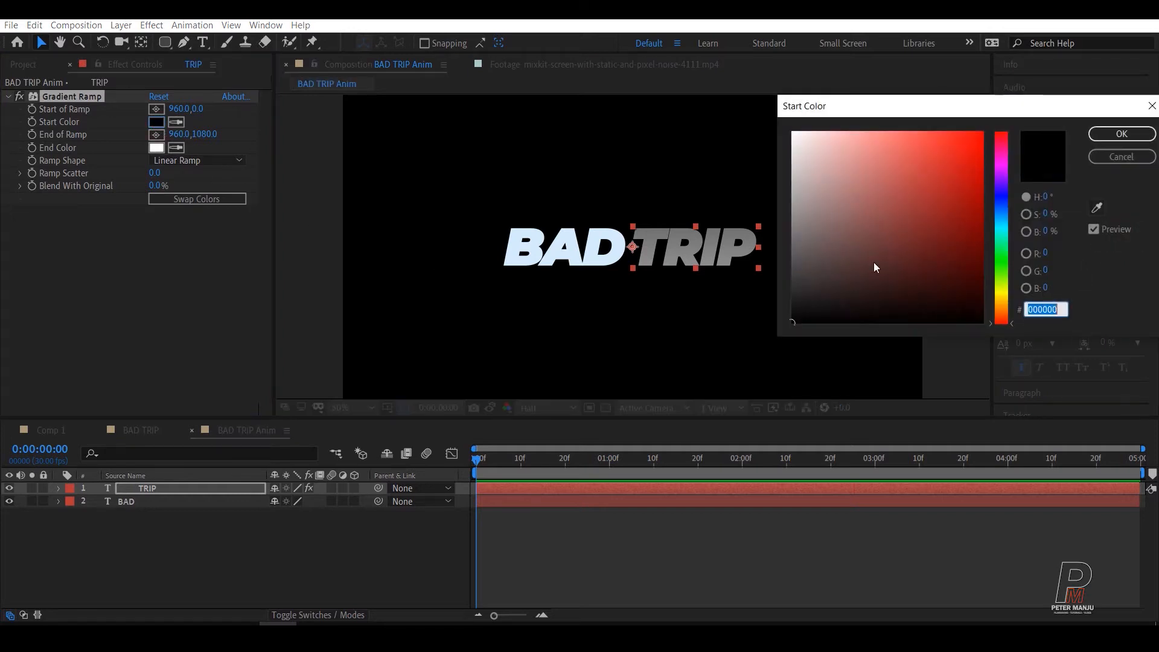
mouse_move(1001, 176)
left_mouse_down()
mouse_move(1008, 153)
mouse_move(983, 156)
mouse_move(960, 121)
mouse_move(931, 119)
mouse_move(997, 125)
left_mouse_up()
left_click_drag(957, 178, 1004, 120)
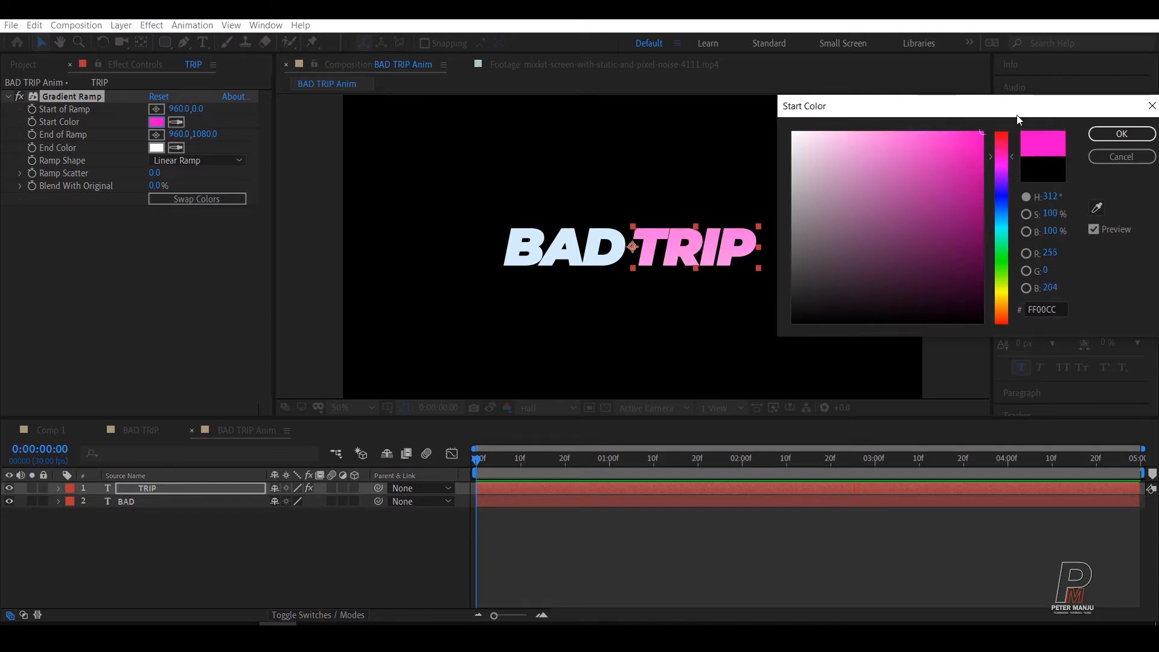
left_click(1121, 133)
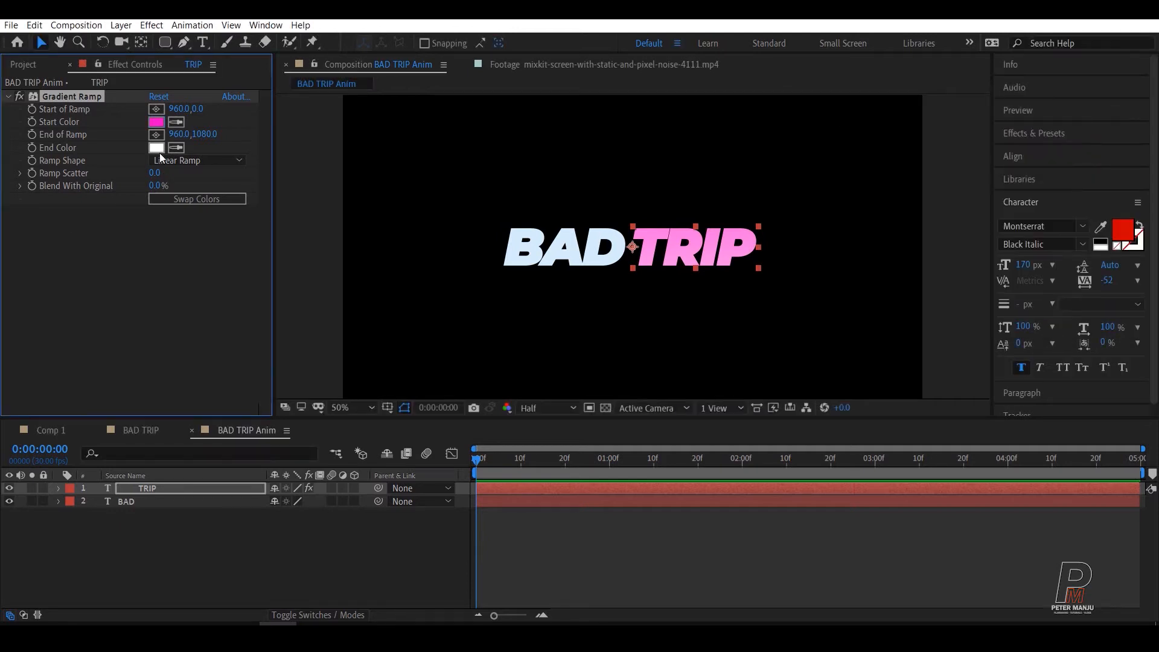
left_click(156, 148)
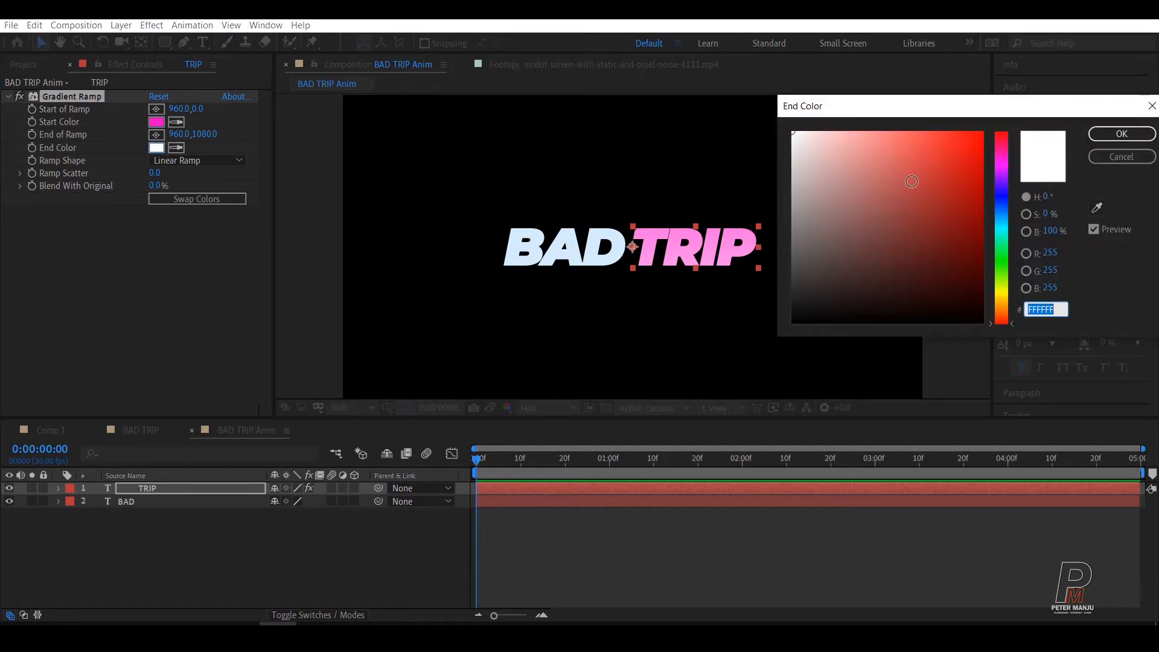
left_click_drag(969, 145, 987, 178)
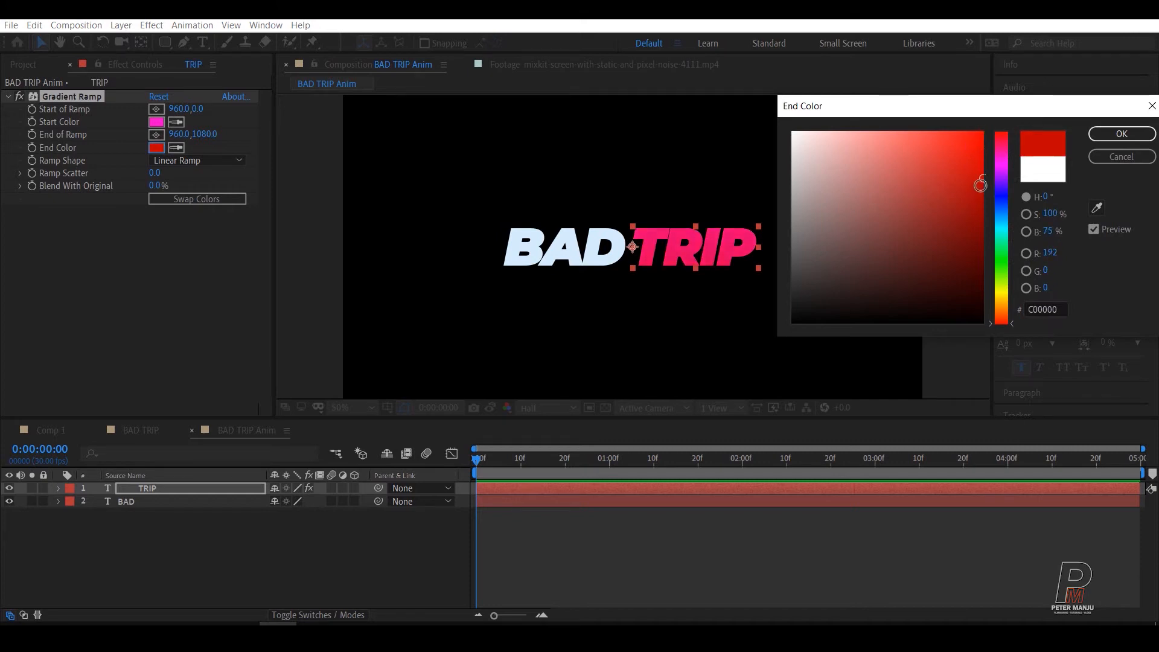
left_click(1121, 133)
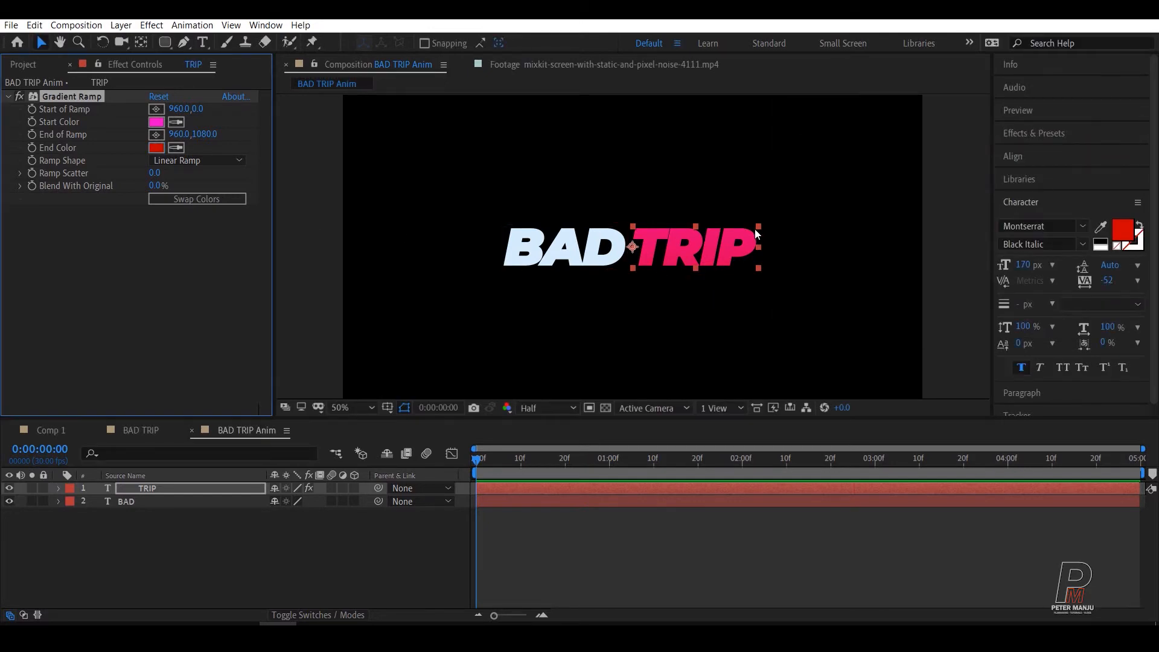
Step: Move the ramp's start point just above TRIP at about 1163, 462 and its end point just below at about 1186, 622
key("comma")
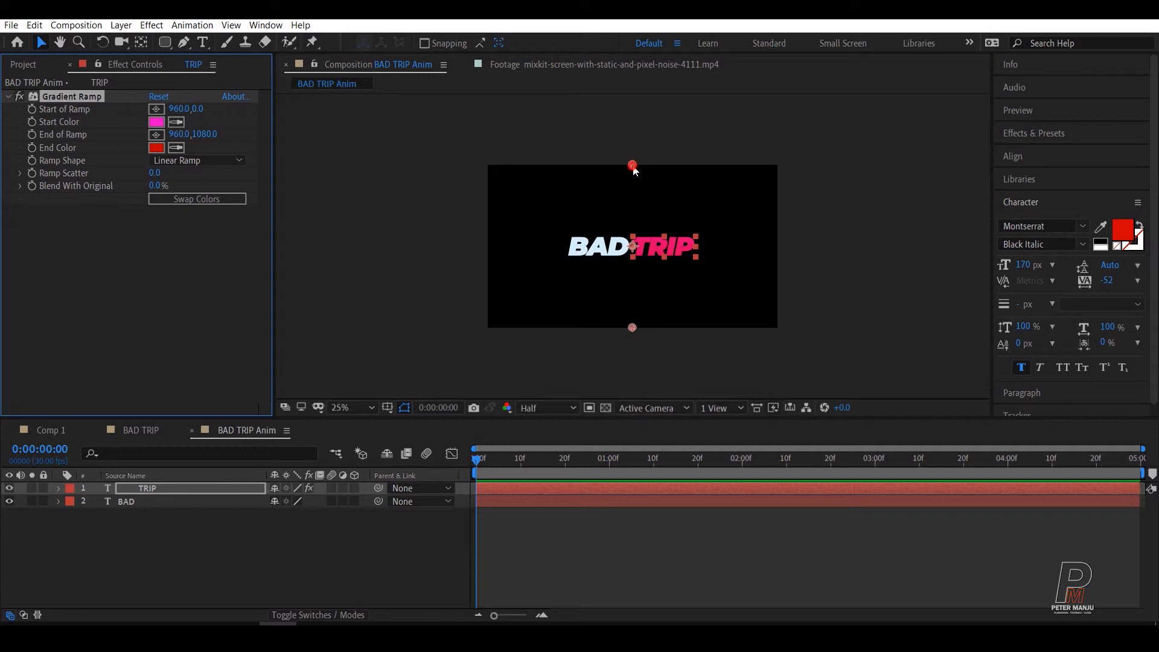
left_click_drag(636, 168, 664, 233)
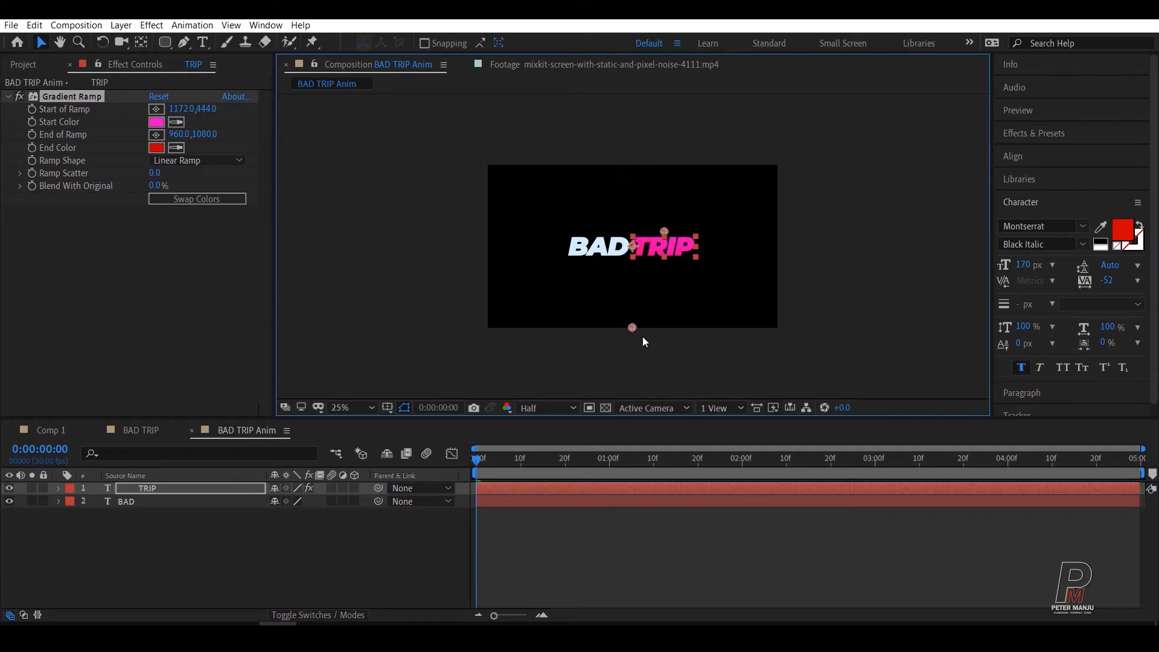
left_click_drag(632, 329, 665, 268)
key("slash")
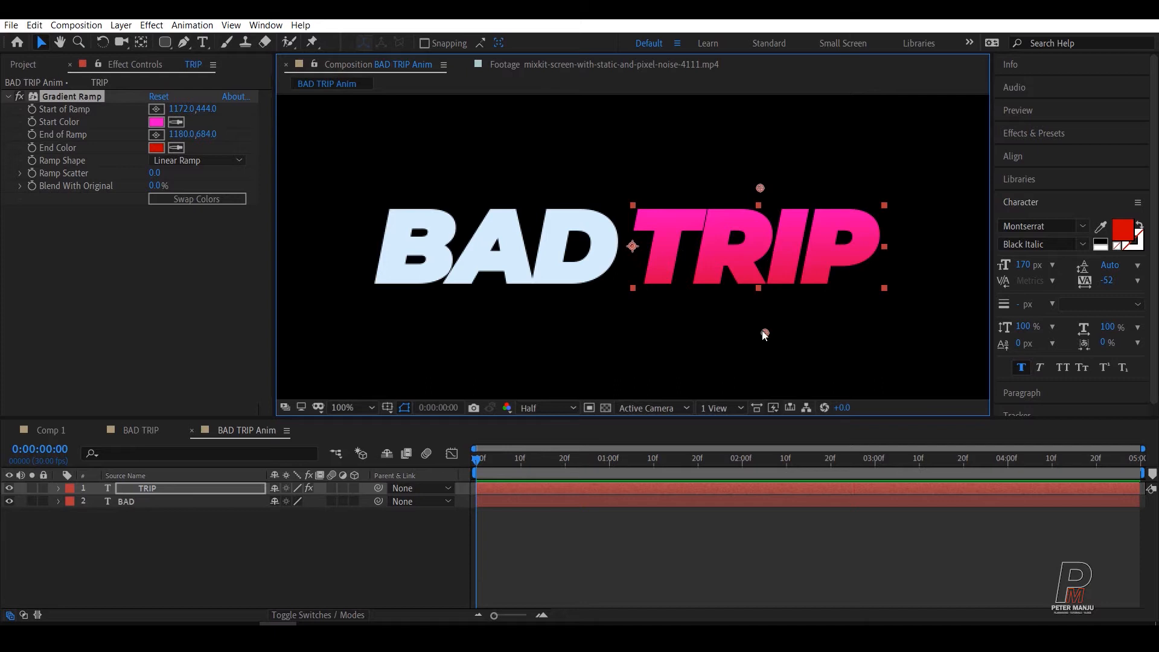
left_click_drag(762, 333, 769, 292)
left_click_drag(759, 188, 748, 197)
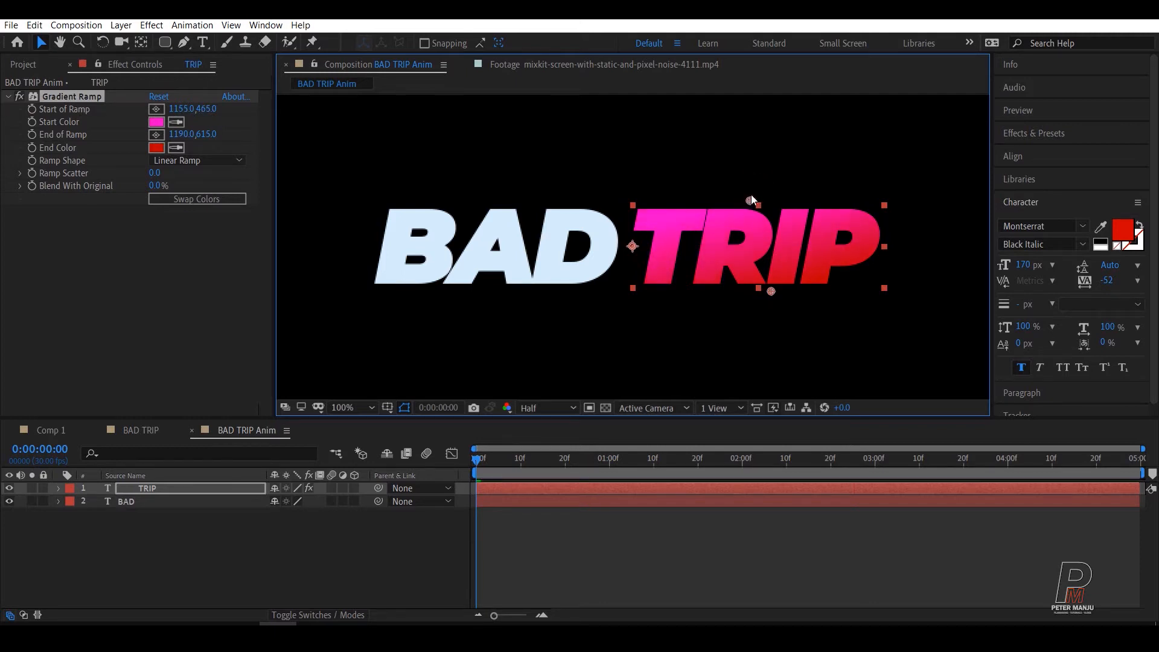
left_click_drag(763, 285, 762, 294)
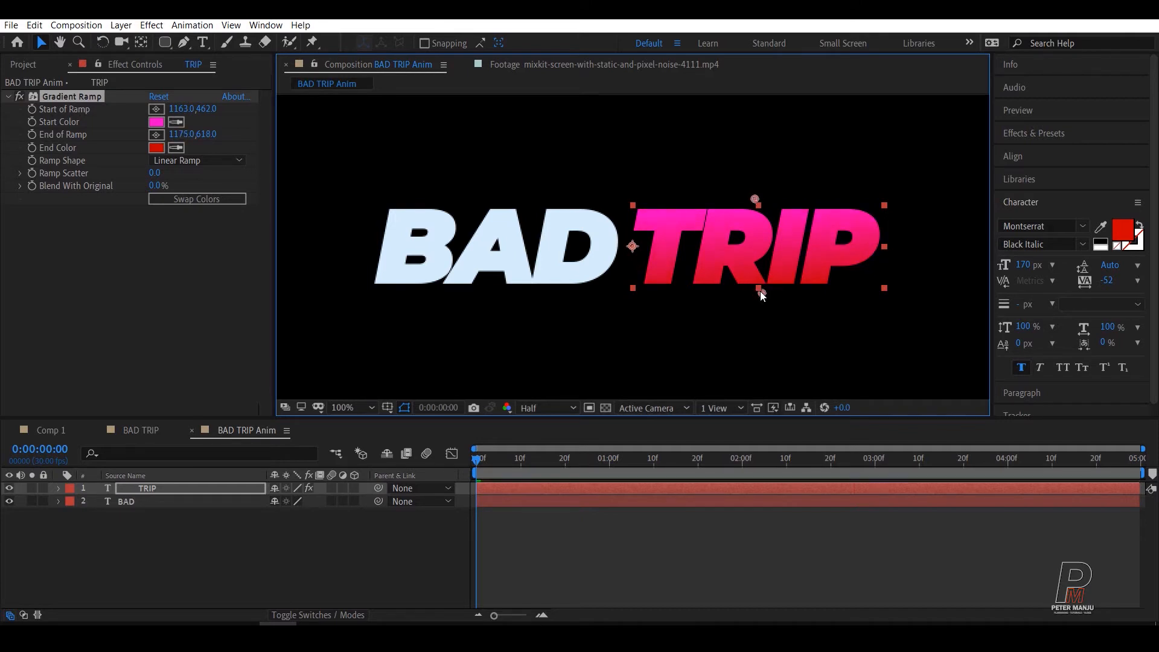
scroll(787, 312, "down", 3)
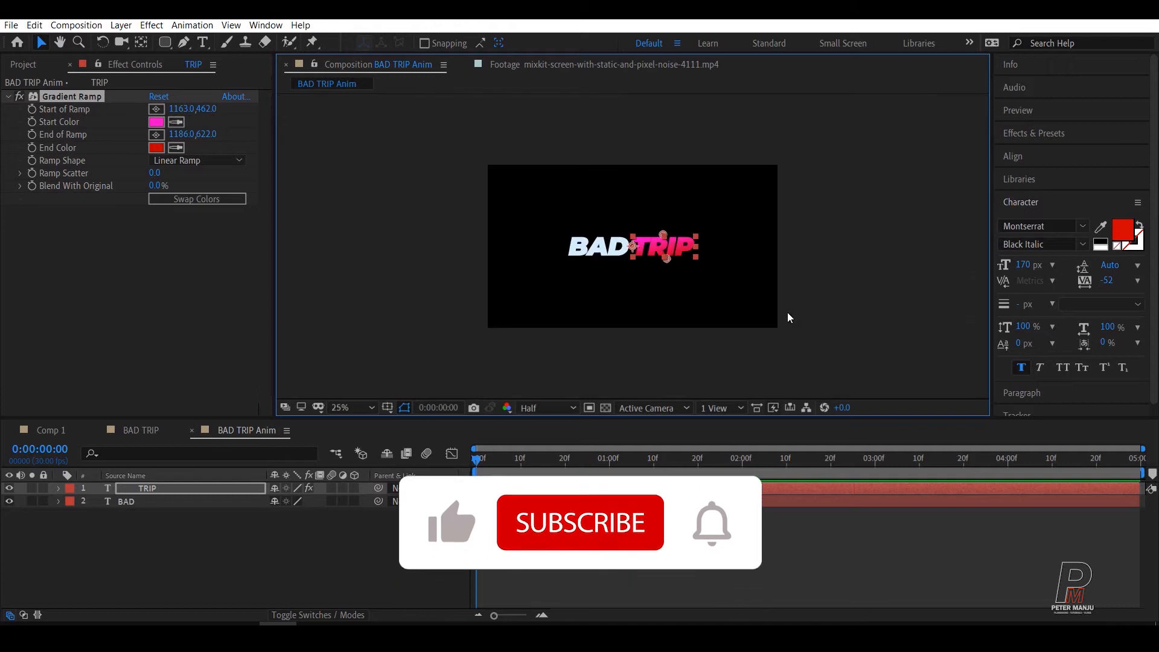
scroll(787, 312, "up", 2)
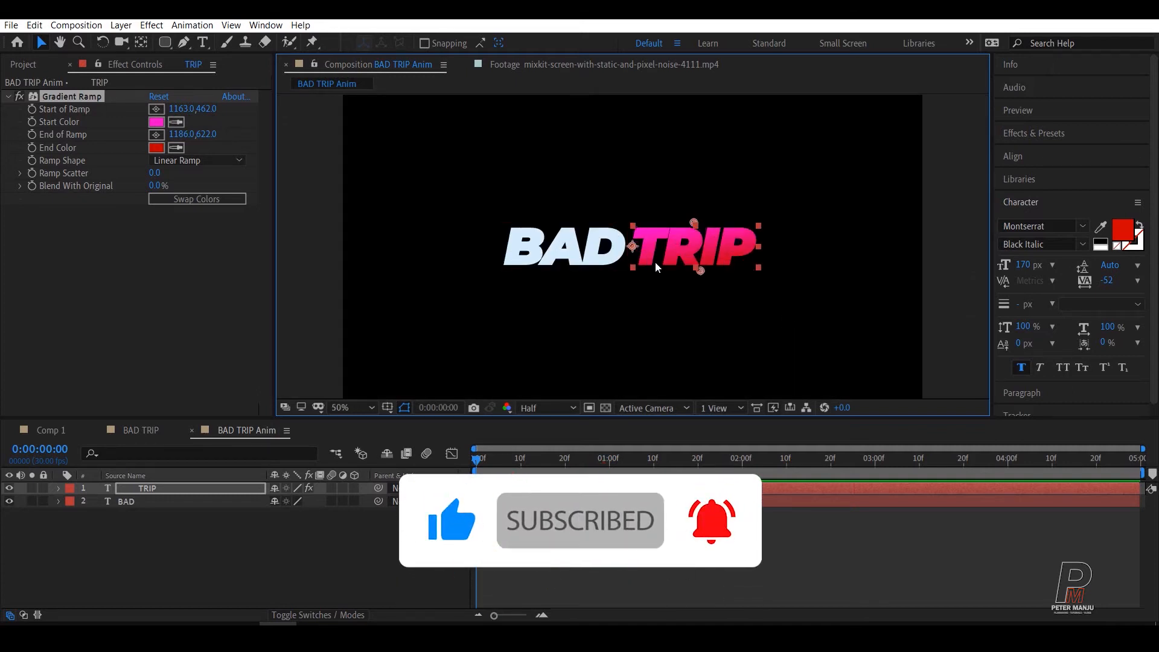
left_click(169, 543)
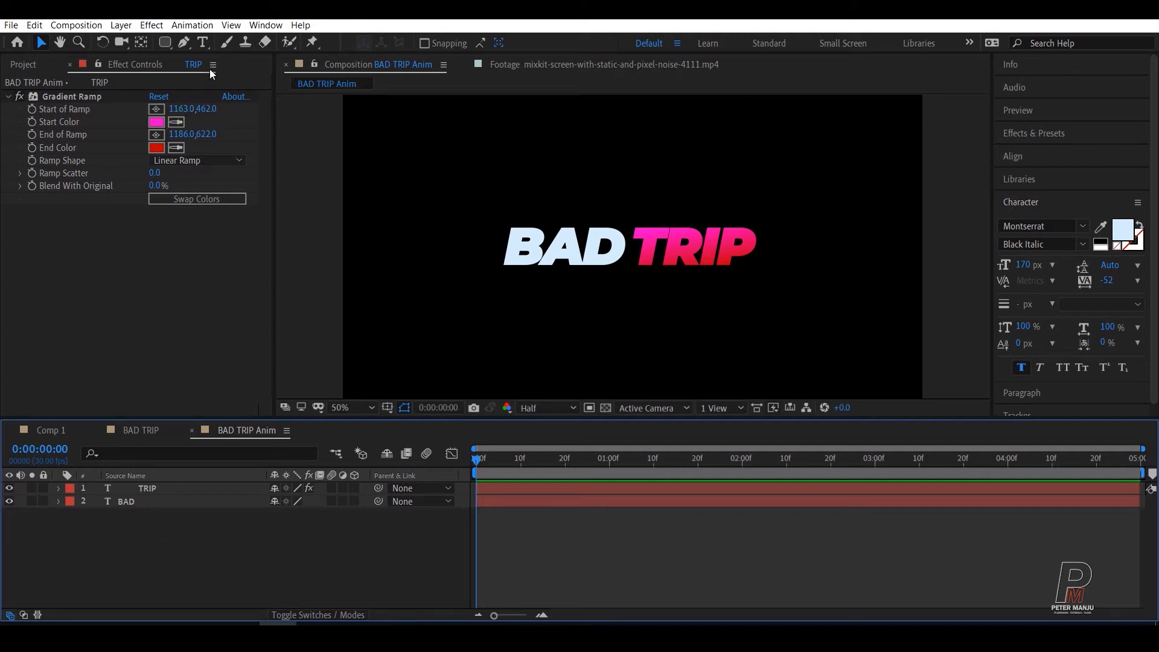
Step: Add a text layer reading REDBAND TRAILER beneath the BAD TRIP title
left_click(202, 42)
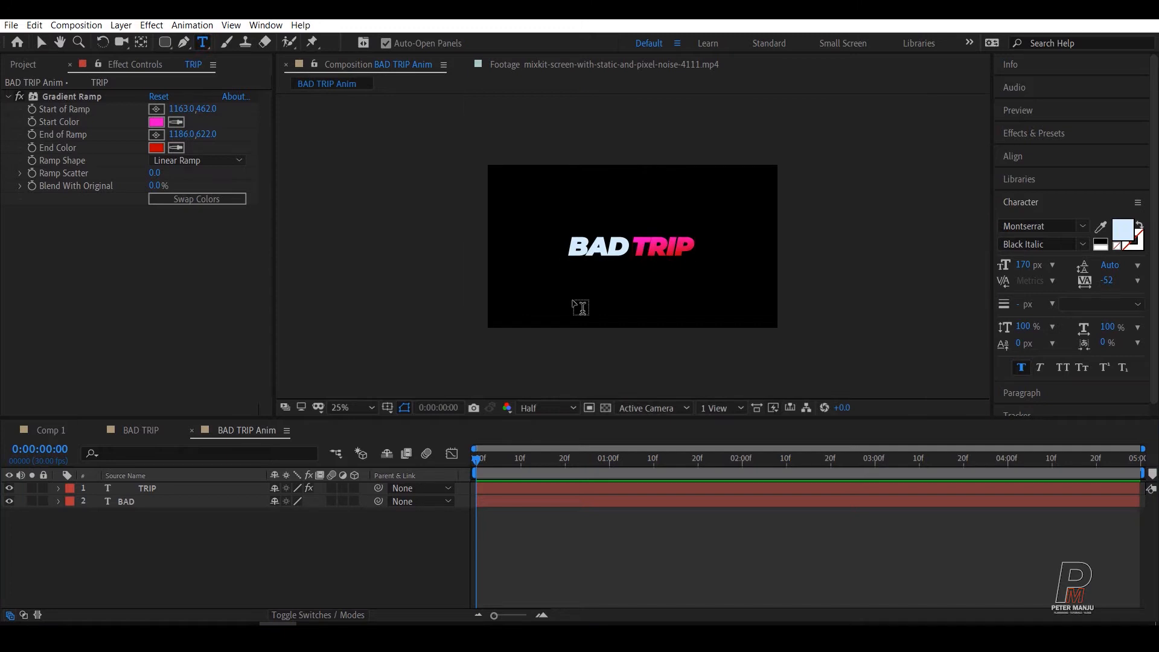
left_click(571, 292)
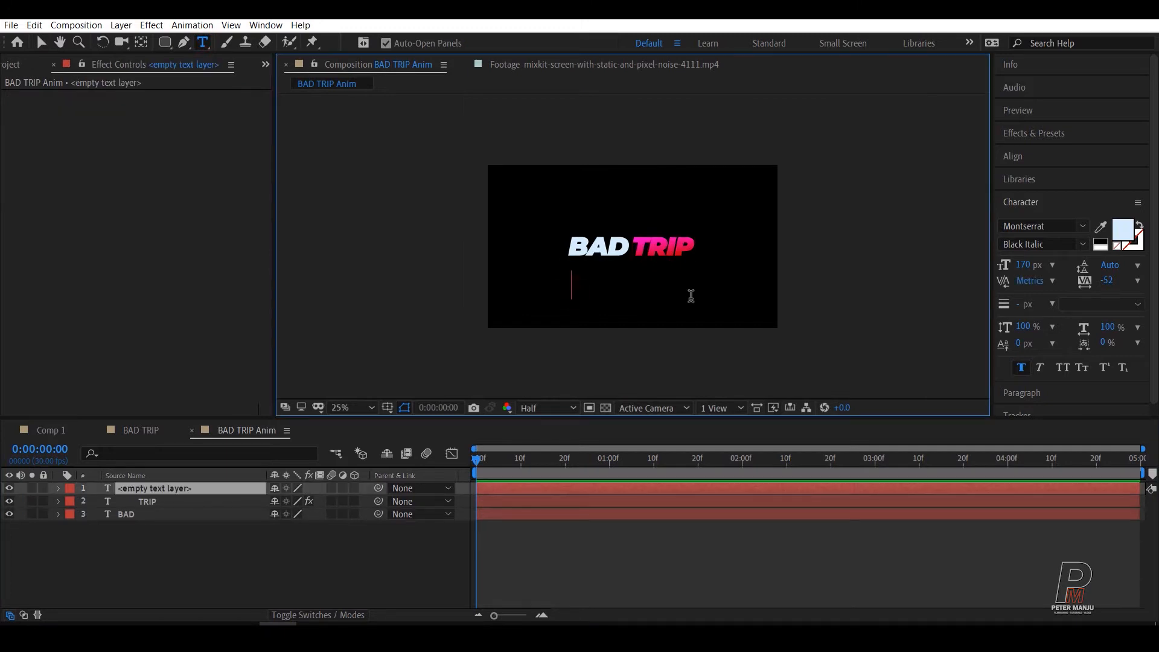
type("REDBAN")
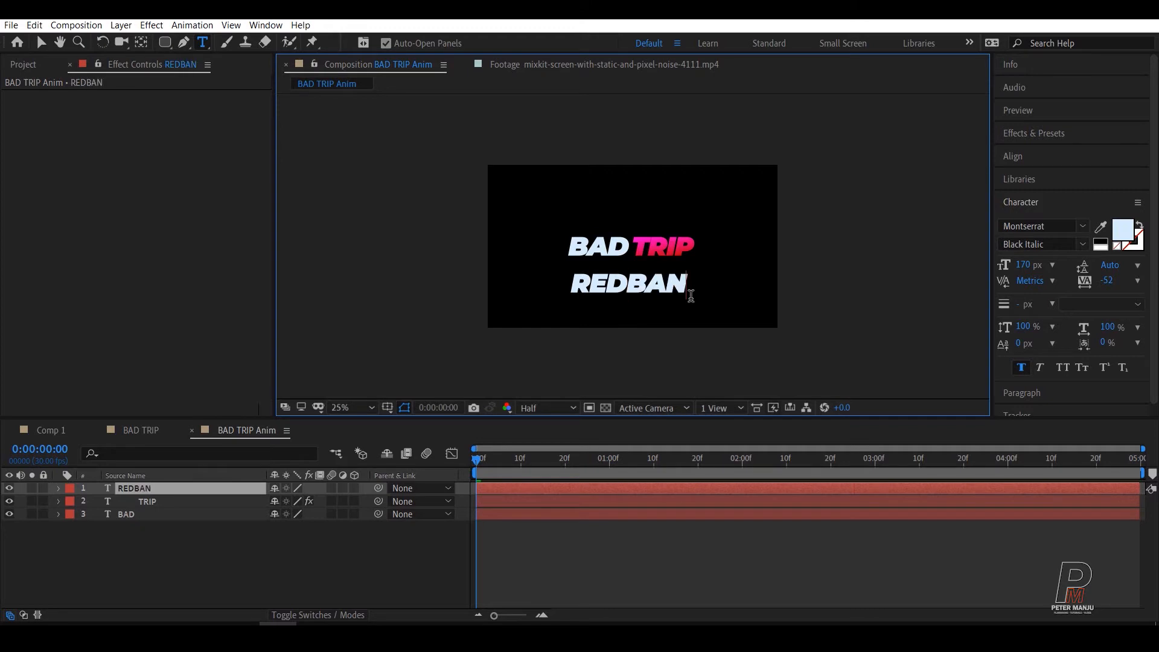
left_click(137, 430)
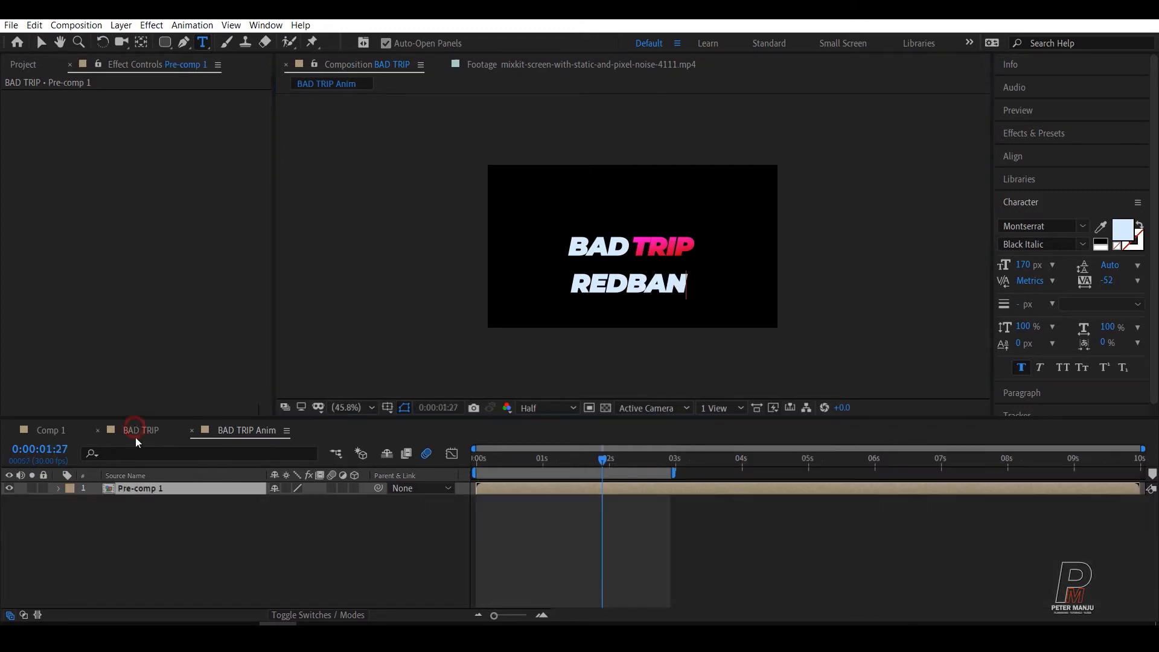
left_click(269, 434)
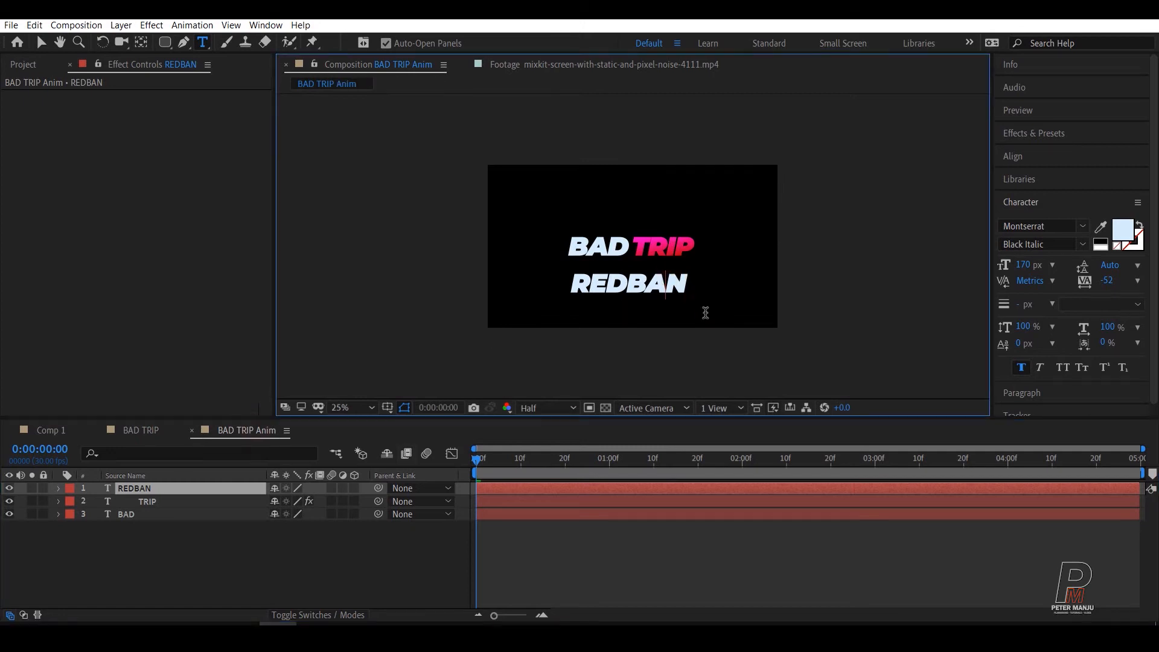
type("D TRAILER")
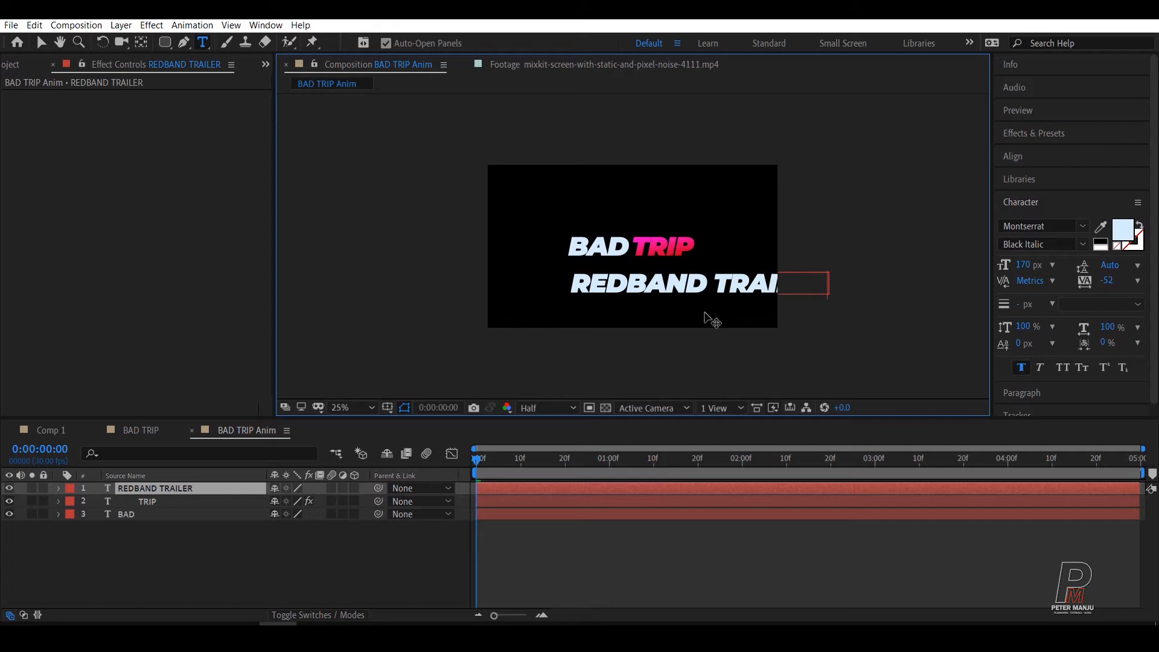
Step: Set the font size of the whole REDBAND TRAILER text to 115 px
key("ctrl+a")
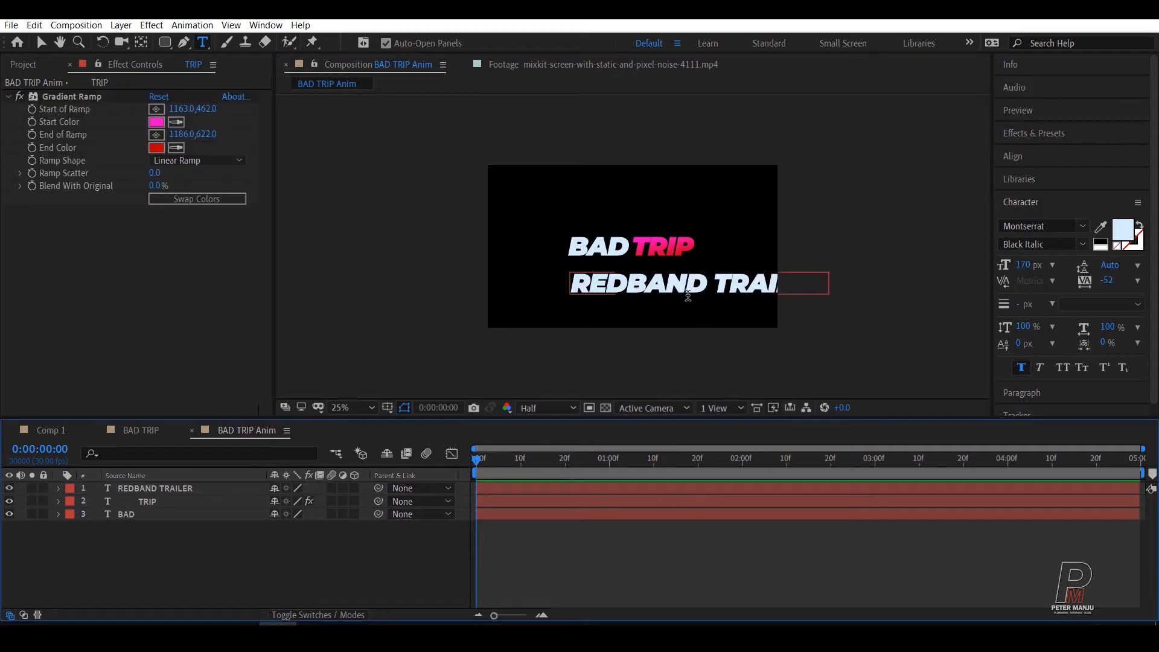
double_click(711, 285)
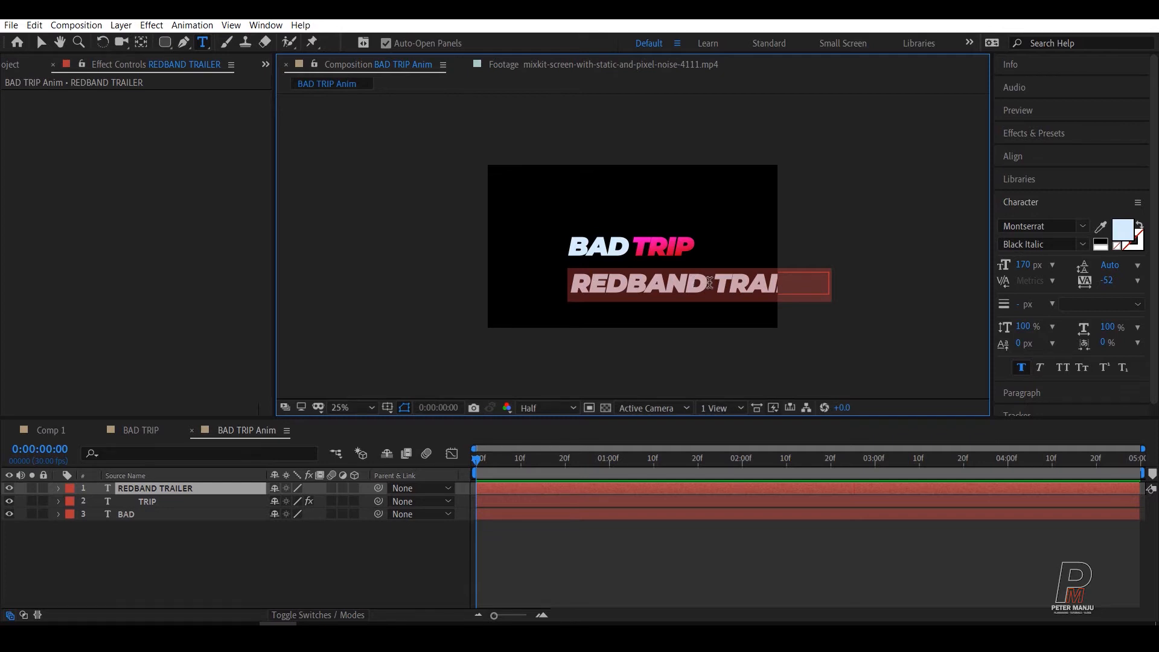
left_click(1027, 265)
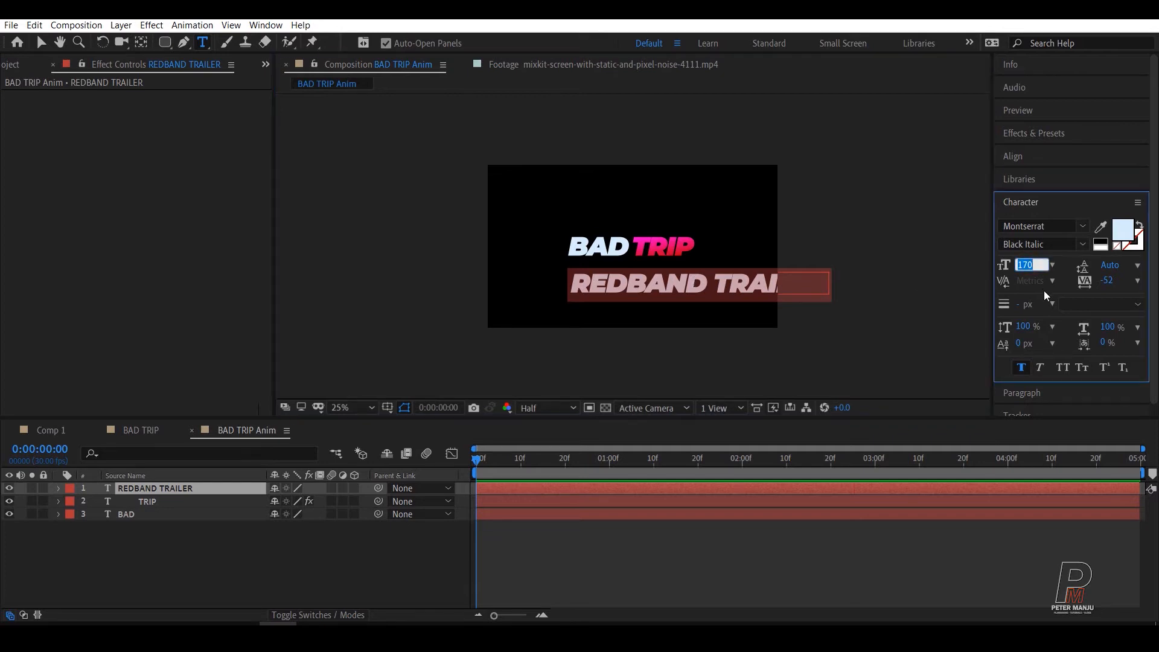
type("115")
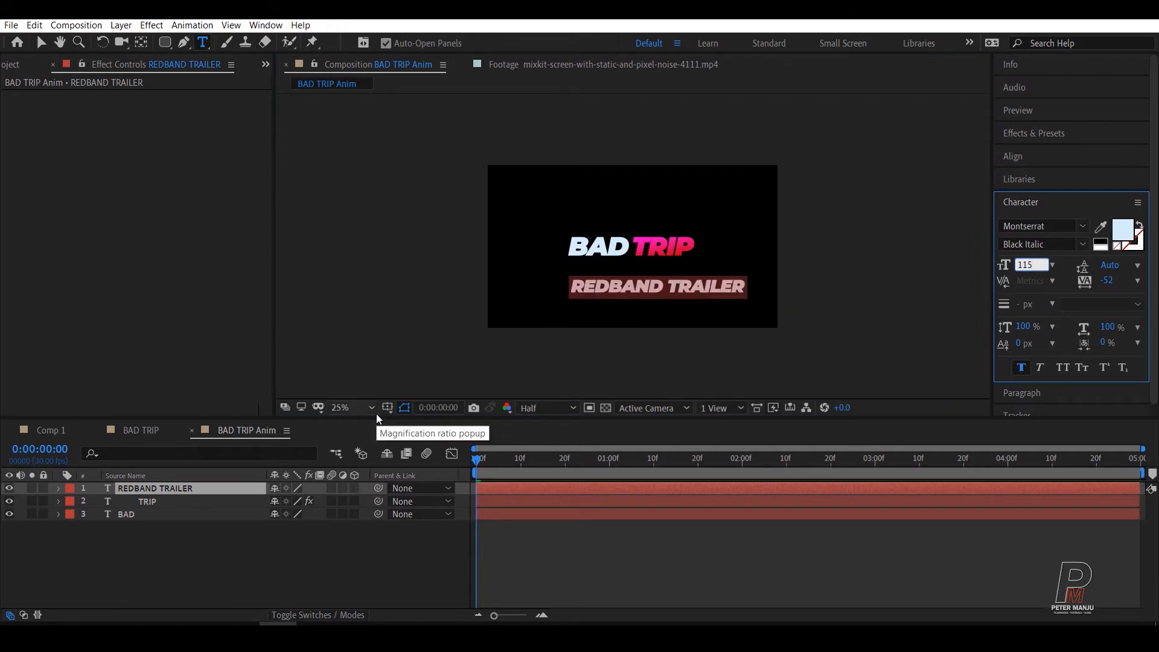
left_click(293, 566)
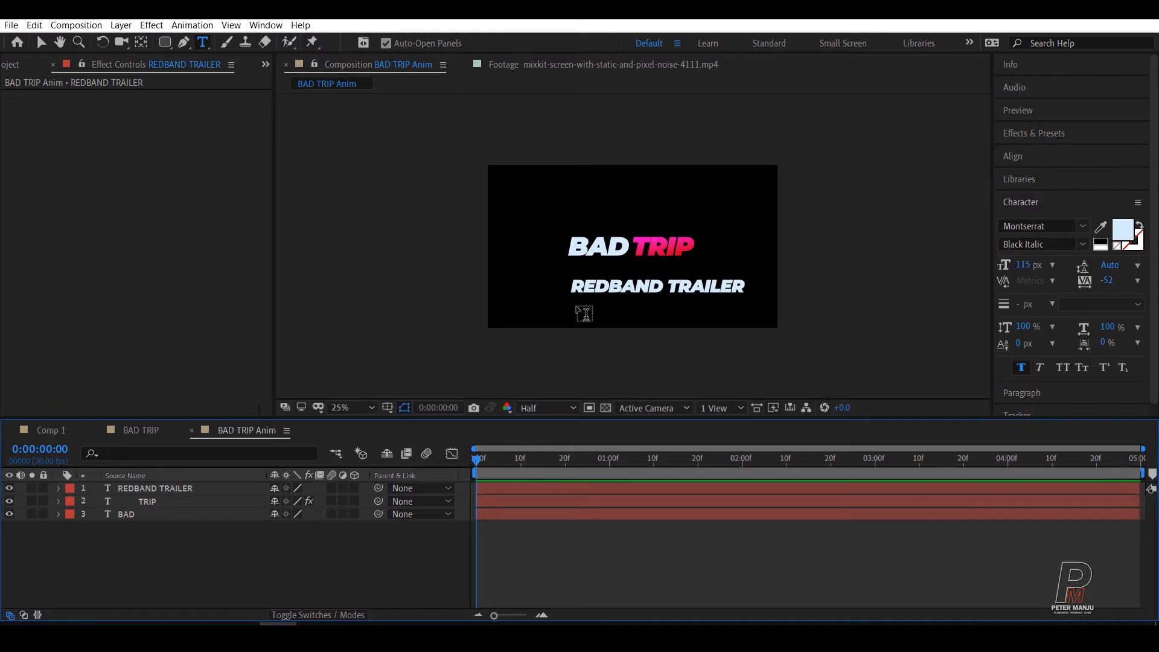
Step: Center the REDBAND TRAILER layer's anchor point on its text and center the layer in the composition
left_click(155, 489)
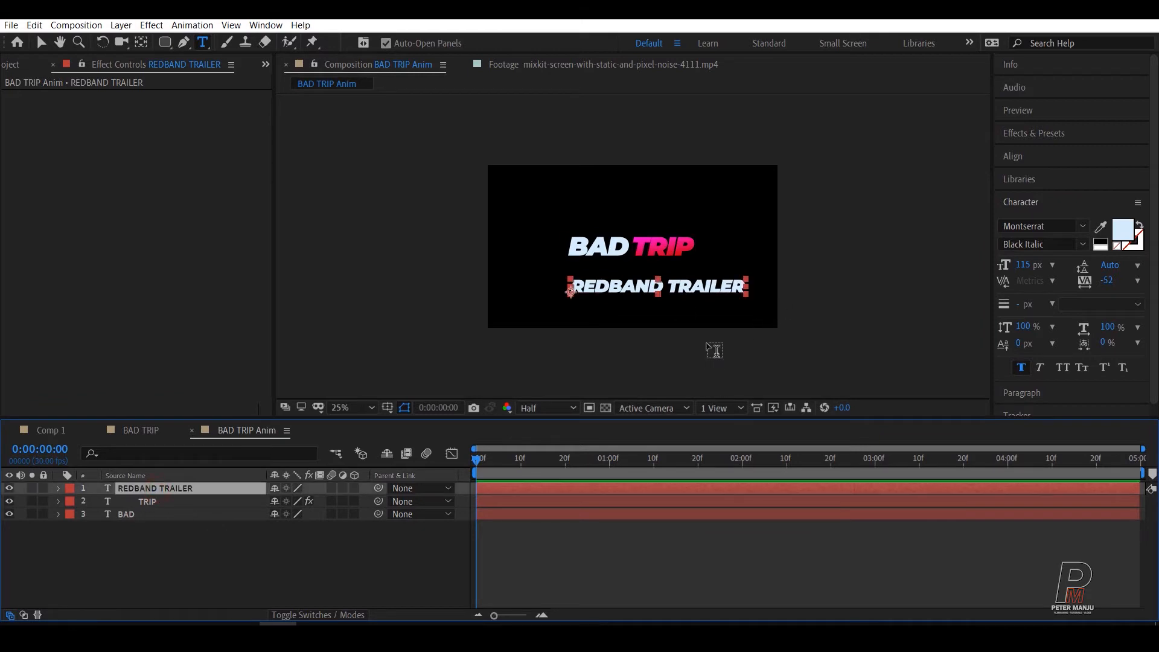
scroll(716, 282, "up", 2)
key("v")
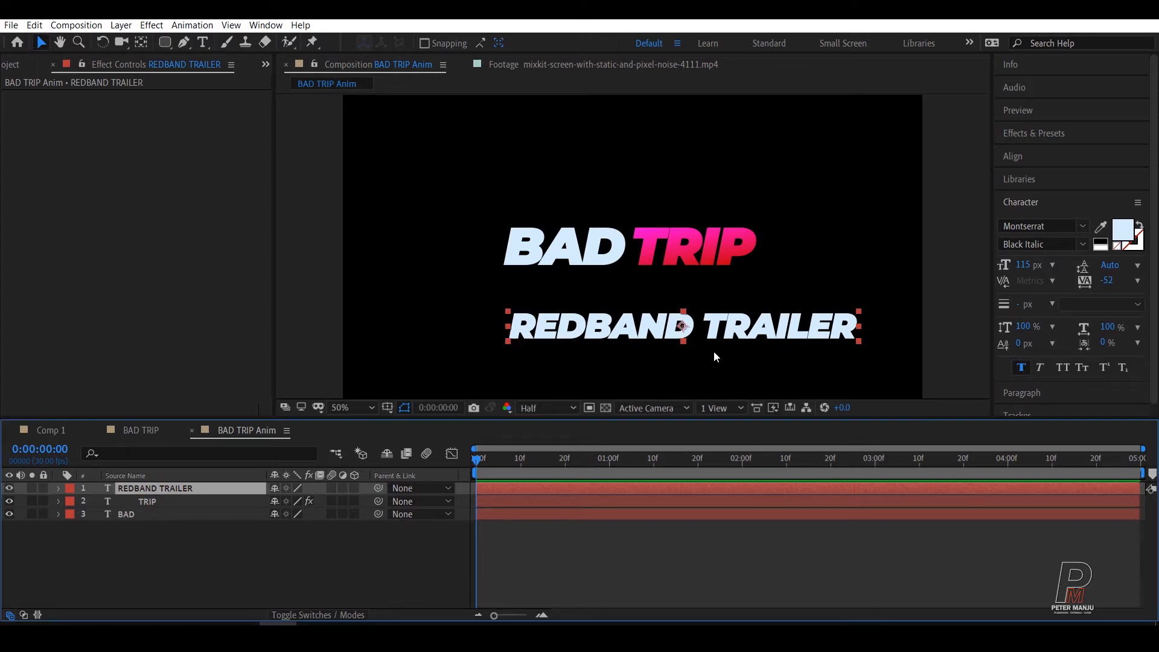
key("Caps_Lock")
key("Caps_Lock")
key("ctrl+Home")
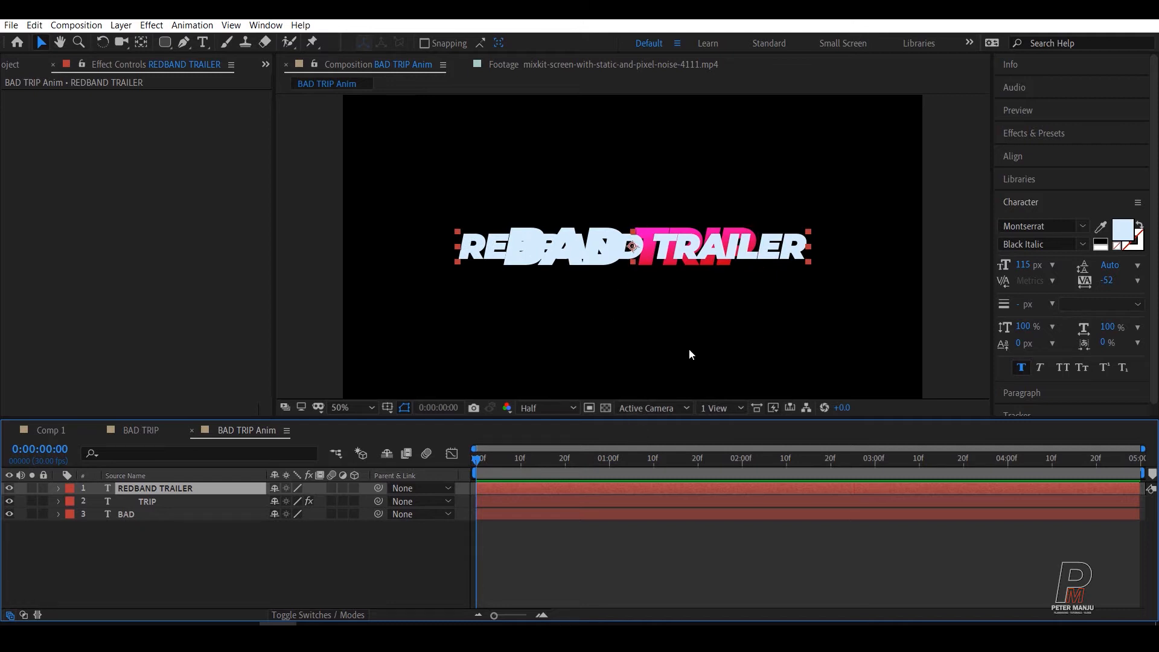
Step: Nudge the REDBAND TRAILER layer straight down until it sits just beneath the BAD TRIP title
key("shift+Down")
key("shift+Down")
key("shift+Down")
key("shift+Down")
key("shift+Down")
key("shift+Down")
key("shift+Down")
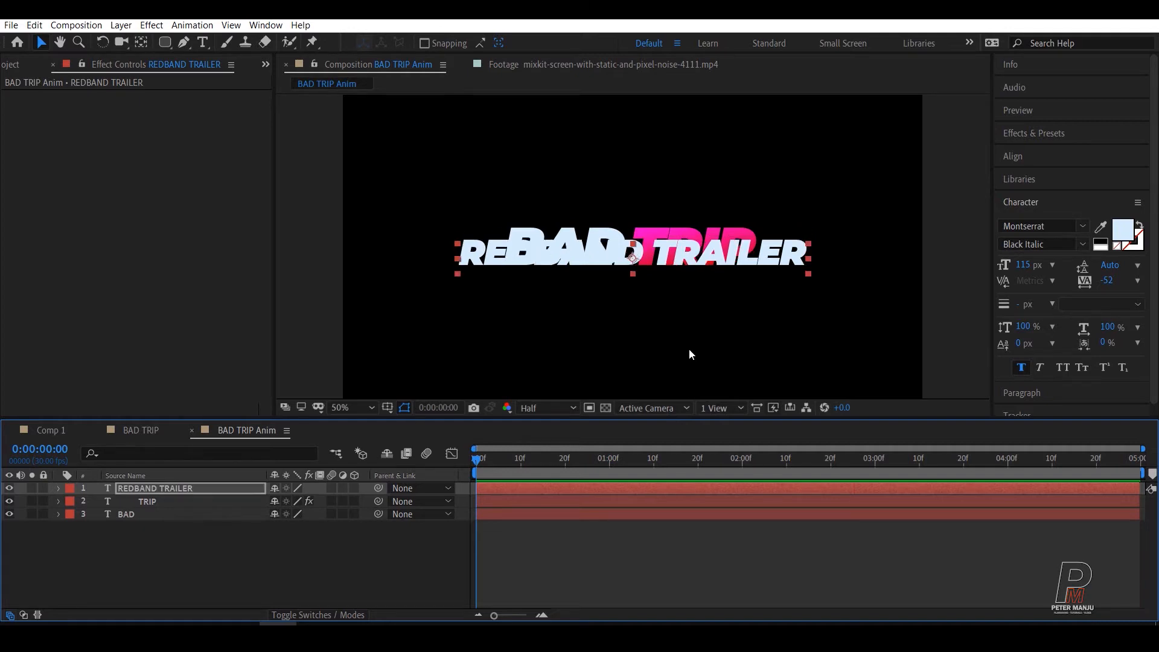
key("shift+Down")
key("shift+Down")
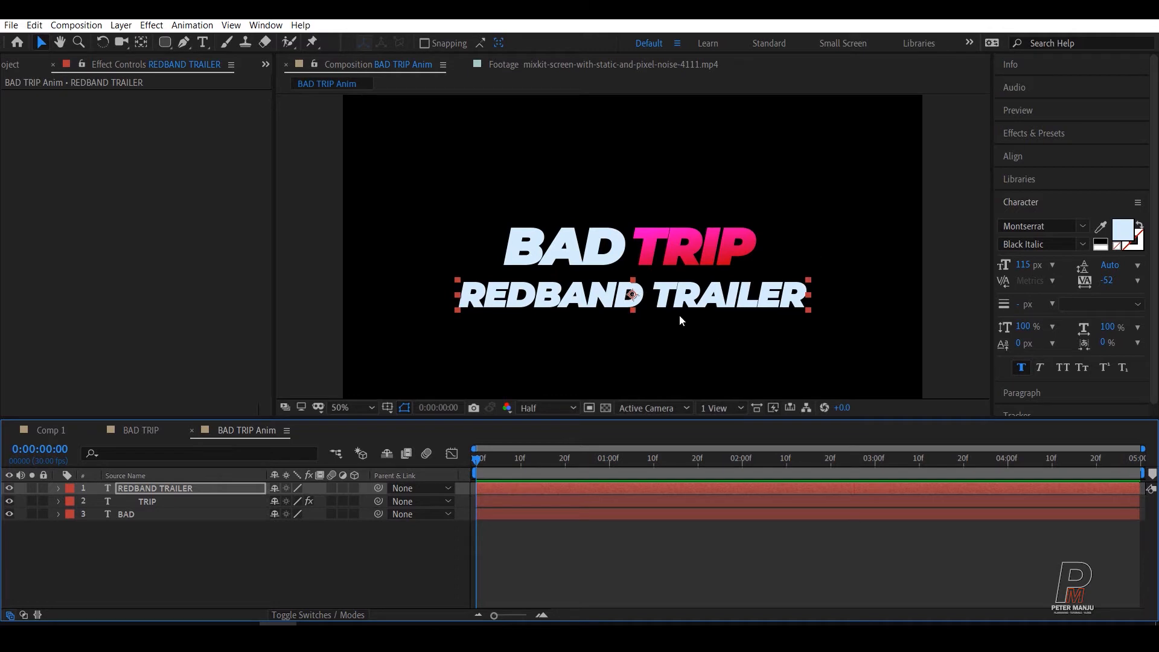
Step: Change the REDBAND TRAILER text's fill color to dark red CB0101
left_click(158, 488)
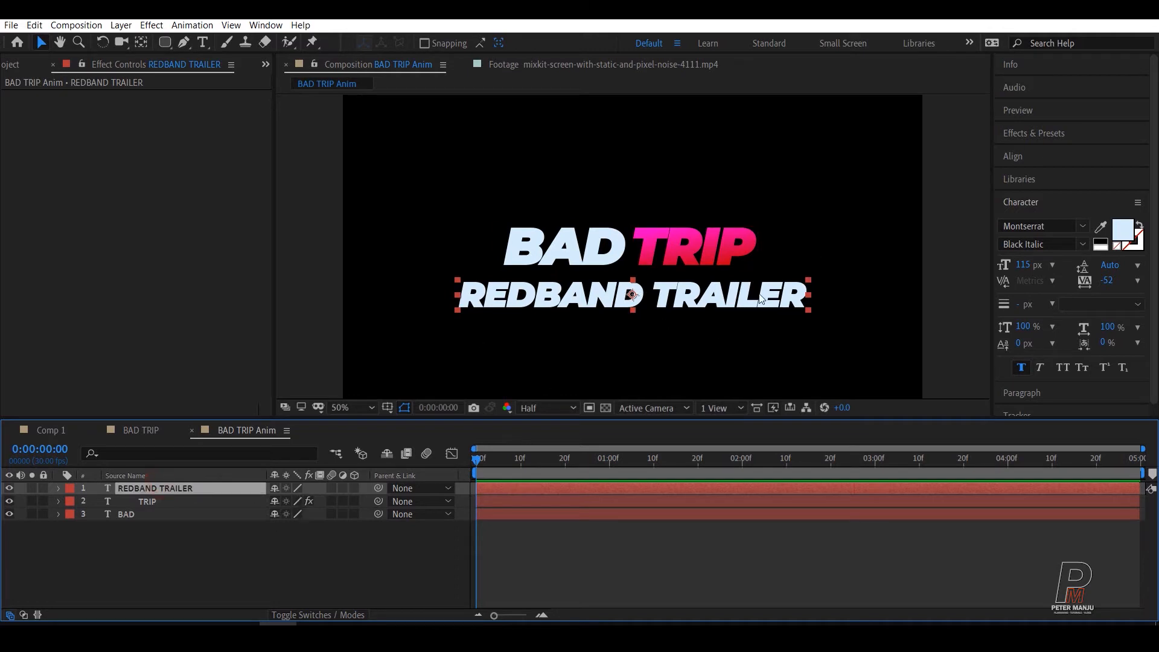
left_click(1123, 231)
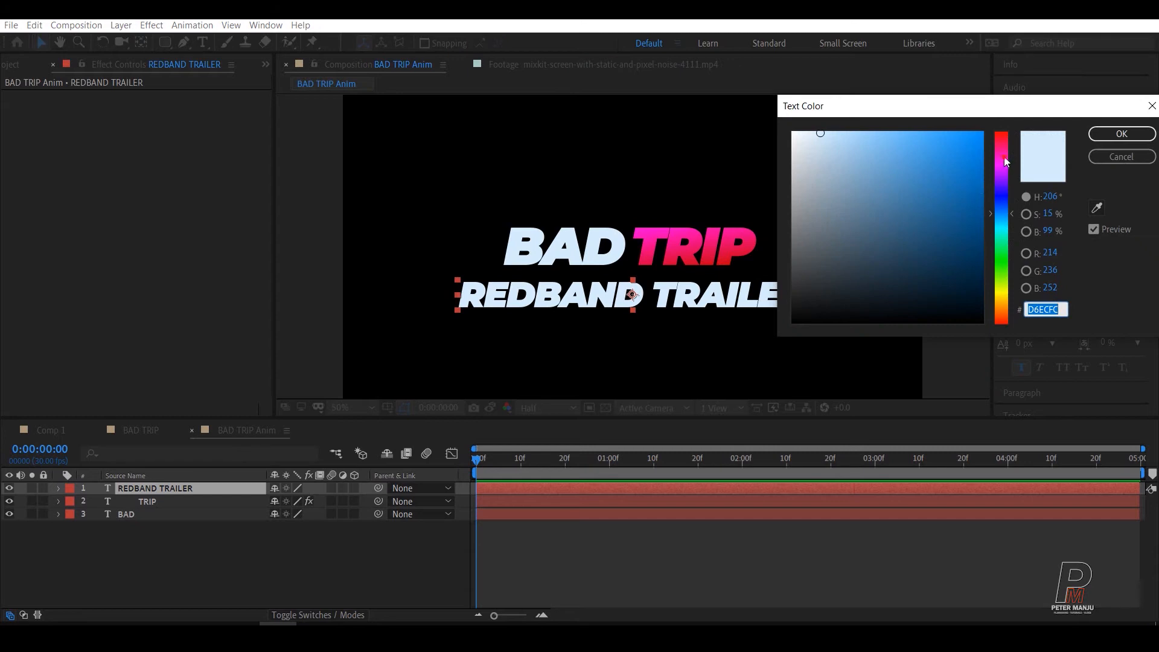
left_click_drag(1004, 158, 981, 169)
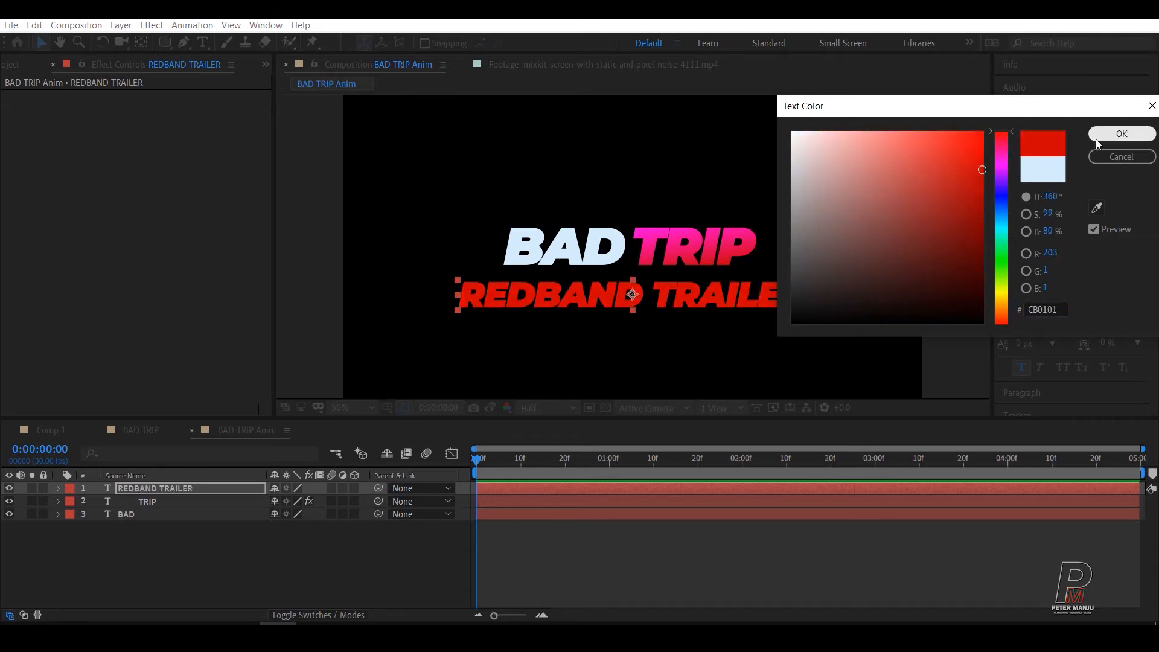
left_click(1121, 133)
left_click(193, 555)
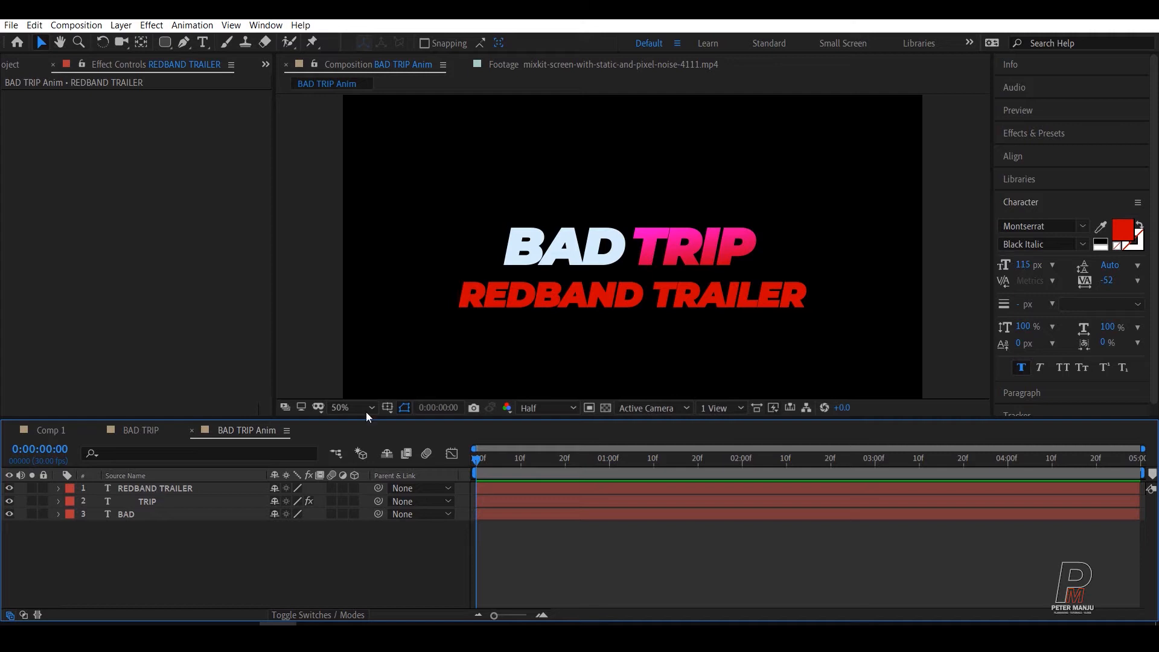
Step: Draw a rounded rectangle with a 13 px red stroke and no fill closely around the REDBAND TRAILER text
left_click(169, 43)
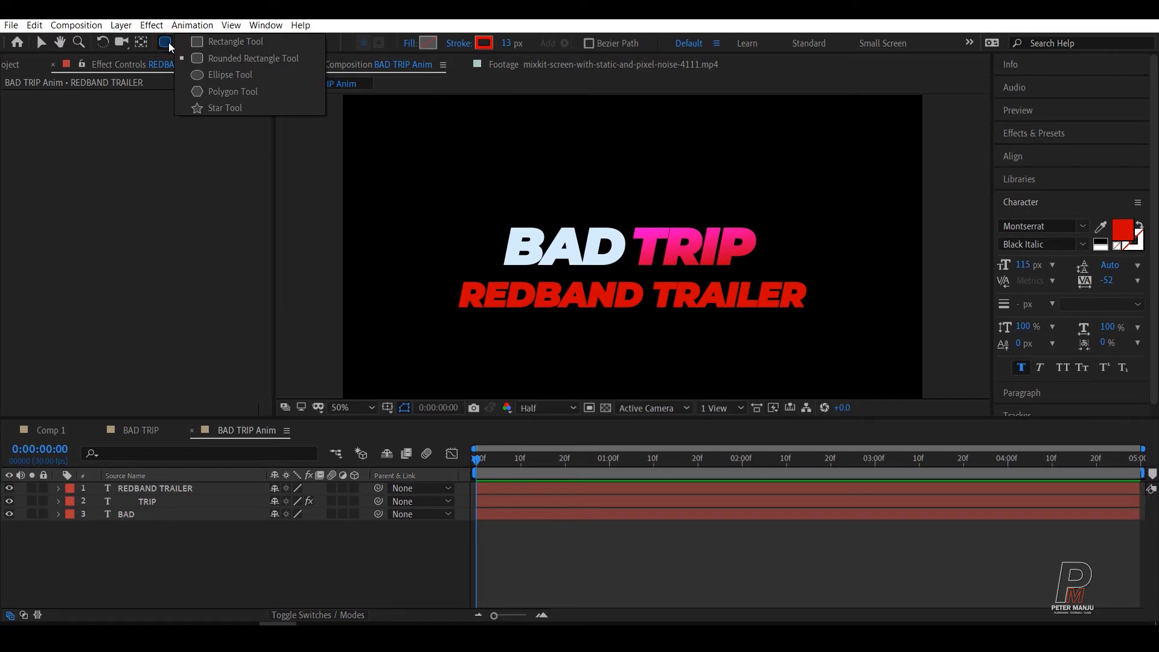
left_click(245, 58)
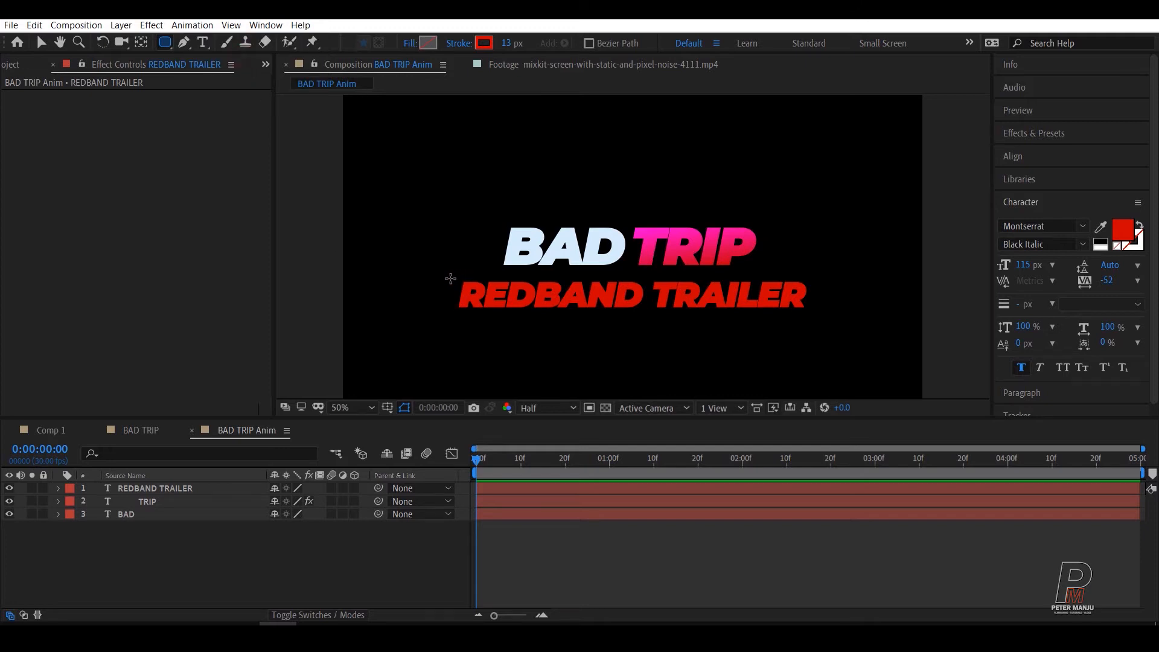
mouse_move(448, 278)
left_mouse_down()
mouse_move(588, 312)
mouse_move(818, 318)
left_mouse_up()
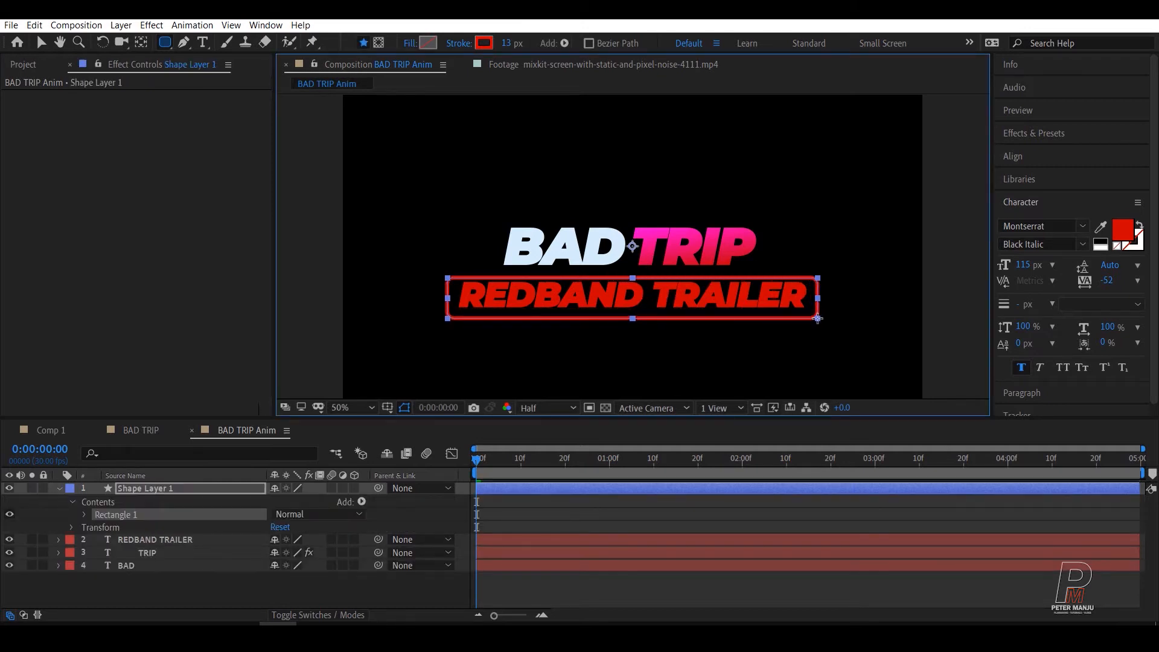
Step: Nudge the rounded rectangle's shape layer slightly up and left so it frames the REDBAND TRAILER text evenly
left_click(145, 490)
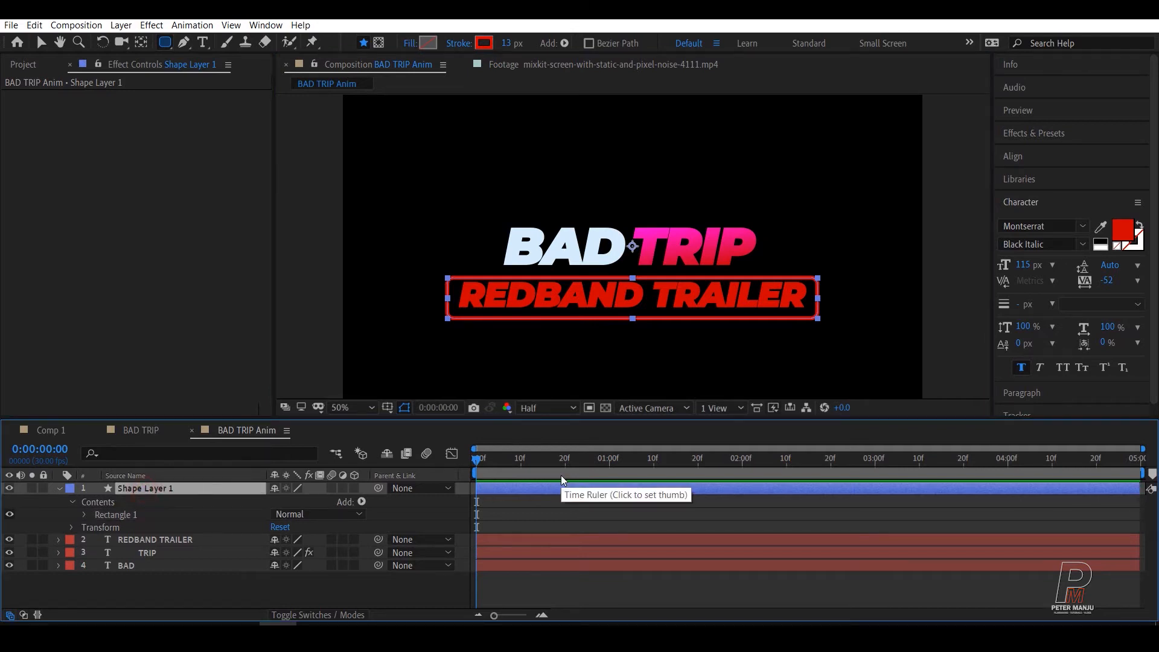
key("shift+Up")
key("shift+Up")
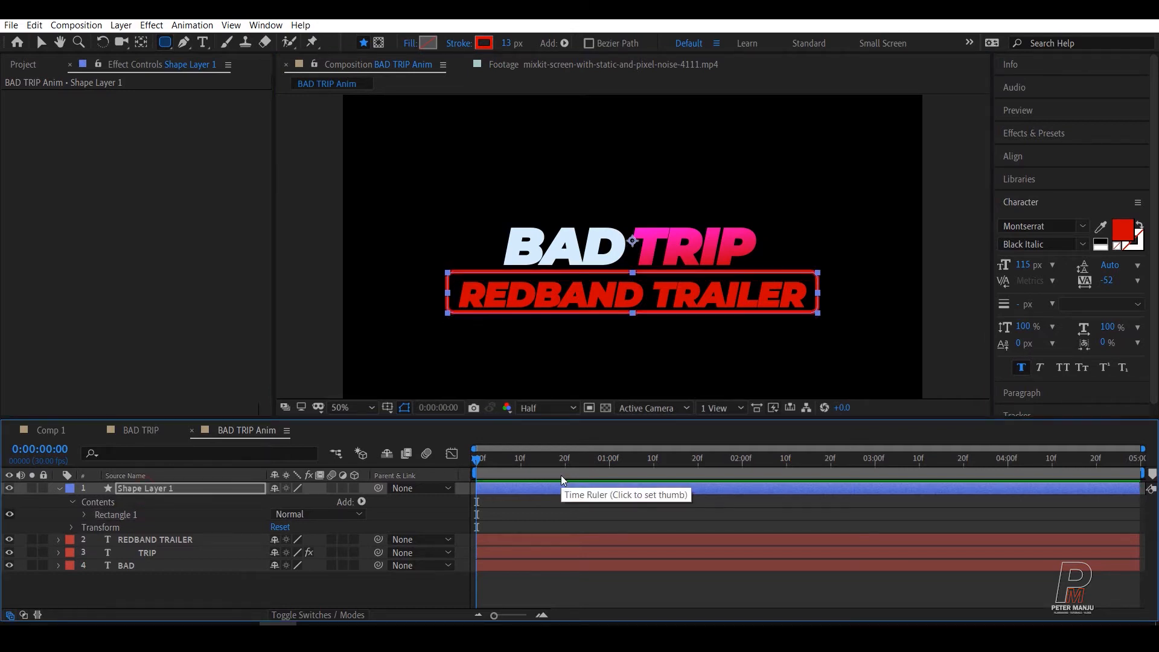
key("shift+Down")
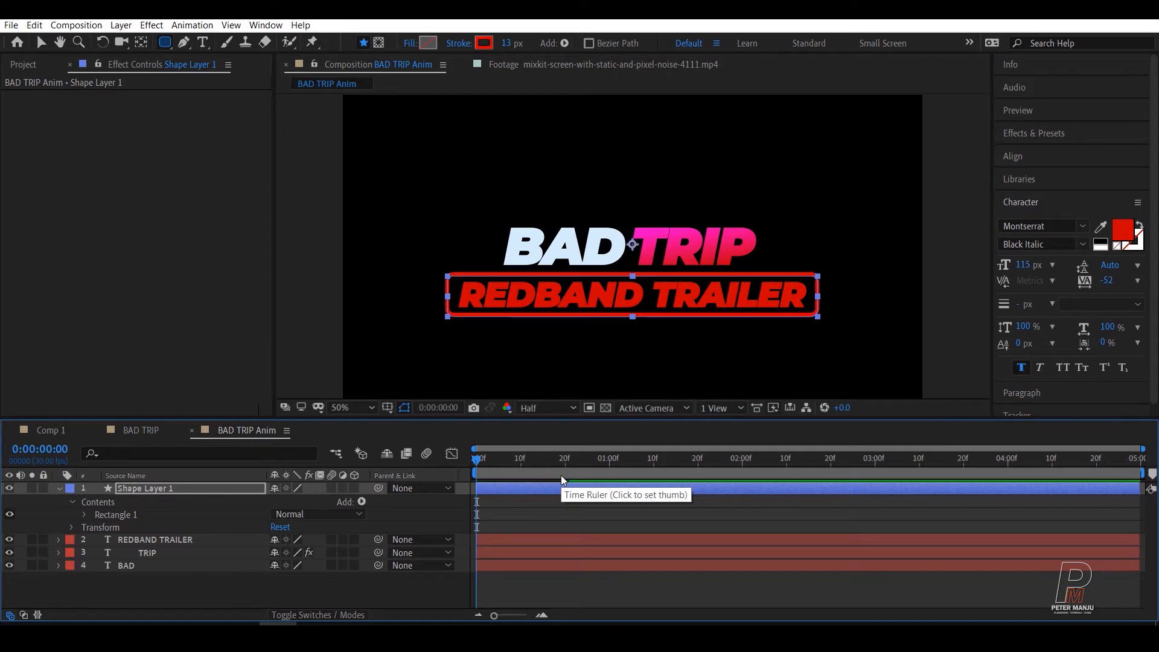
key("Down")
key("Up")
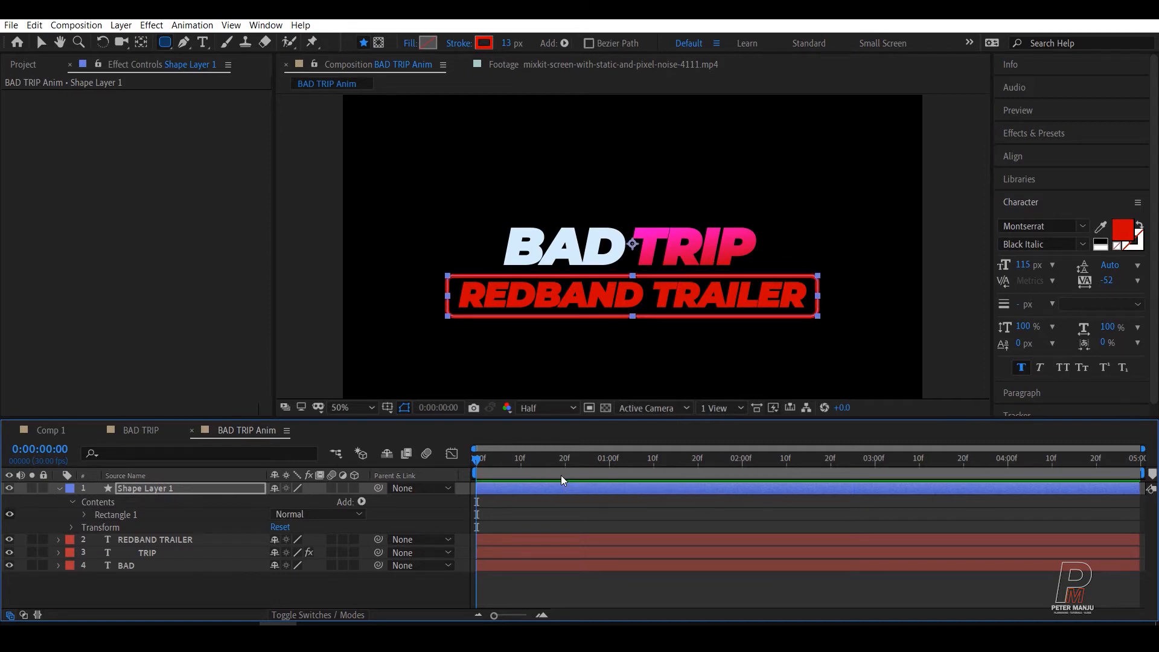
key("Up")
key("Up")
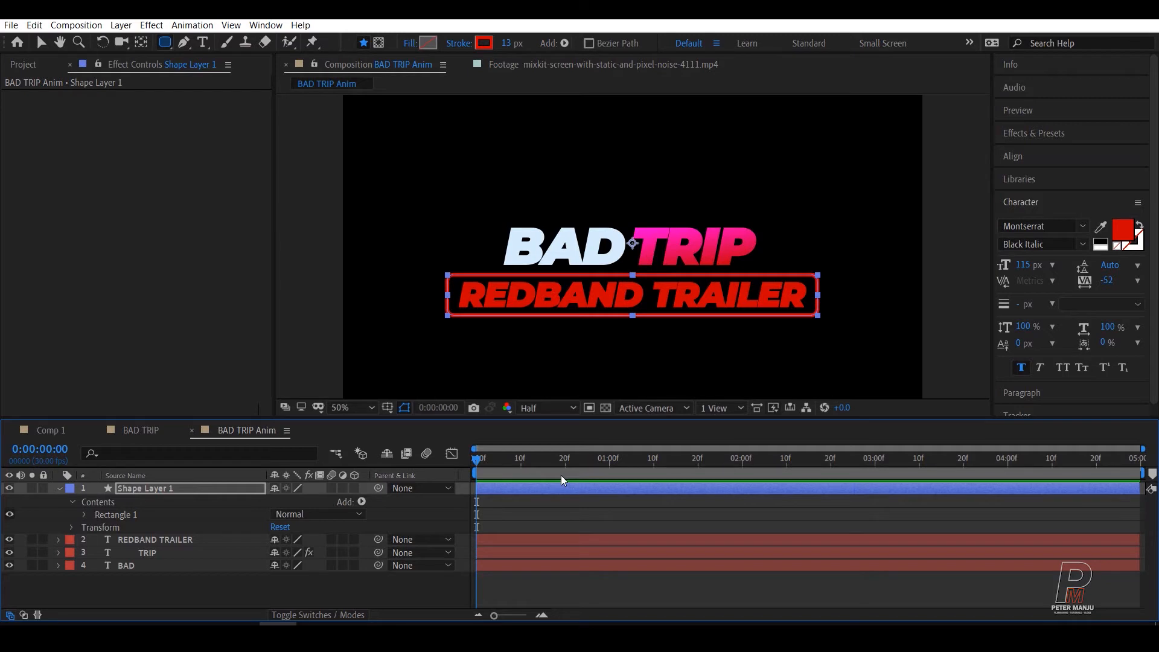
key("Up")
key("Down")
key("Down")
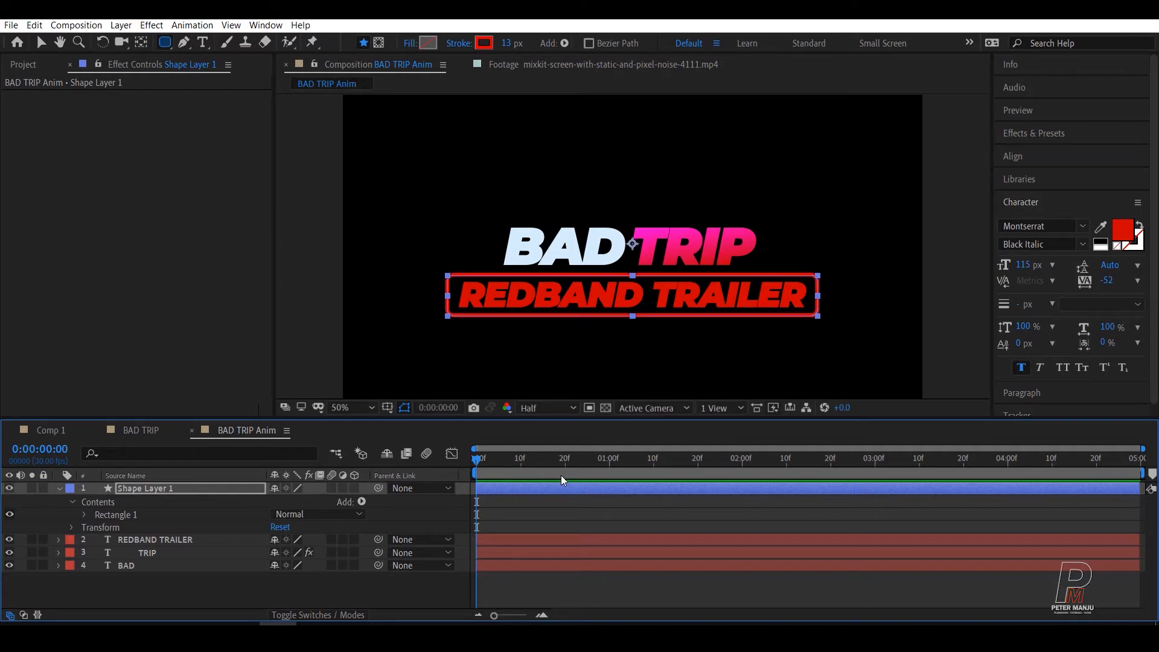
key("Left")
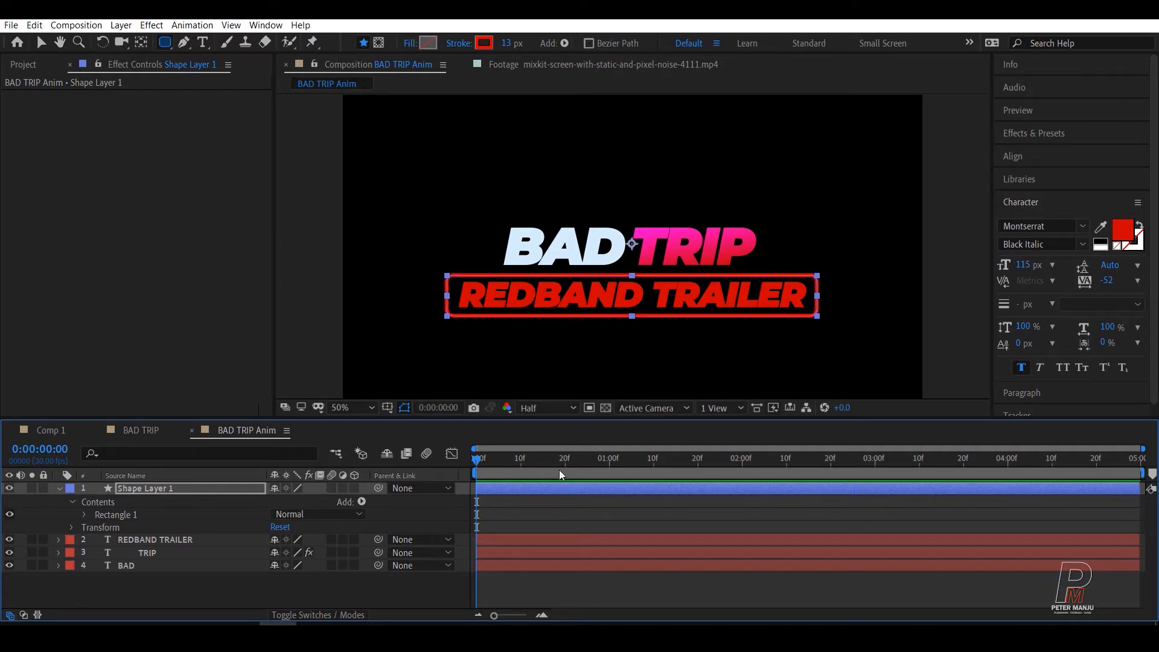
Step: Try a solid color fill on the rounded rectangle, set its fill back to None, and check its stroke options
left_click(137, 489)
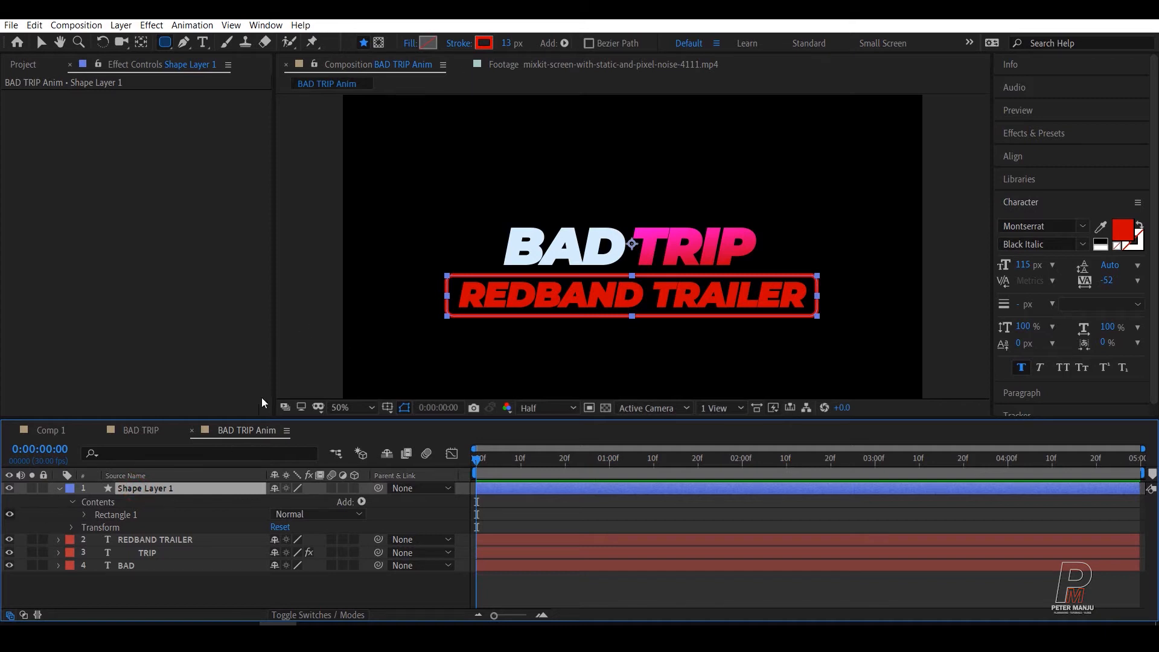
left_click(410, 43)
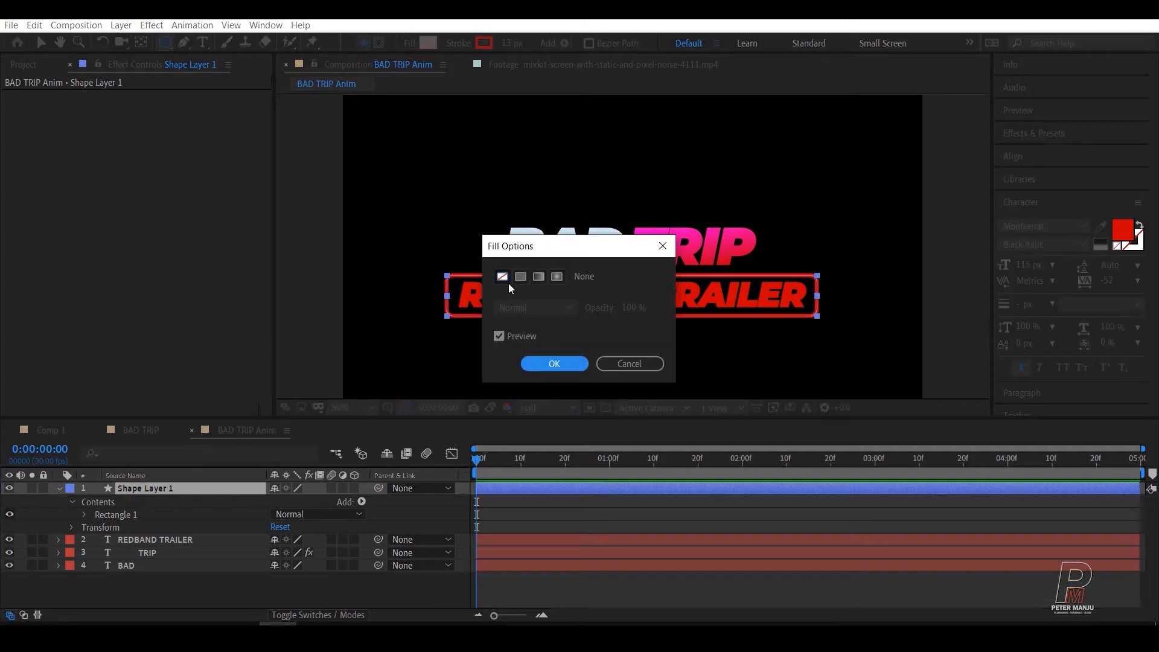
left_click(520, 276)
left_click(555, 364)
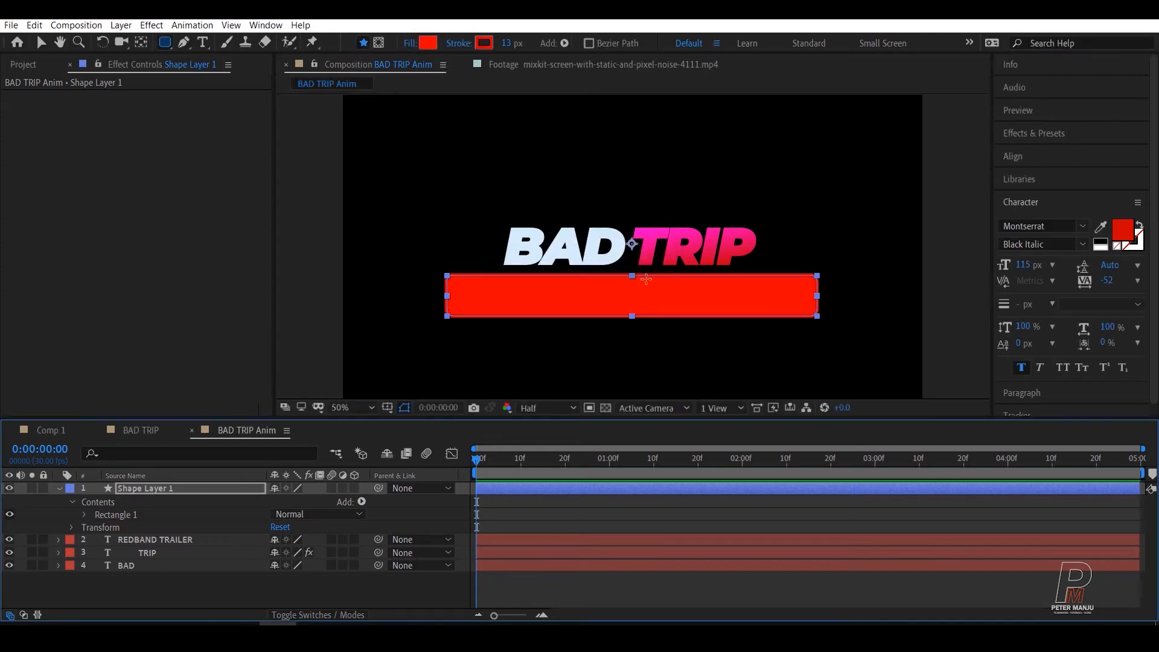
left_click(413, 45)
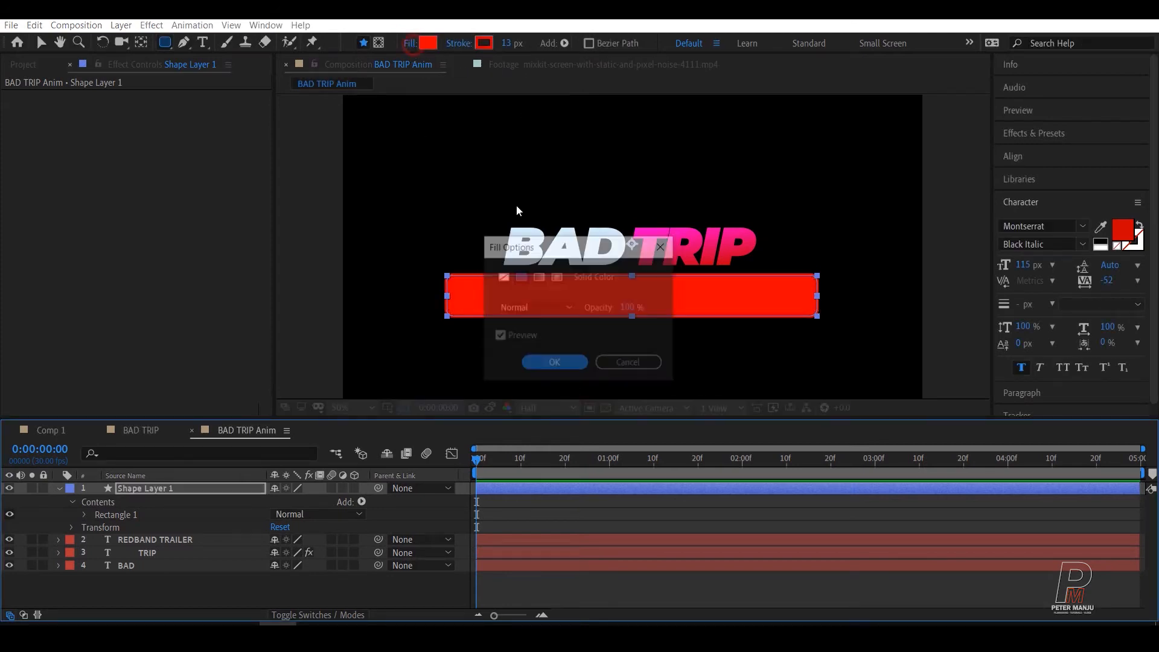
left_click(501, 277)
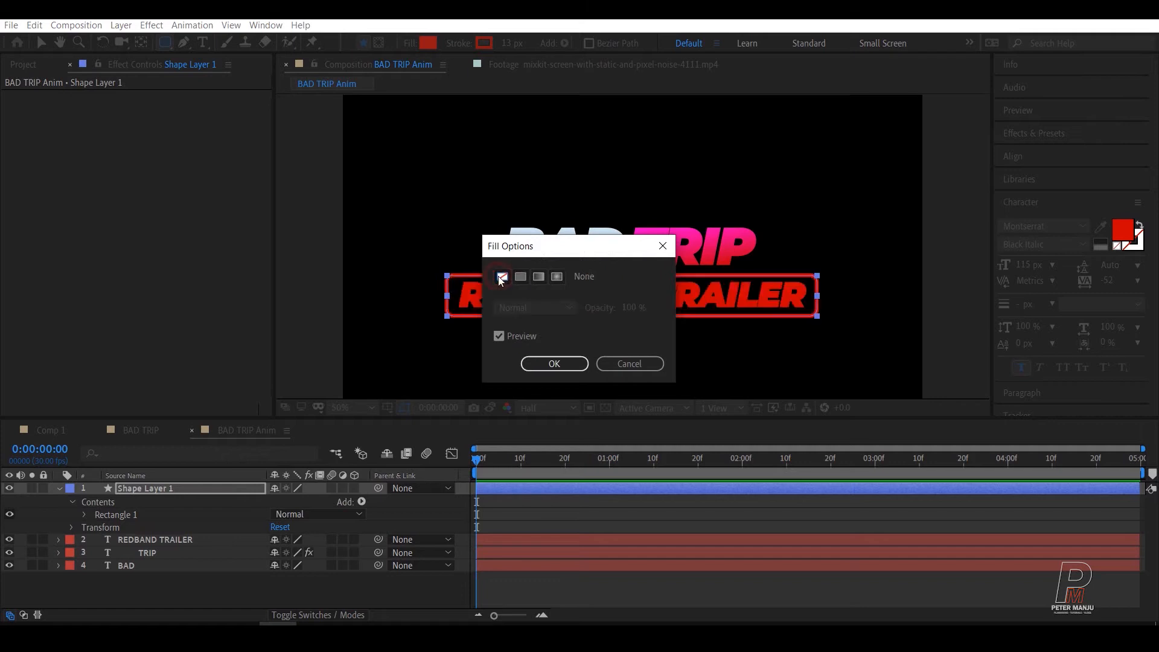
left_click(552, 363)
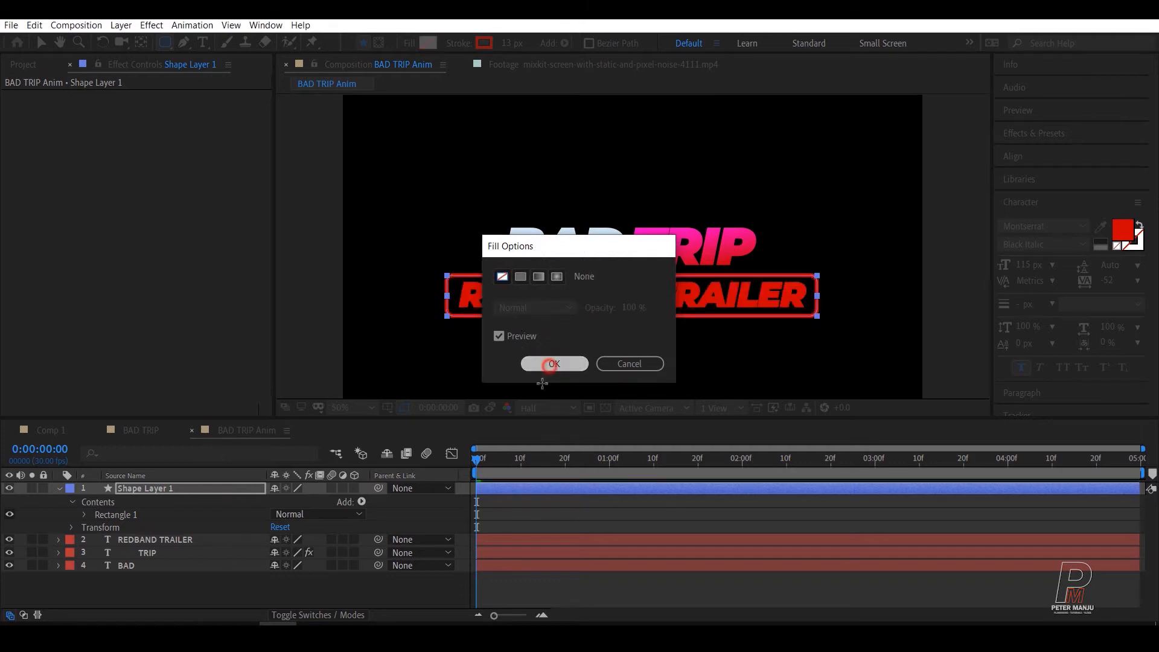
left_click(458, 44)
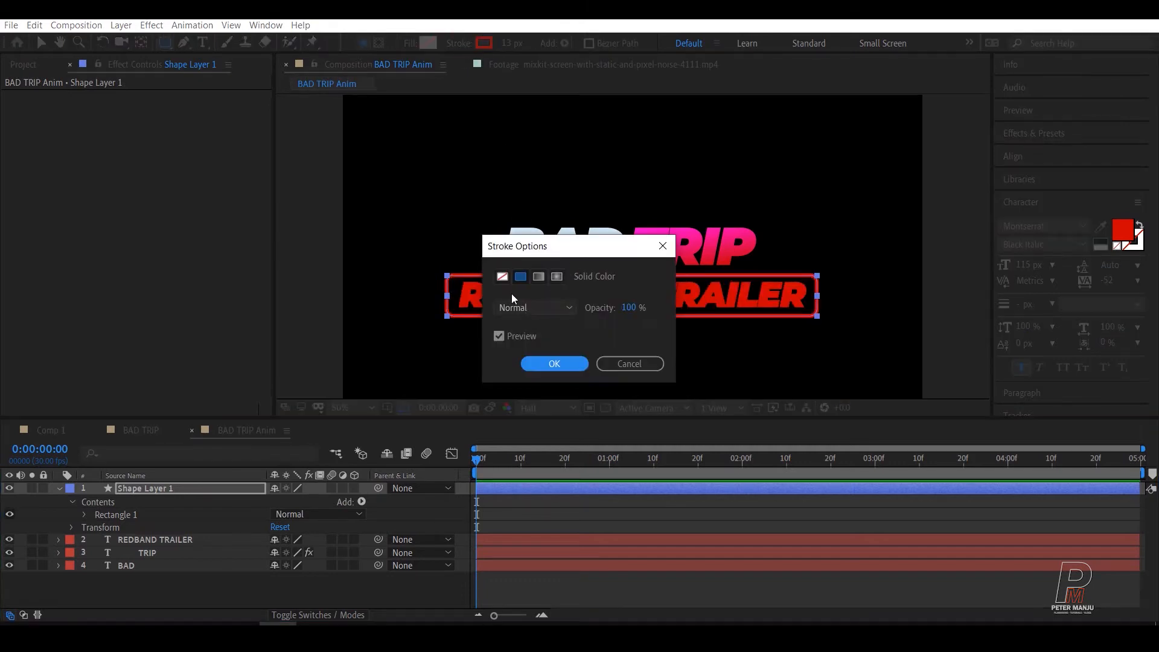
left_click(545, 368)
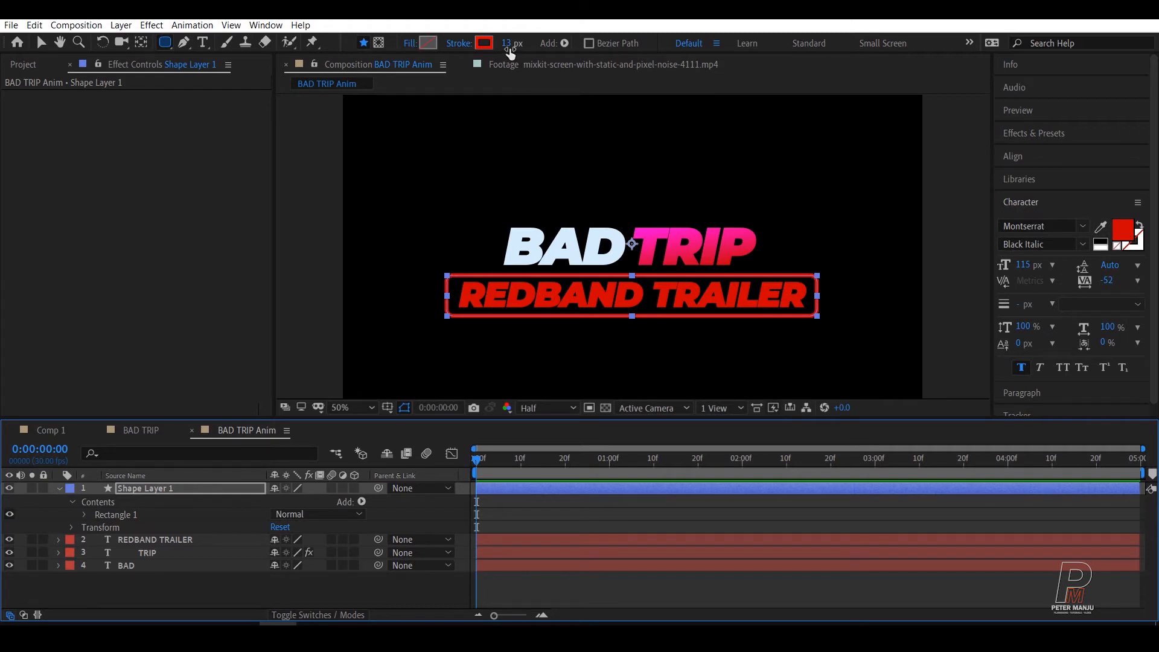
Step: Nudge the rounded rectangle's shape layer slightly higher around the REDBAND TRAILER text and collapse its layer properties
left_click(201, 594)
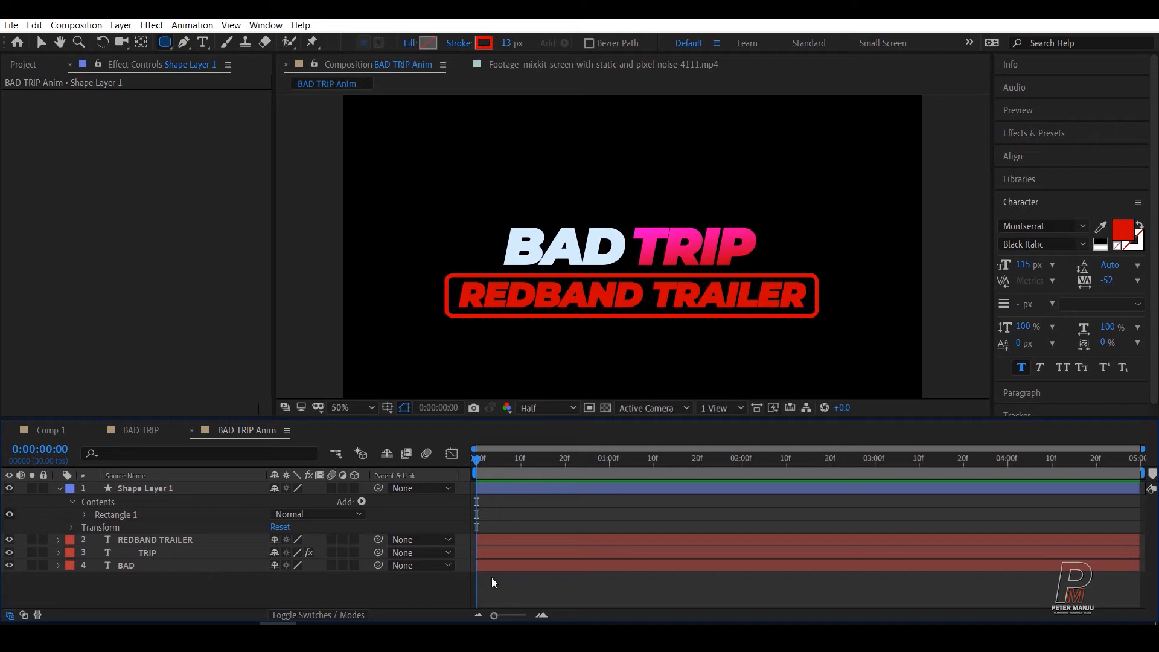
left_click(144, 489)
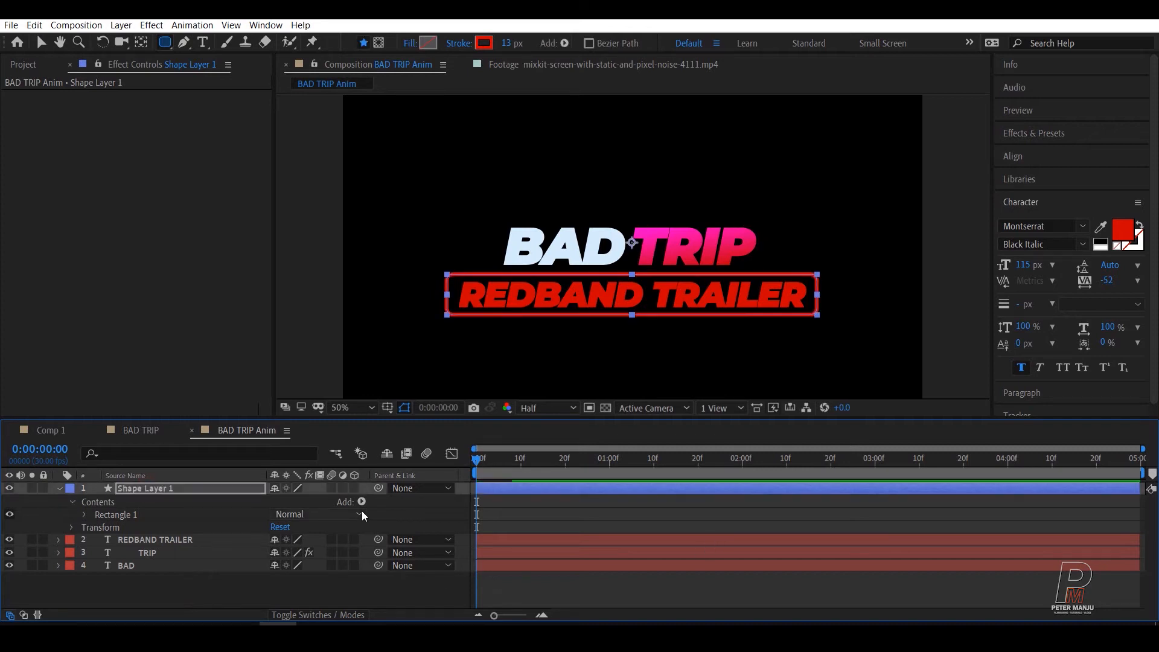
left_click(219, 583)
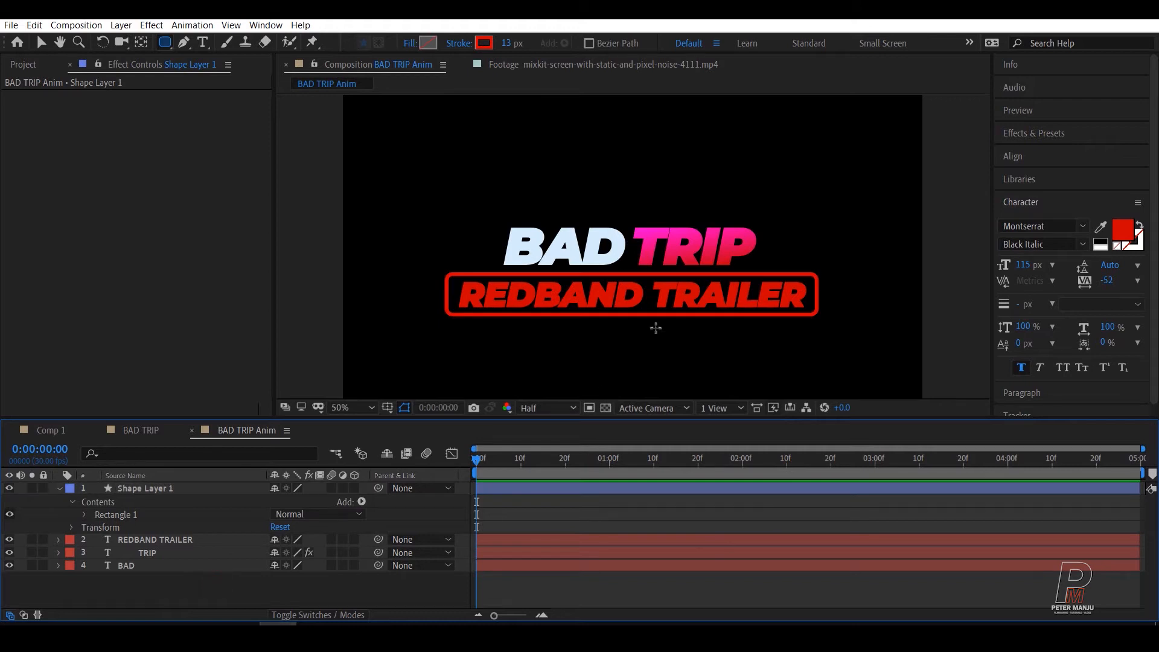
left_click(59, 488)
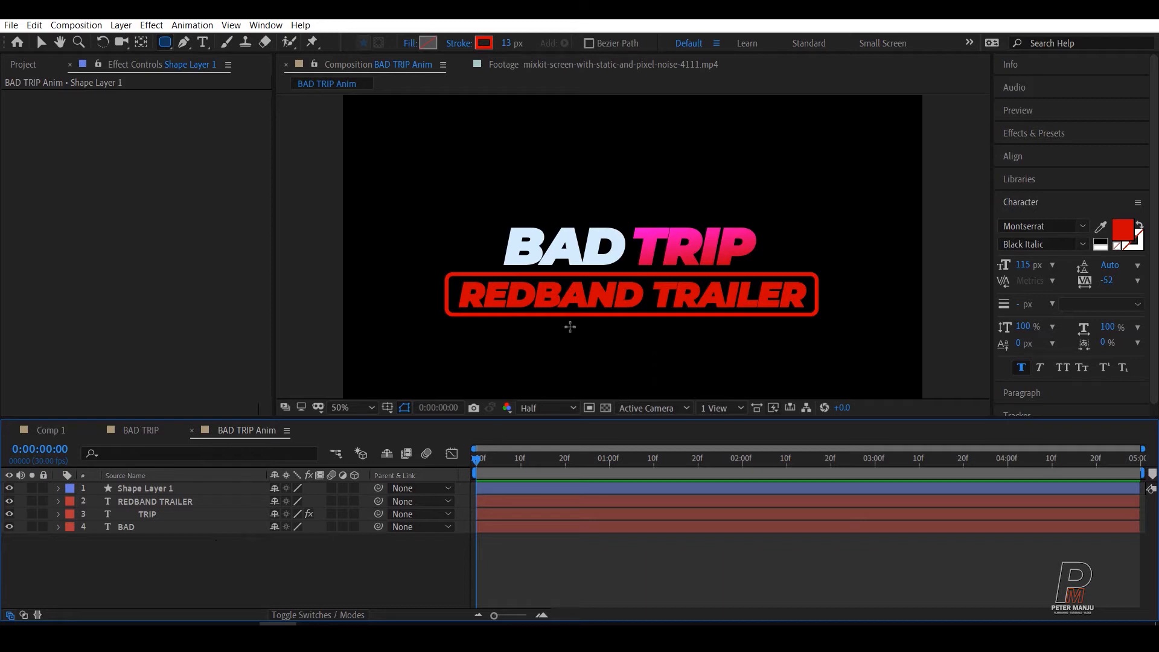
Step: Pre-compose the REDBAND TRAILER text and its rounded rectangle layer together into a composition named Red B T
left_click(42, 43)
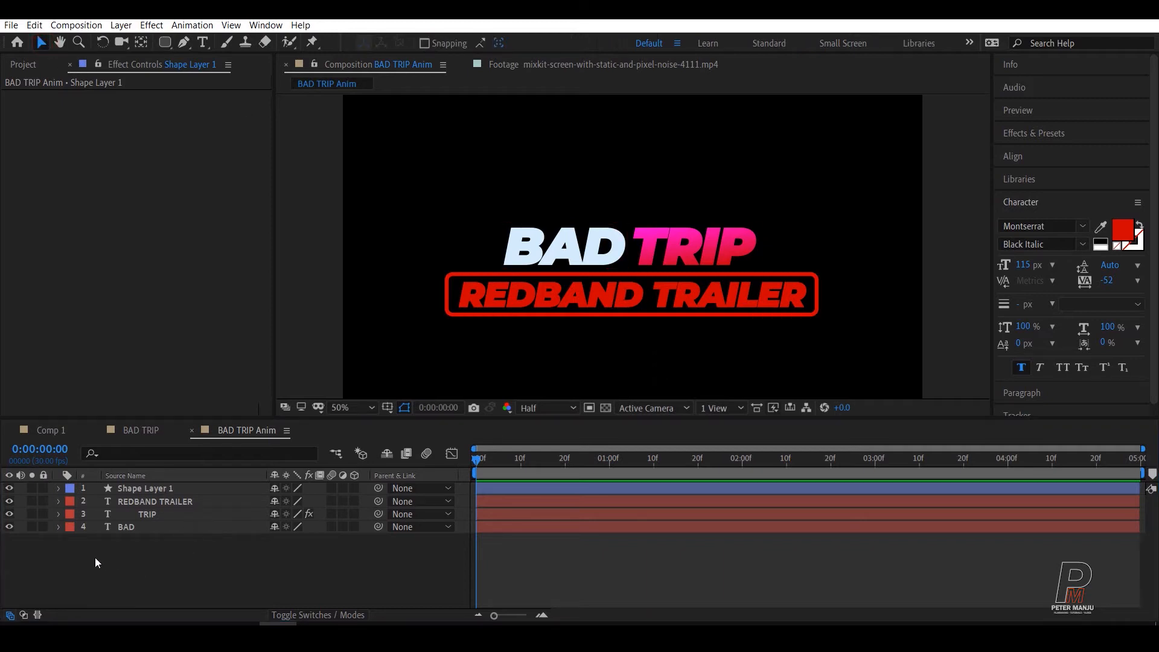
left_click(136, 502)
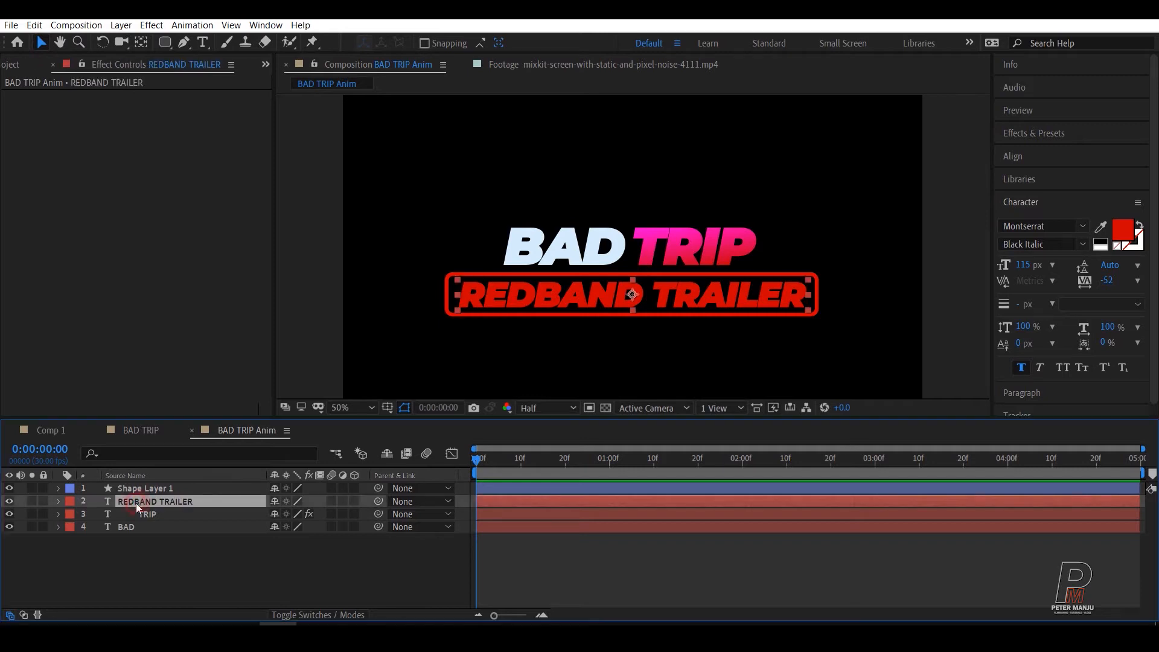
left_click(139, 488, "ctrl")
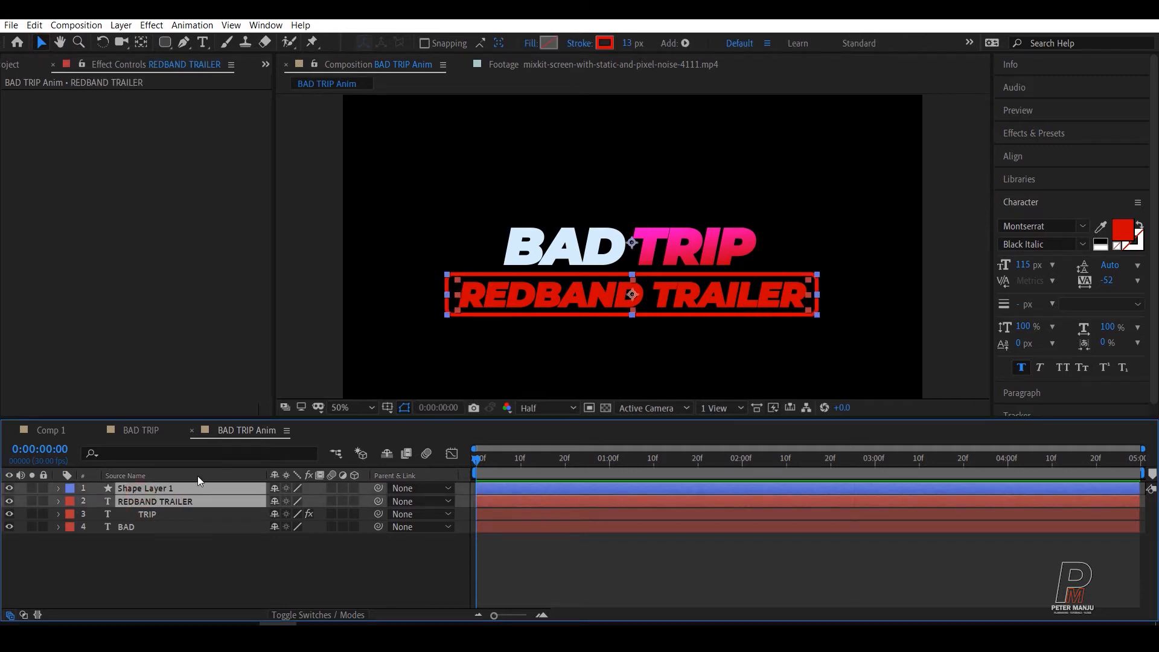
right_click(172, 495)
left_click(238, 440)
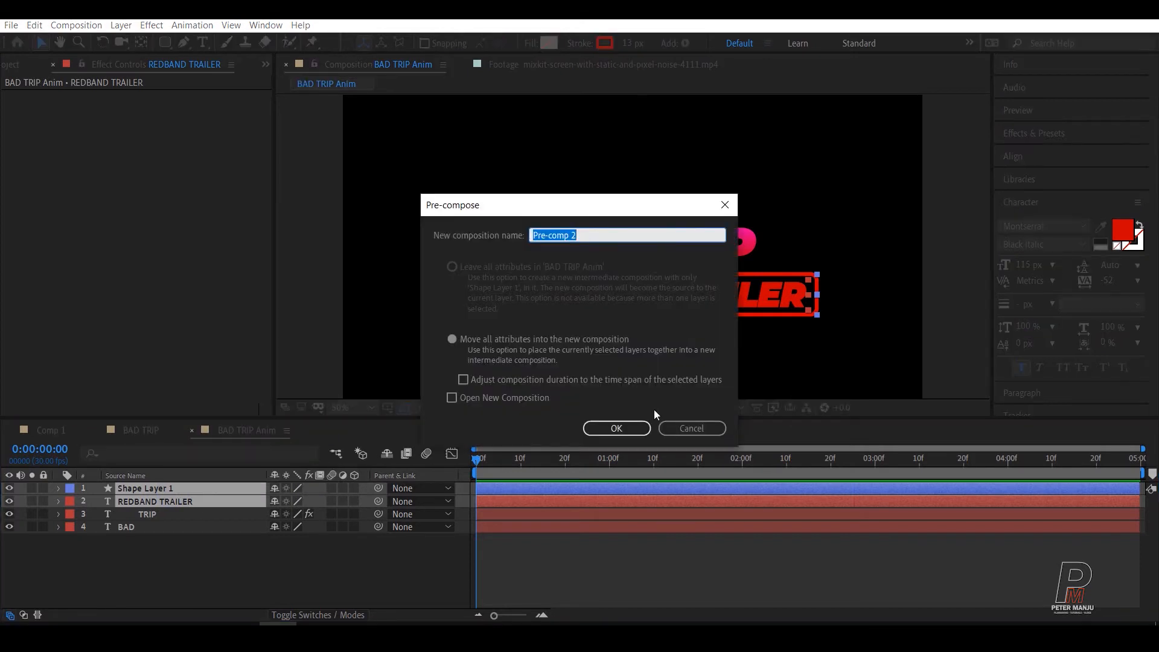
type("Red B T")
left_click(616, 428)
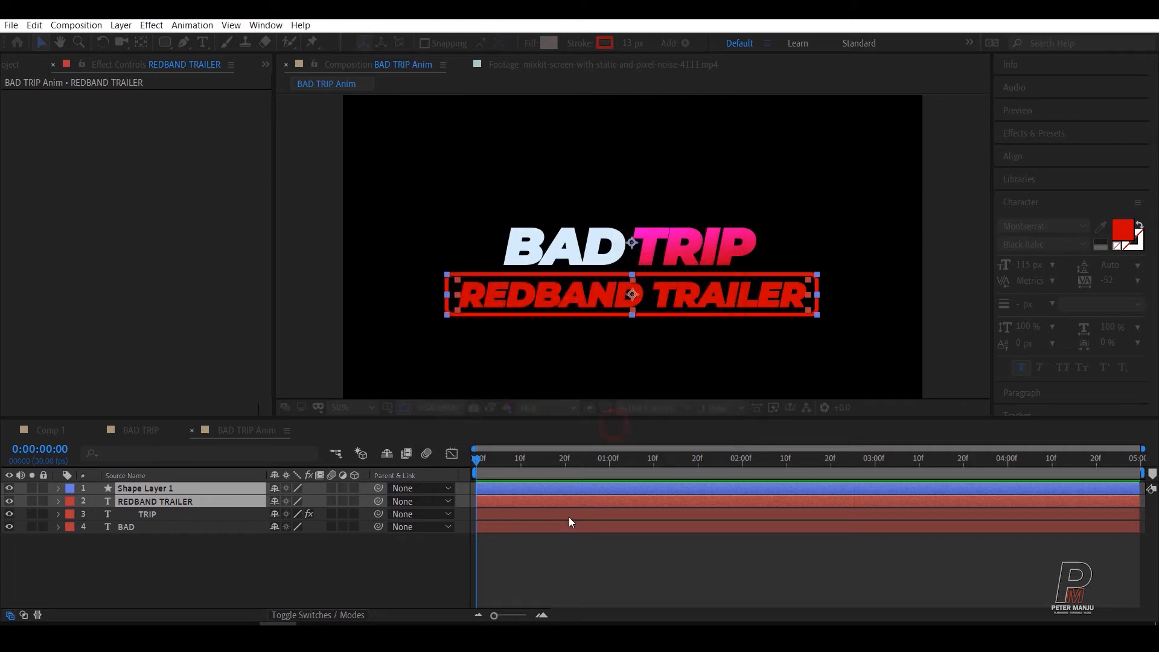
left_click(160, 561)
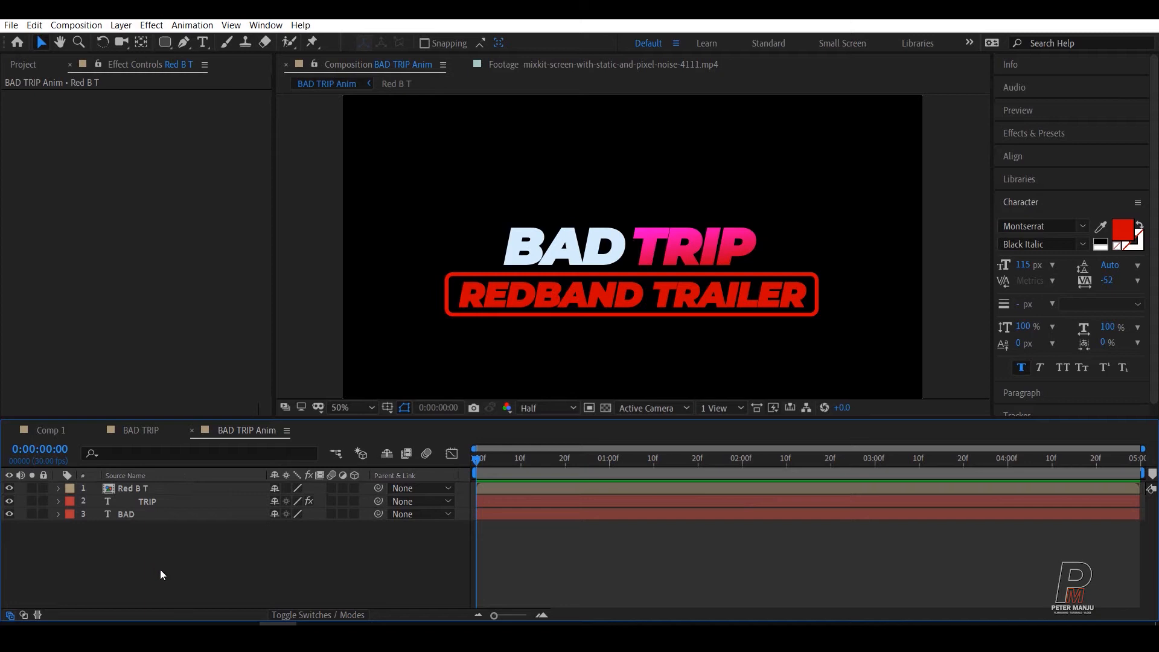
Step: Pre-compose the gradient TRIP text layer into a new composition named trip, moving all attributes into it
left_click(127, 514)
left_click(146, 544)
left_click(127, 489)
left_click(145, 498)
right_click(145, 498)
left_click(197, 442)
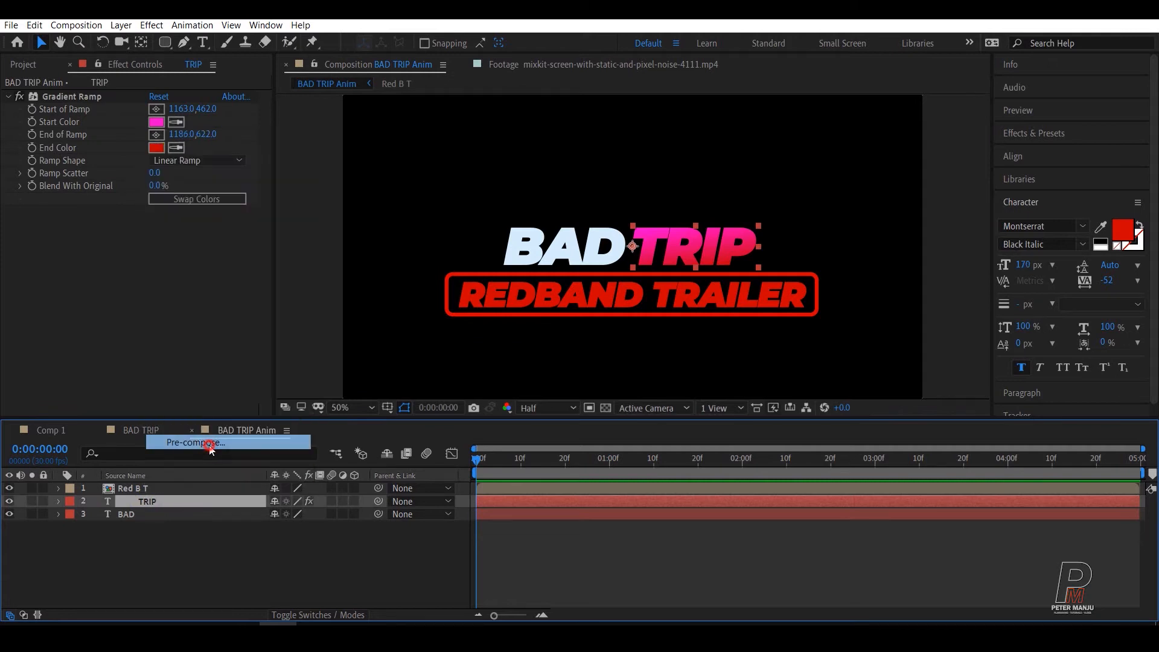
type("tri")
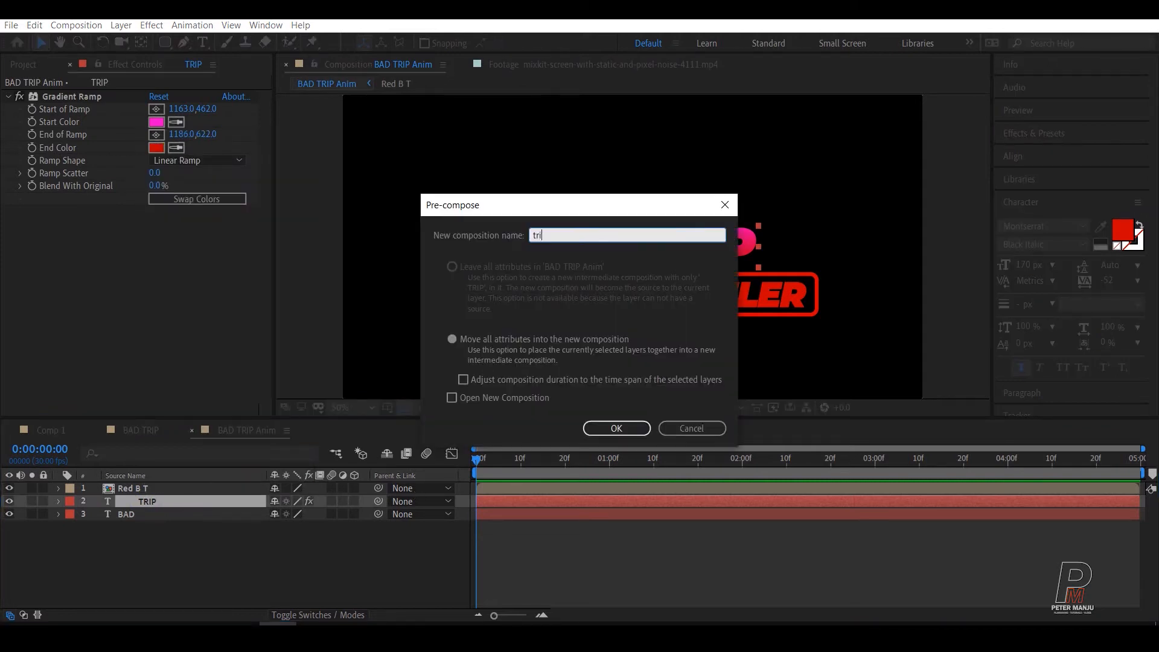
type("p")
left_click(618, 429)
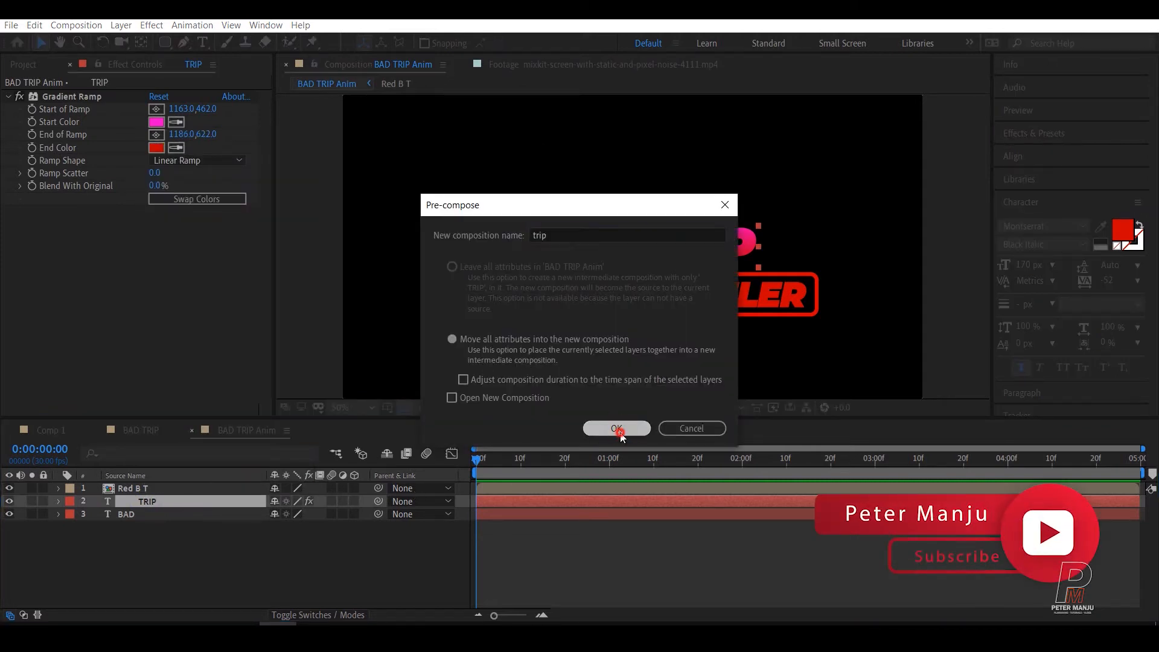
left_click(207, 551)
Step: Pre-compose the BAD text layer into a new composition named Bad, moving all attributes into it
left_click(128, 517)
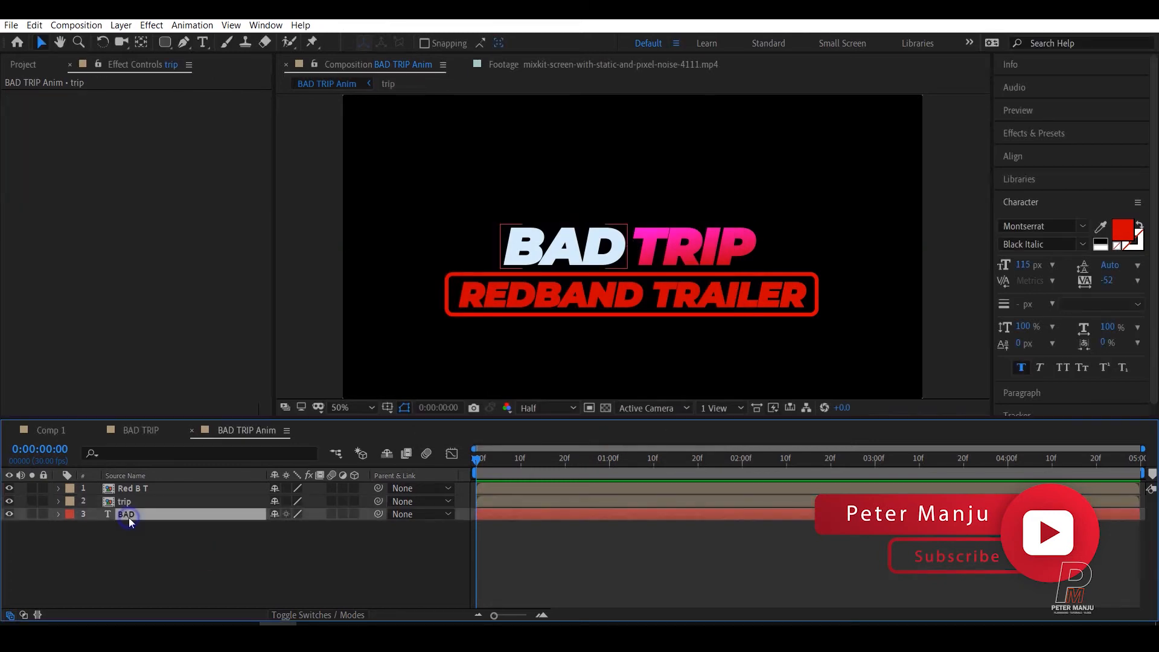
right_click(129, 517)
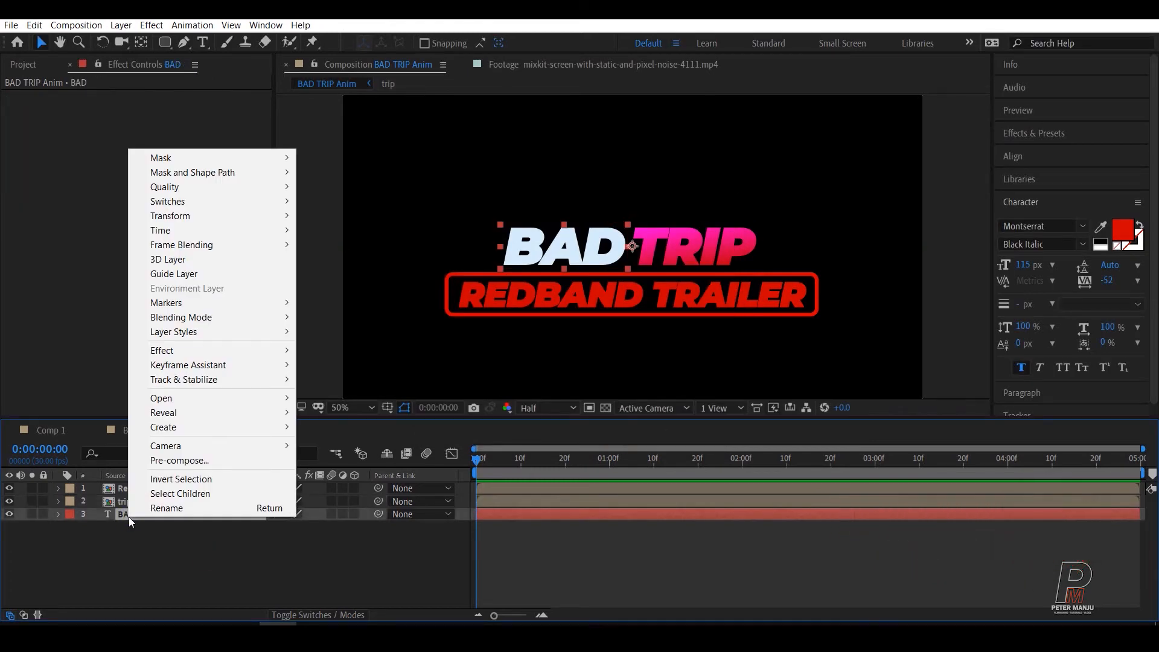
left_click(179, 460)
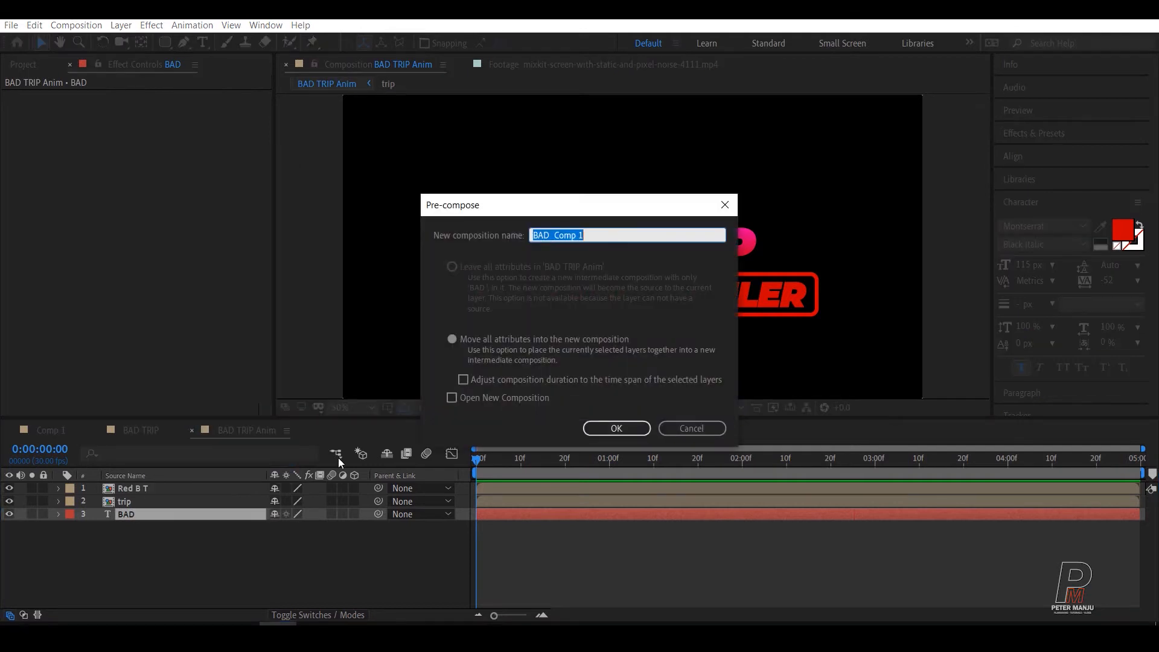
type("Bad")
left_click(601, 429)
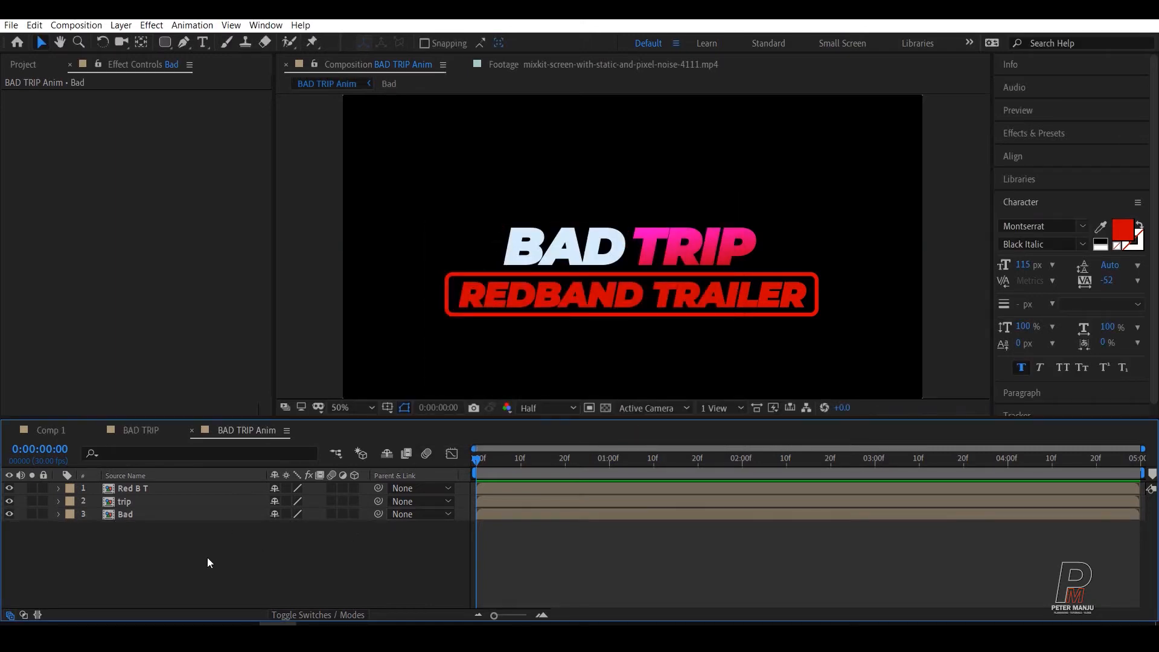
Step: Set the Red B T layer's rotation to -5° to tilt the framed REDBAND TRAILER line
left_click(132, 487)
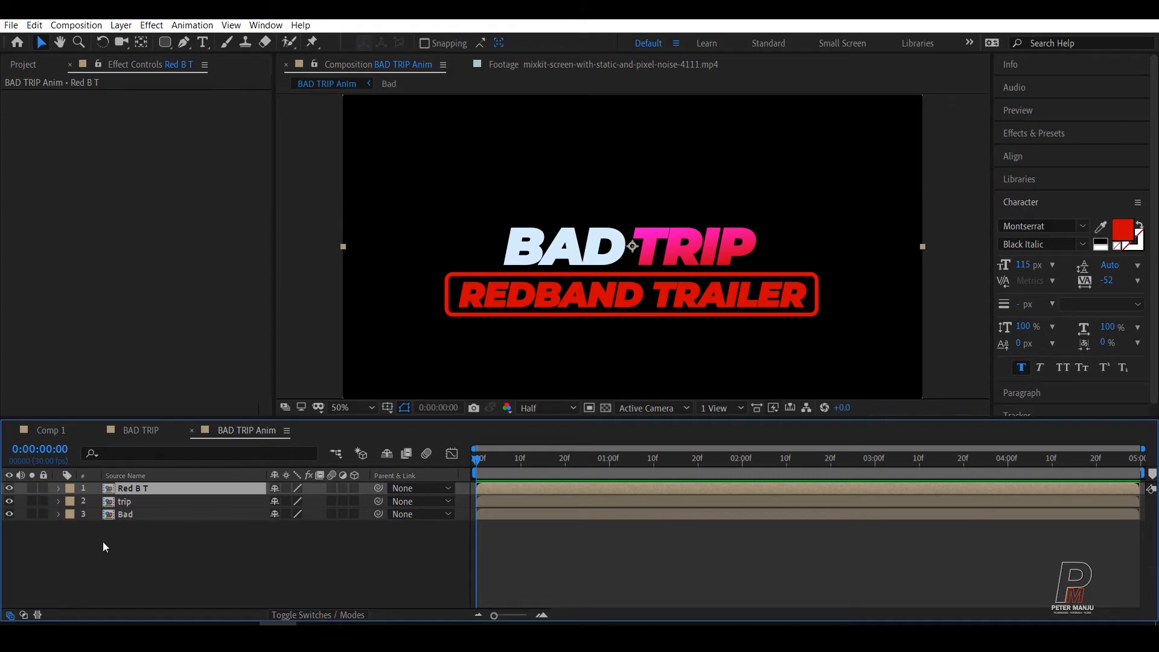
left_click(60, 489)
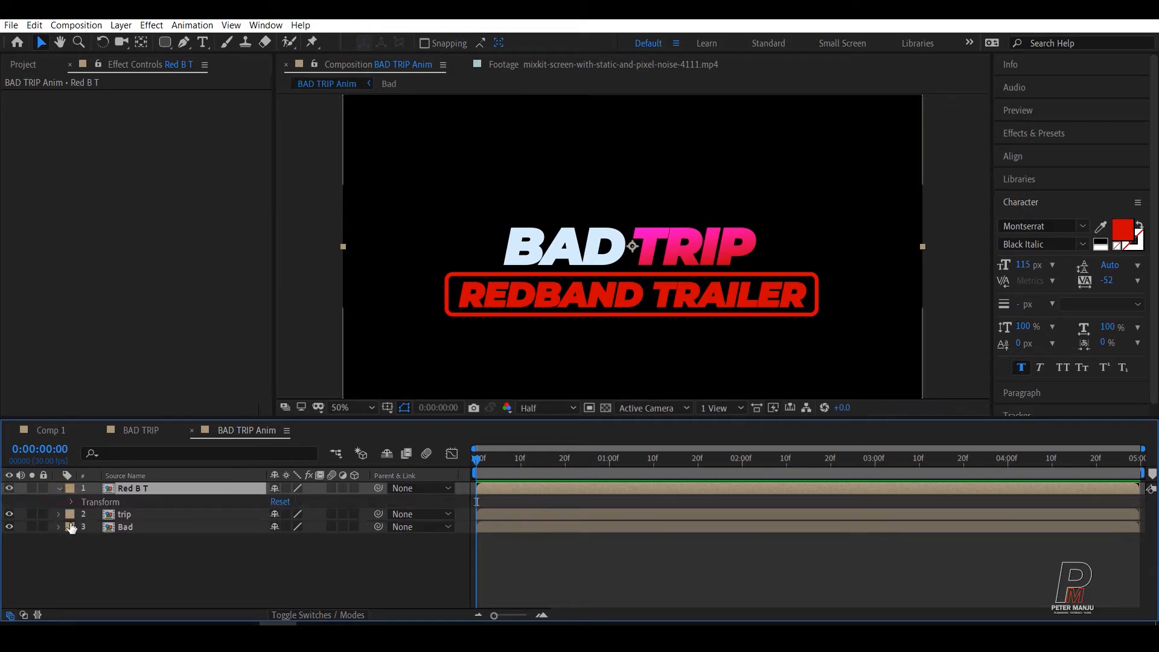
left_click(72, 502)
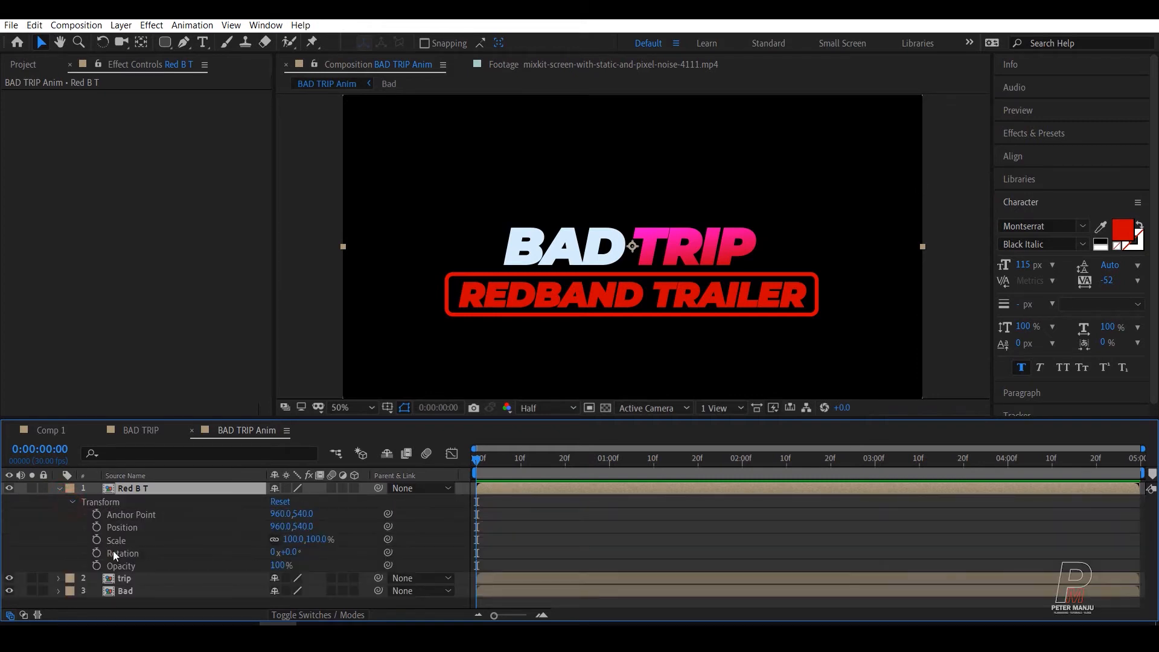
left_click(114, 551)
left_click(293, 551)
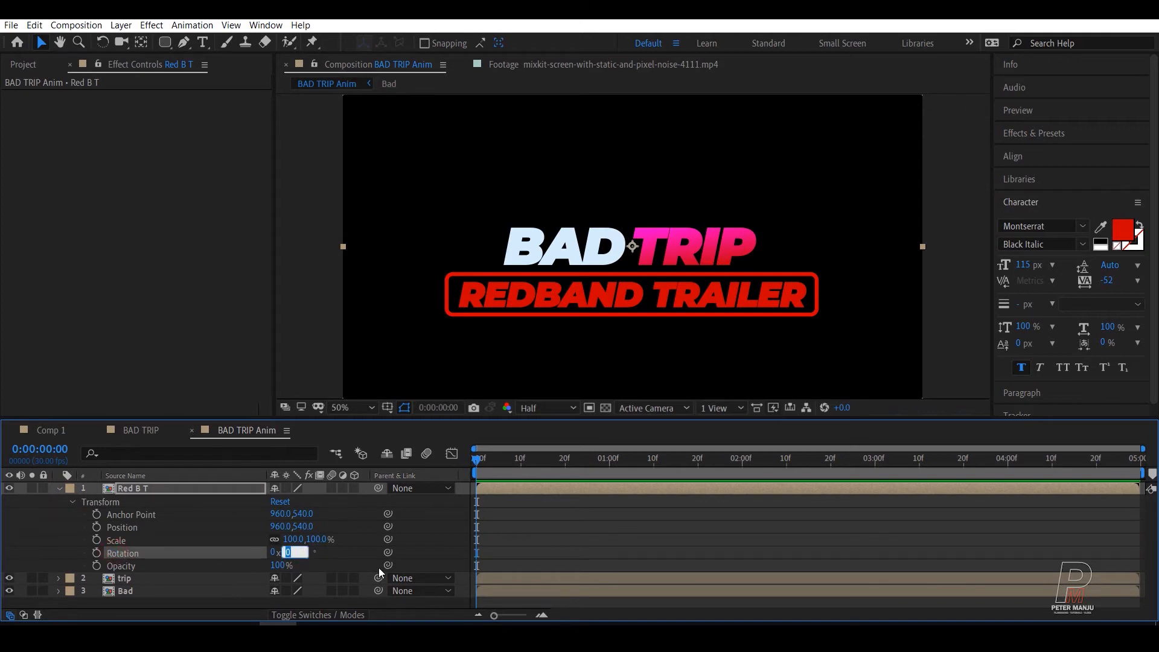
type("-5")
key("Return")
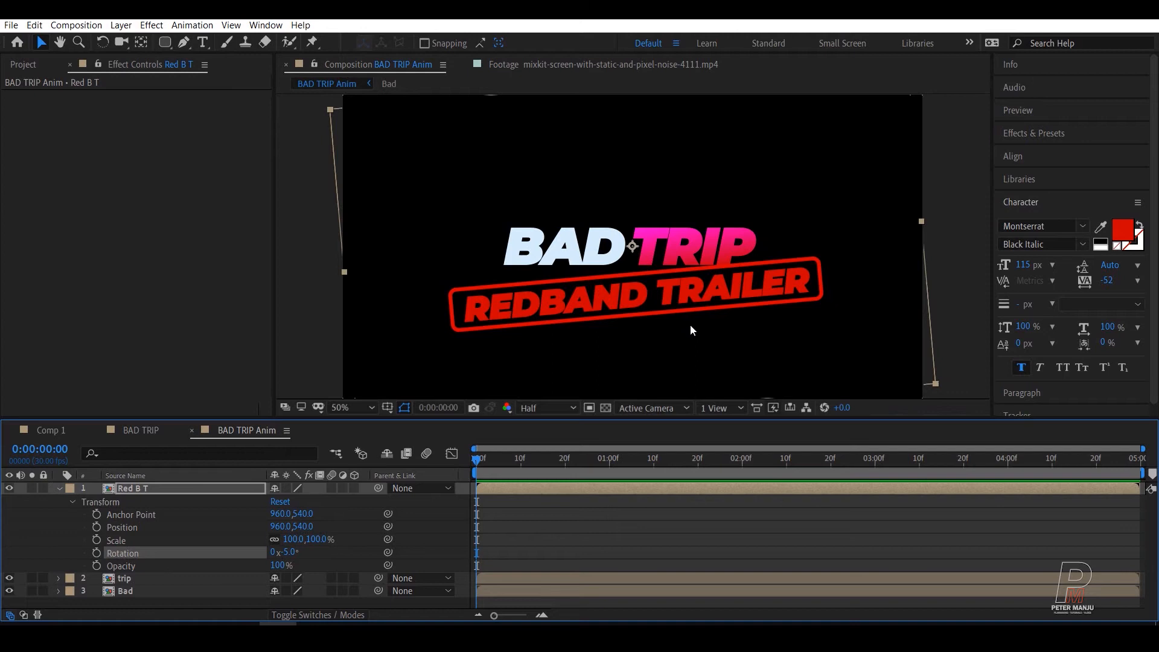
left_click(58, 488)
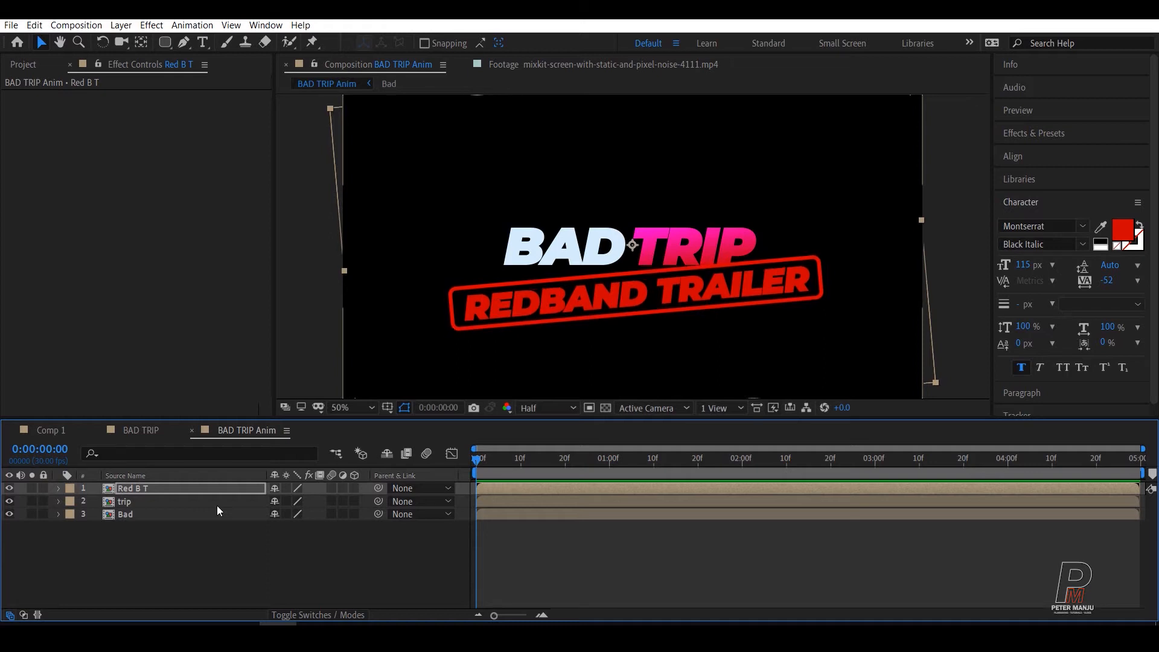
left_click(187, 548)
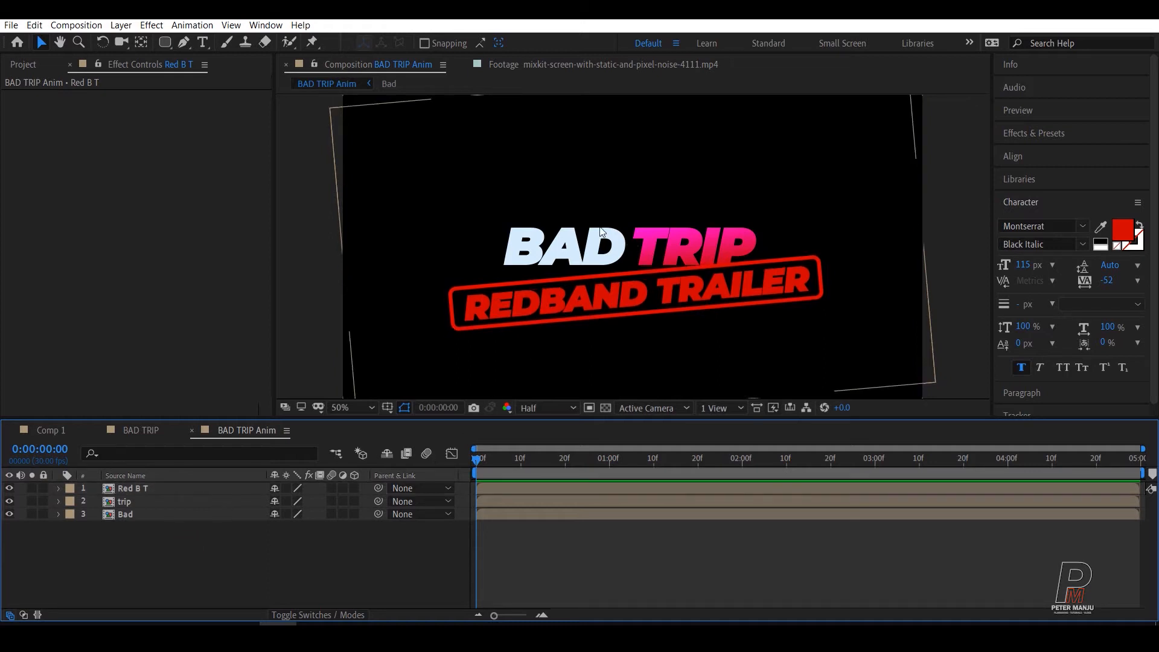
scroll(686, 240, "down", 1)
scroll(708, 229, "up", 1)
scroll(708, 229, "down", 1)
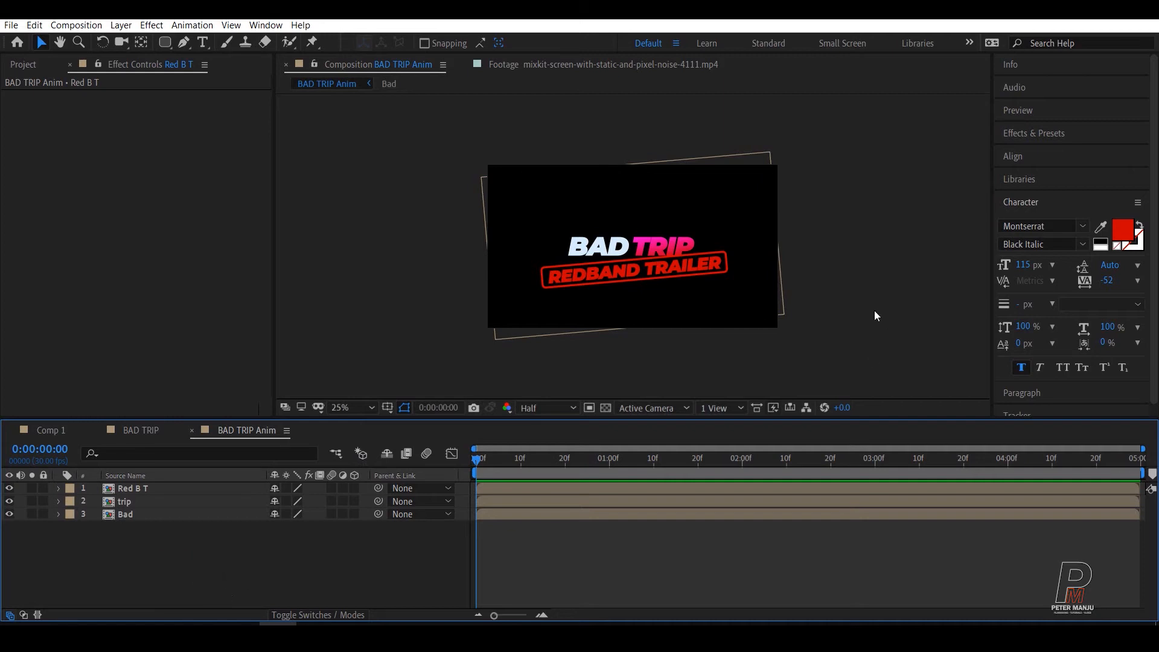
right_click(176, 574)
left_click(115, 576)
scroll(718, 240, "up", 4)
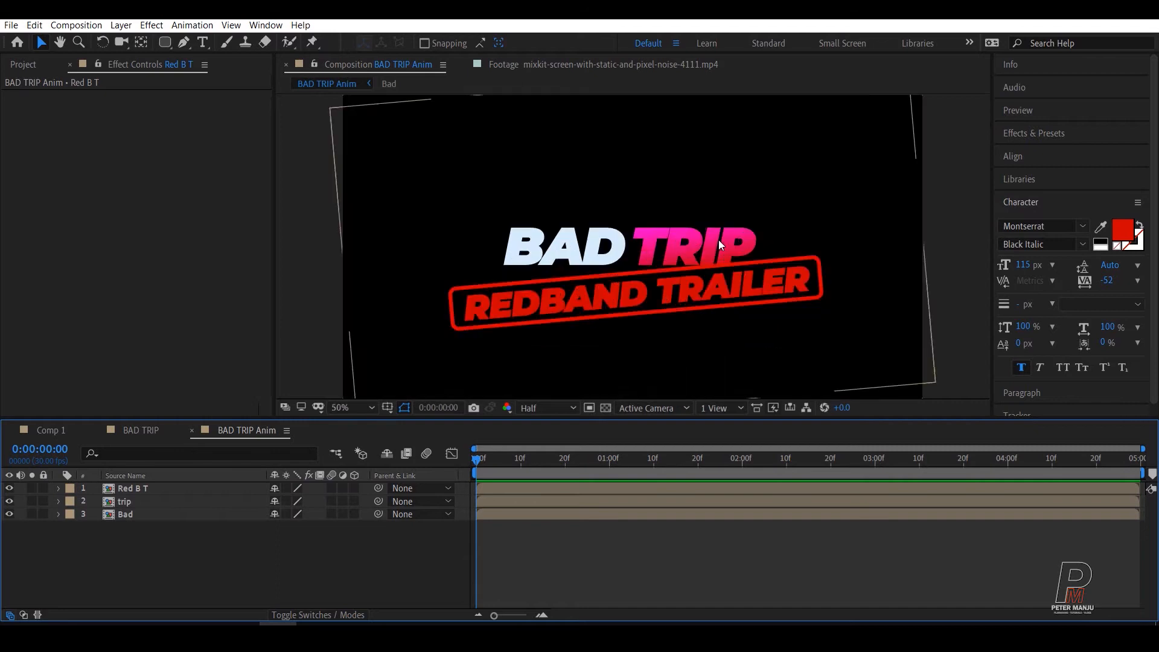
key("v")
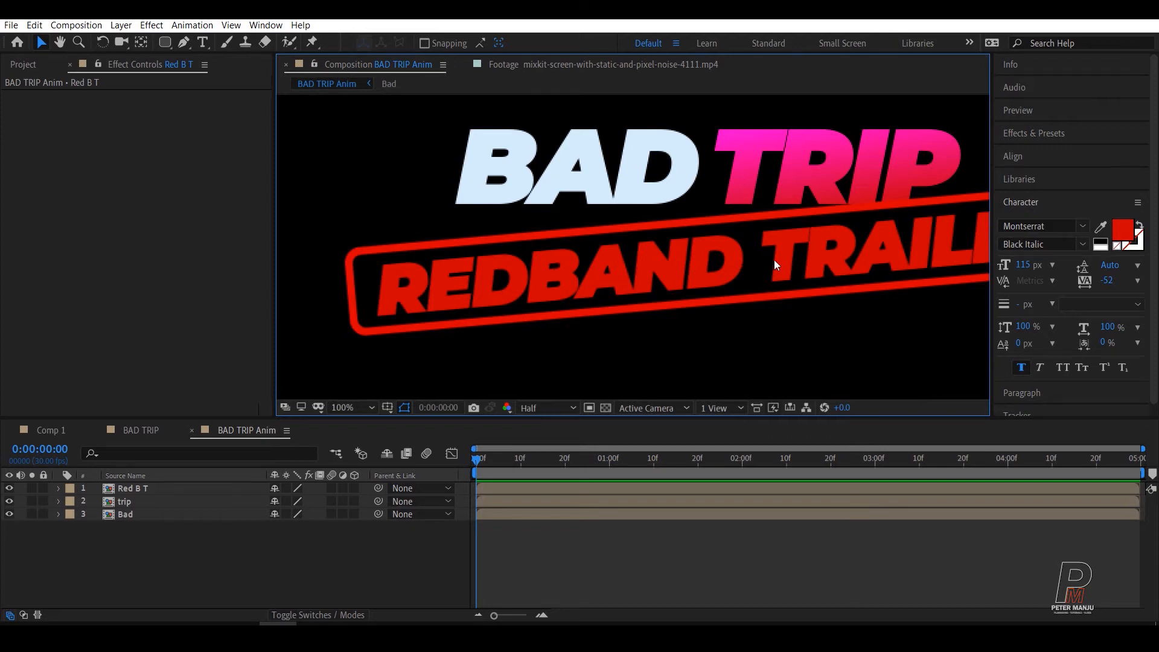
Step: Create a black 1920 x 1080 solid layer named Map at the top of the BAD TRIP Anim composition
scroll(775, 264, "down", 2)
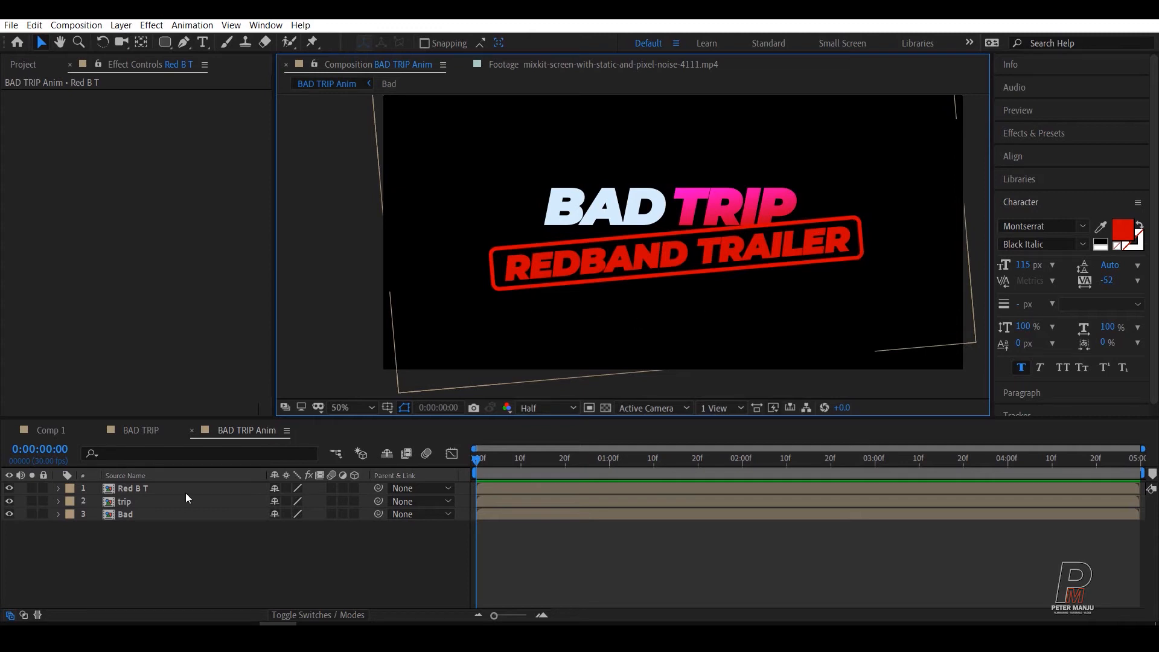
right_click(175, 551)
right_click(131, 553)
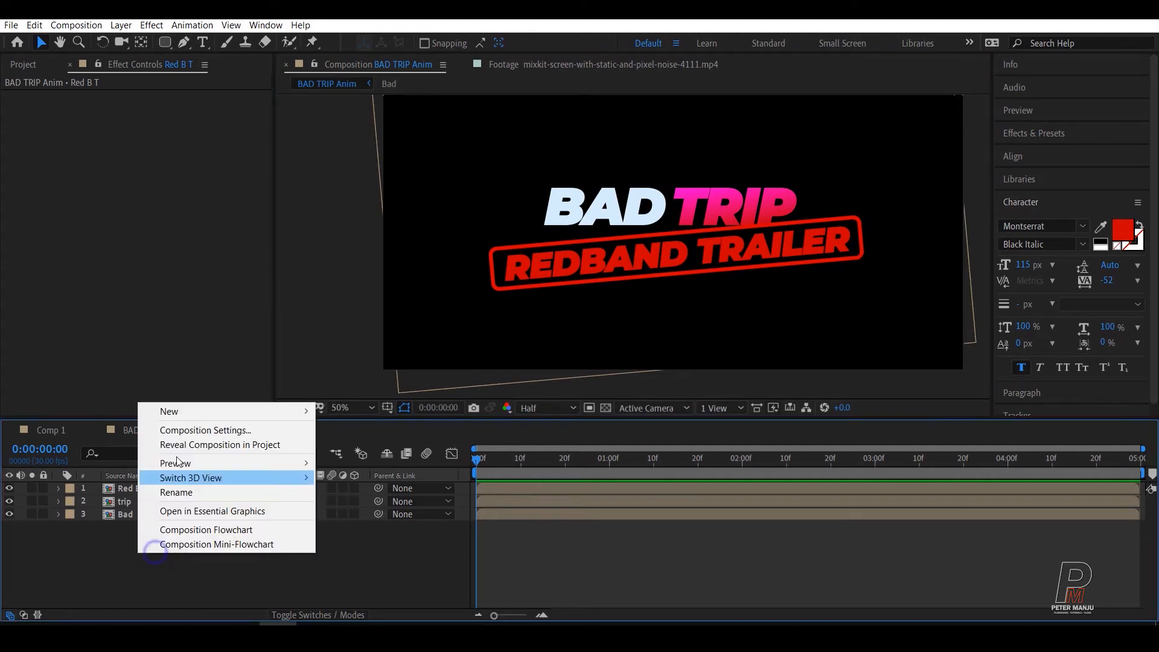
mouse_move(181, 411)
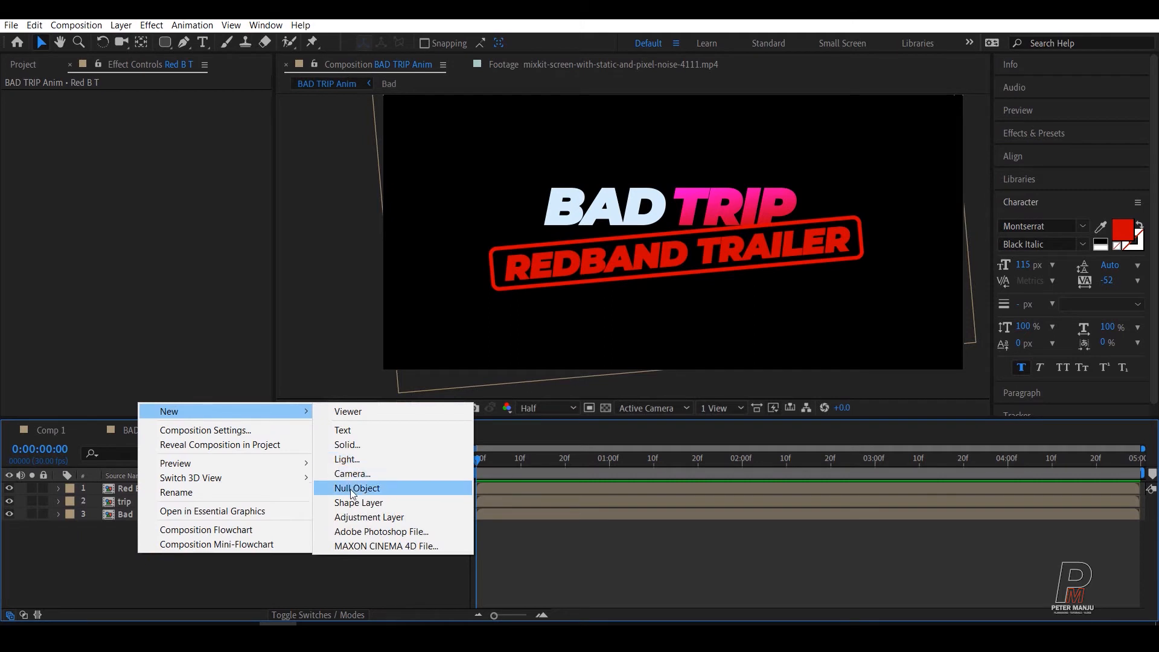
left_click(352, 445)
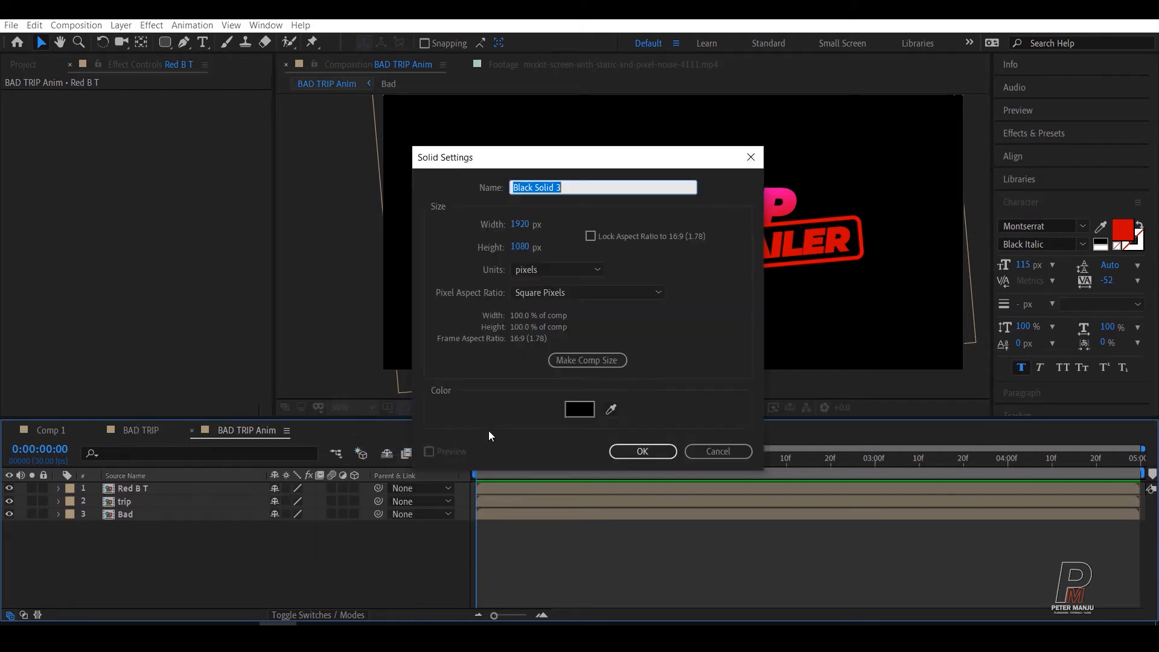
type("Map")
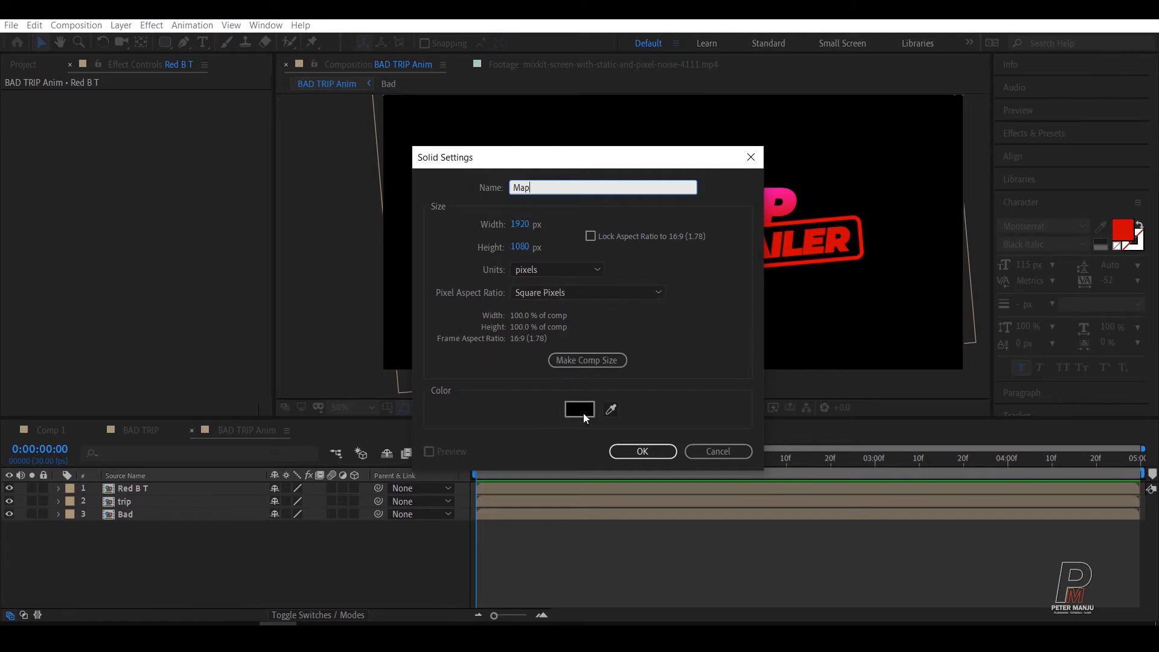
left_click(633, 452)
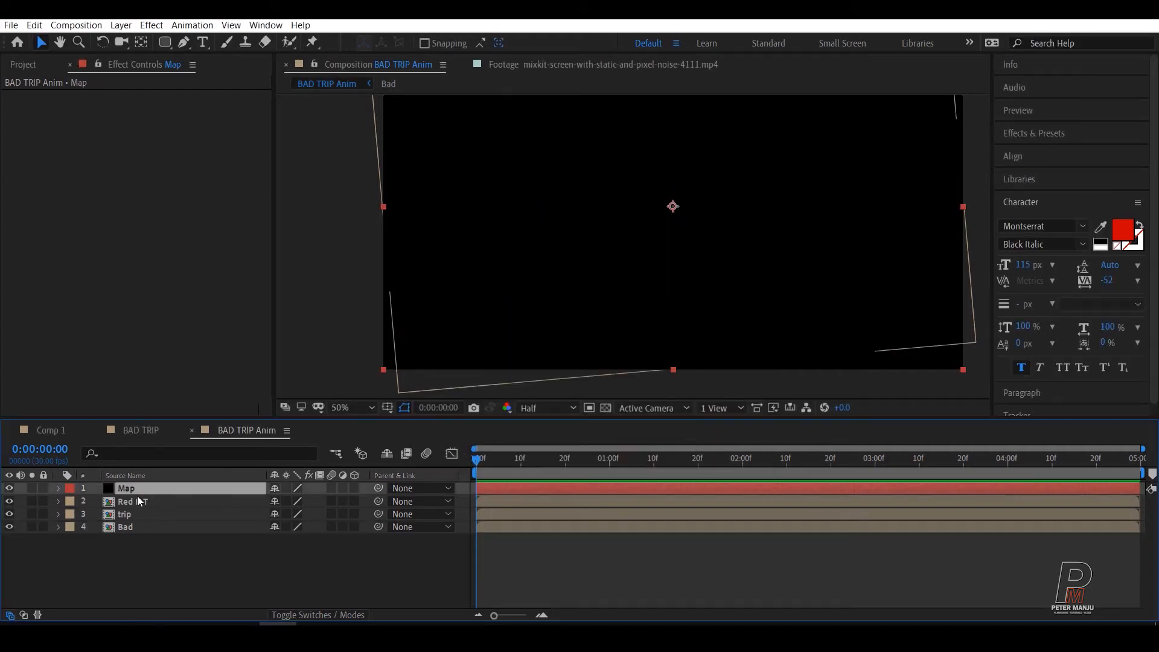
Step: Apply the Turbulent Noise effect to the Map solid
key("ctrl+space")
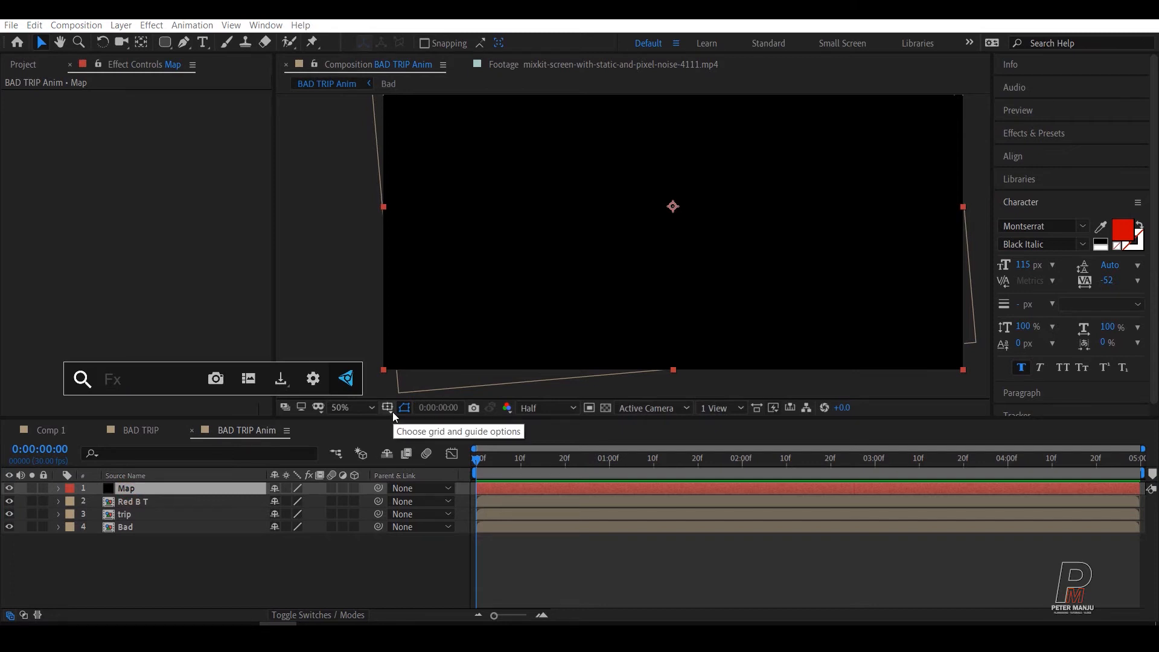
type("tur")
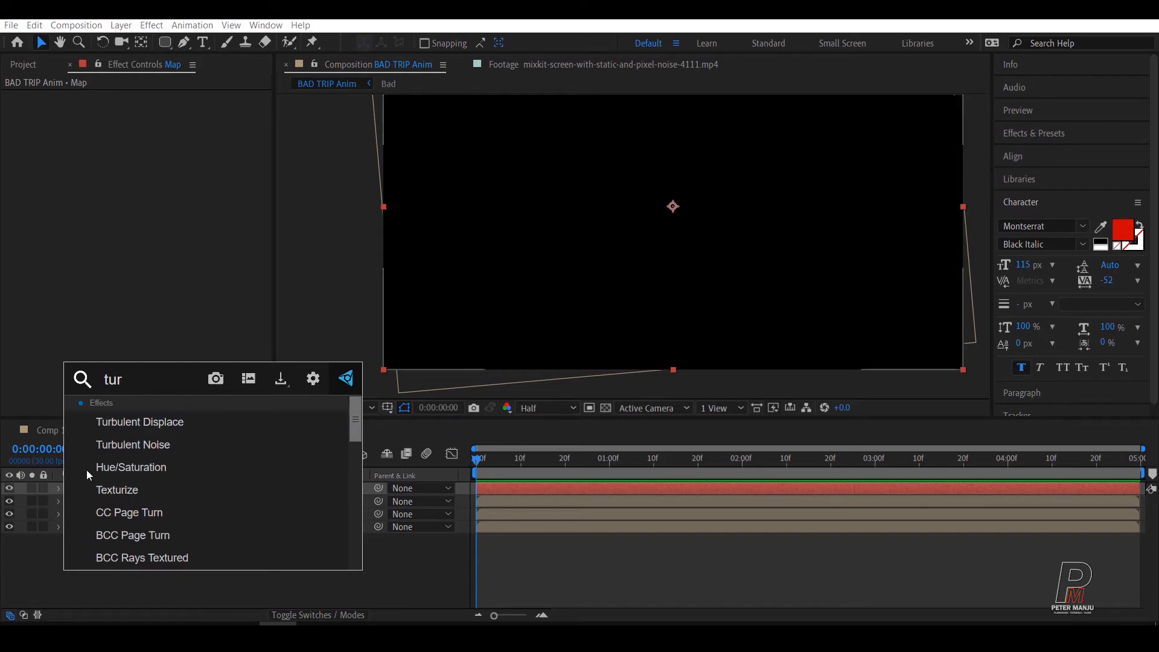
left_click(146, 453)
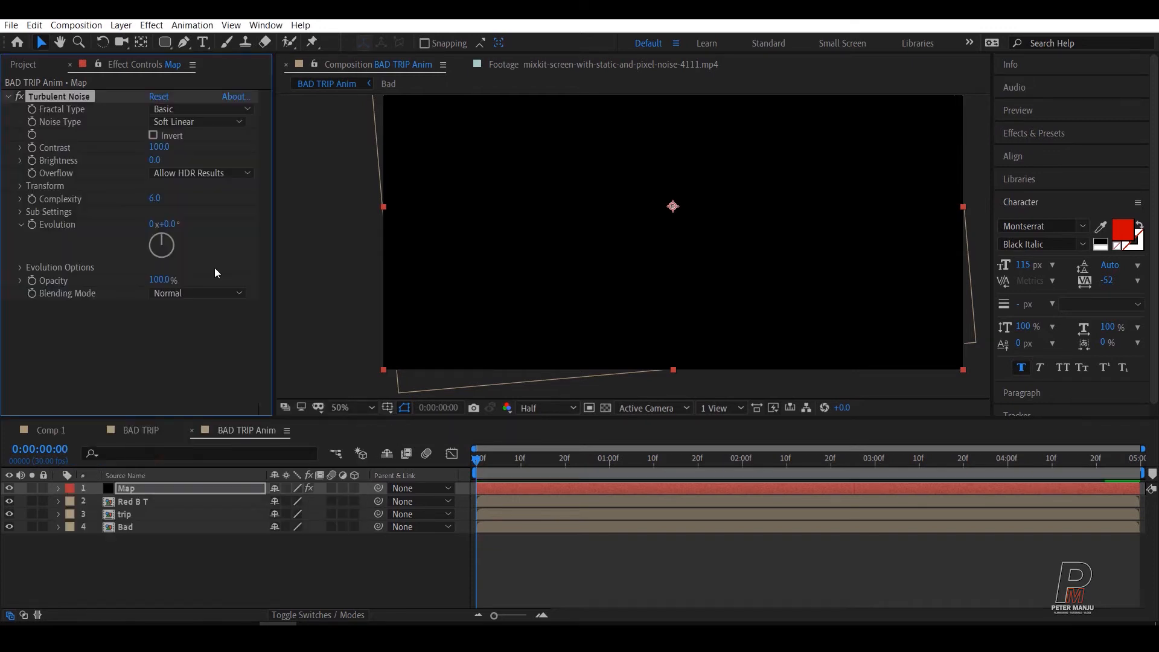
Step: Set the Map layer's Turbulent Noise contrast to 157 and brightness to -21
key("comma")
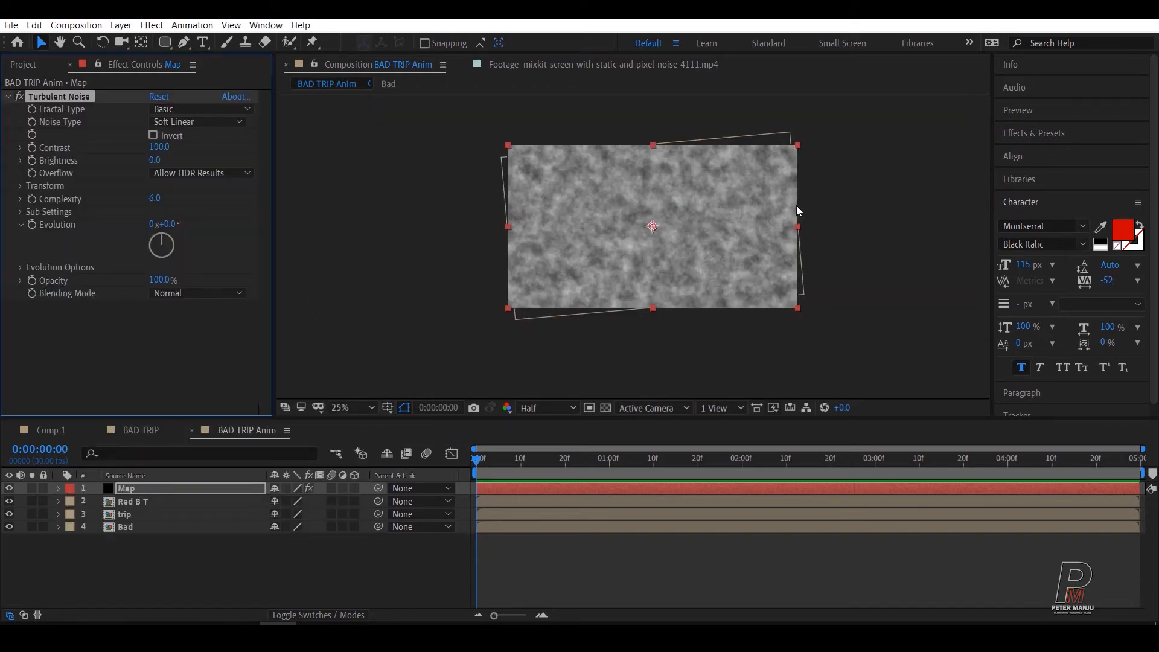
left_click(341, 408)
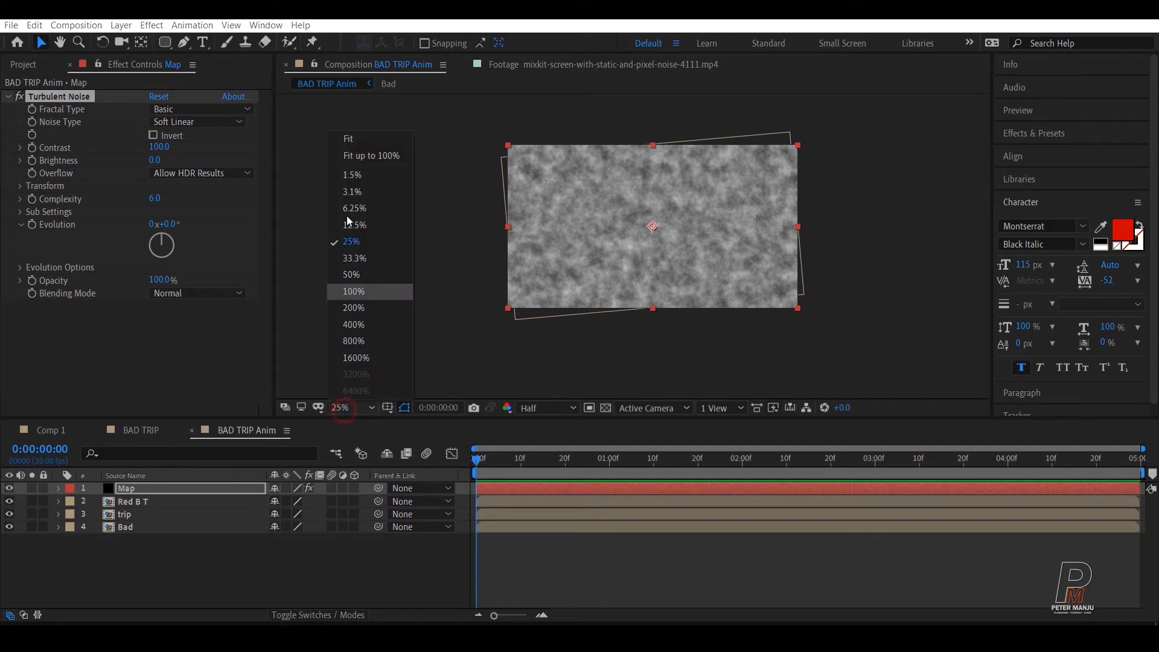
left_click(361, 134)
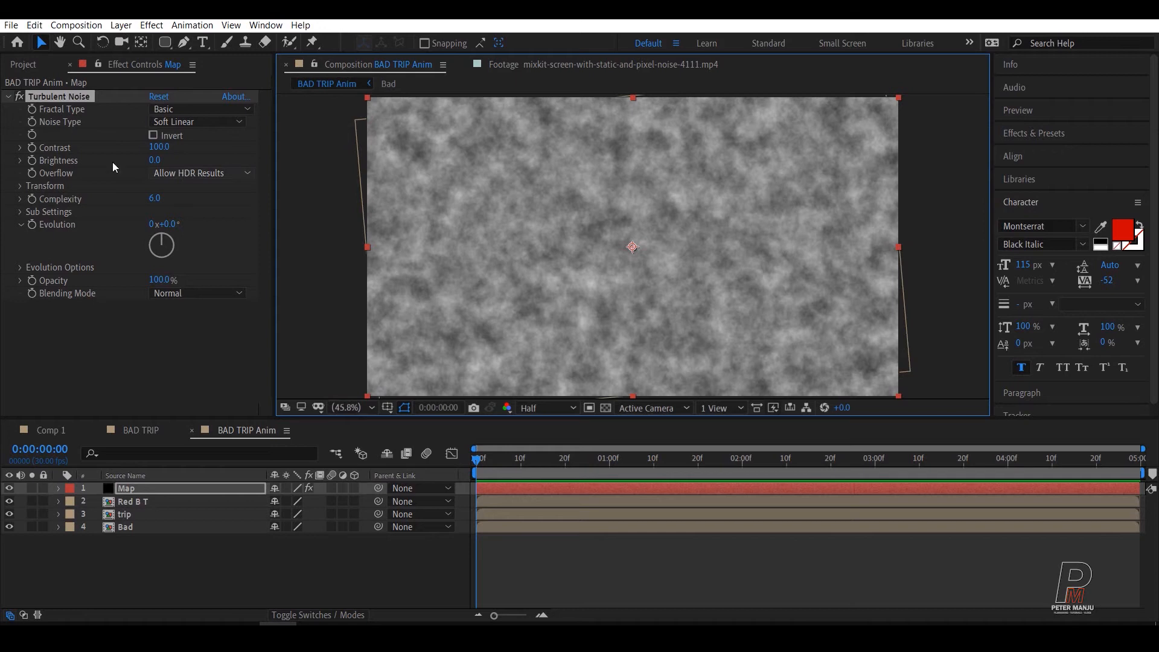
left_click_drag(158, 147, 199, 144)
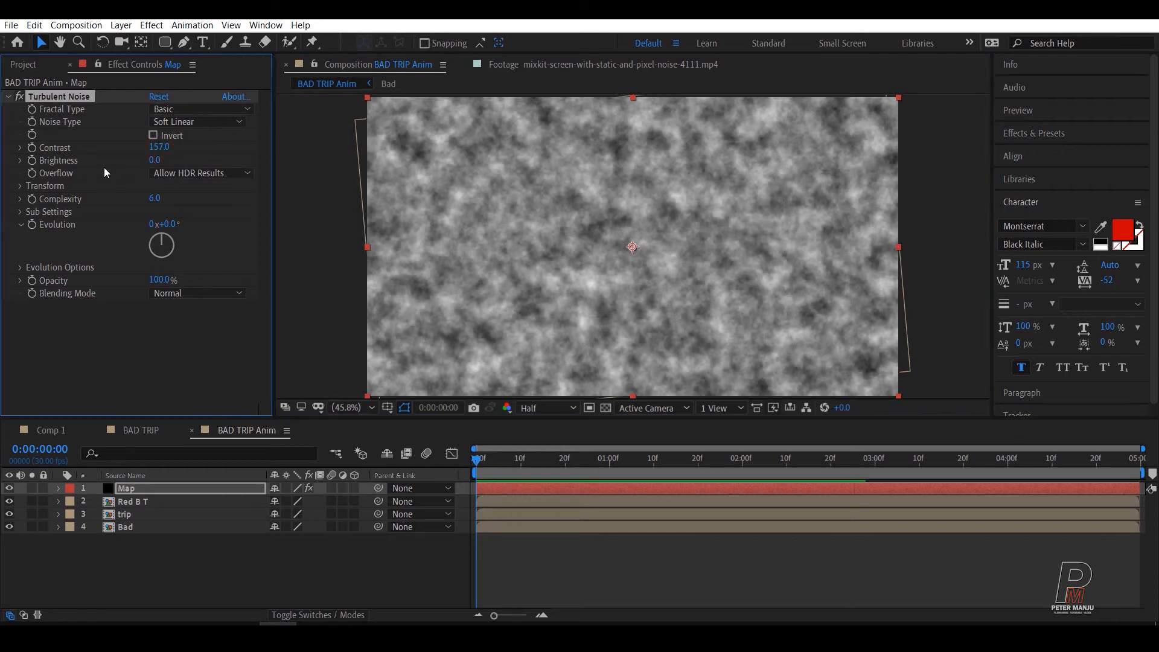
mouse_move(141, 163)
left_mouse_down()
mouse_move(126, 162)
mouse_move(143, 158)
left_mouse_up()
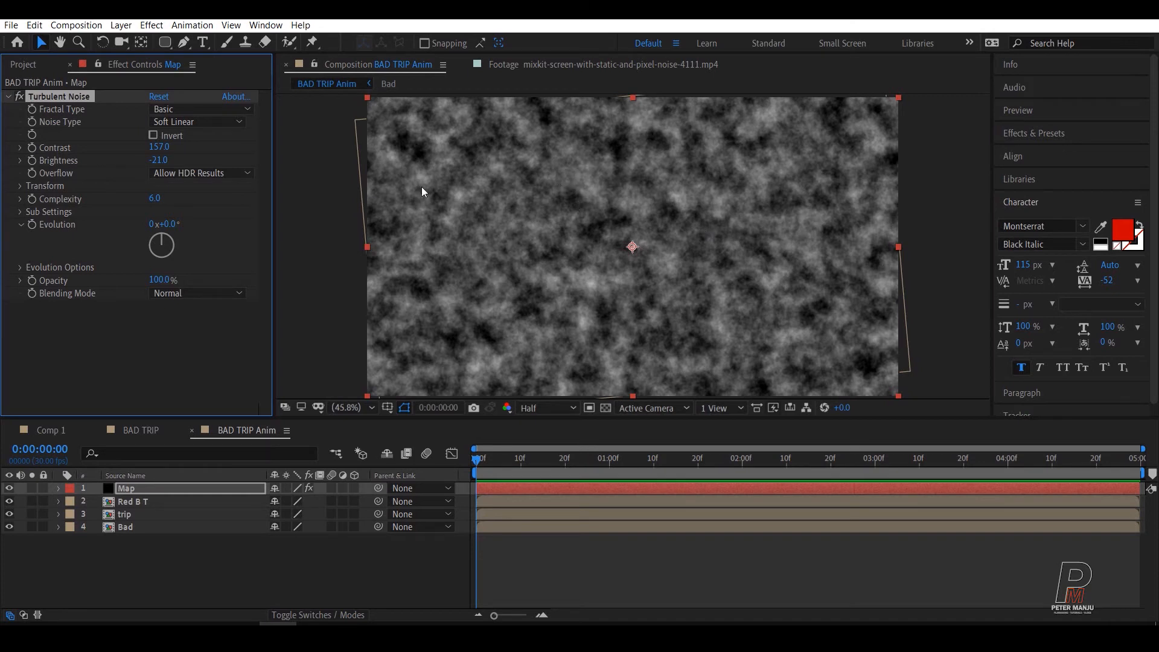
left_click(79, 320)
left_click(7, 96)
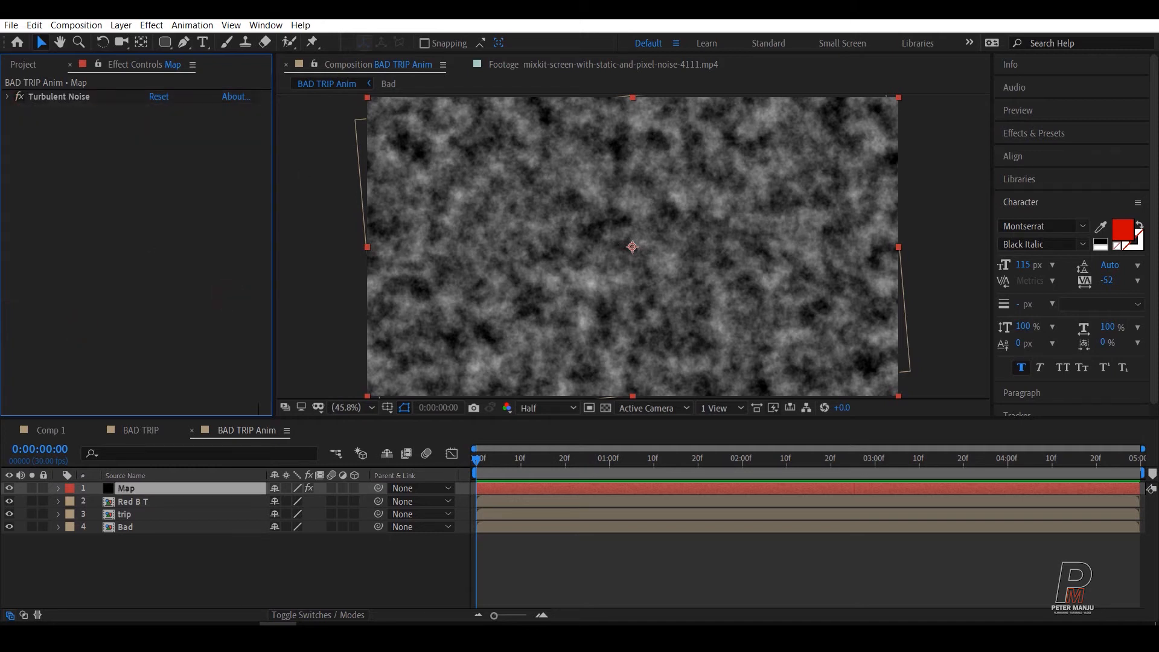
Step: Set the Red B T layer's track matte to Luma Matte using the Map layer
left_click(199, 566)
left_click(132, 491)
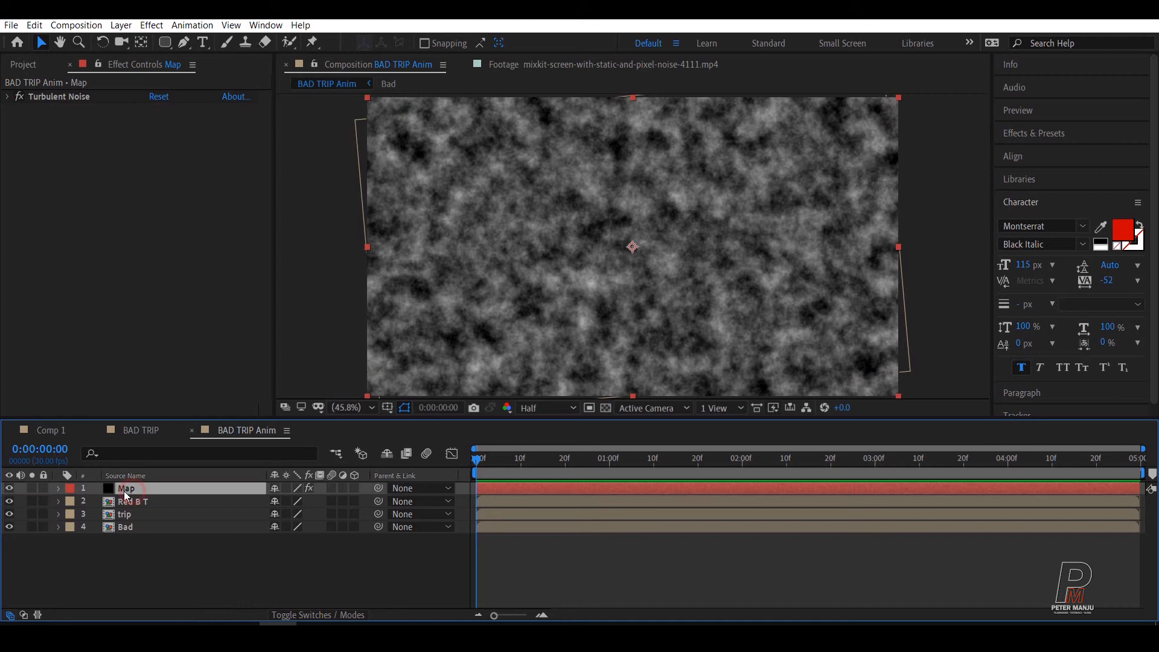
left_click(9, 488)
left_click(9, 489)
left_click(148, 540)
left_click(121, 501)
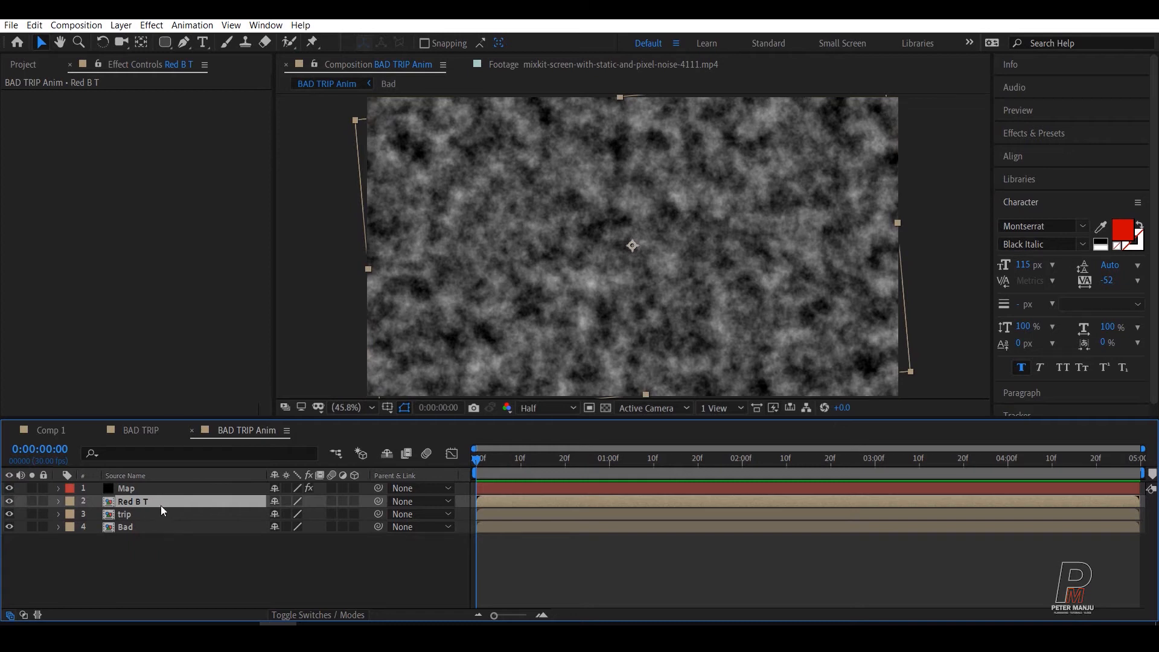
left_click(317, 614)
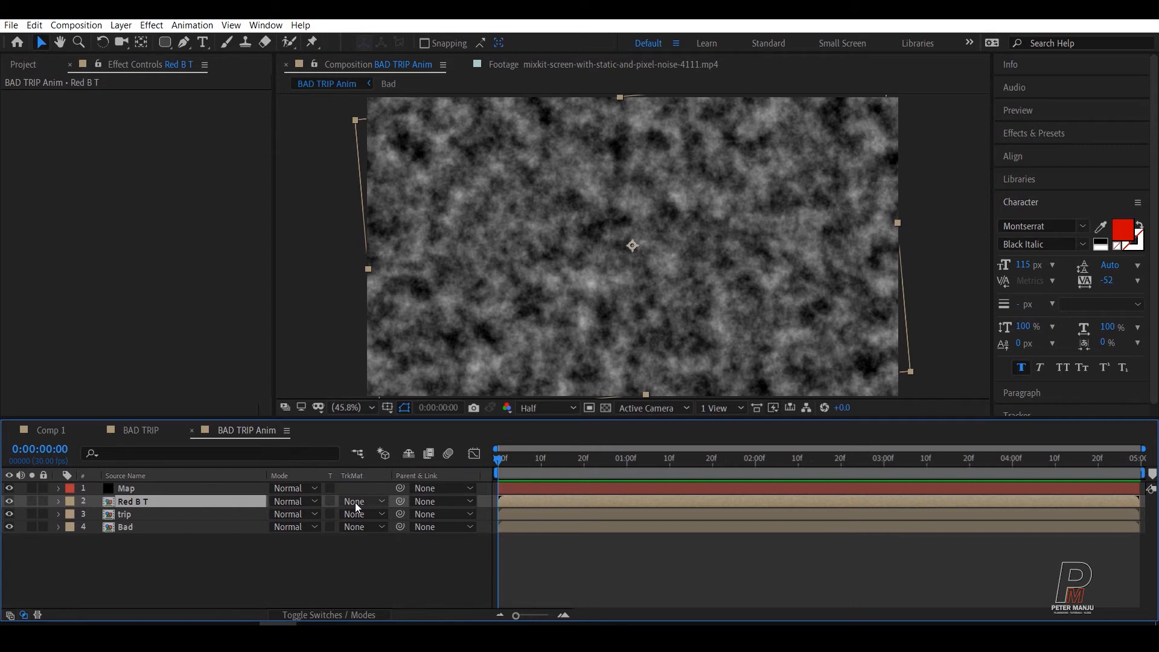
left_click(355, 502)
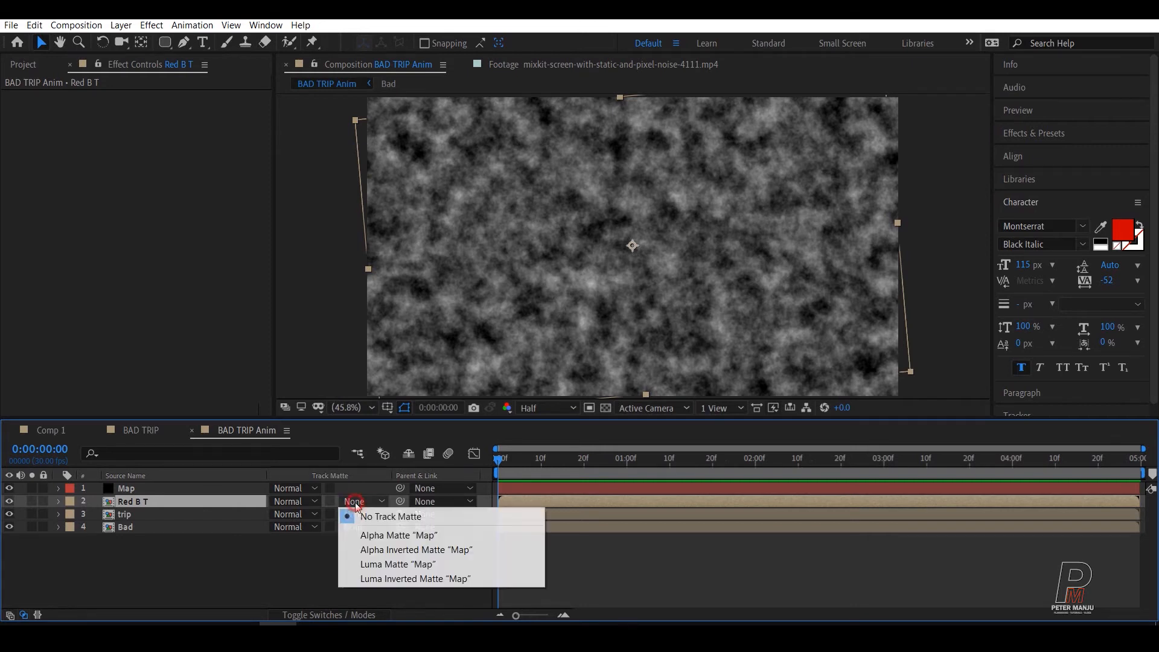
left_click(381, 564)
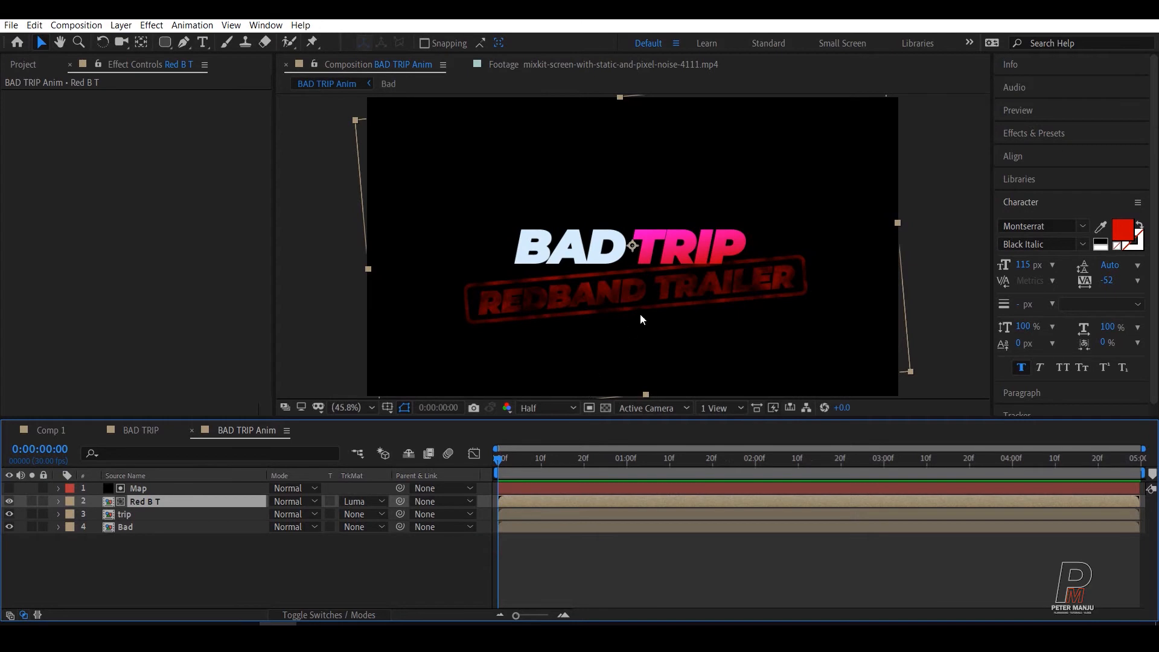
Step: Add the Levels effect to the Map layer in addition to its Turbulent Noise
scroll(640, 313, "up", 5)
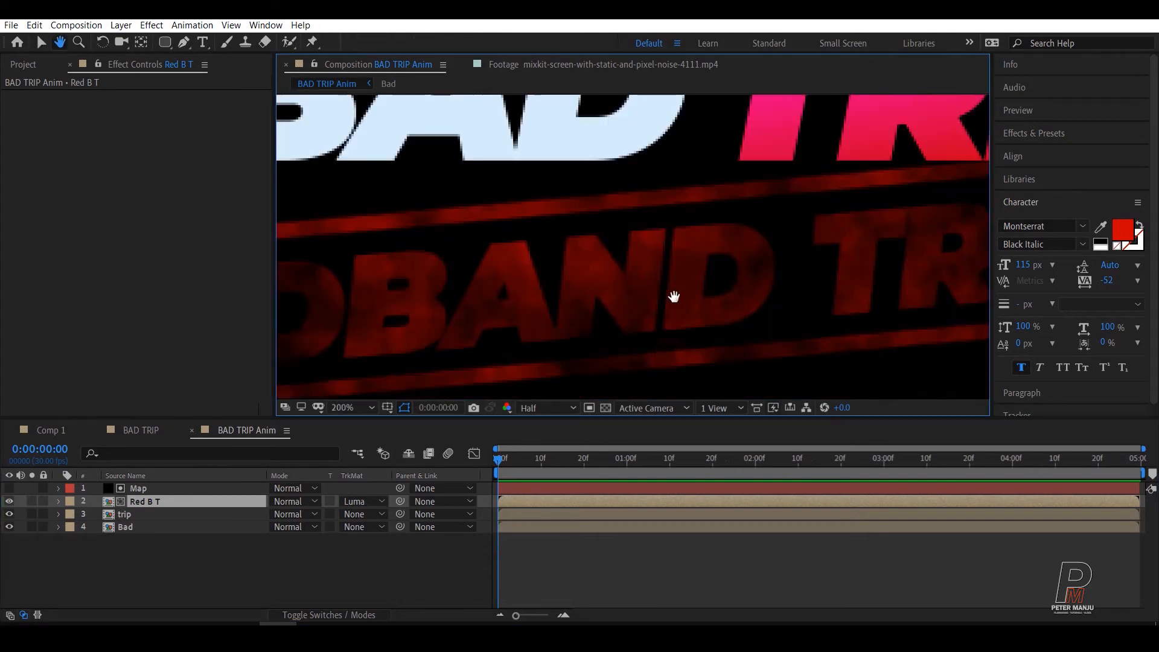
scroll(673, 296, "down", 3)
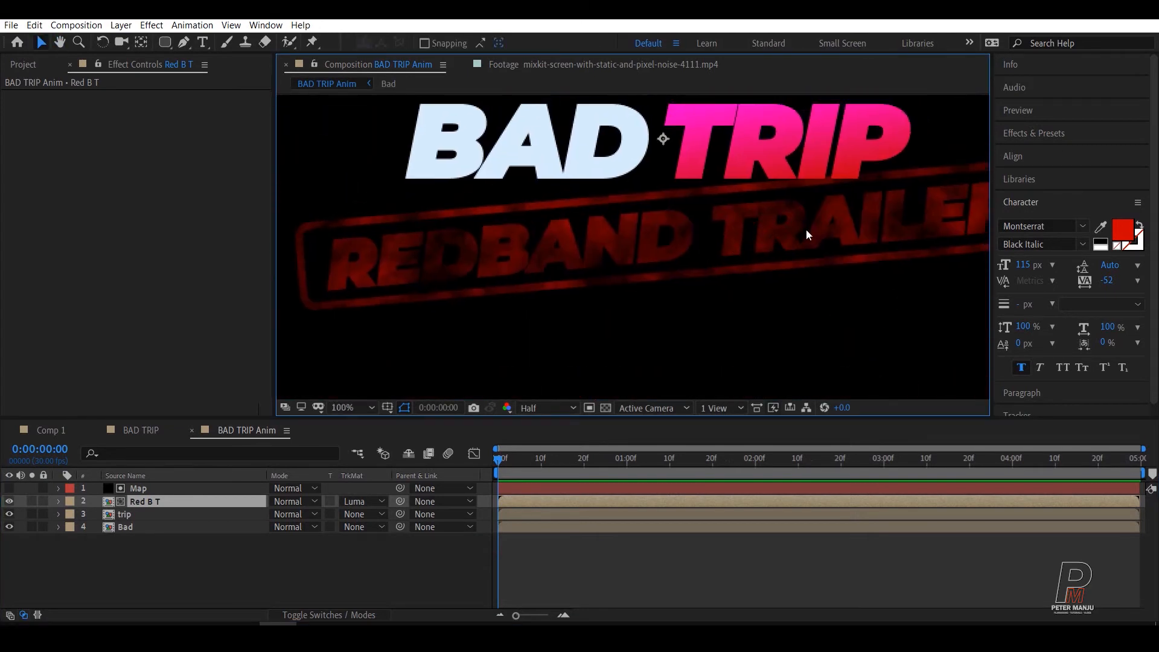
scroll(847, 226, "down", 2)
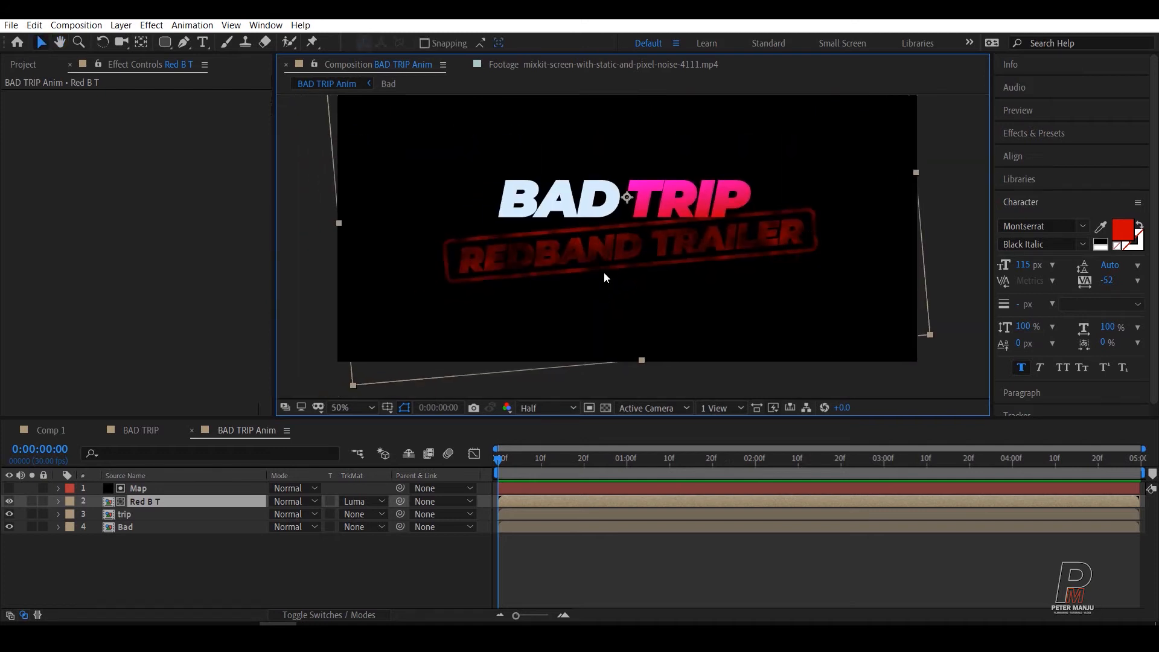
left_click(138, 490)
left_click(54, 234)
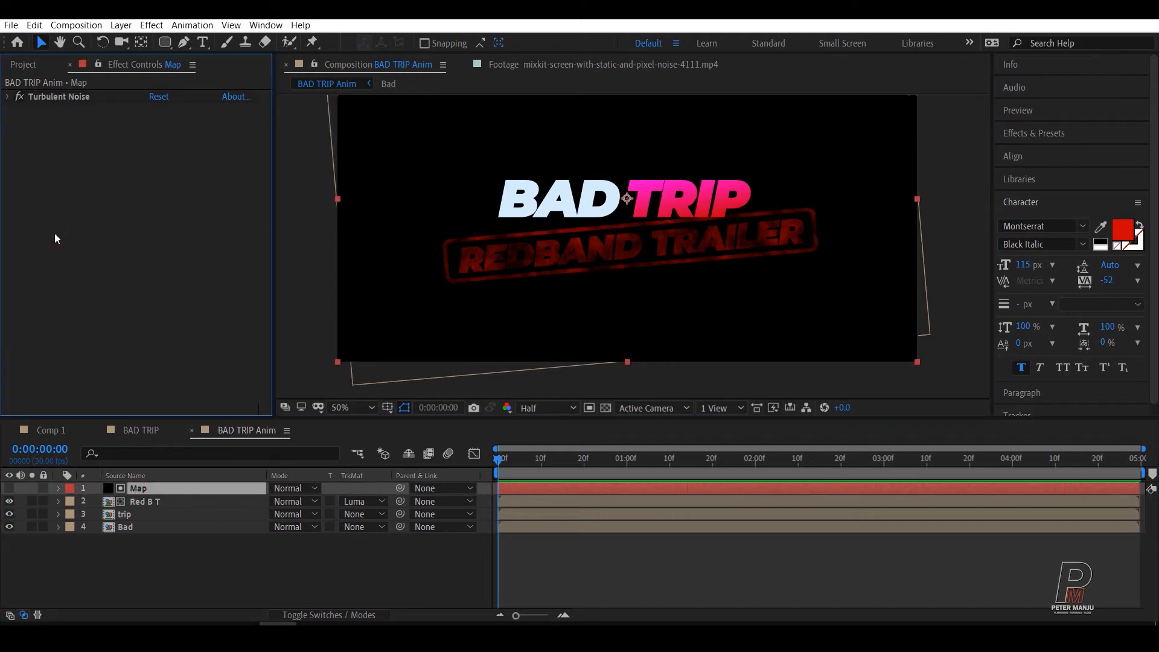
key("ctrl+space")
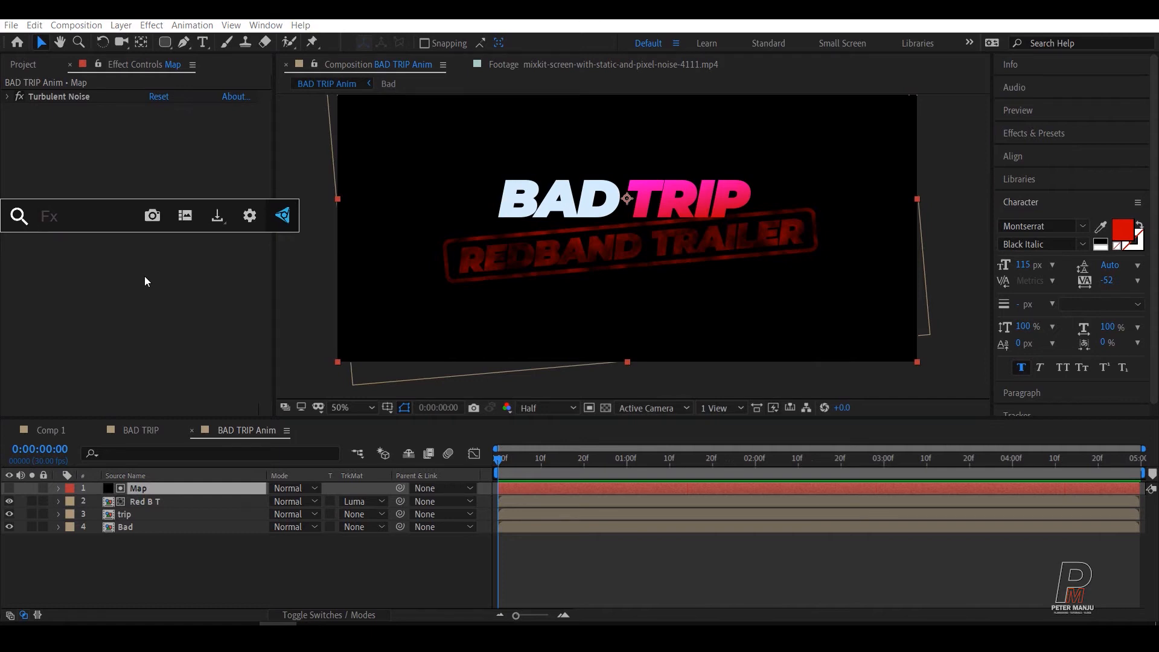
type("level")
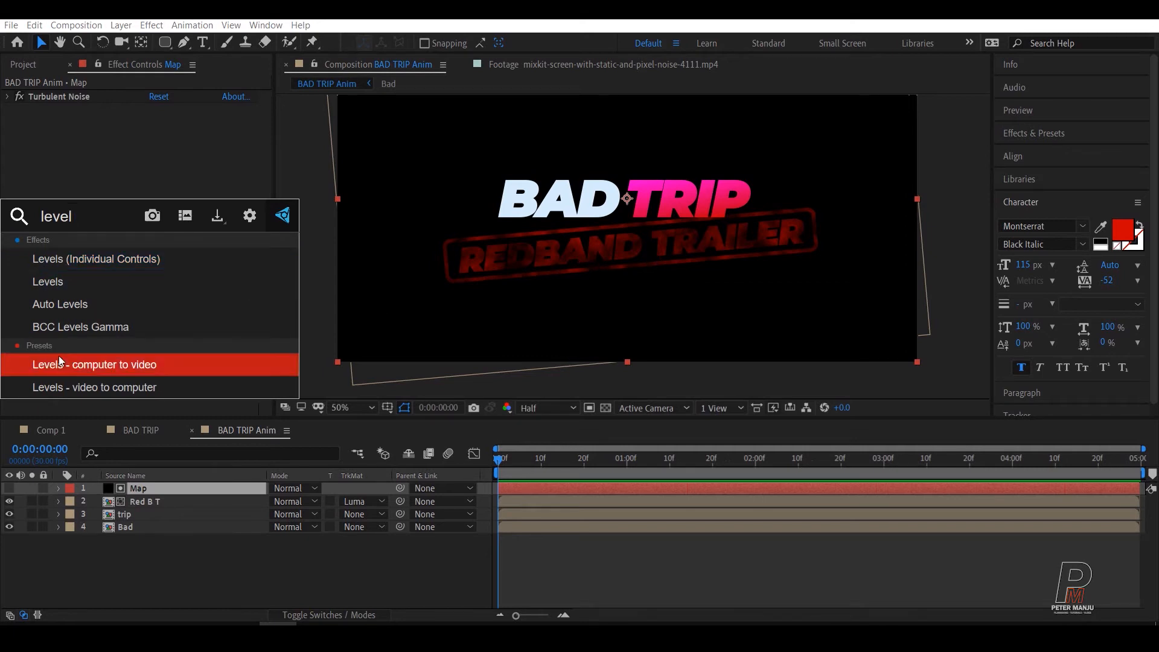
left_click(102, 281)
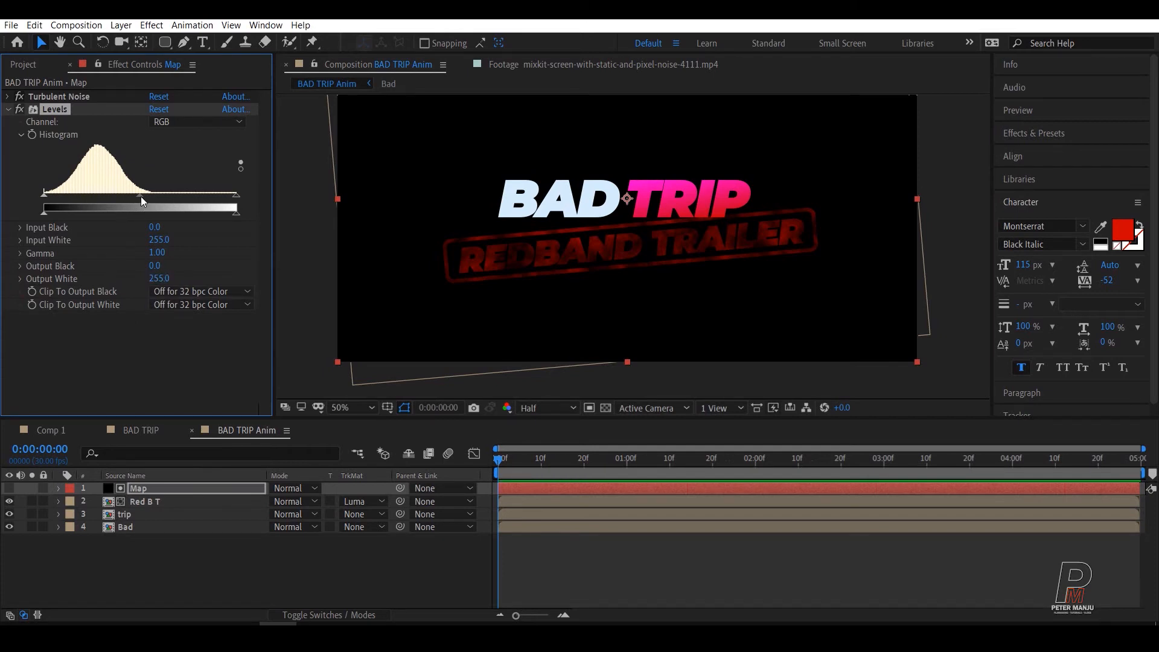
Step: Brighten the Map matte by setting the Levels gamma to 2.35 and output black to 30
left_click_drag(140, 197, 80, 194)
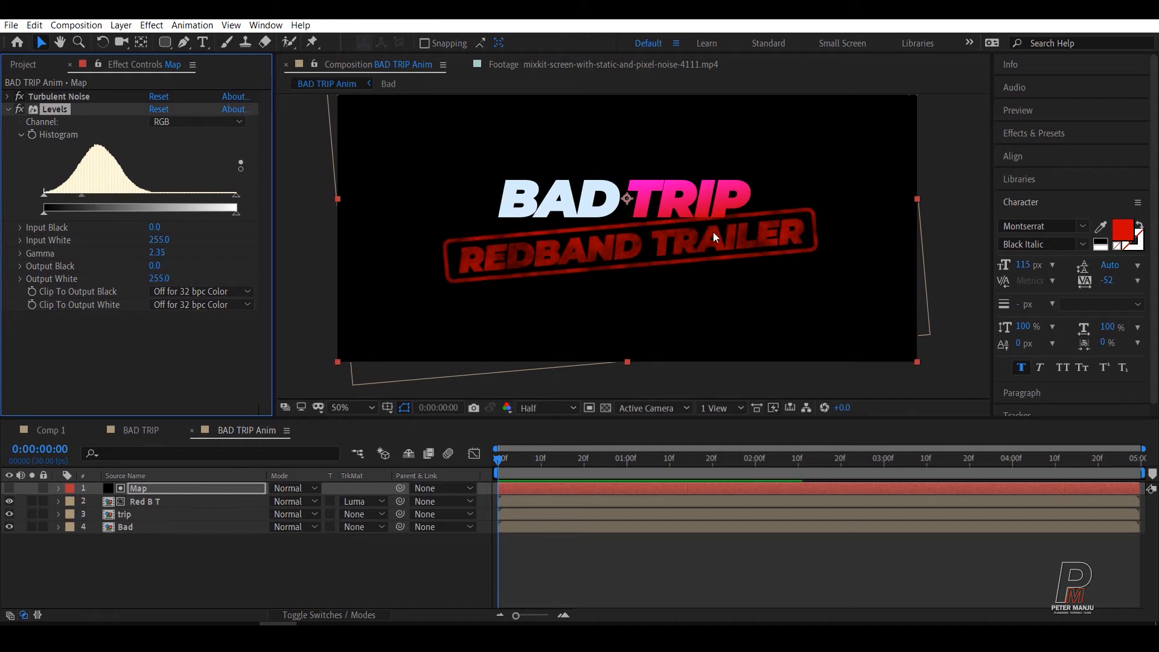
scroll(770, 248, "up", 1)
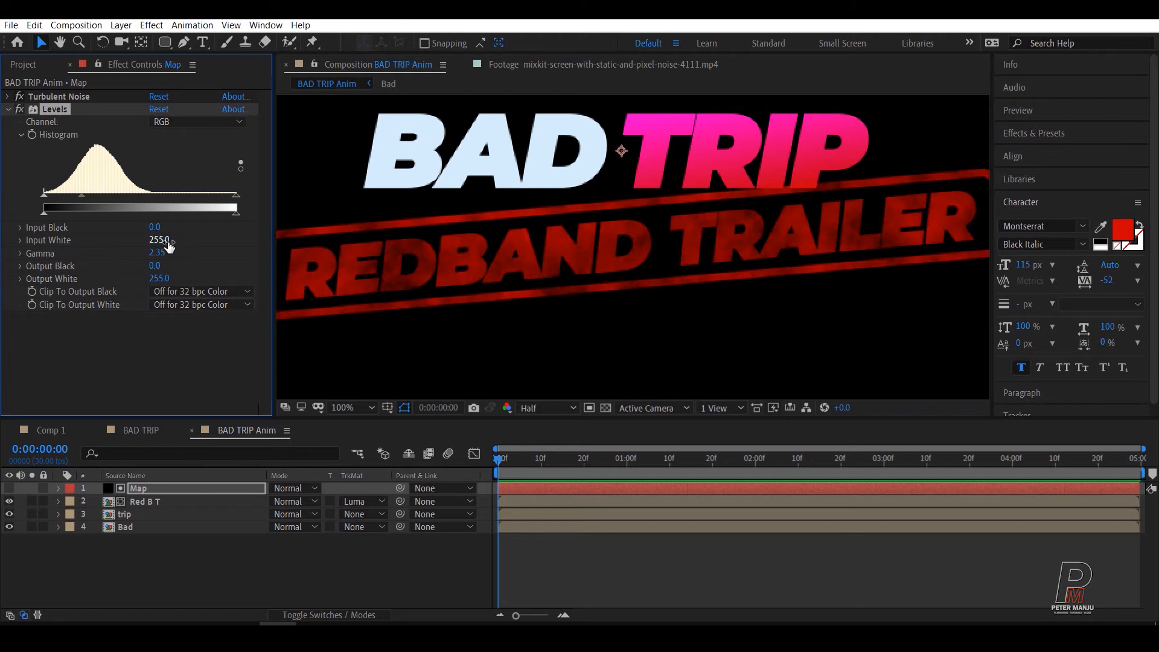
scroll(890, 219, "up", 1)
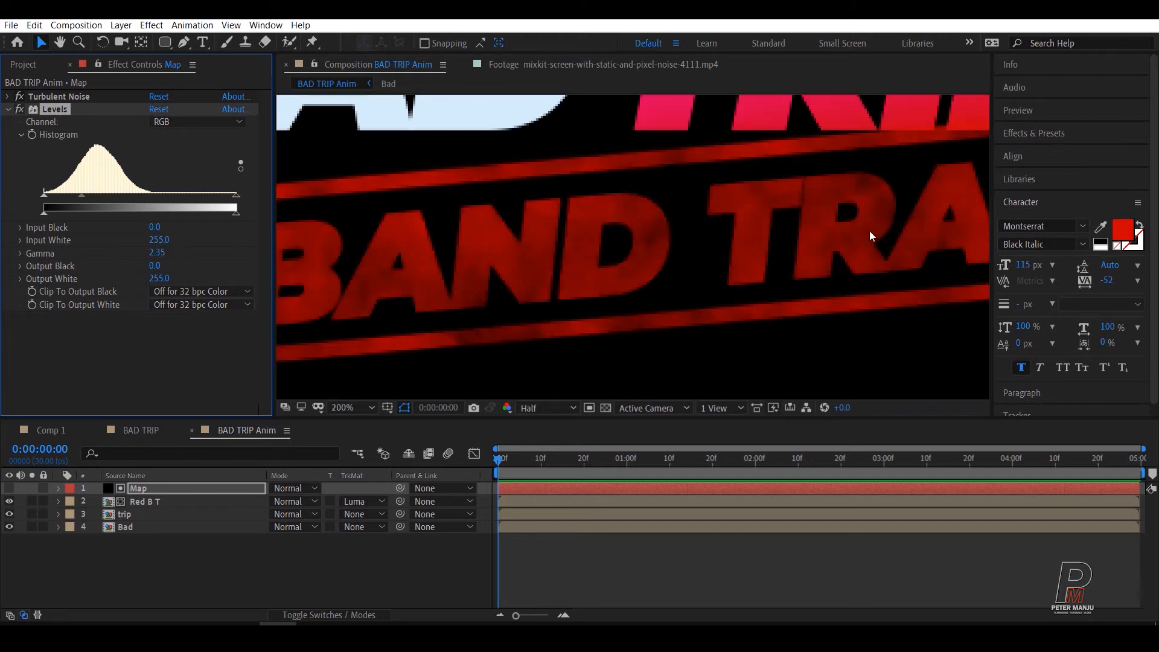
scroll(872, 189, "down", 1)
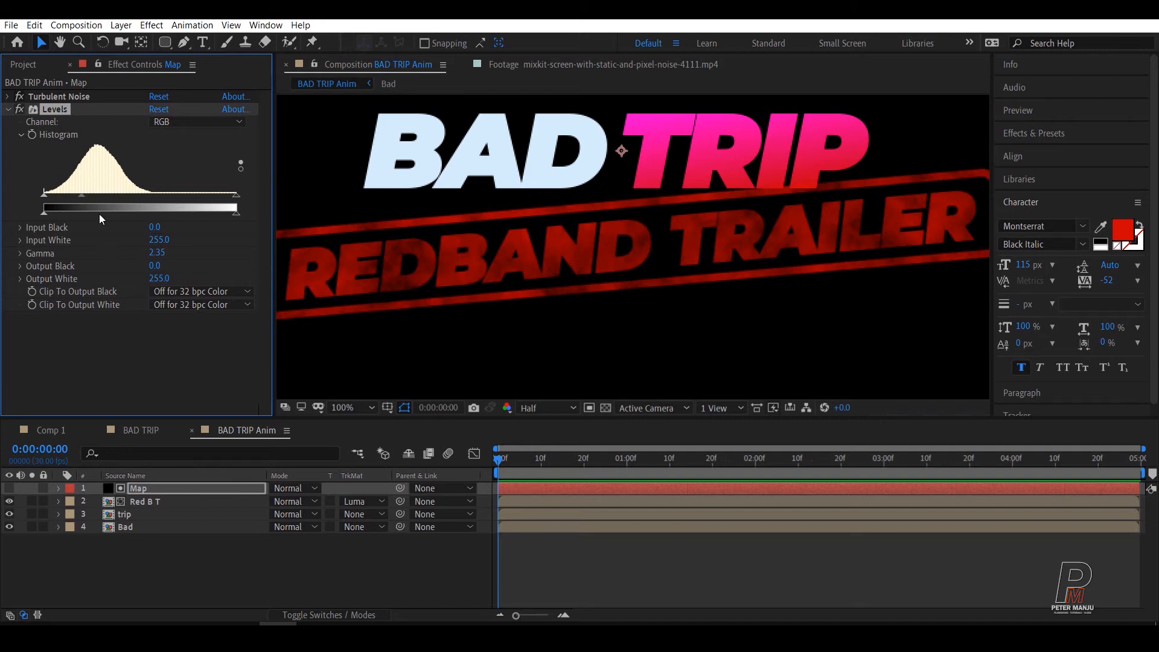
mouse_move(236, 214)
left_mouse_down()
mouse_move(165, 215)
mouse_move(252, 215)
left_mouse_up()
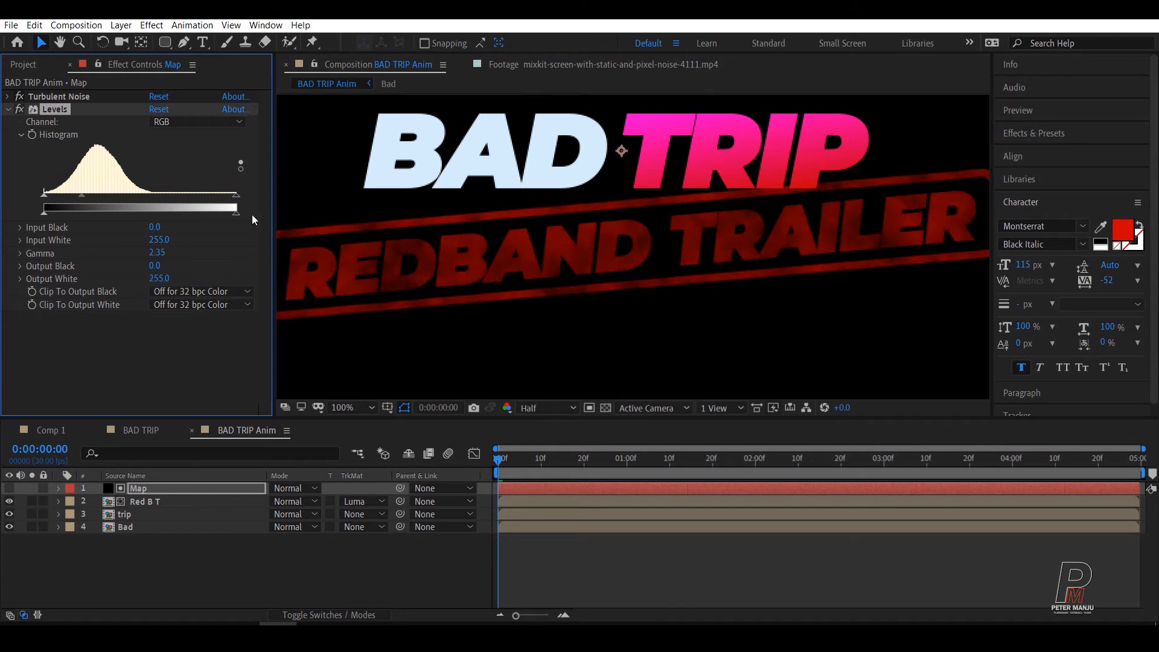
left_click(45, 215)
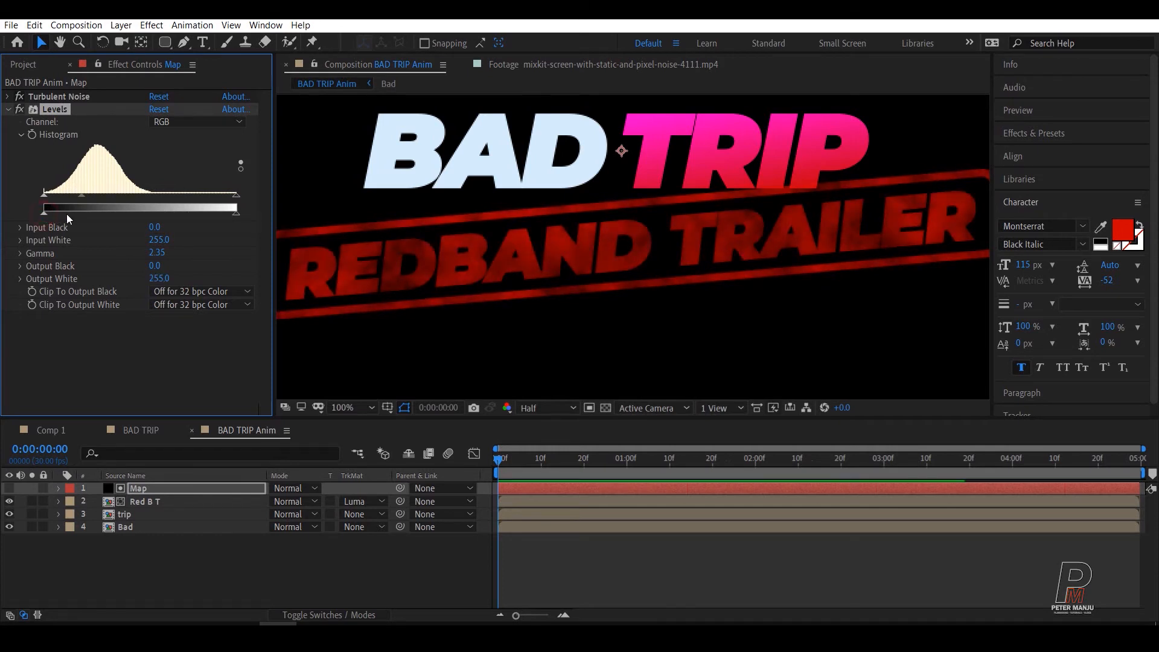
mouse_move(66, 213)
left_mouse_down()
mouse_move(84, 214)
mouse_move(74, 216)
left_mouse_up()
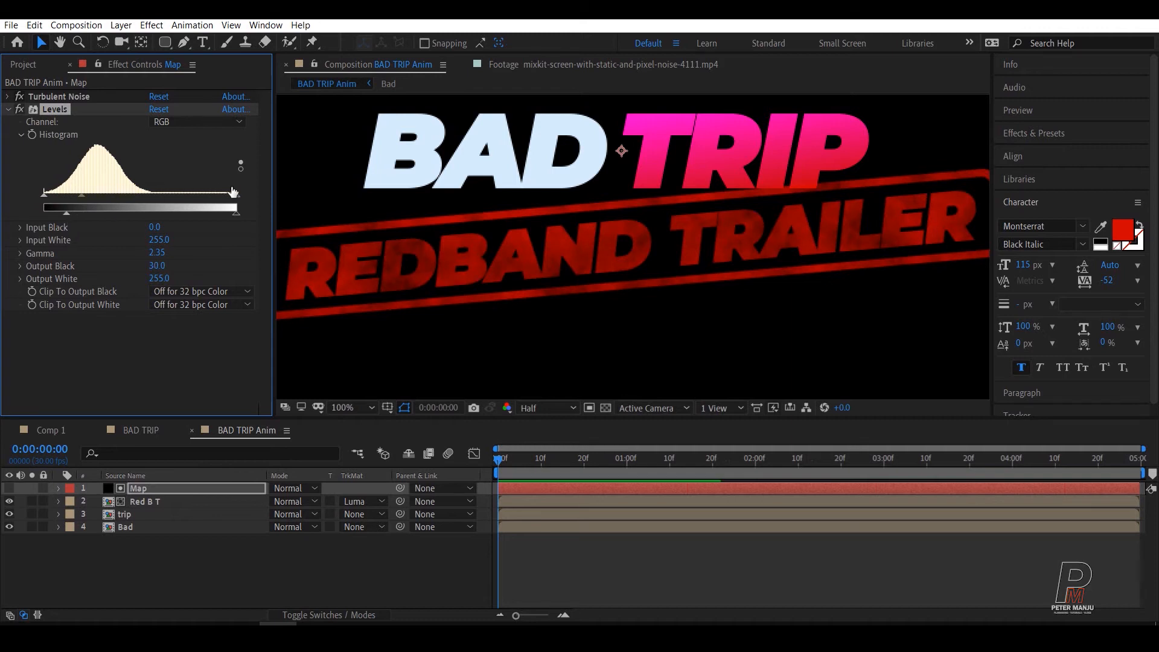
Step: Set the Map layer's Levels input white to 243 and gamma to 1.28
mouse_move(236, 195)
left_mouse_down()
mouse_move(160, 195)
mouse_move(227, 194)
left_mouse_up()
left_click(79, 195)
left_click_drag(92, 195, 118, 197)
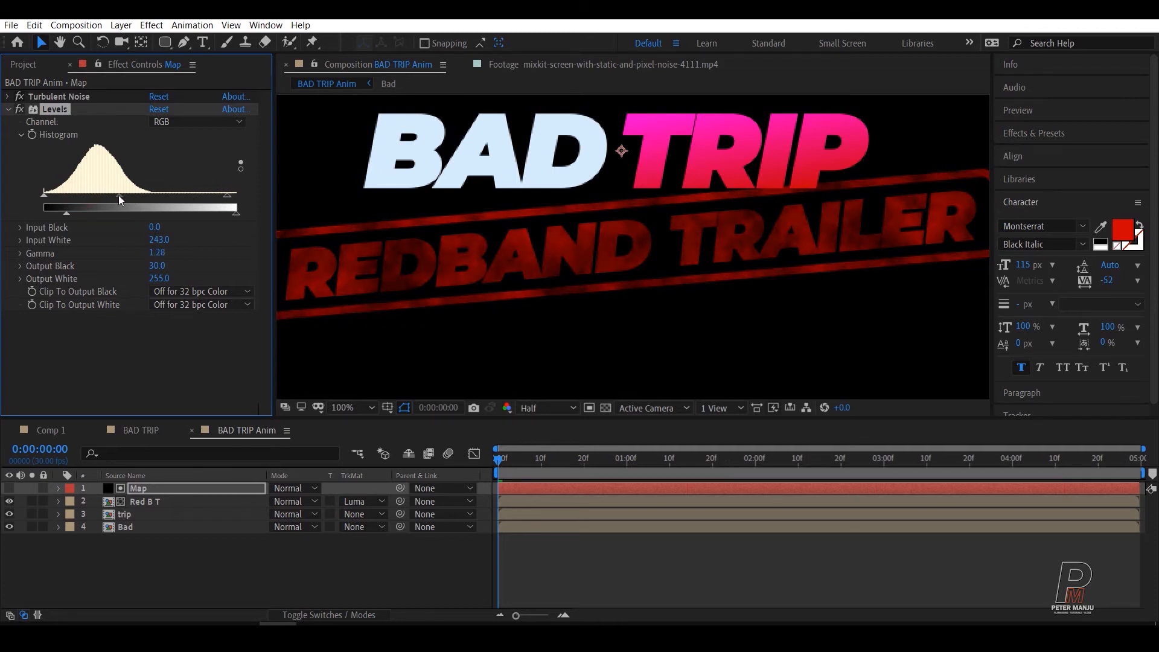
Step: Set the Map layer's Levels input black to 28, and its Turbulent Noise contrast to 142 and brightness to -15
left_click_drag(44, 195, 65, 197)
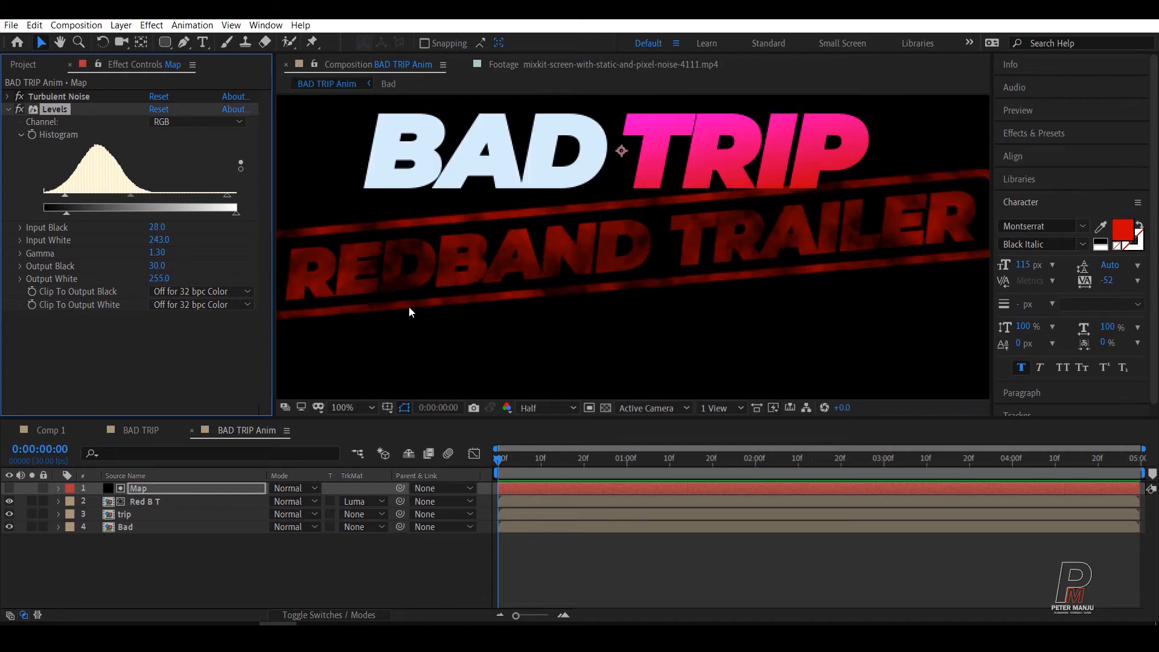
left_click(36, 97)
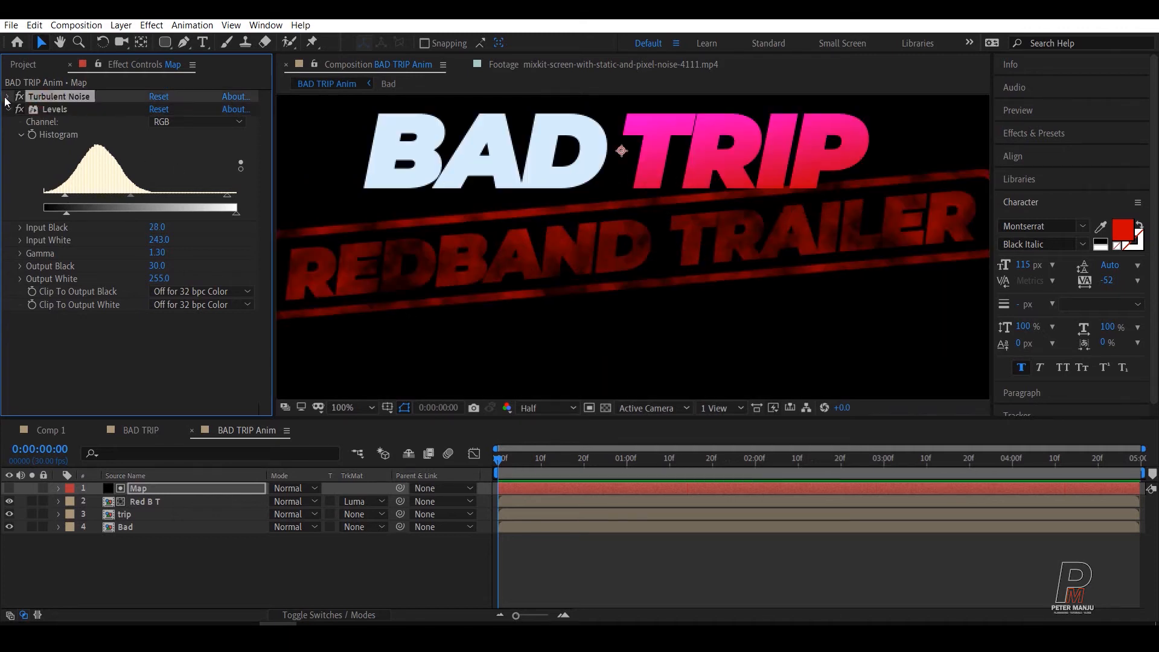
left_click(6, 96)
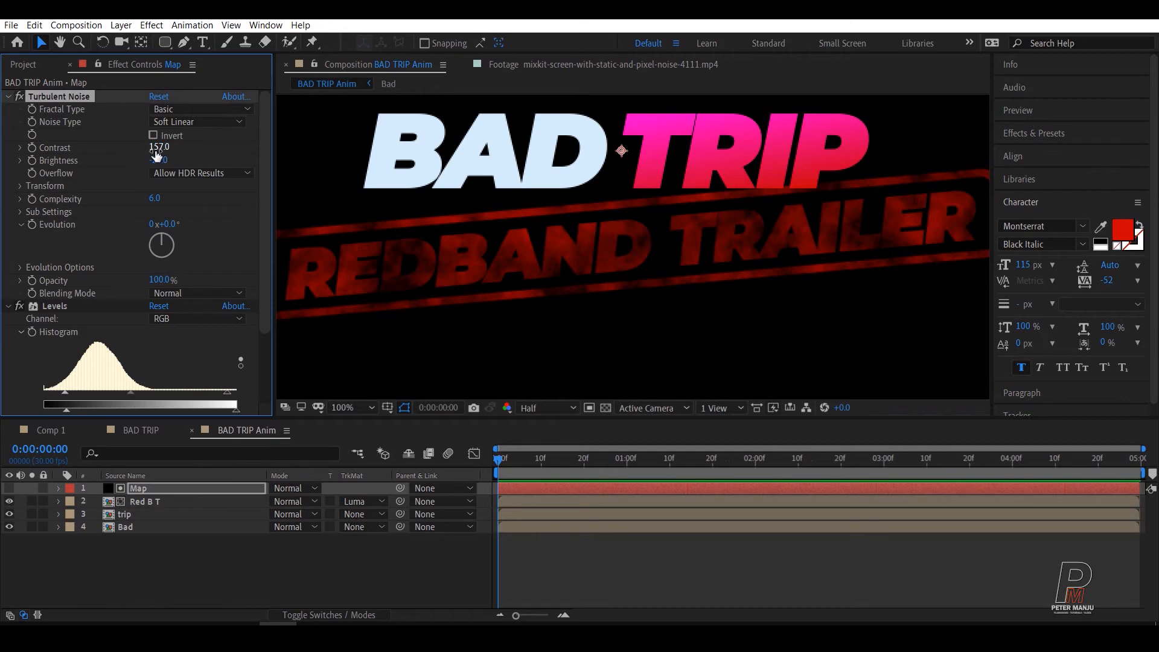
mouse_move(158, 147)
left_mouse_down()
mouse_move(181, 145)
mouse_move(151, 152)
mouse_move(160, 178)
mouse_move(170, 160)
left_mouse_up()
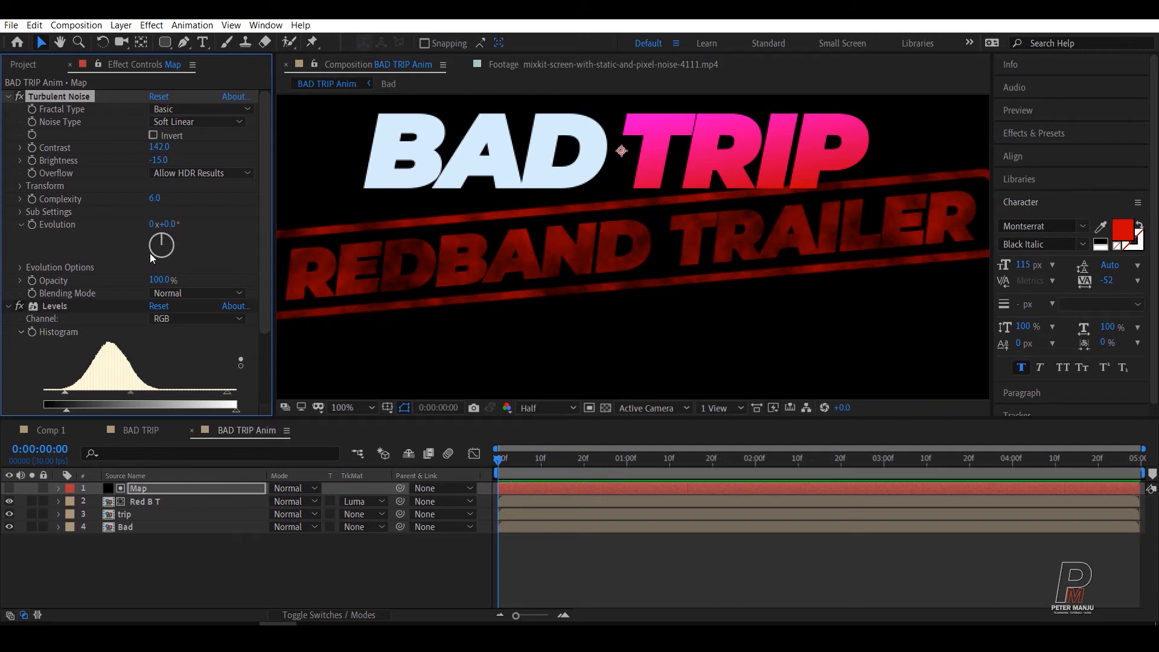
left_click(9, 99)
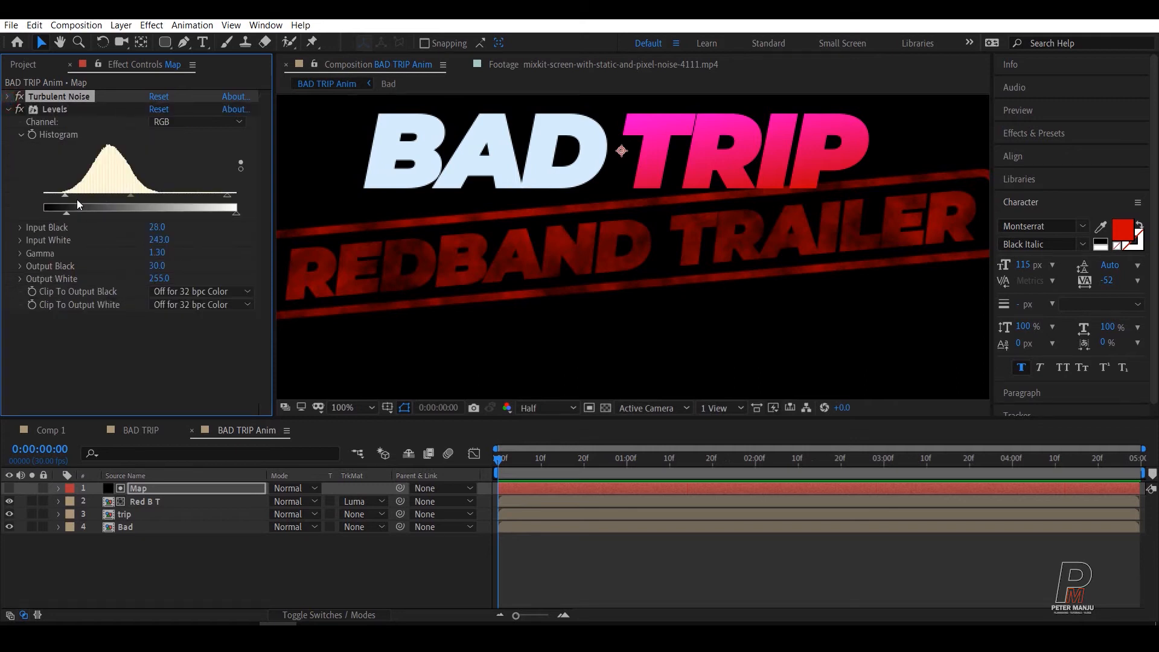
Step: Set the Map layer's Levels input black to 44, gamma to 2.31 and output black to 33
left_click_drag(64, 195, 75, 193)
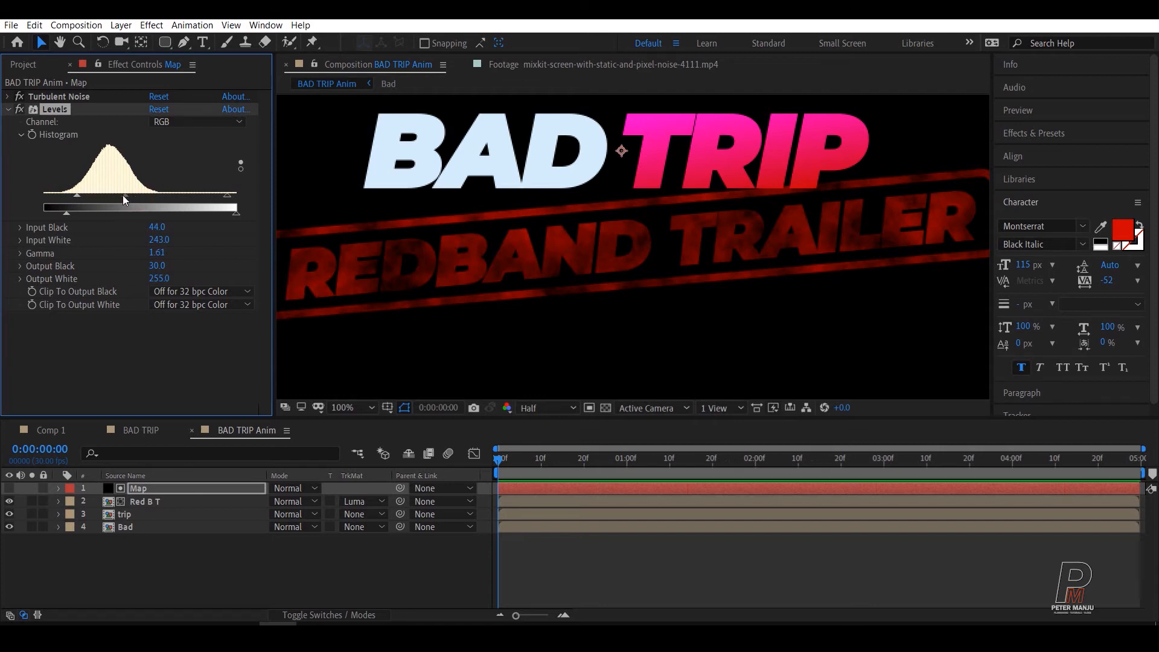
left_click_drag(123, 196, 116, 197)
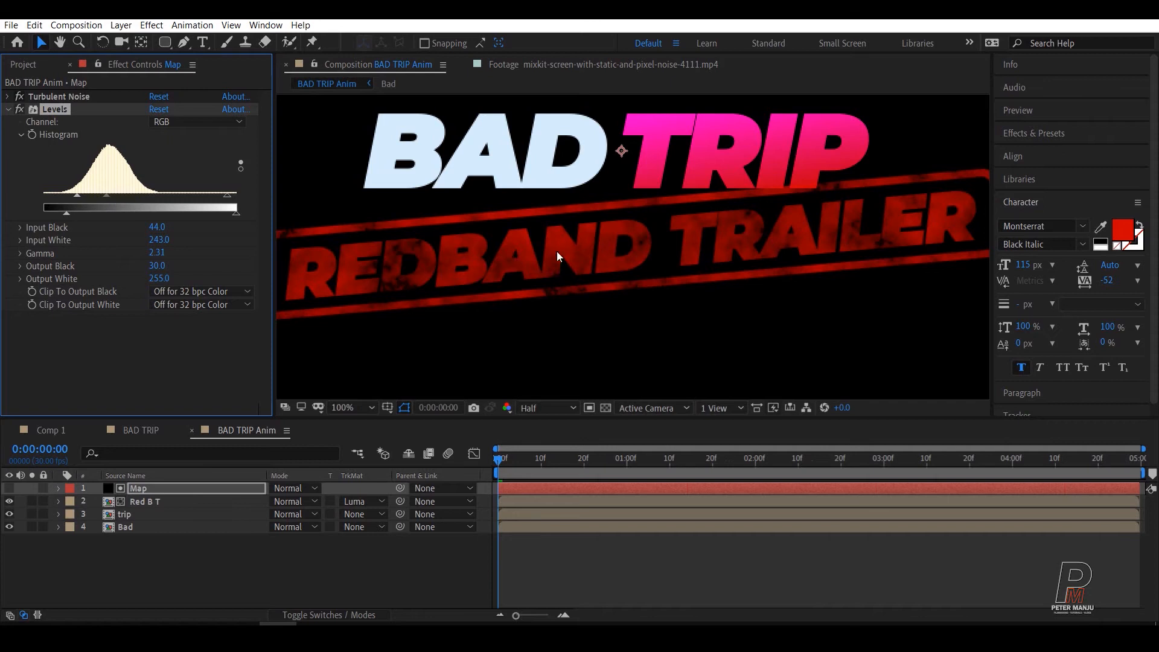
scroll(599, 234, "down", 2)
scroll(534, 238, "up", 4)
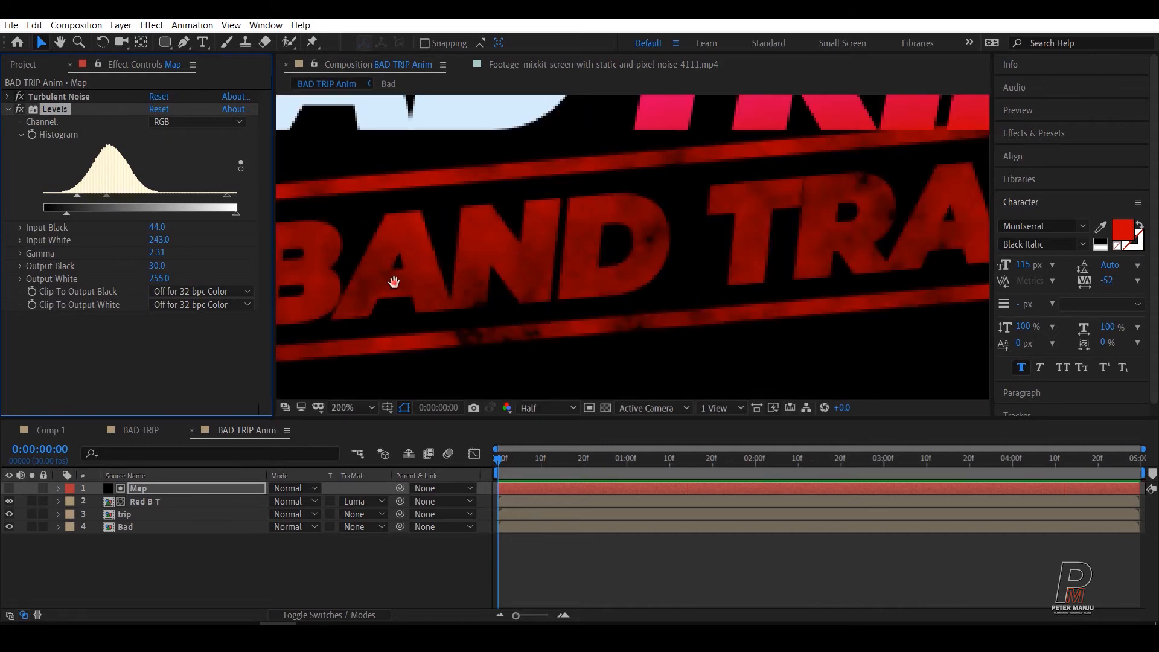
left_click_drag(394, 282, 819, 215)
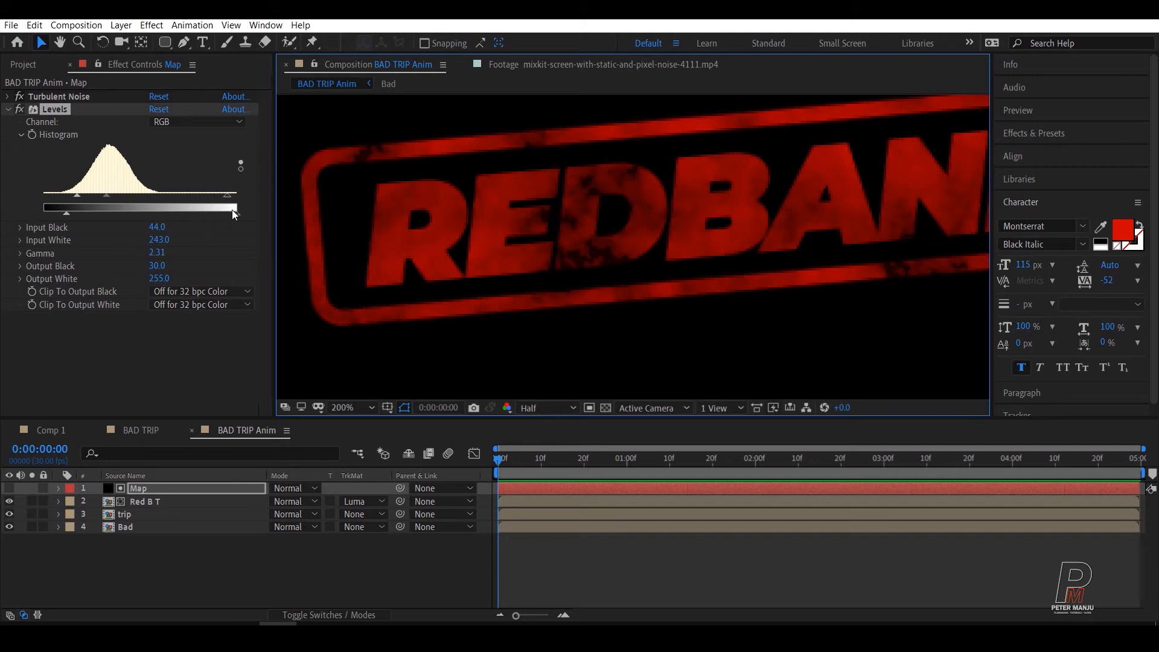
left_click_drag(233, 212, 216, 215)
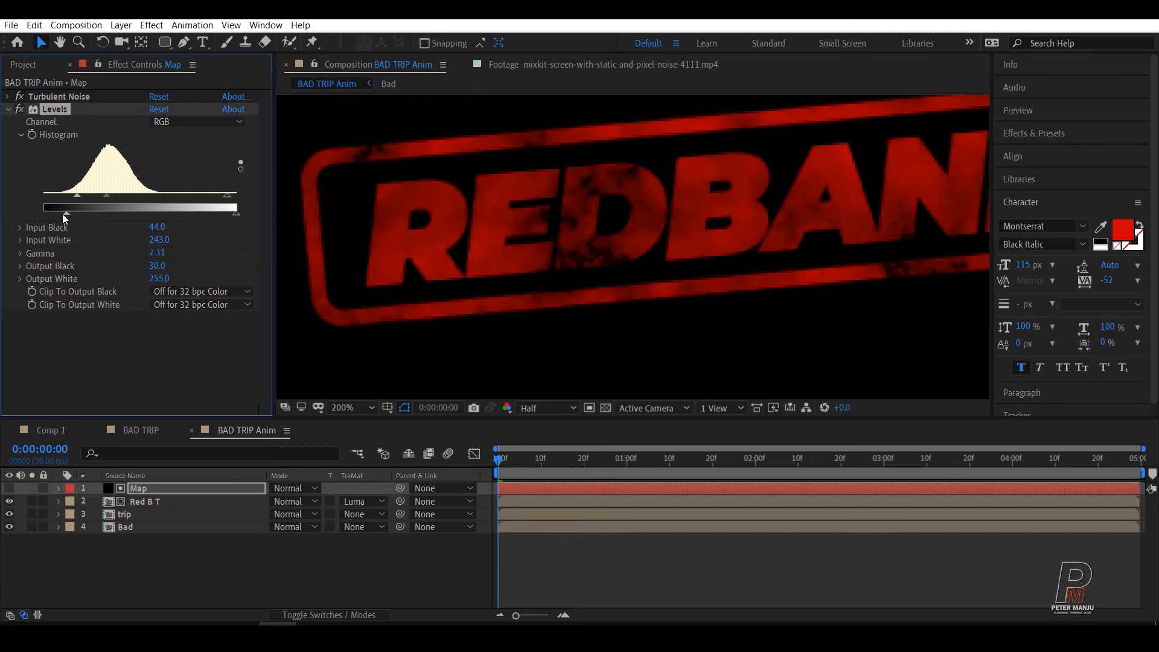
left_click_drag(71, 212, 86, 212)
left_click_drag(76, 216, 72, 215)
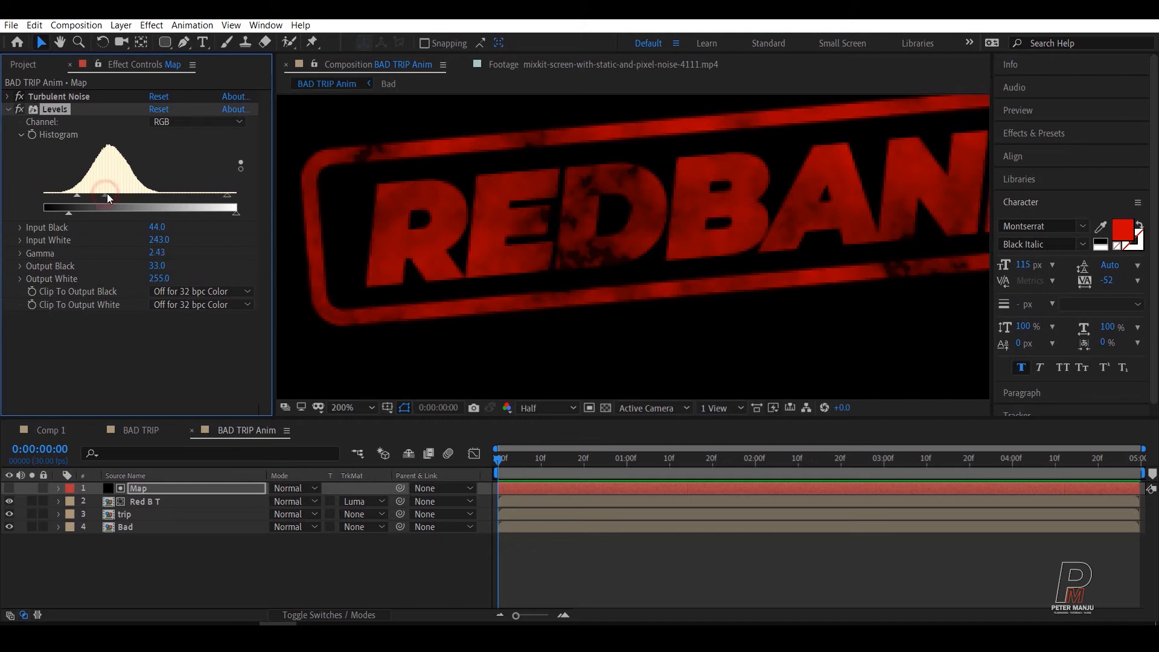
Step: Try a Levels input black of 34 with a gamma of 4.83 on the Map layer, and undo these changes
left_click_drag(108, 194, 120, 195)
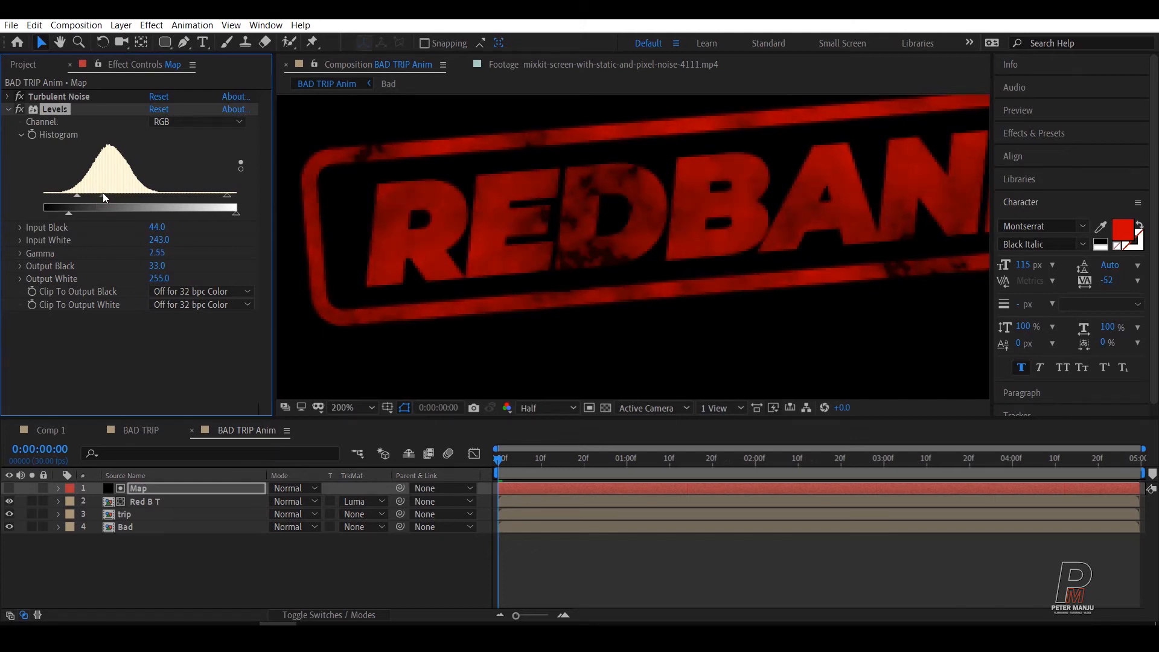
left_click_drag(85, 194, 70, 195)
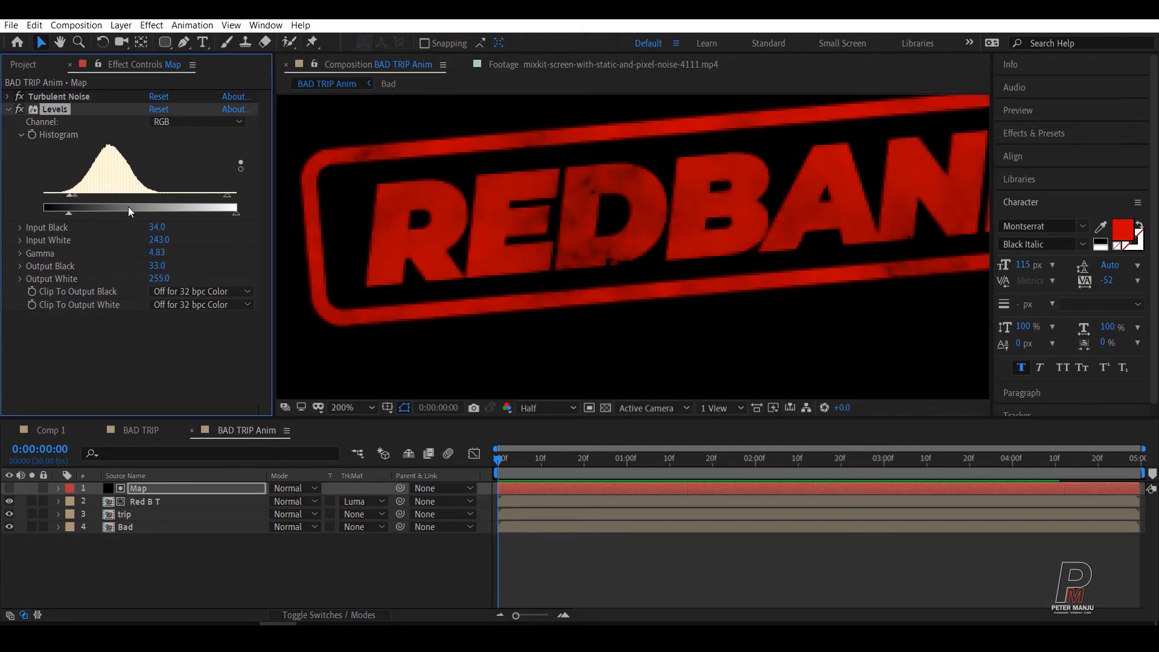
key("ctrl+z")
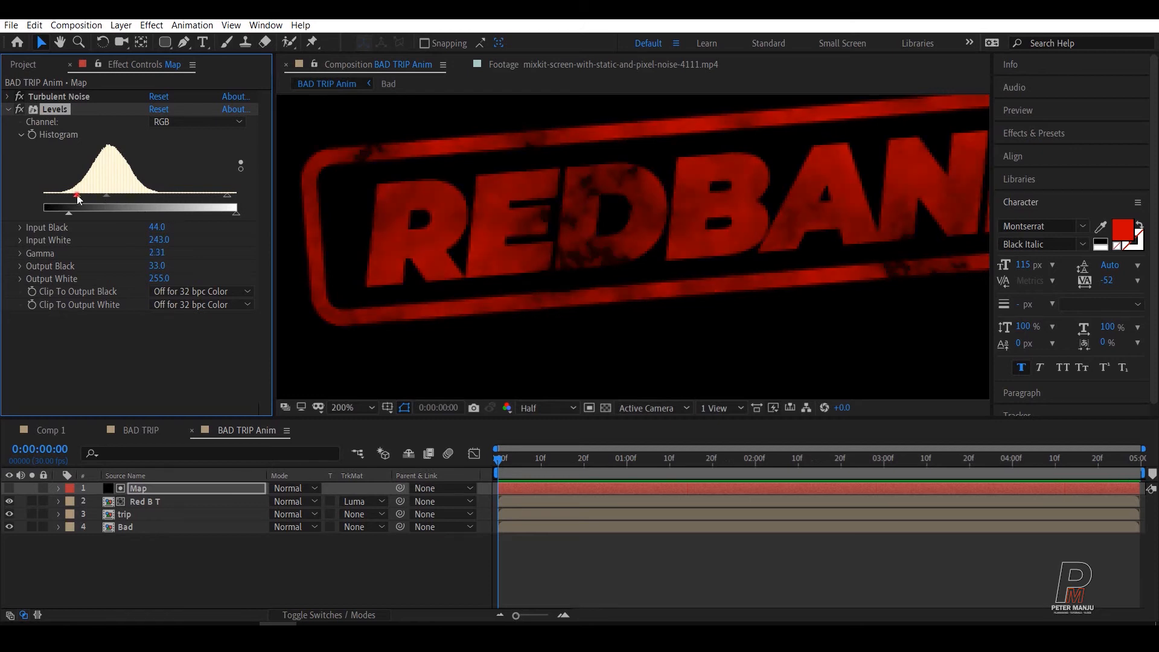
Step: Set the Map layer's Levels to input black 52, input white 175, gamma 2.36 and output black 45
left_click_drag(77, 195, 73, 195)
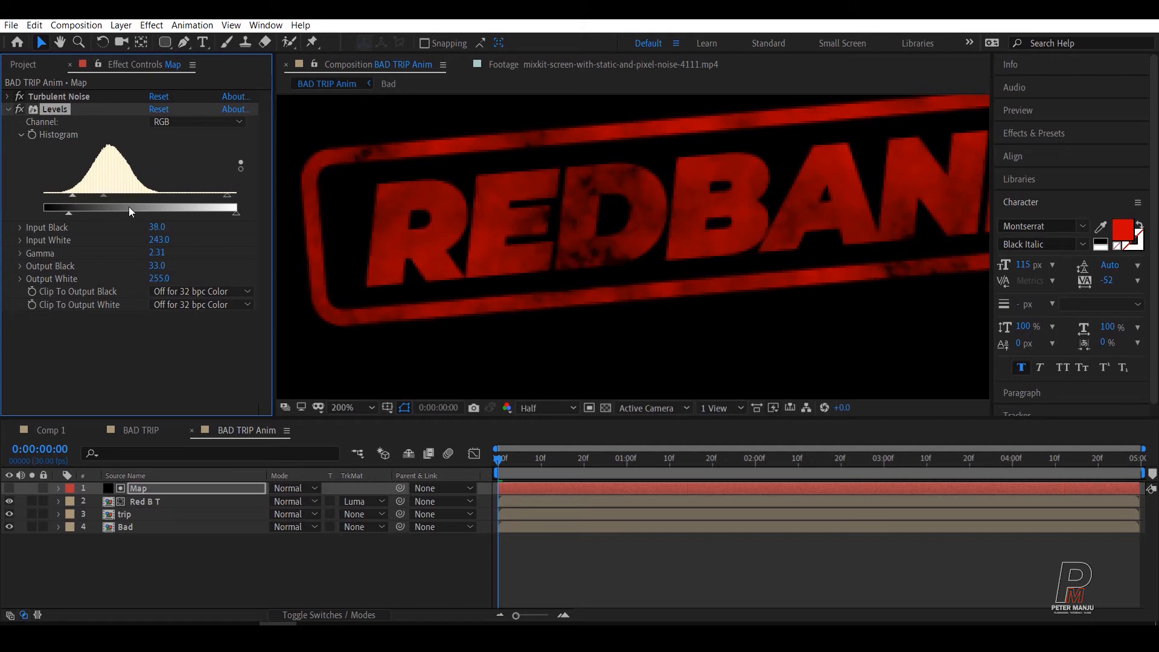
scroll(783, 217, "down", 2)
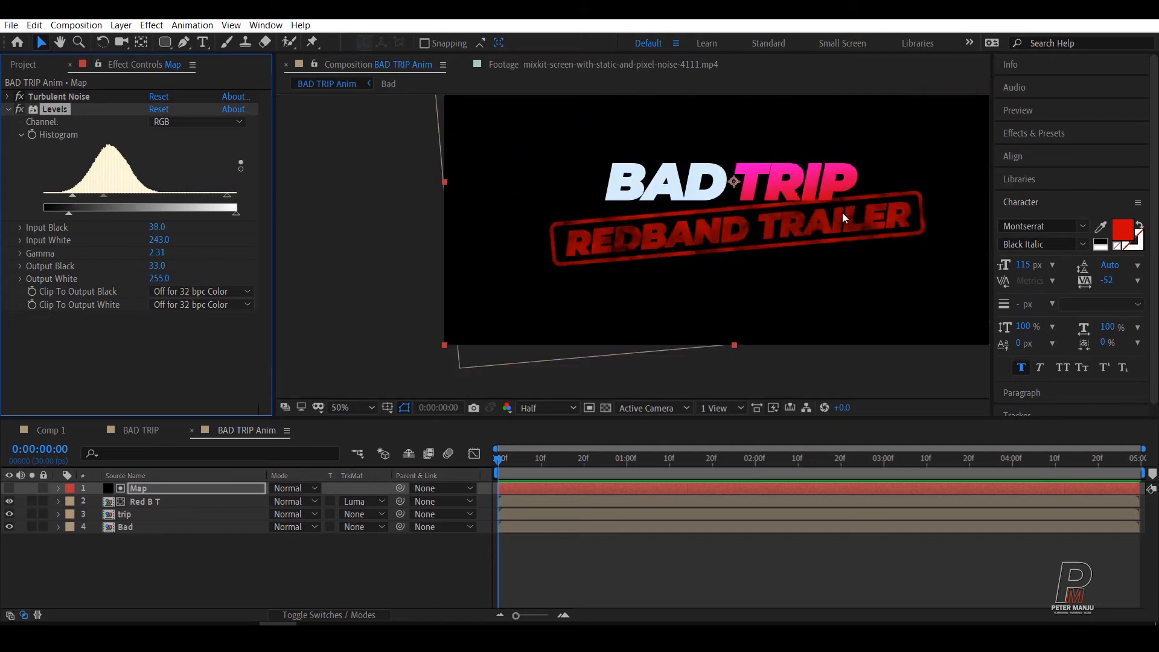
scroll(843, 217, "up", 1)
left_click_drag(887, 222, 682, 253)
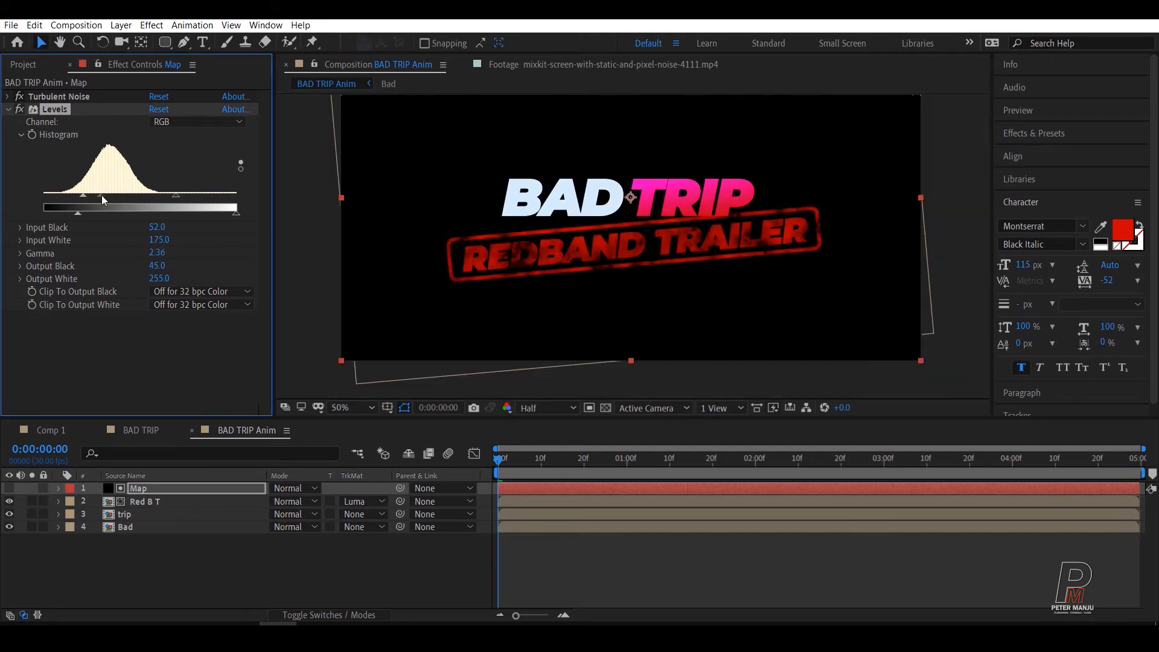
scroll(742, 269, "up", 2)
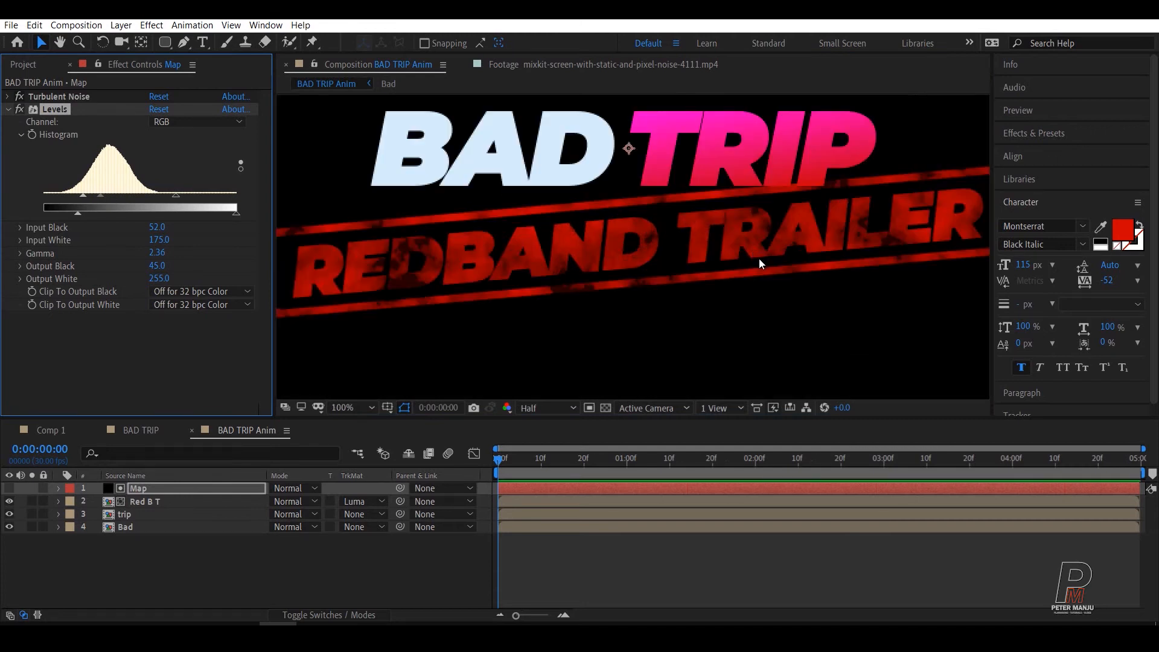
Step: Set the Map layer's Levels gamma to 1.55 and input white to 134, keeping input black at 52, and collapse the effect
left_click_drag(85, 197, 82, 196)
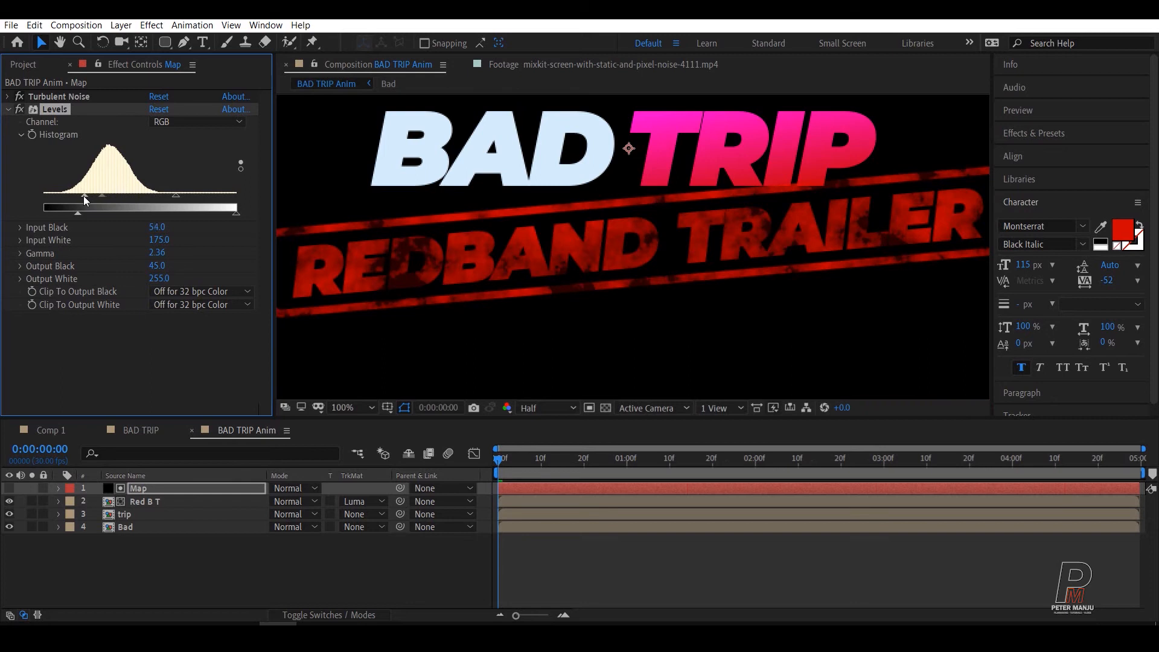
left_click(103, 195)
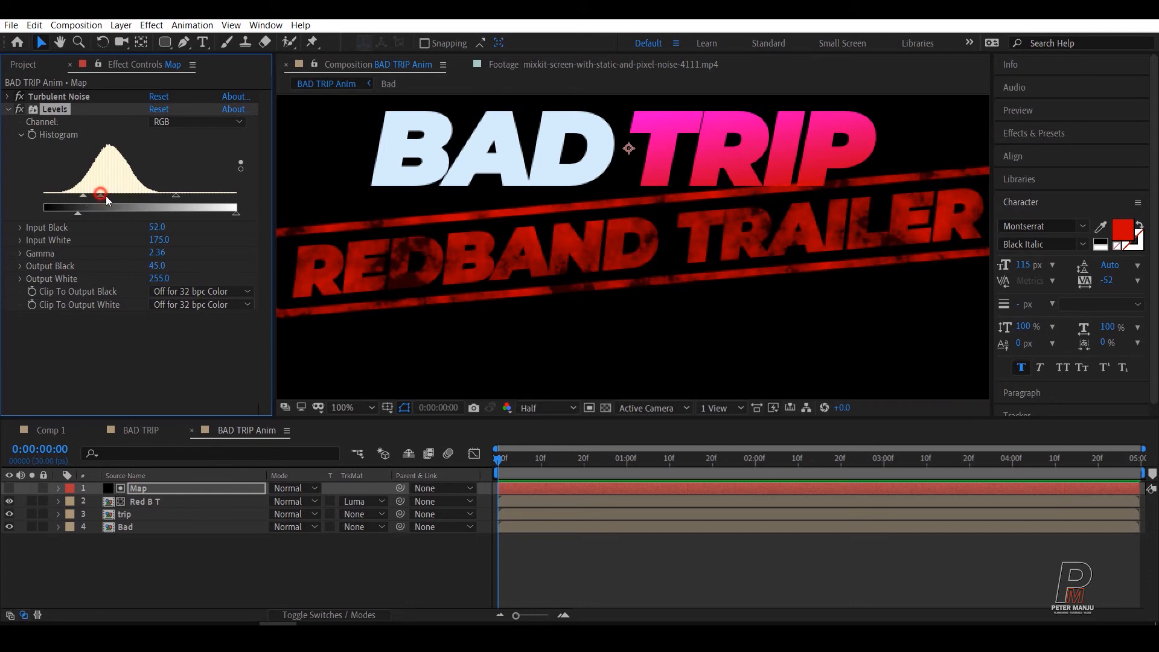
left_click_drag(111, 194, 123, 195)
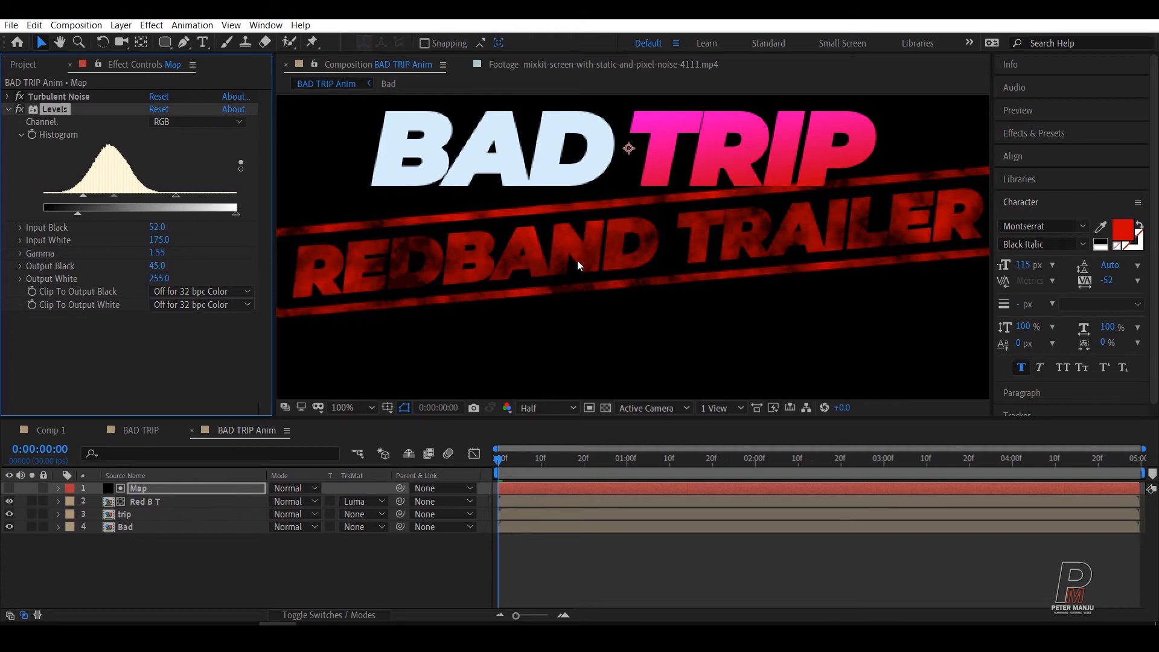
scroll(758, 182, "down", 1)
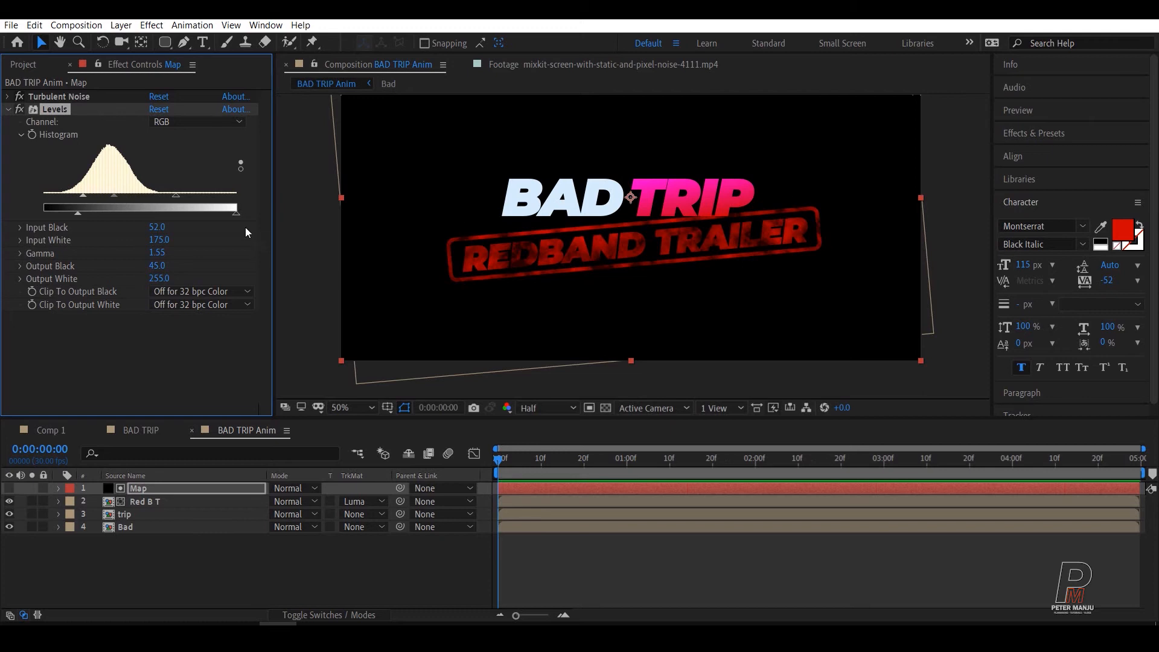
mouse_move(177, 199)
left_mouse_down()
mouse_move(199, 199)
mouse_move(157, 195)
left_mouse_up()
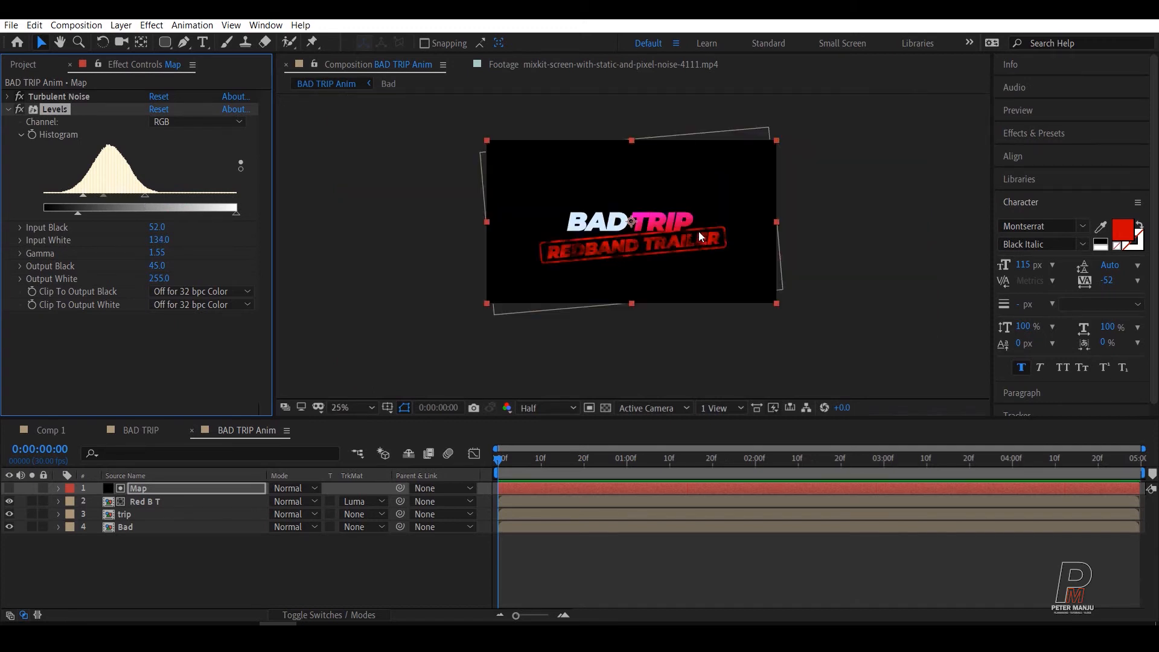
left_click(156, 581)
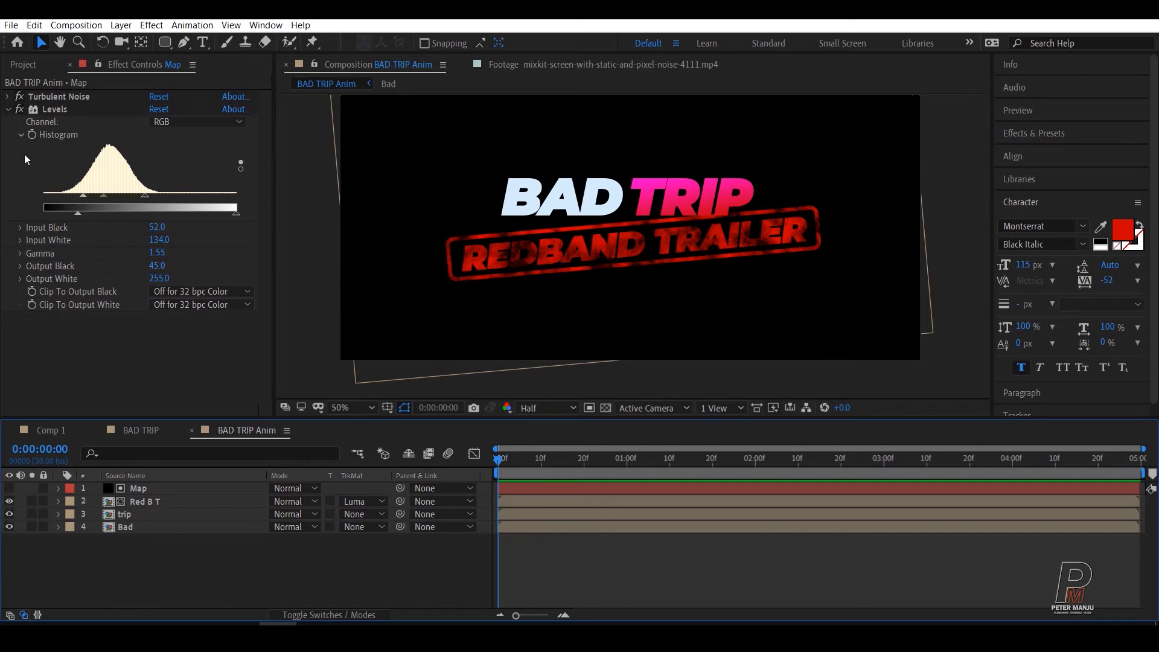
left_click(12, 110)
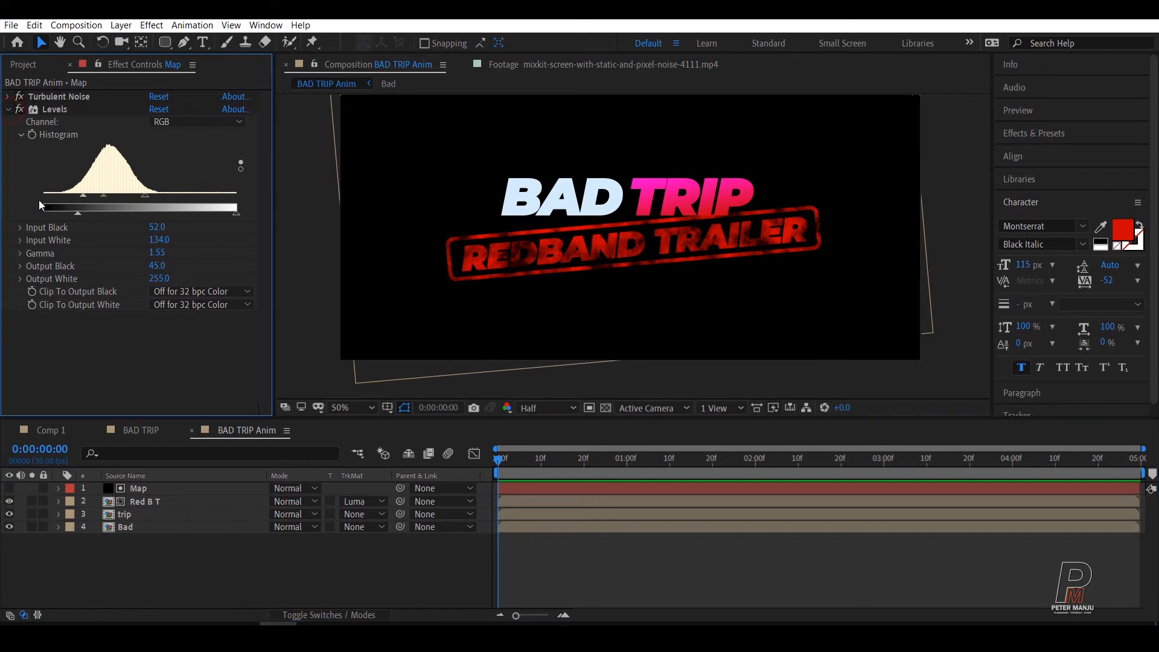
left_click(8, 109)
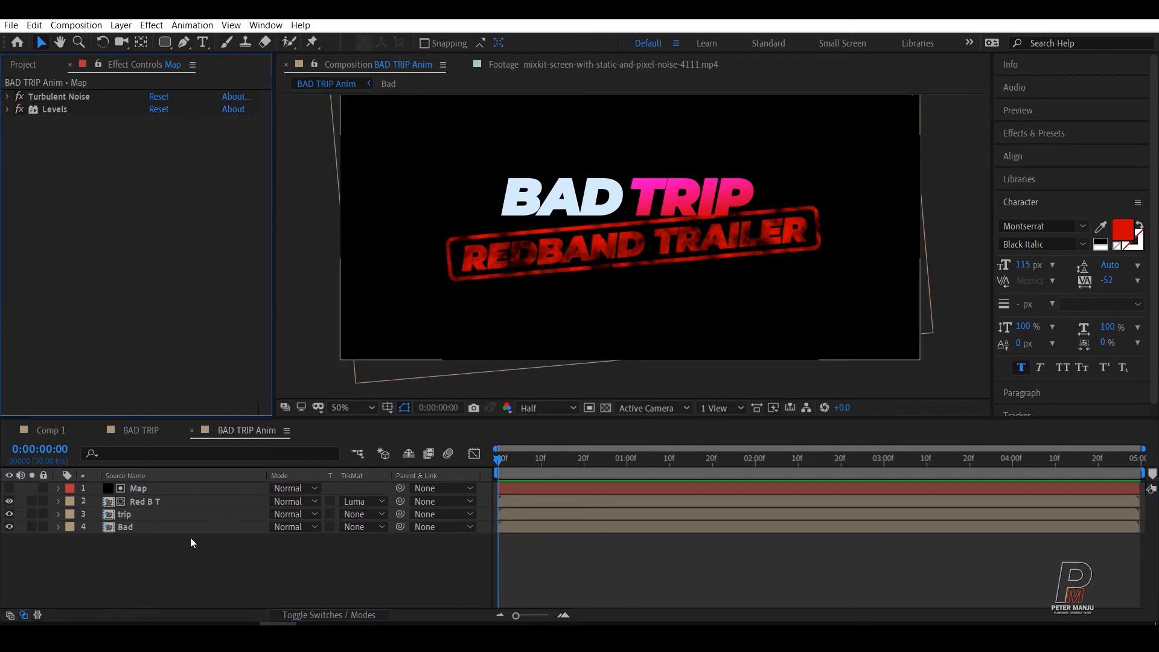
Step: Pre-compose the Map and Red B T layers into a new composition named RED B T, moving all attributes into it
left_click(147, 503)
left_click(138, 489, "shift")
right_click(140, 489)
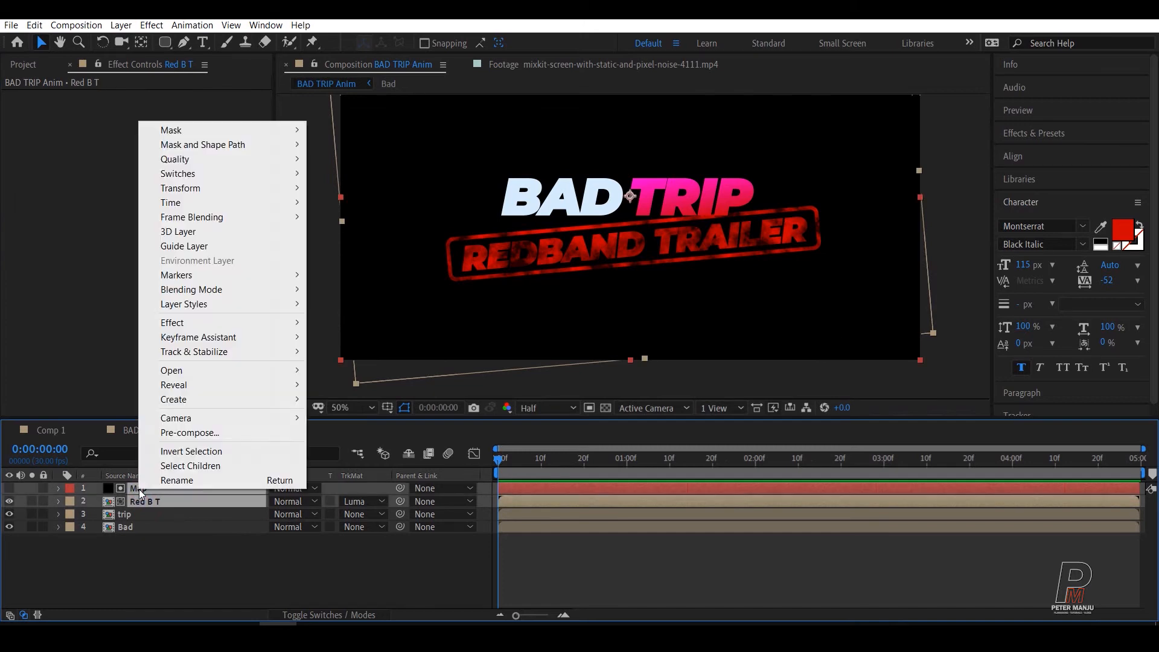
left_click(189, 432)
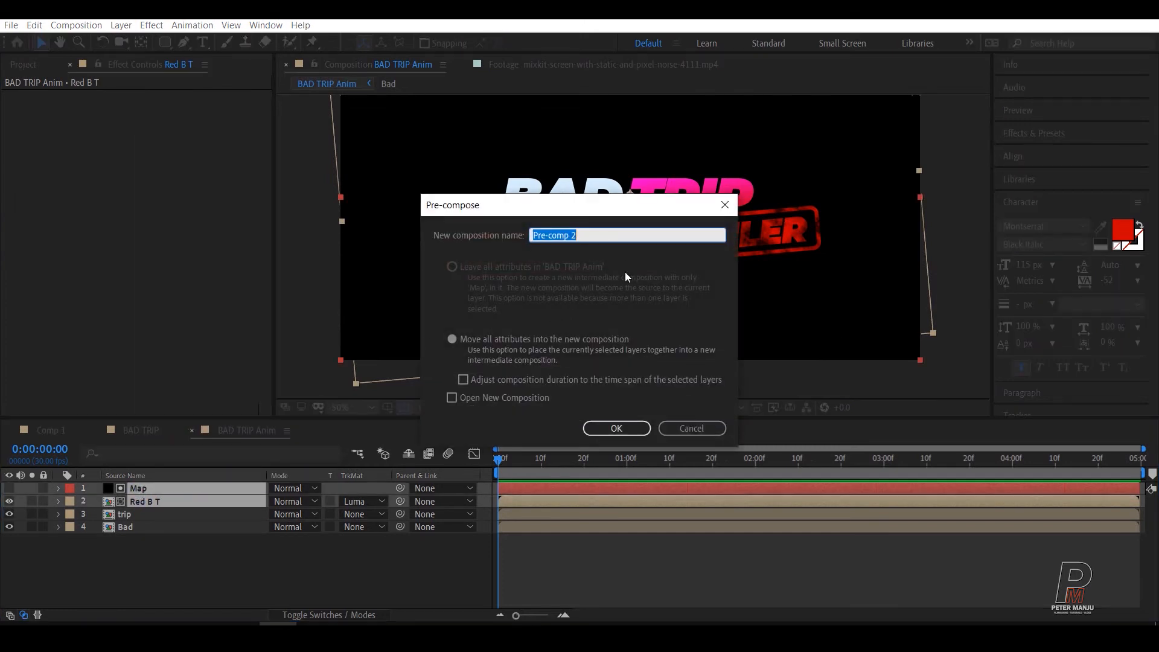
type("RED B T")
left_click(616, 428)
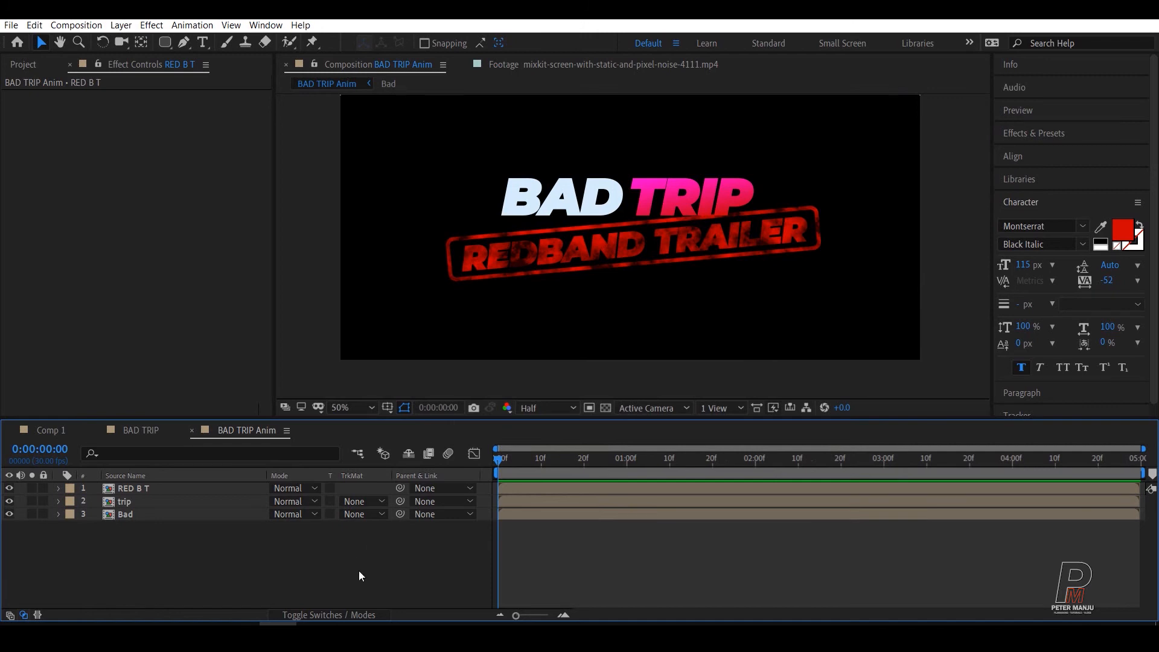
left_click(310, 563)
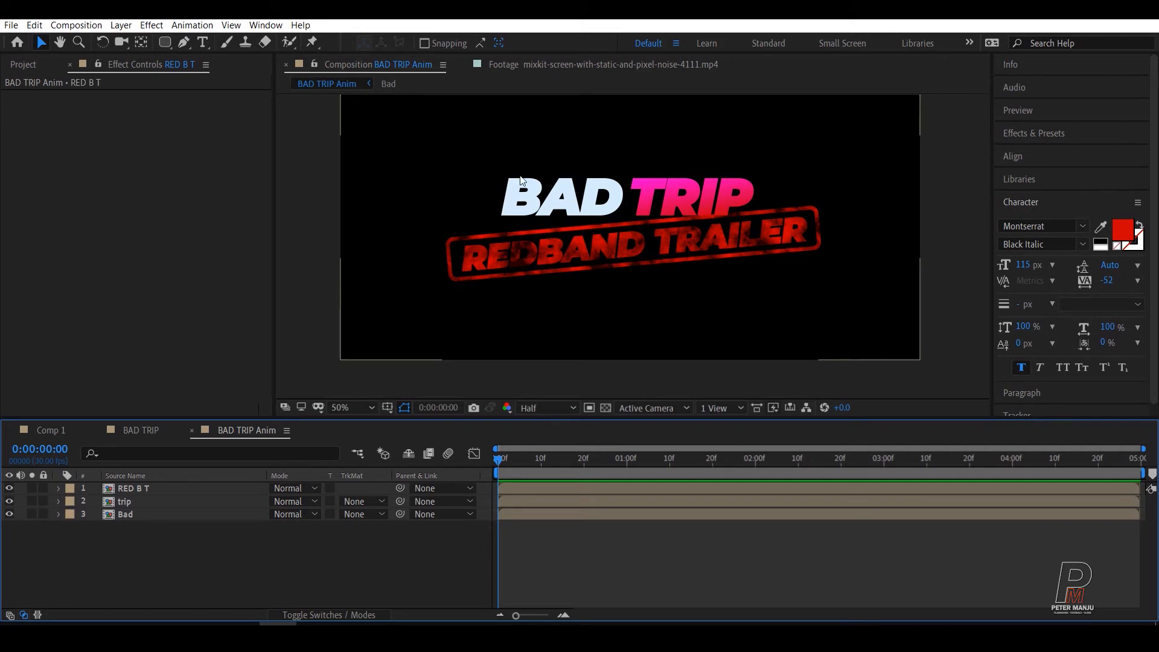
Step: Reveal the Bad layer's Transform properties and play back the composition
left_click(119, 519)
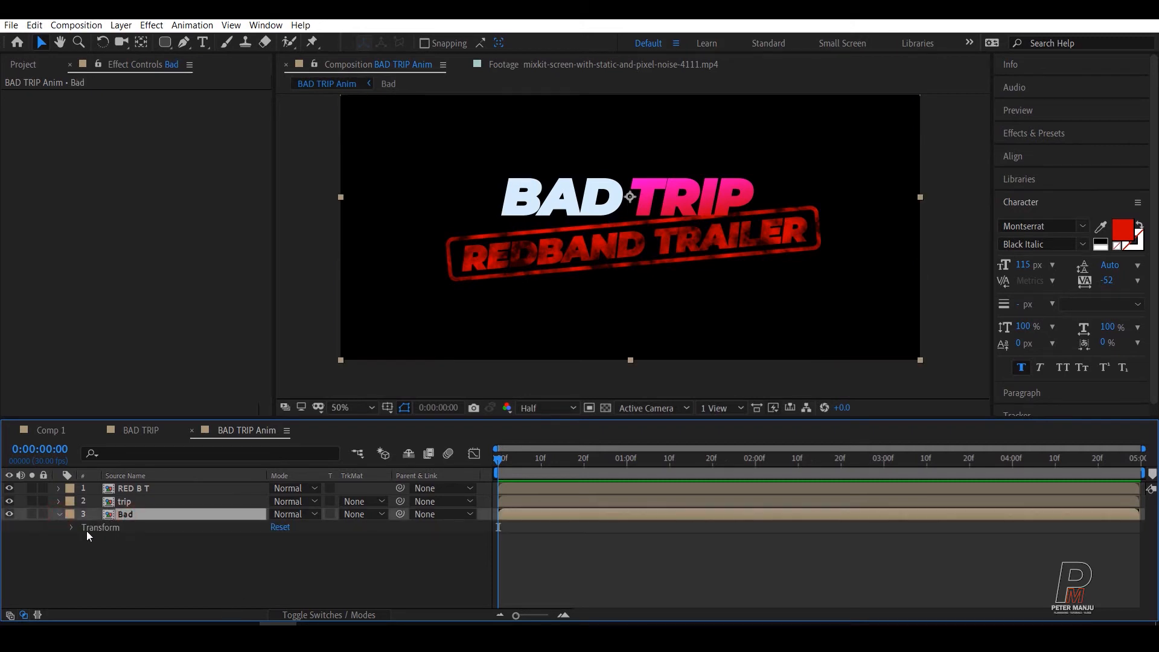
left_click(103, 531)
left_click(73, 528)
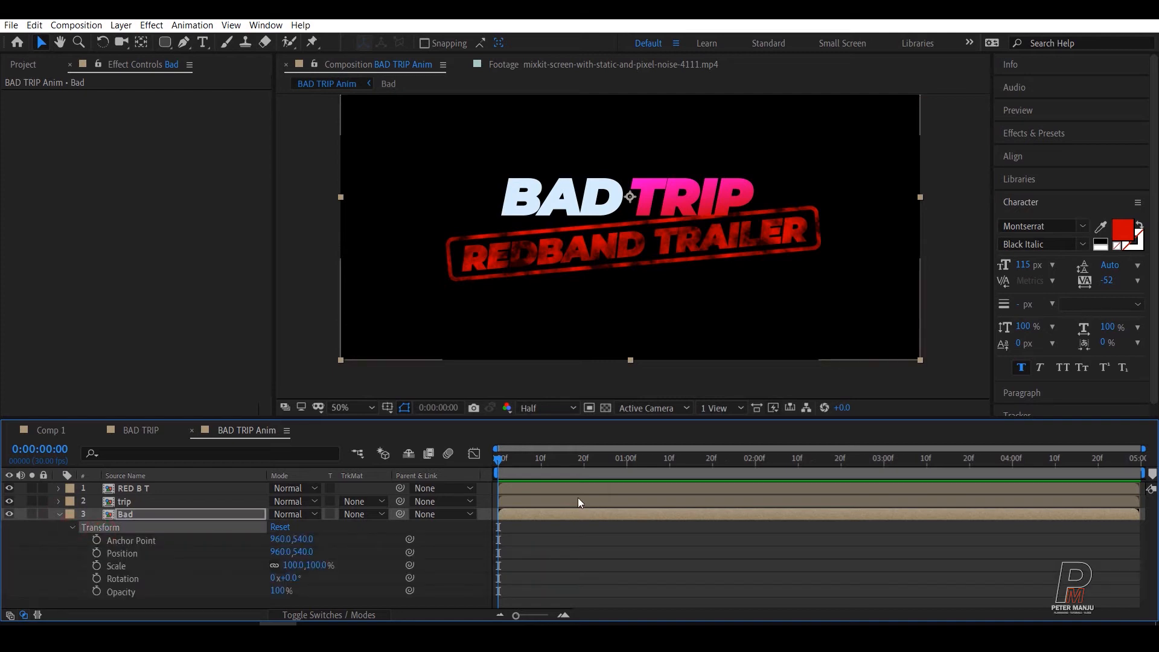
key("space")
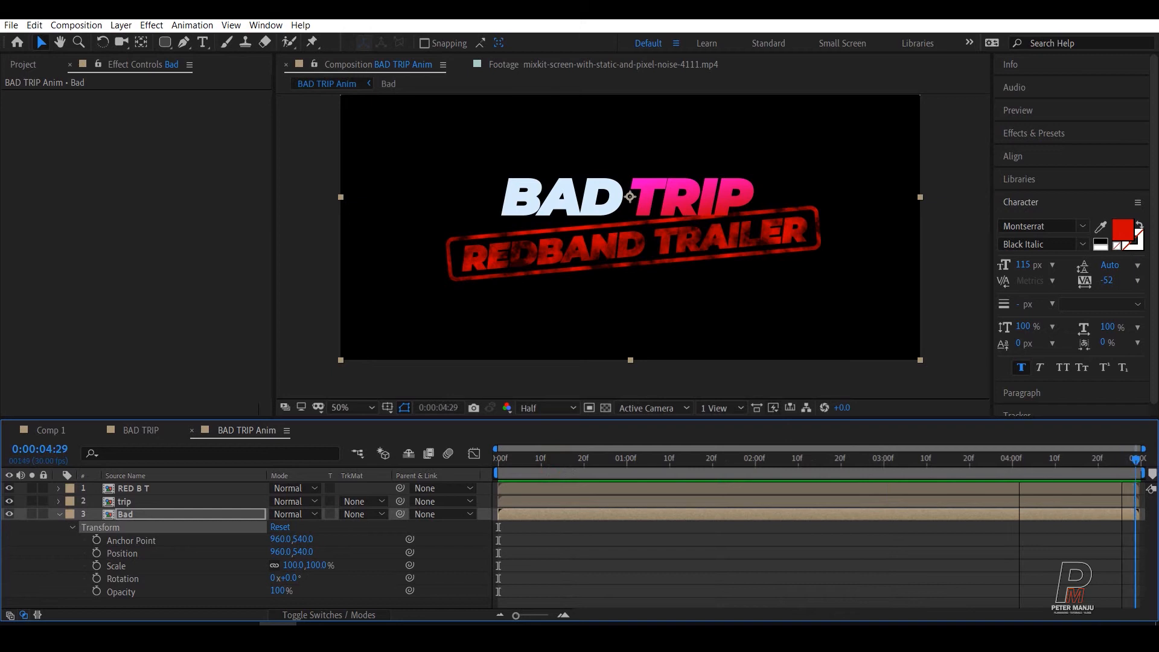
Step: Move the playhead to 0:00:01:01, collapse the Bad layer's properties, and shorten the work area to end just past the playhead
left_click_drag(968, 476, 633, 457)
left_click(688, 553)
key("u")
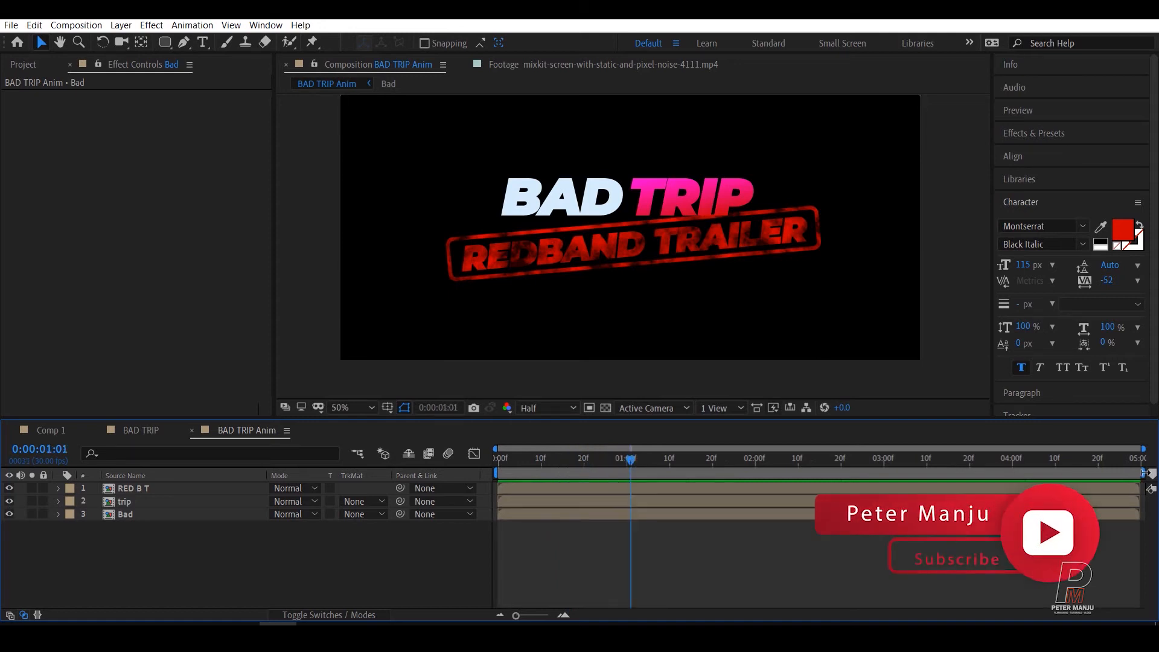
left_click_drag(1142, 473, 644, 483)
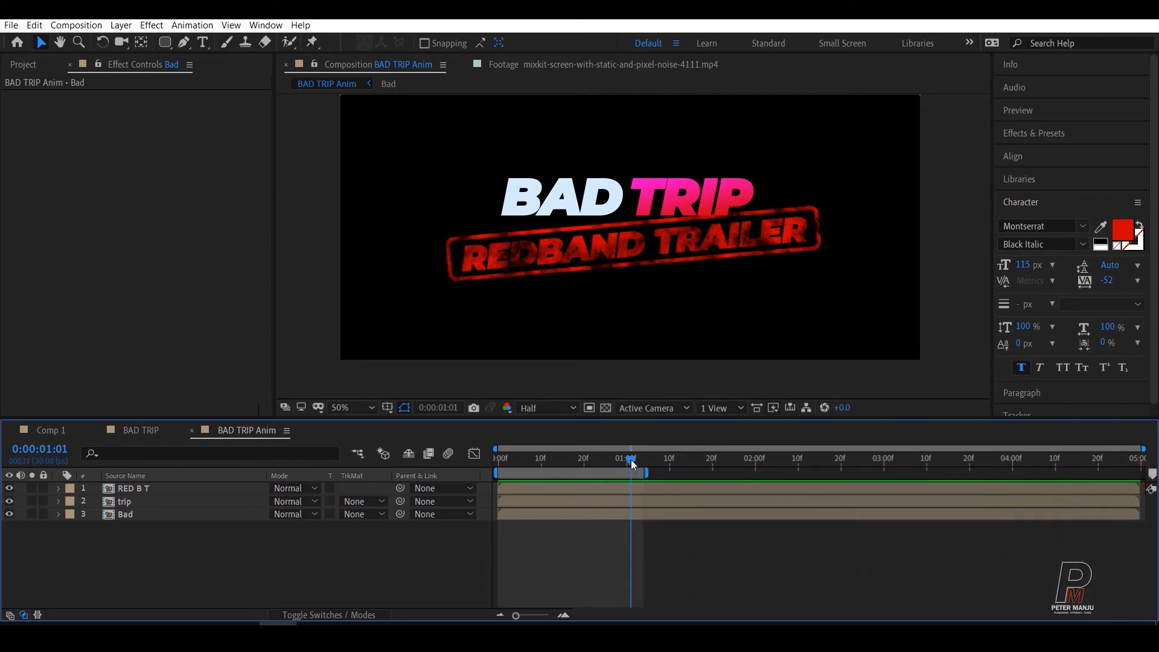
Step: Keyframe the Bad layer's Opacity at 0% on 0:00:00:00 and 100% on 0:00:00:01
left_click_drag(574, 461, 490, 480)
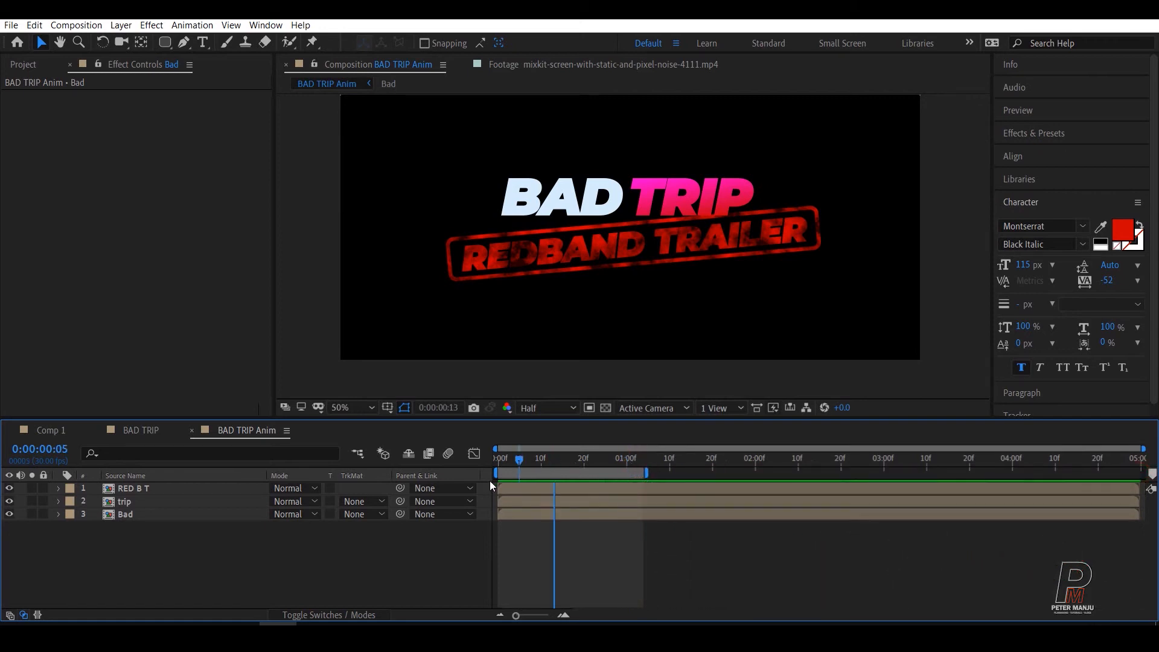
left_click(120, 514)
left_click(58, 514)
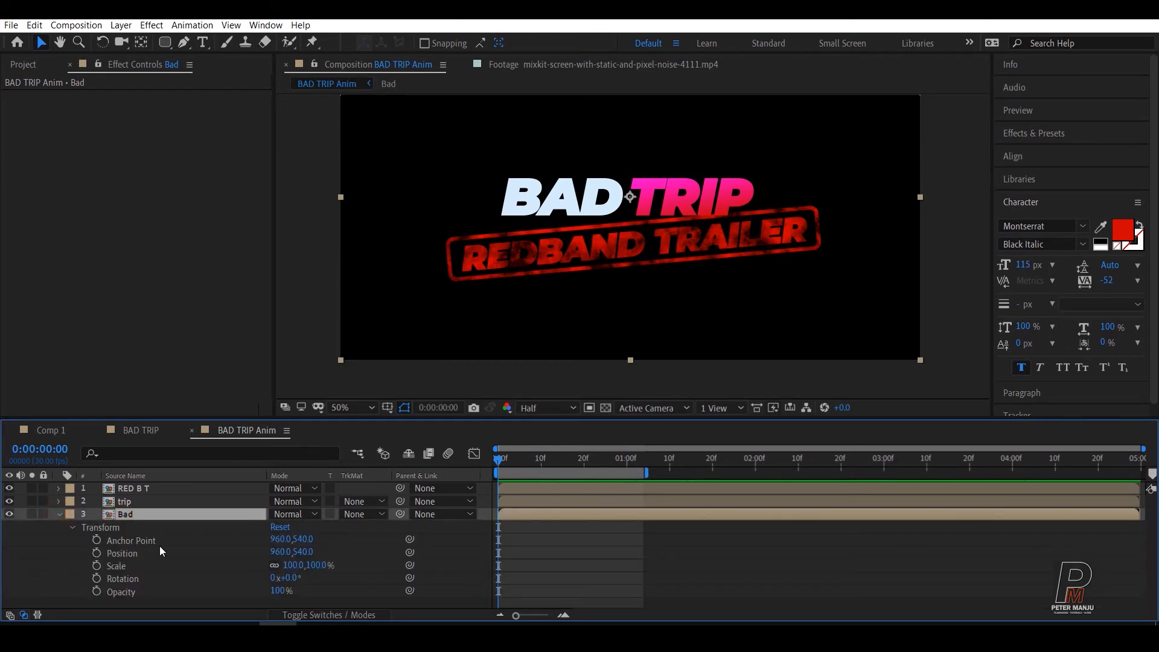
left_click(126, 595)
left_click(97, 591)
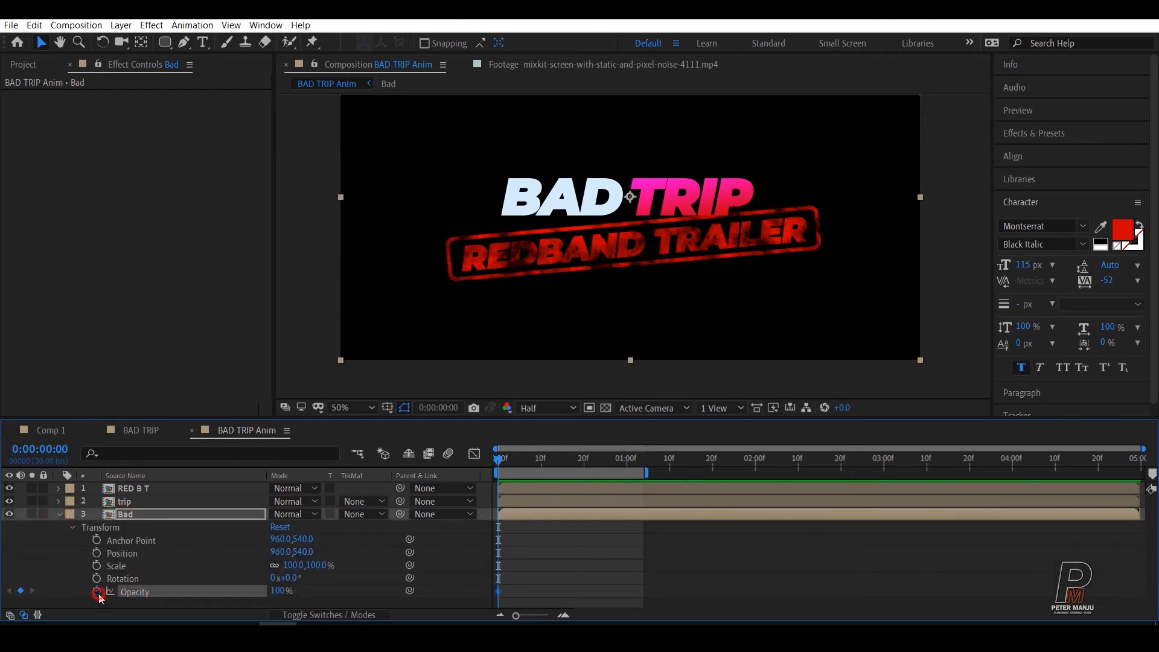
left_click_drag(270, 589, 53, 604)
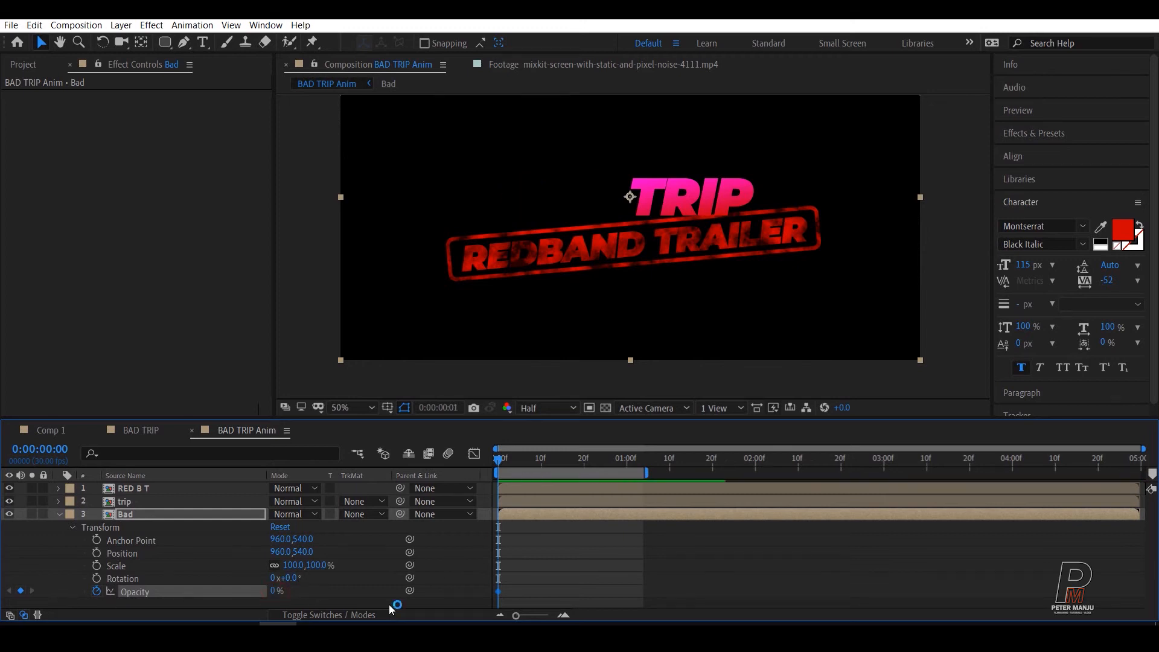
key("Page_Down")
left_click_drag(277, 593, 720, 595)
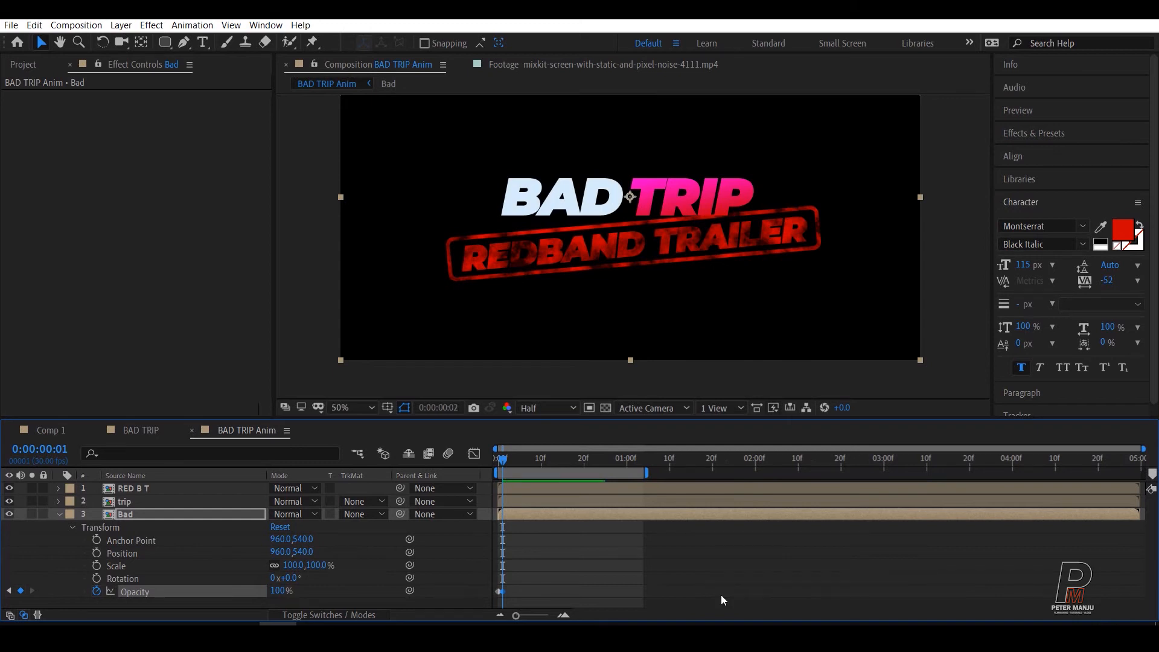
Step: Add Bad layer Opacity keyframes of 100% at 0:00:00:05, 0% at 0:00:00:06, and 100% at 0:00:00:07
key("Page_Down")
key("Page_Down")
key("Page_Down")
key("Page_Down")
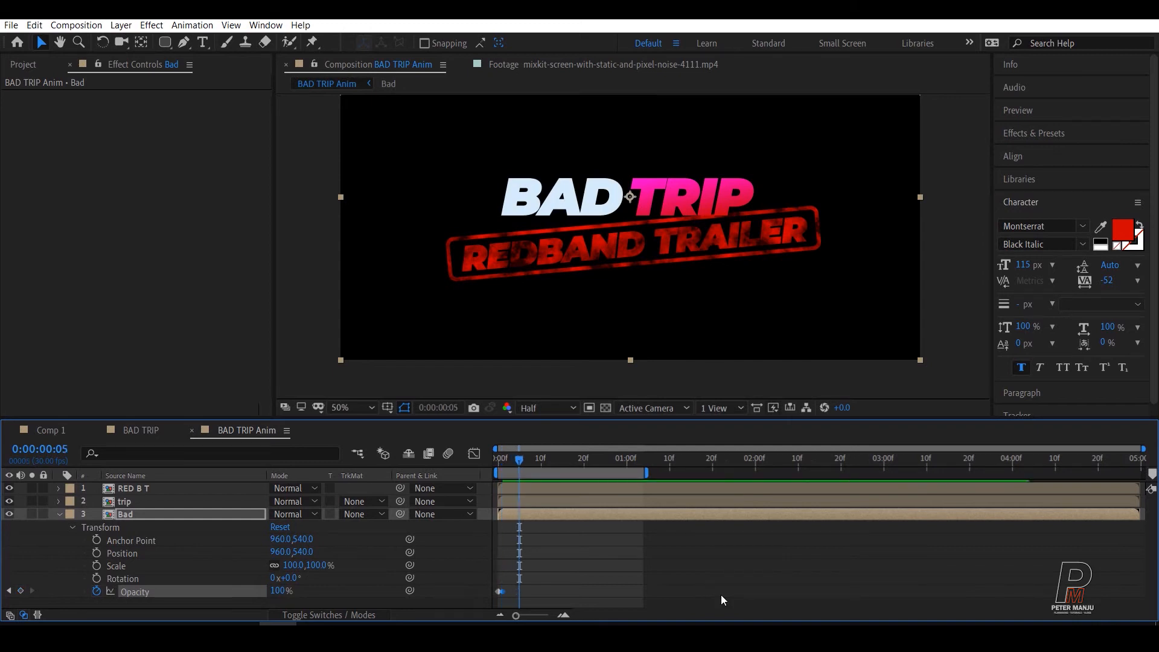
left_click(20, 590)
key("Page_Down")
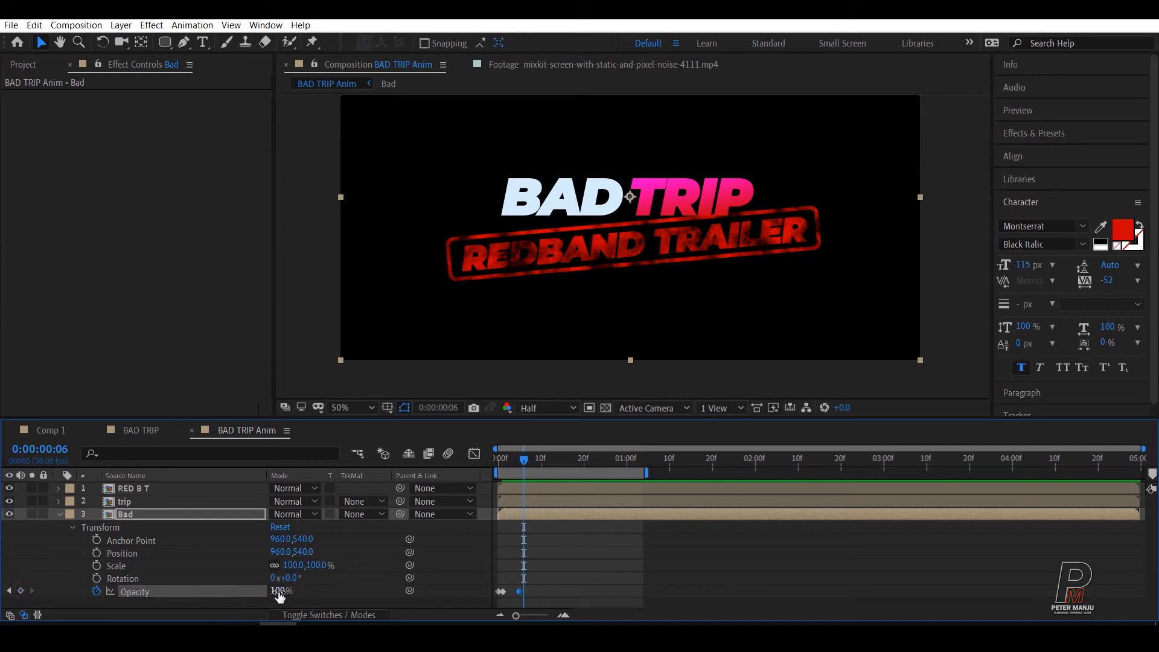
left_click_drag(279, 596, 2, 564)
key("Page_Down")
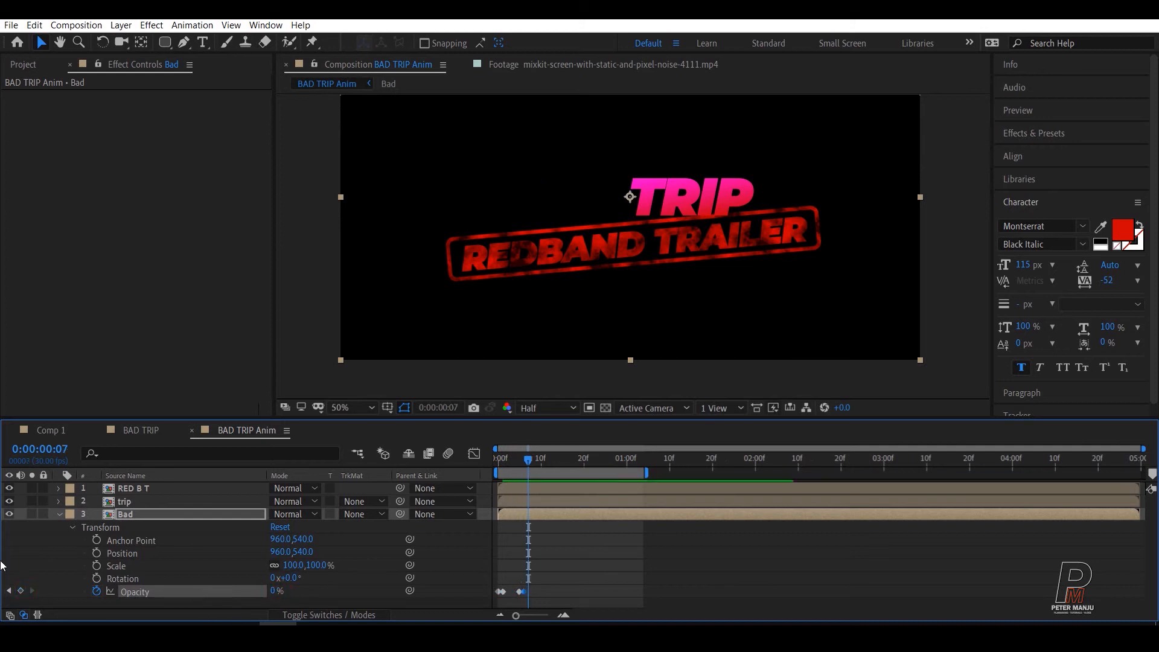
left_click_drag(278, 590, 741, 584)
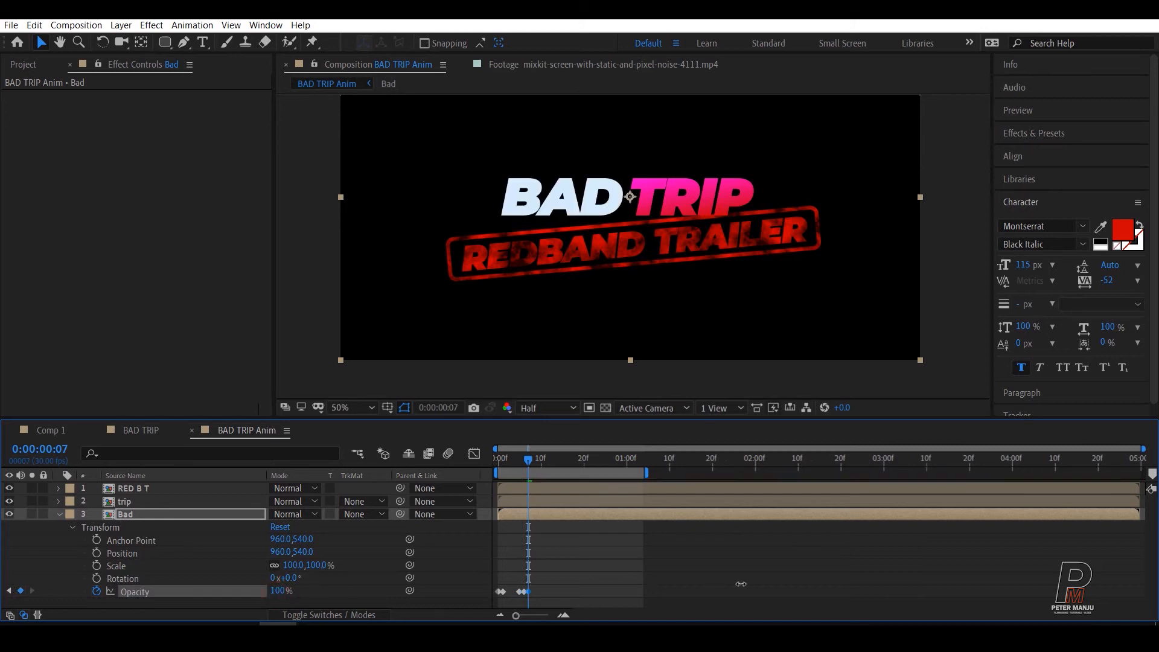
Step: Add Bad layer Opacity keyframes of 100% at 0:00:00:11, 0% at 0:00:00:12, and 100% at 0:00:00:13
key("Page_Down")
key("Page_Down")
key("Page_Down")
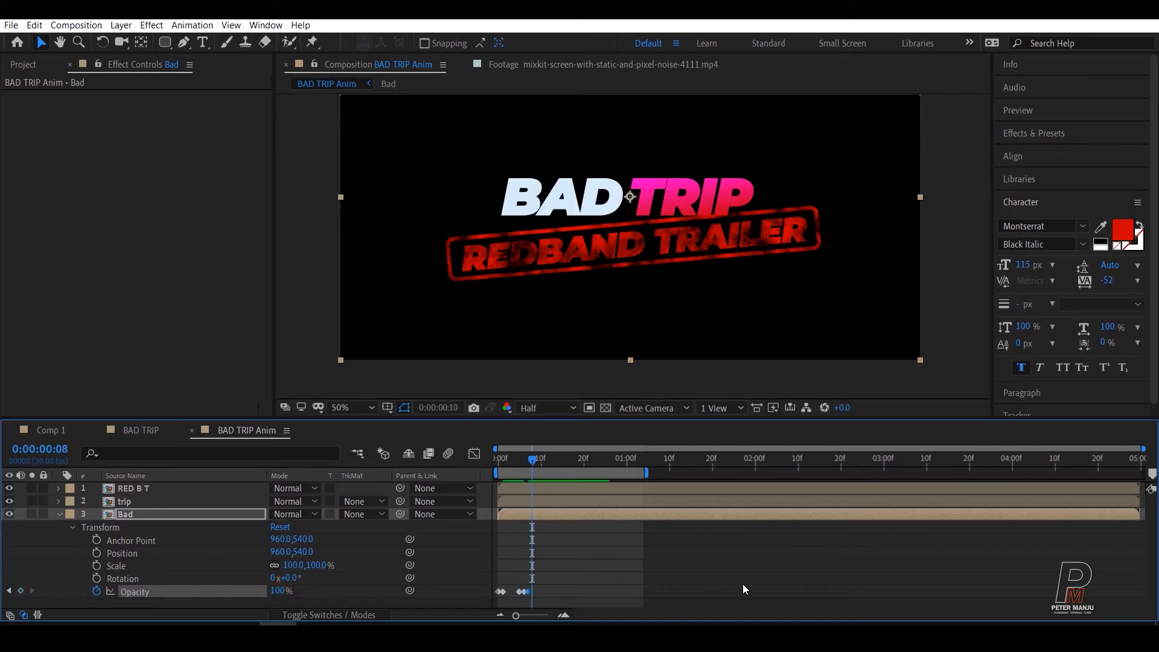
key("Page_Down")
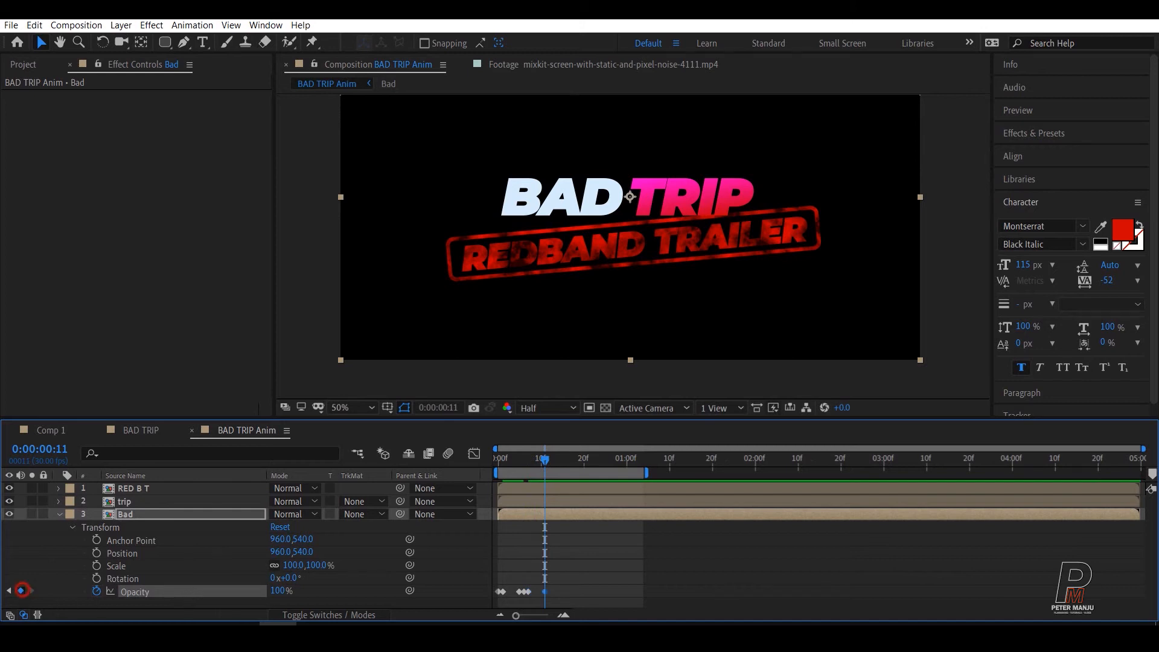
key("Page_Down")
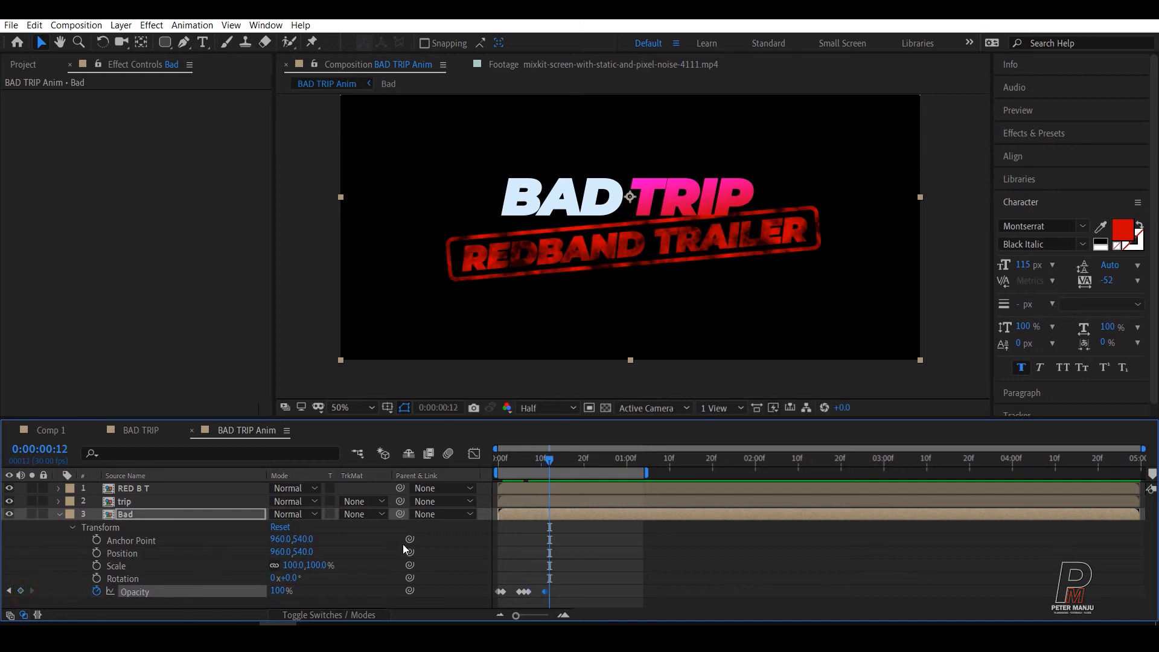
left_click_drag(280, 590, 75, 589)
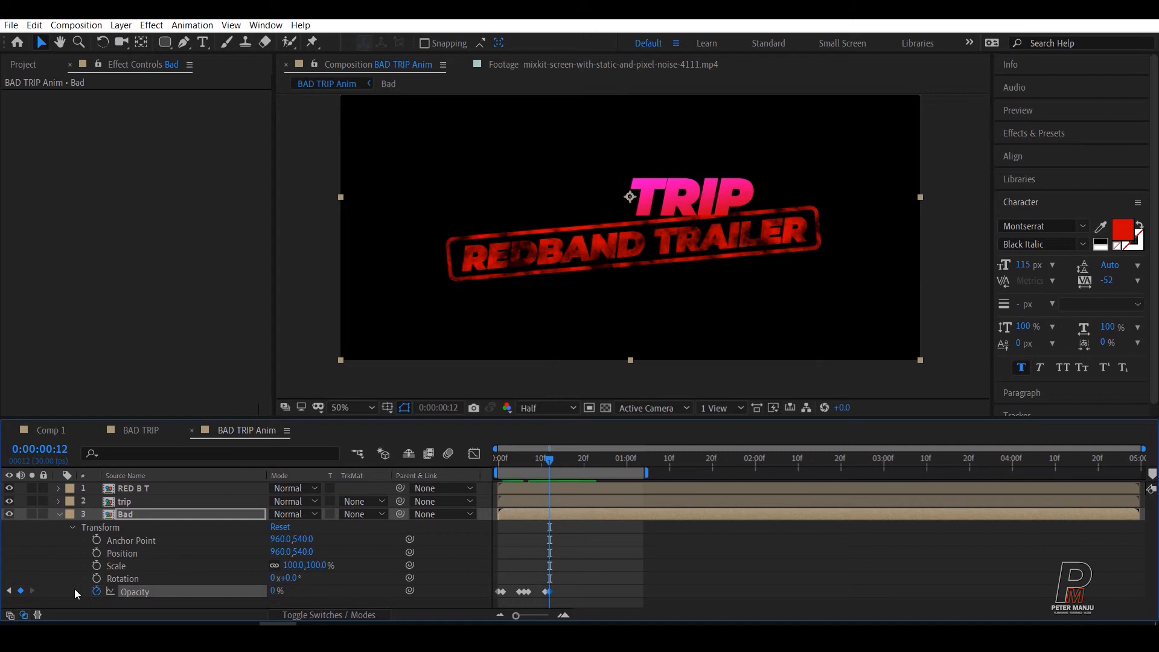
key("Page_Down")
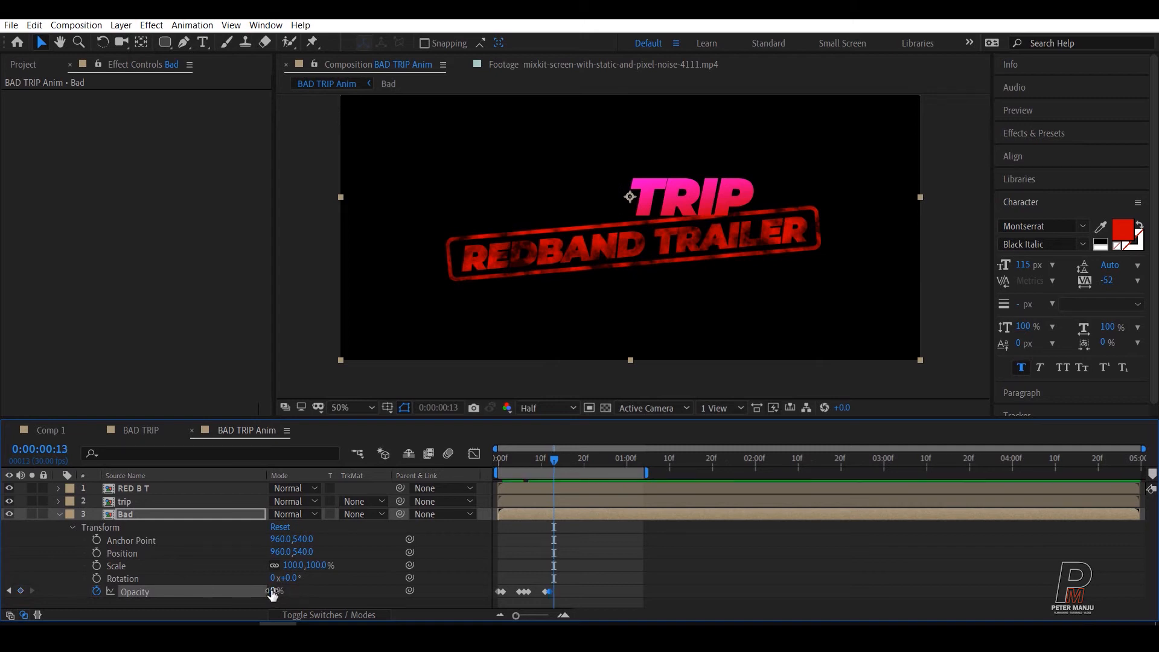
left_click_drag(274, 591, 522, 575)
Step: Add Bad layer Opacity keyframes of 100% at 0:00:00:19, 0% at 0:00:00:20, and 100% at 0:00:00:22
key("space")
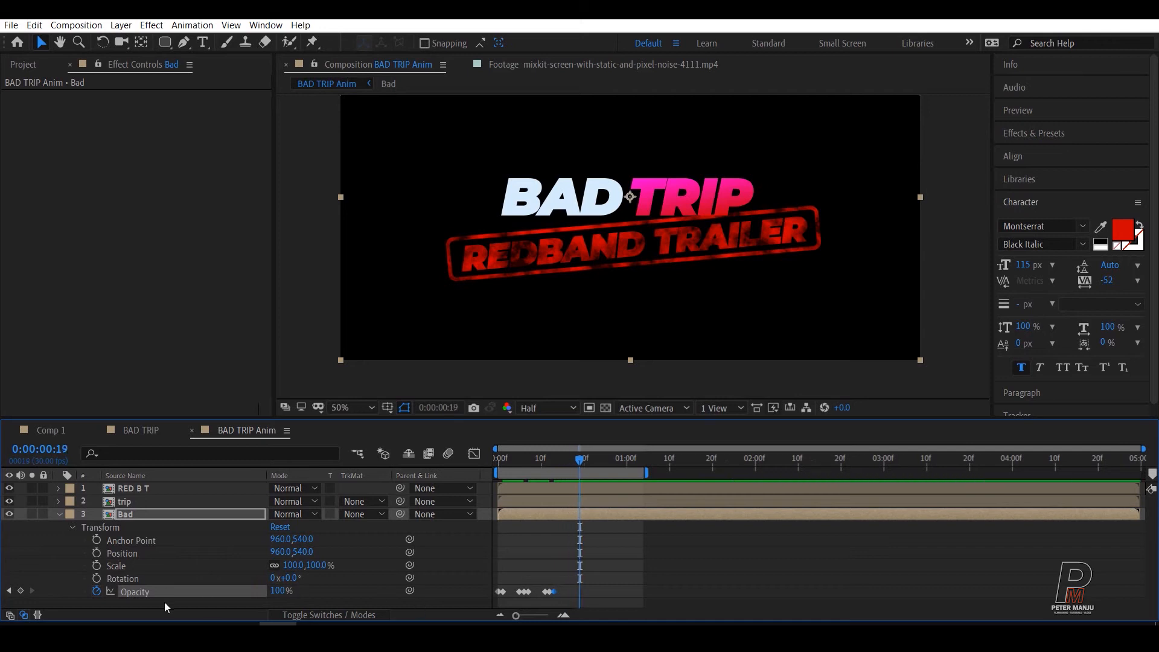
left_click(21, 591)
key("Page_Down")
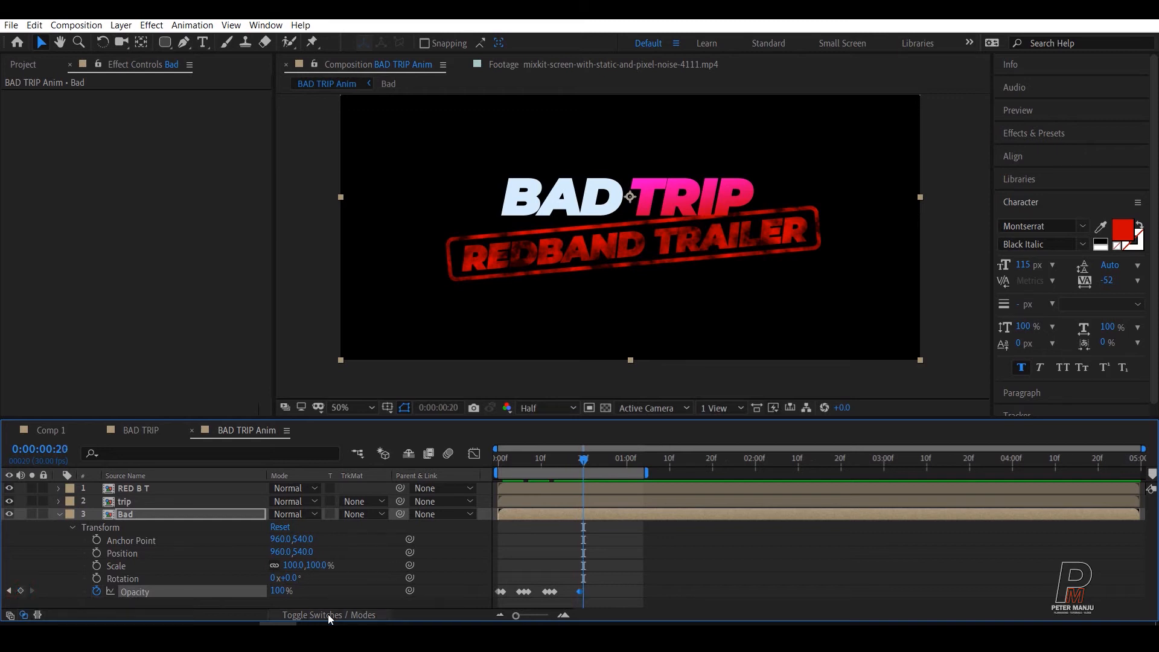
left_click_drag(283, 597, 162, 594)
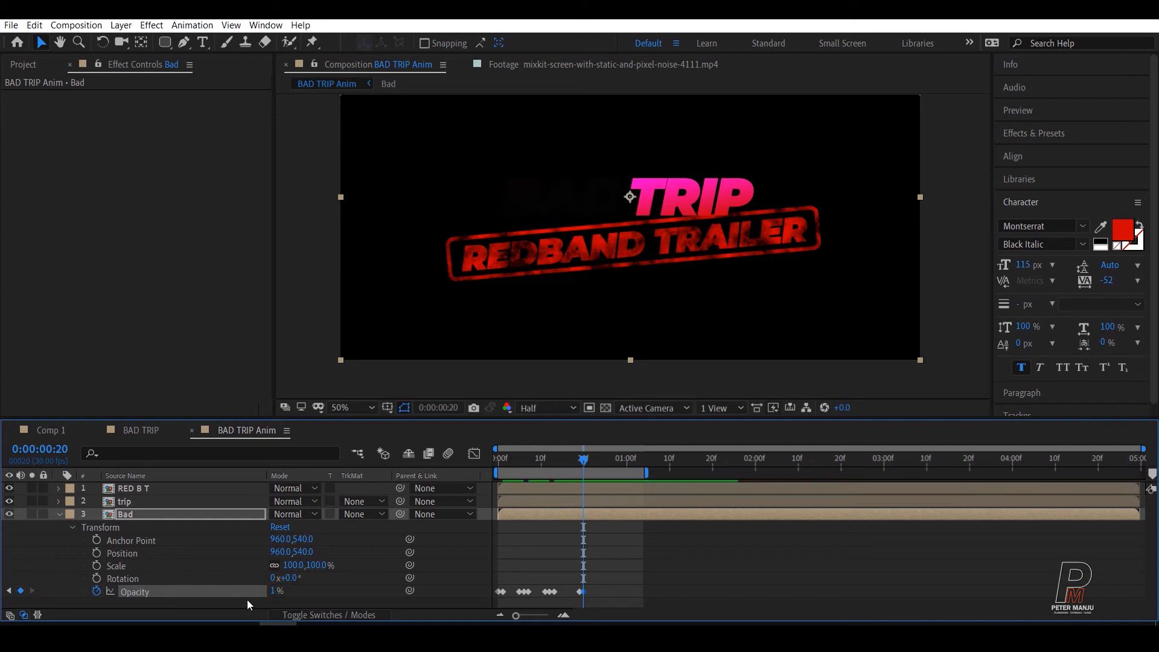
left_click_drag(272, 591, 230, 593)
key("Page_Down")
key("Page_Down")
left_click_drag(276, 593, 339, 582)
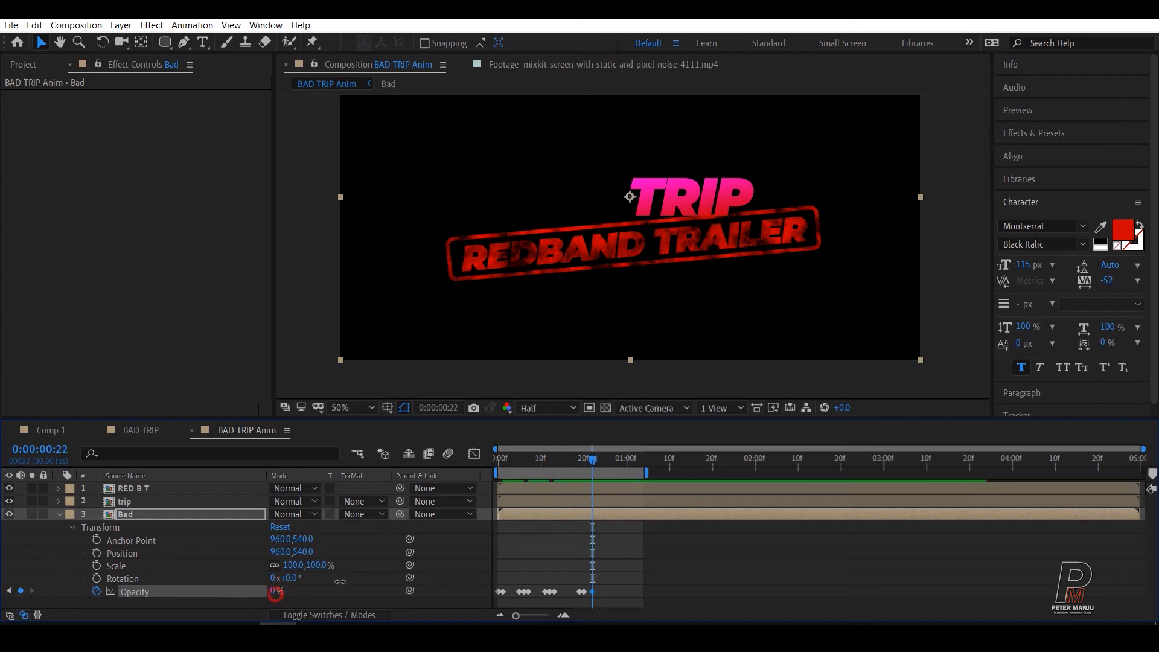
Step: Add Bad layer Opacity keyframes of 100% at 0:00:00:27, 0% at 0:00:00:28, and 100% at 0:00:01:00
key("Page_Down")
mouse_move(602, 460)
left_mouse_down()
mouse_move(580, 466)
mouse_move(596, 462)
left_mouse_up()
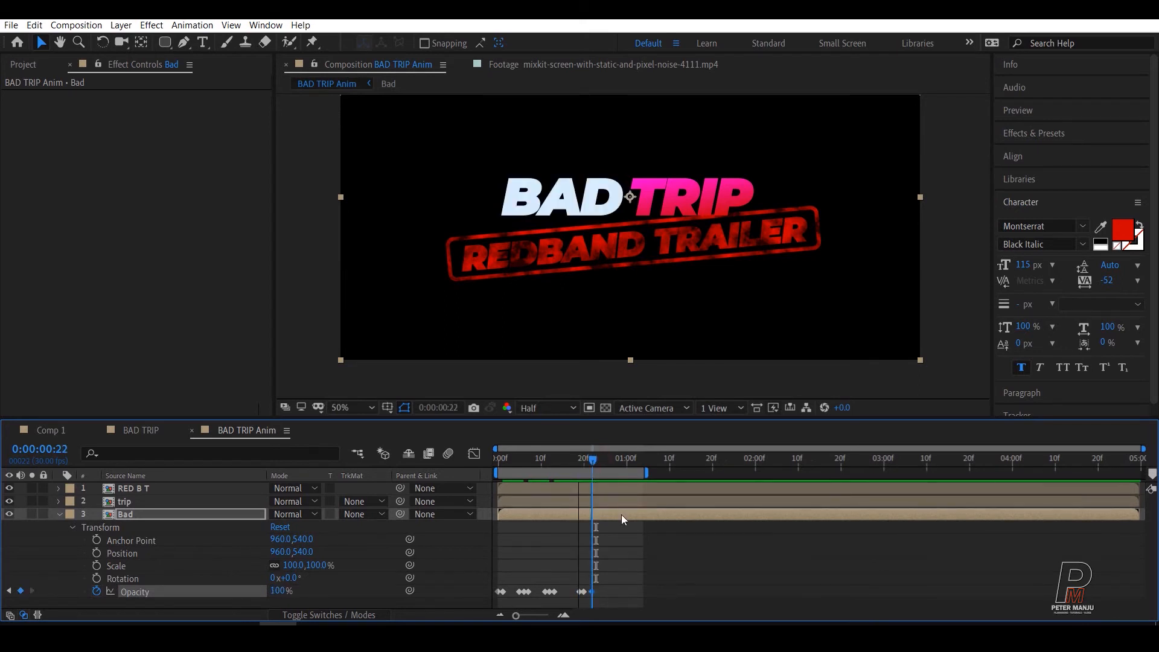
key("Page_Down")
key("Page_Down")
key("Page_Down")
key("Page_Down")
key("Page_Down")
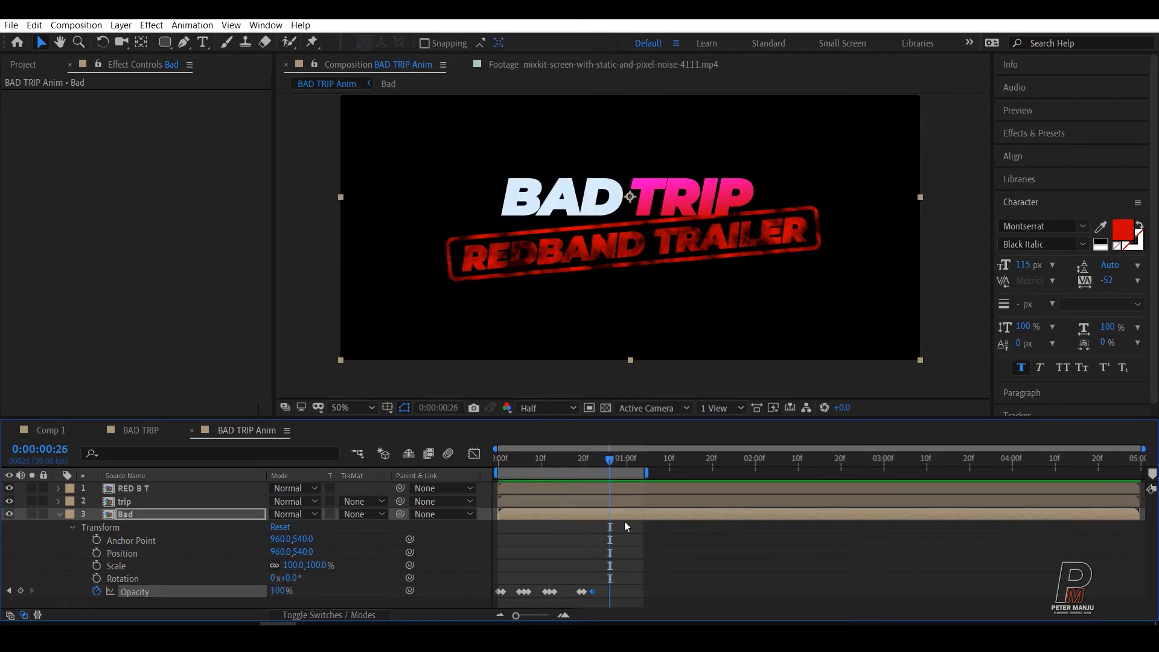
left_click(20, 590)
key("Page_Down")
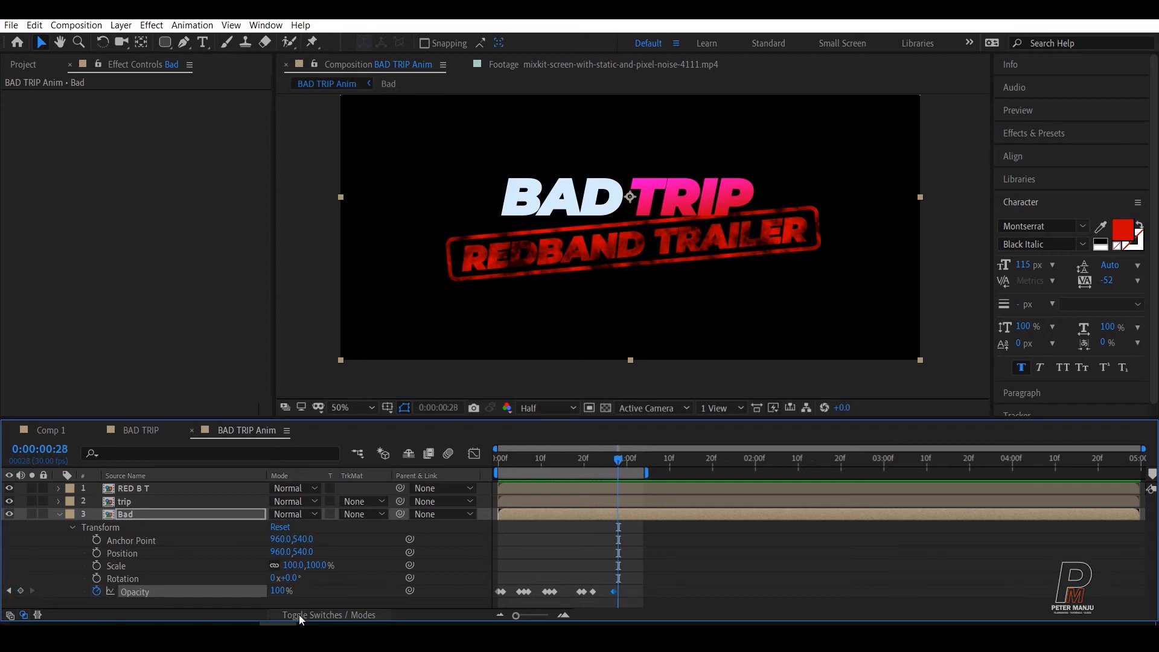
left_click_drag(282, 593, 128, 602)
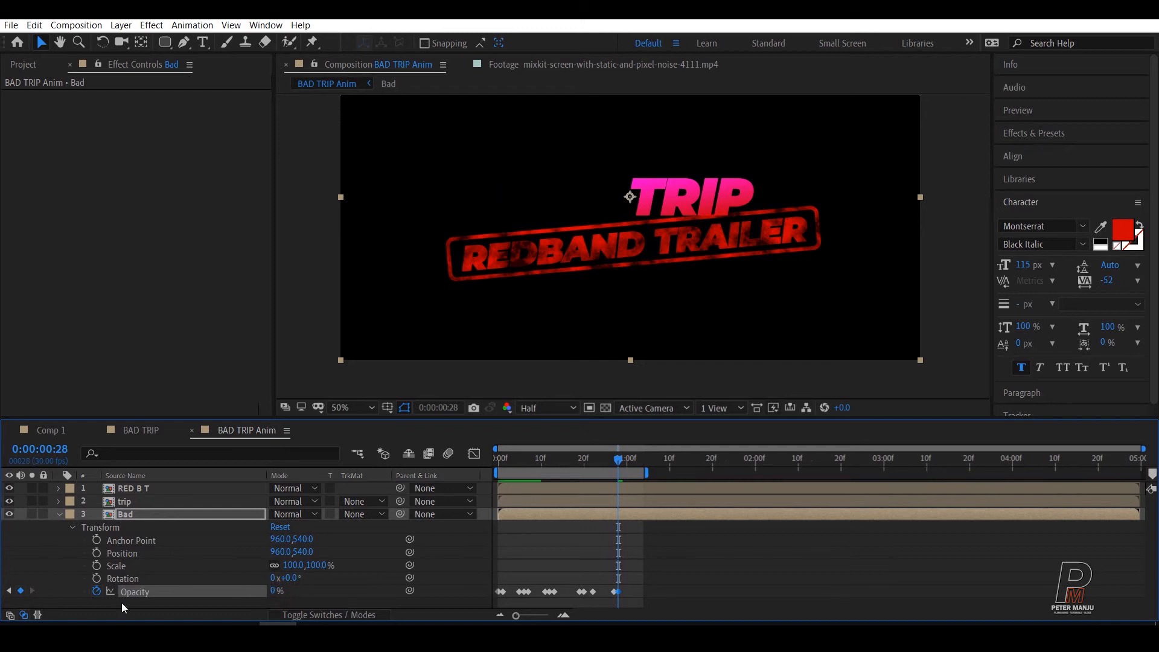
key("Page_Down")
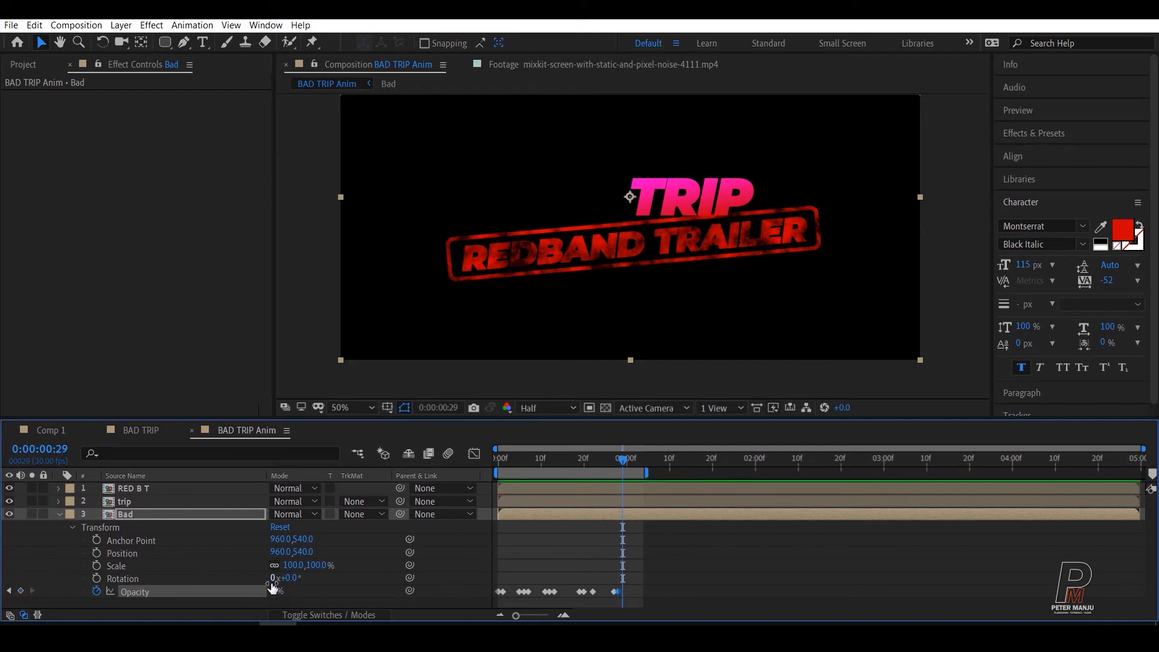
key("Page_Down")
left_click_drag(273, 593, 362, 587)
Step: Play back the BAD flicker animation from the start of the composition
left_click_drag(625, 460, 465, 486)
key("space")
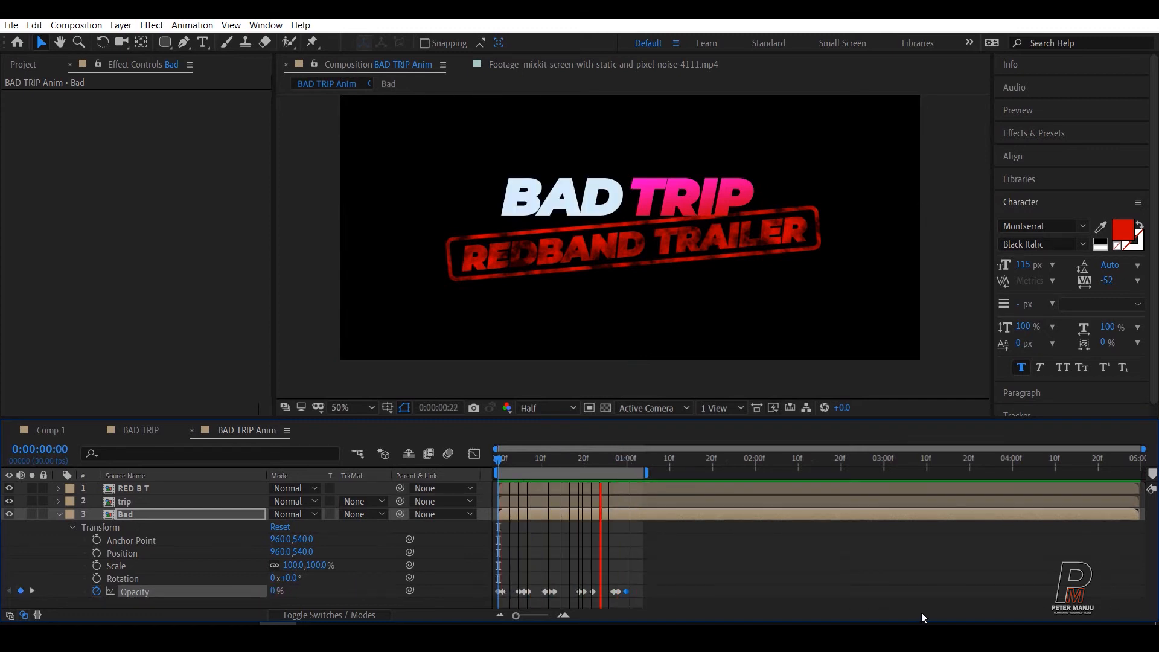
key("space")
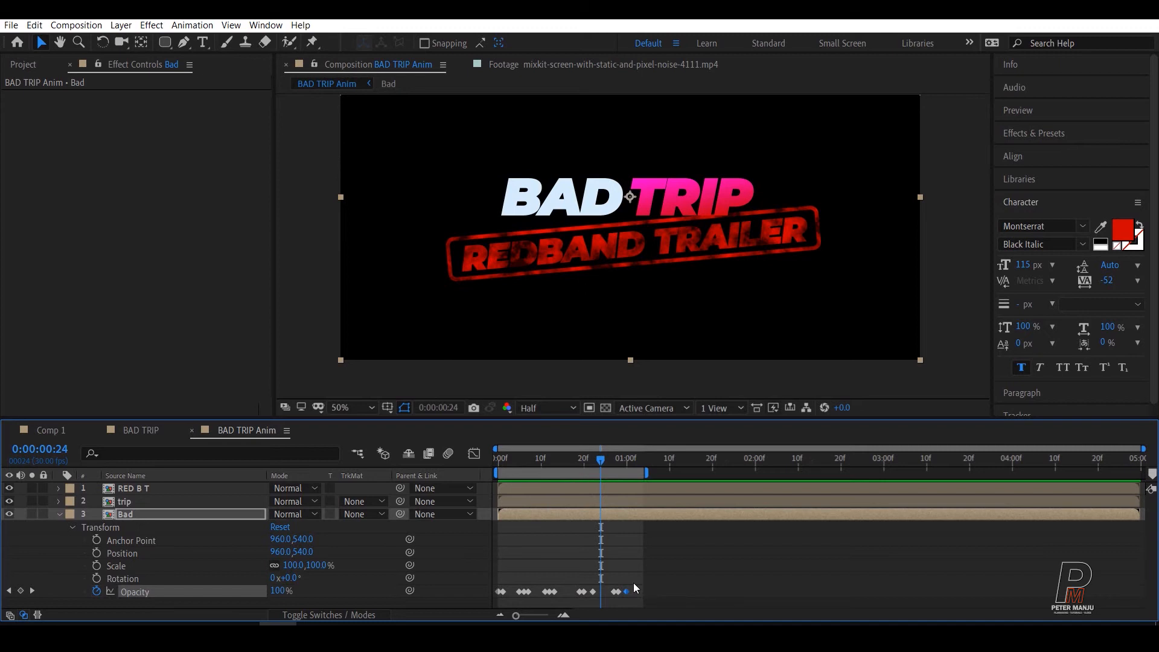
Step: Apply Easy Ease to all of the Bad layer's Opacity keyframes
left_click_drag(637, 581, 498, 597)
right_click(502, 591)
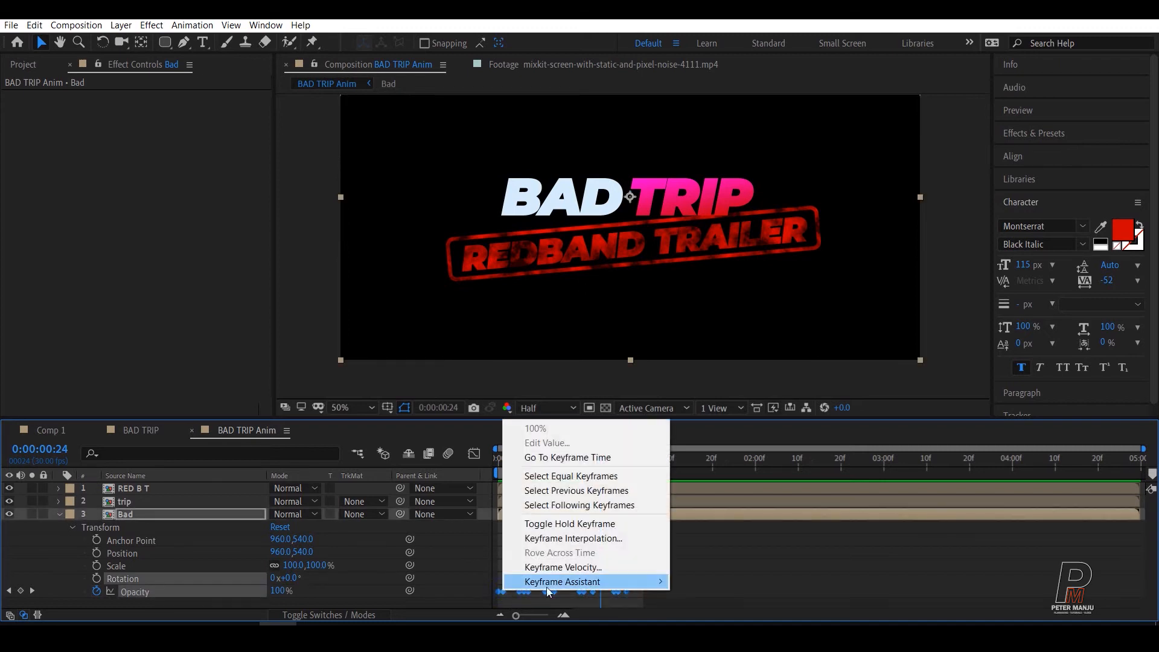
mouse_move(561, 585)
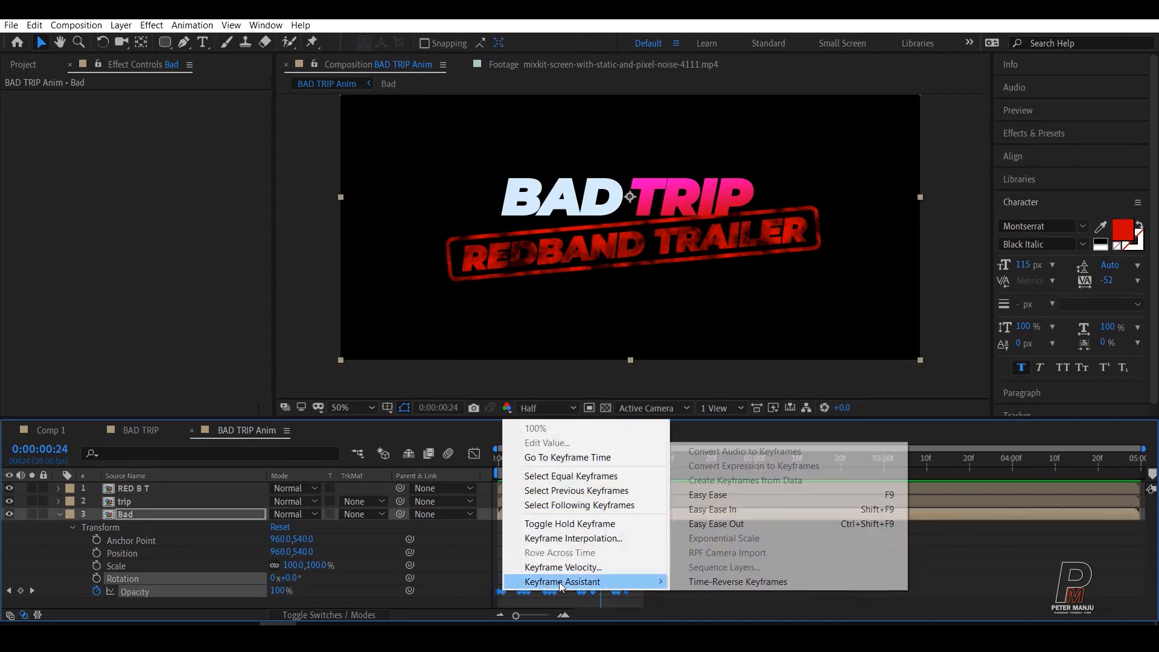
left_click(722, 494)
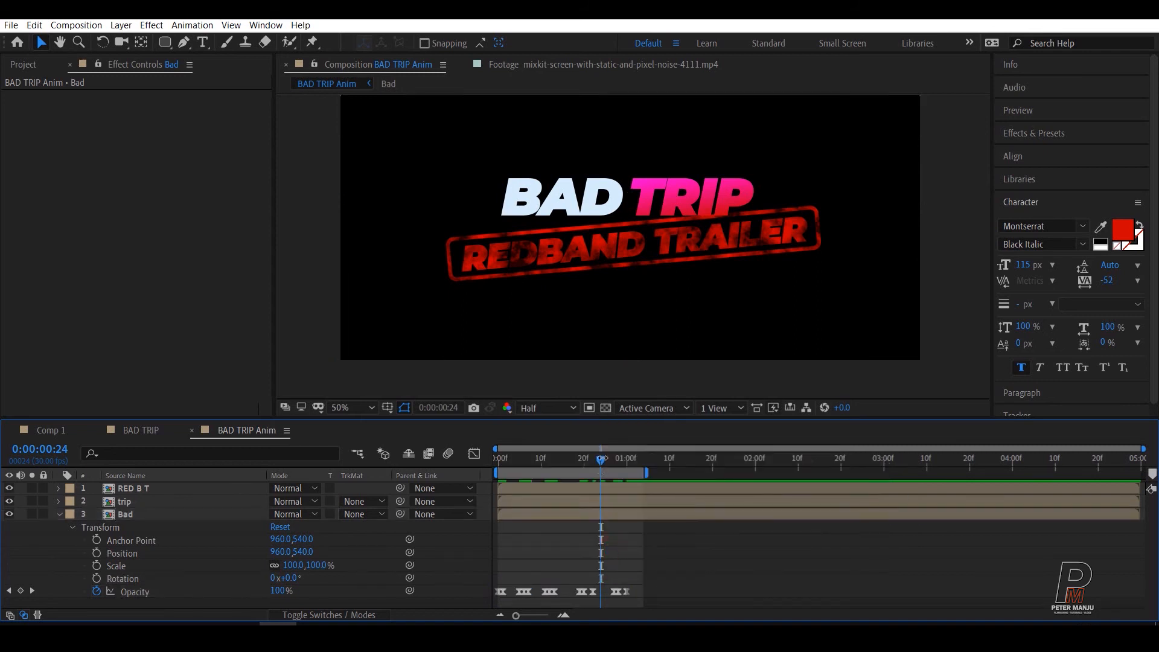
Step: Preview the eased flicker from the first frame and collapse the Bad layer's properties
left_click_drag(601, 458, 477, 469)
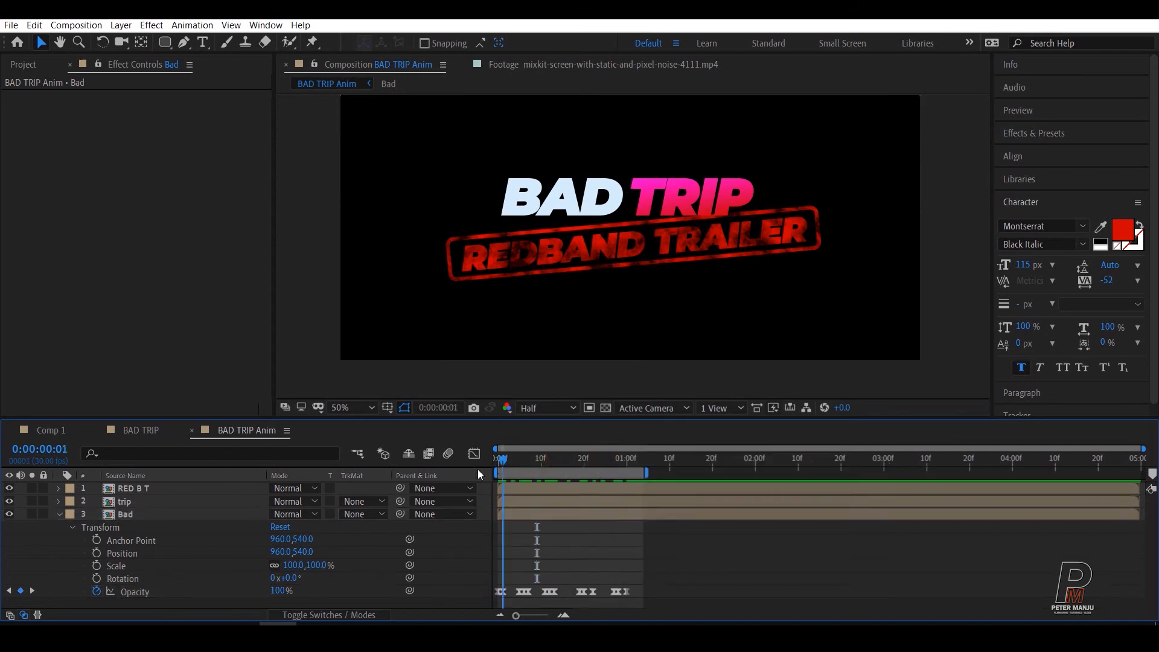
key("space")
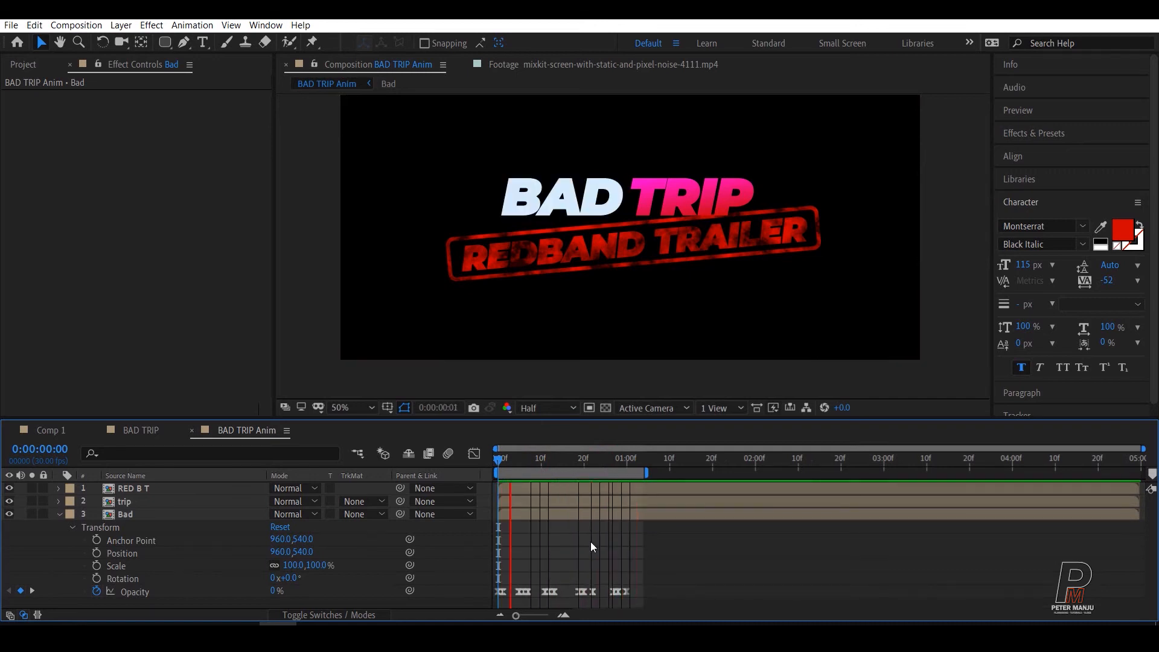
key("space")
left_click(59, 515)
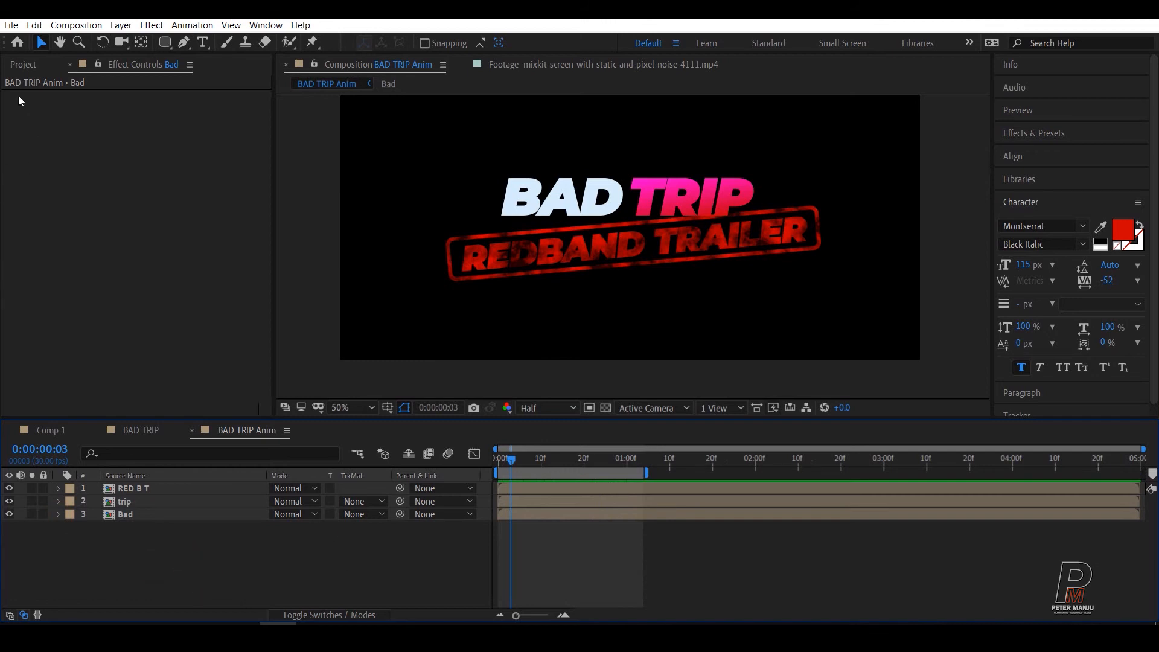
Step: Find the mixkit pixel-noise clip in the project's BAD TRIP folder and open it for viewing as footage
left_click(24, 64)
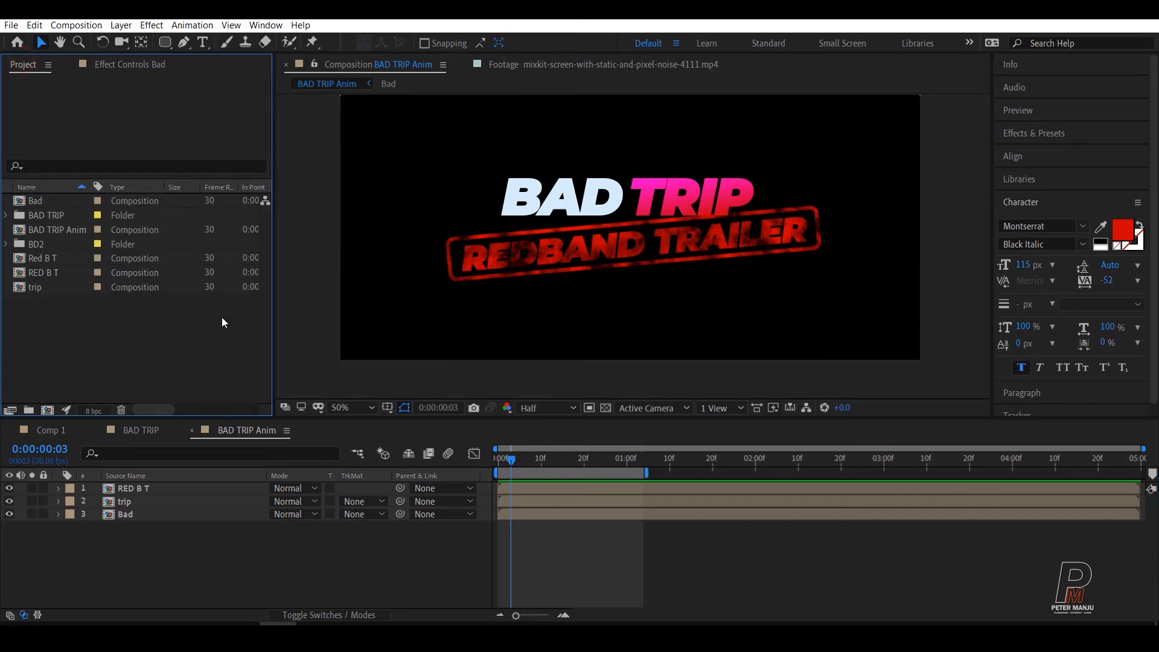
left_click(33, 244)
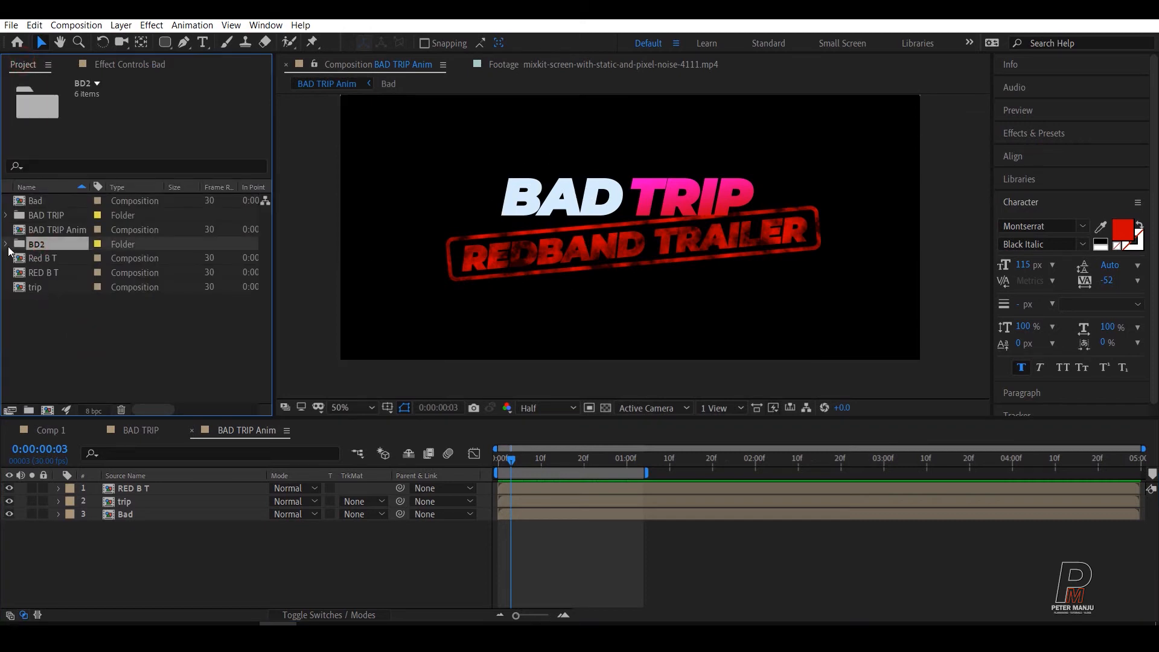
left_click(6, 244)
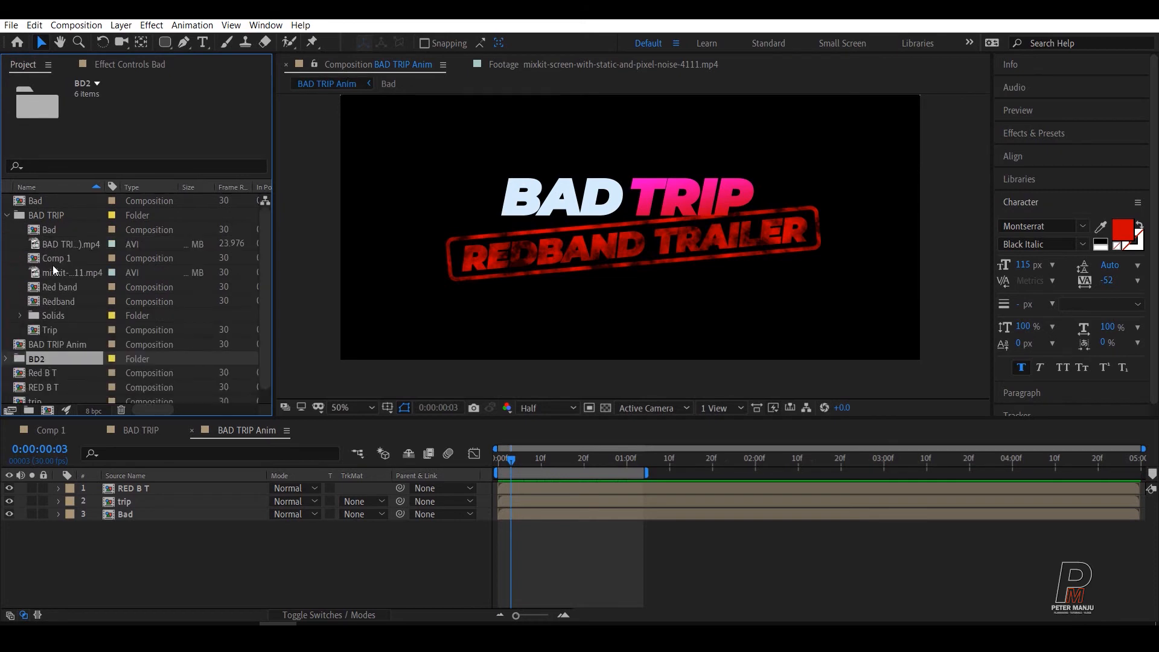
left_click(53, 273)
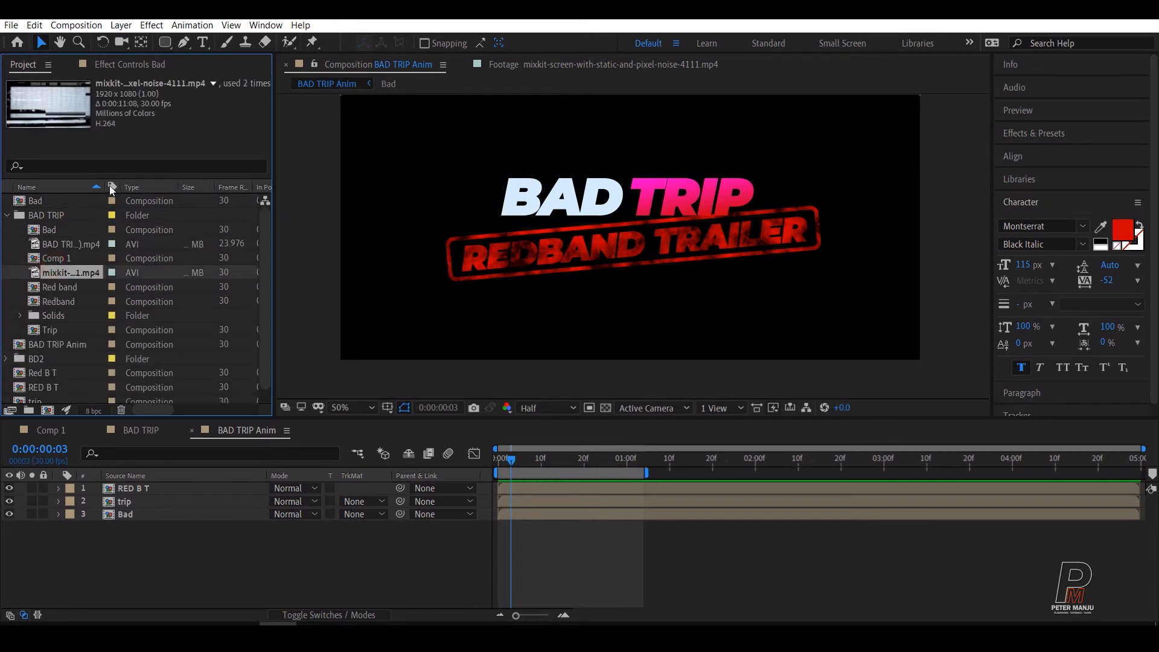
double_click(38, 273)
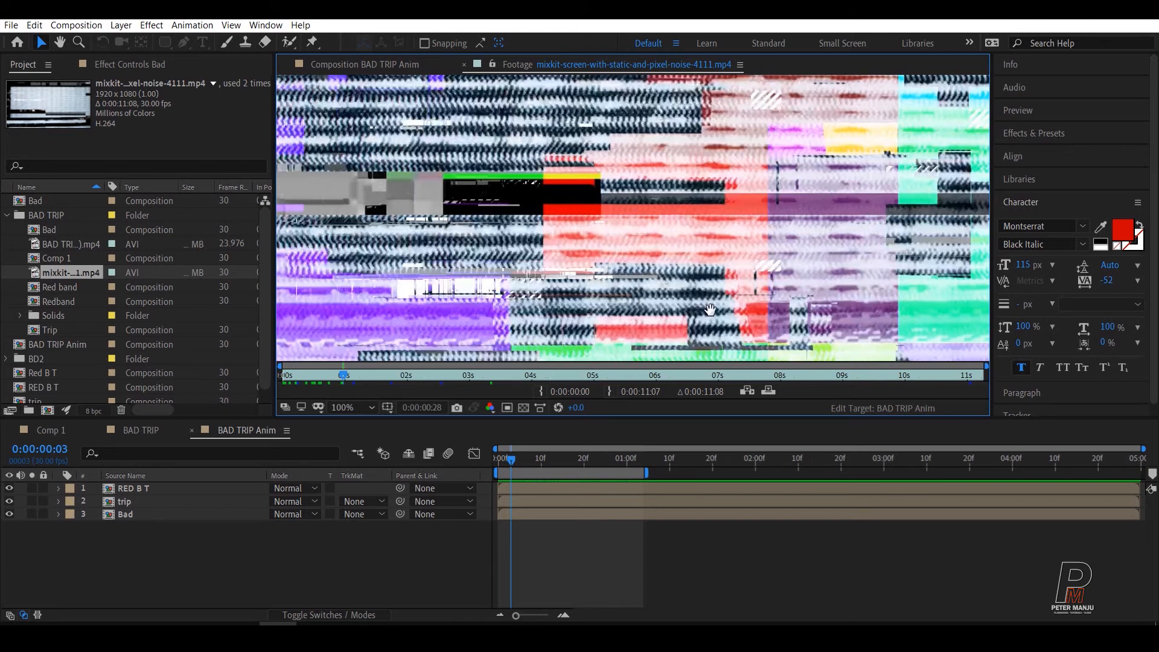
Step: Review the pixel-noise footage, add it as the bottom layer of the BAD TRIP Anim composition, and hide that layer
key("space")
scroll(756, 258, "down", 1)
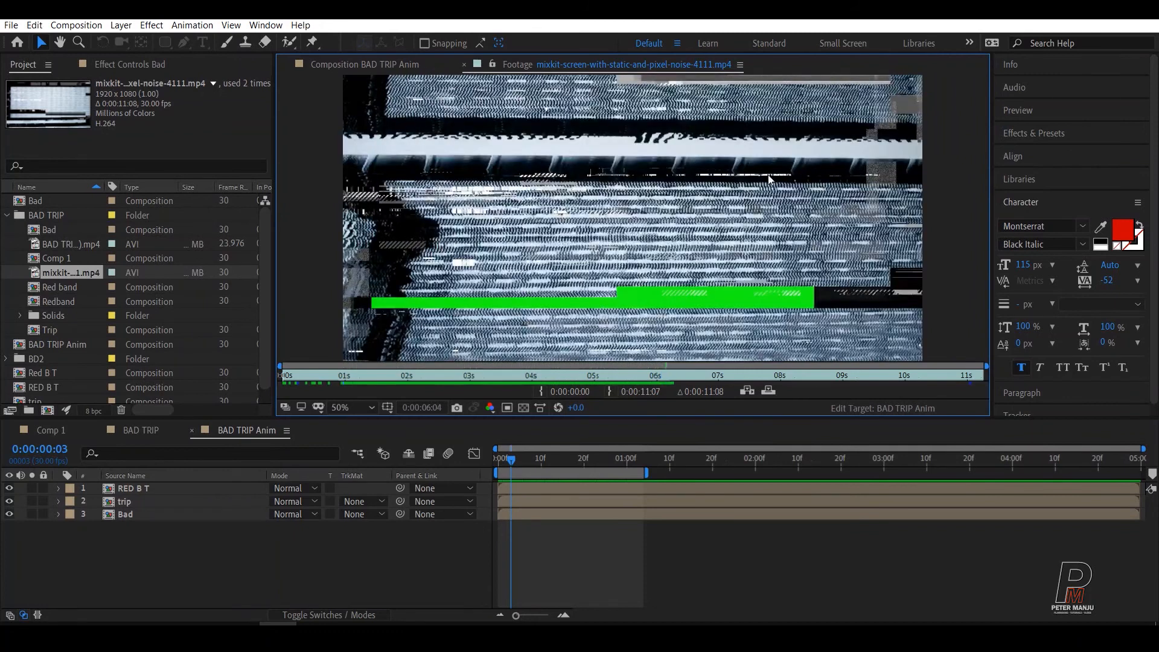
left_click(364, 64)
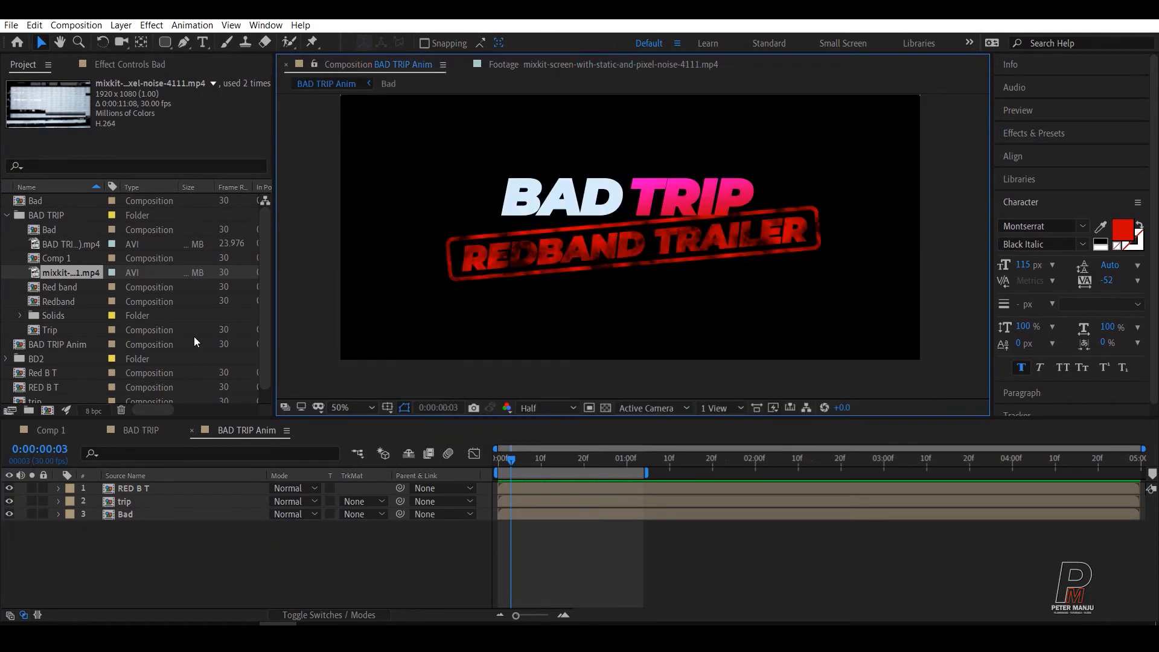
left_click_drag(35, 274, 136, 553)
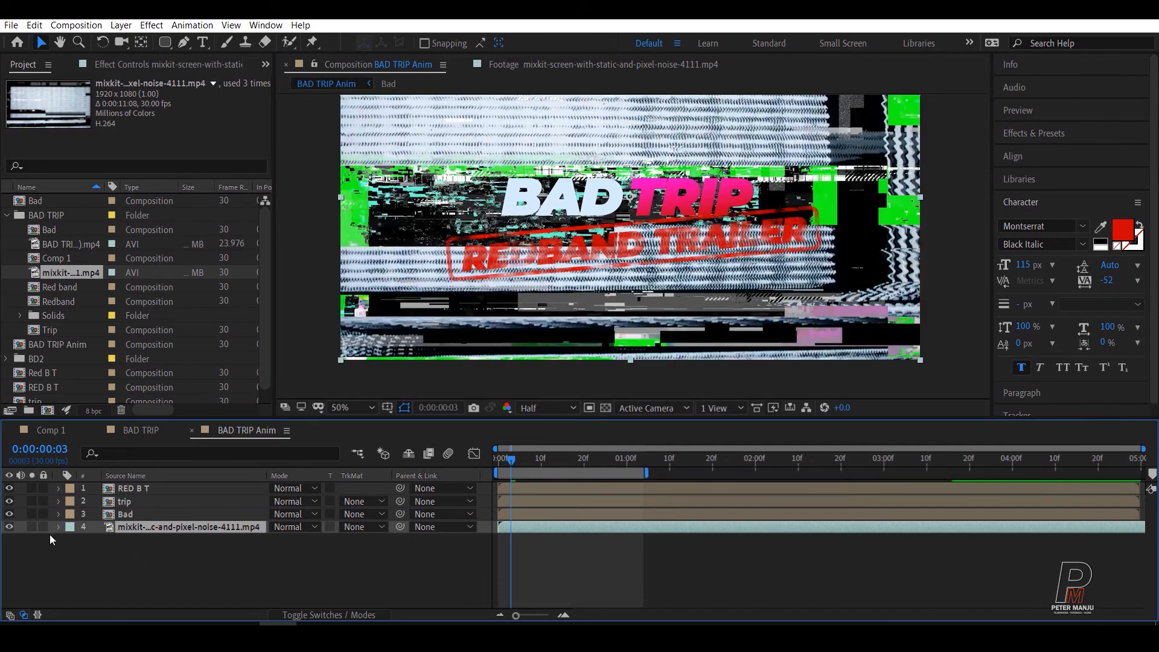
left_click(12, 527)
left_click(193, 561)
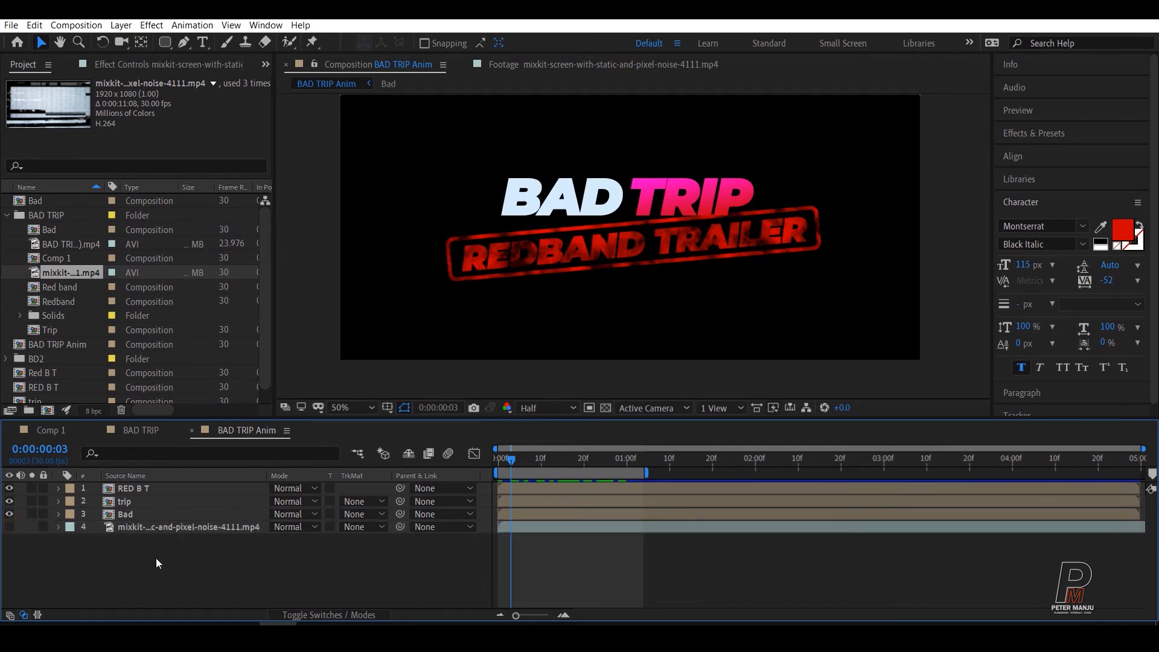
Step: Apply the Displacement Map effect to the Bad layer
left_click(128, 514)
left_click(135, 64)
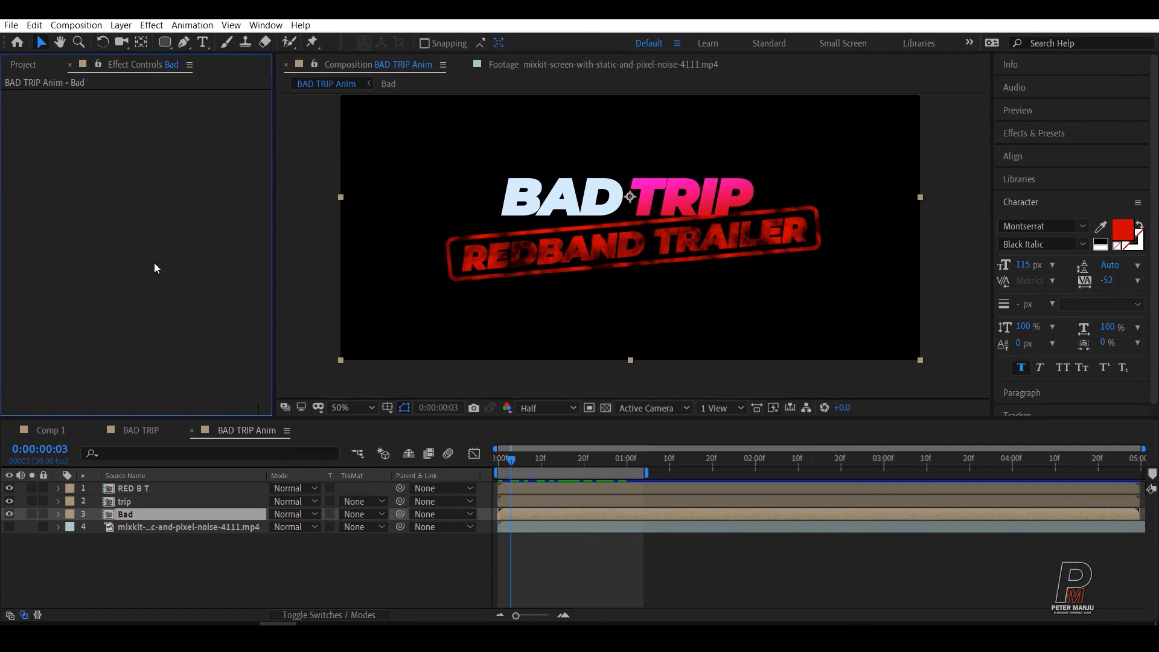
key("ctrl+space")
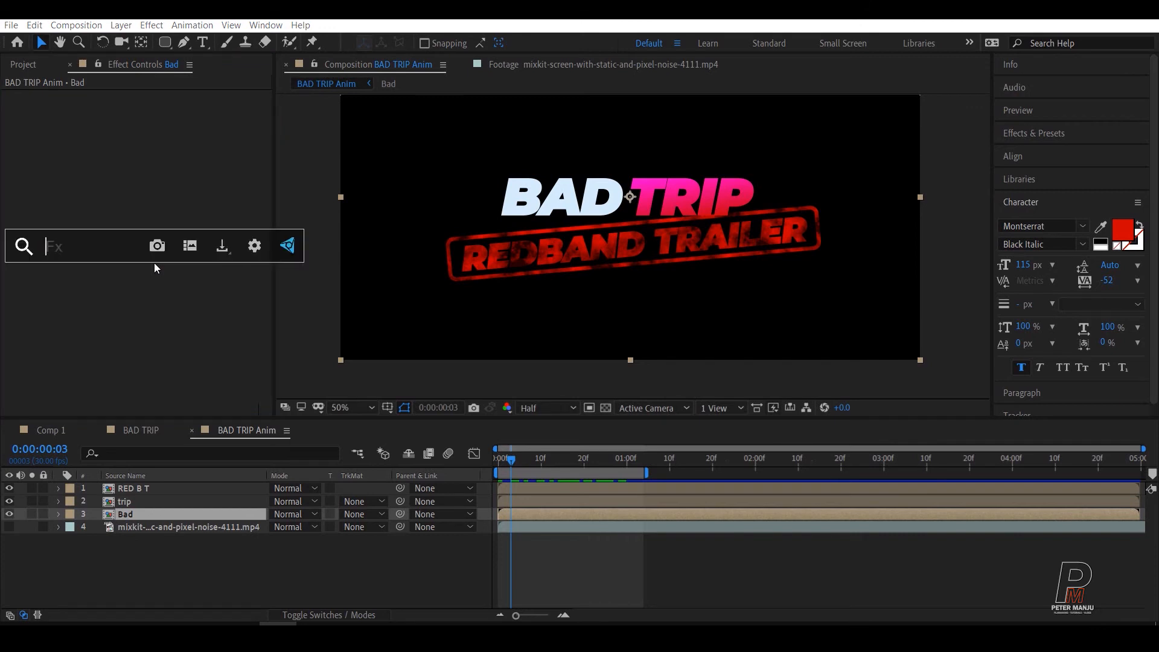
type("displa")
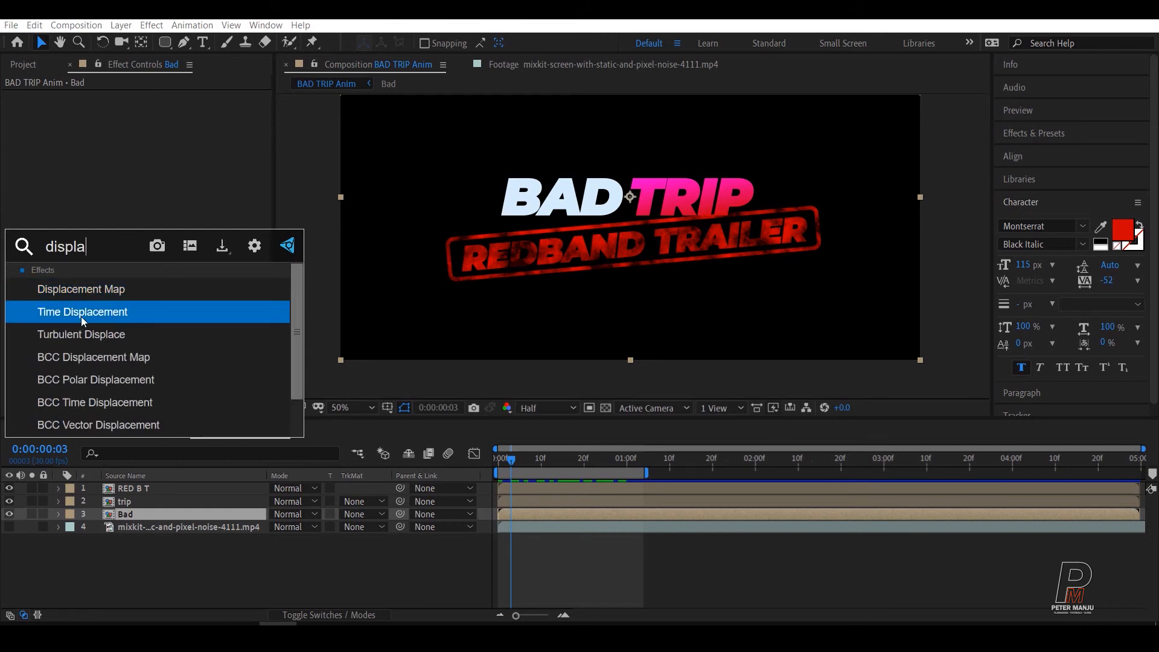
left_click(94, 291)
left_click(140, 324)
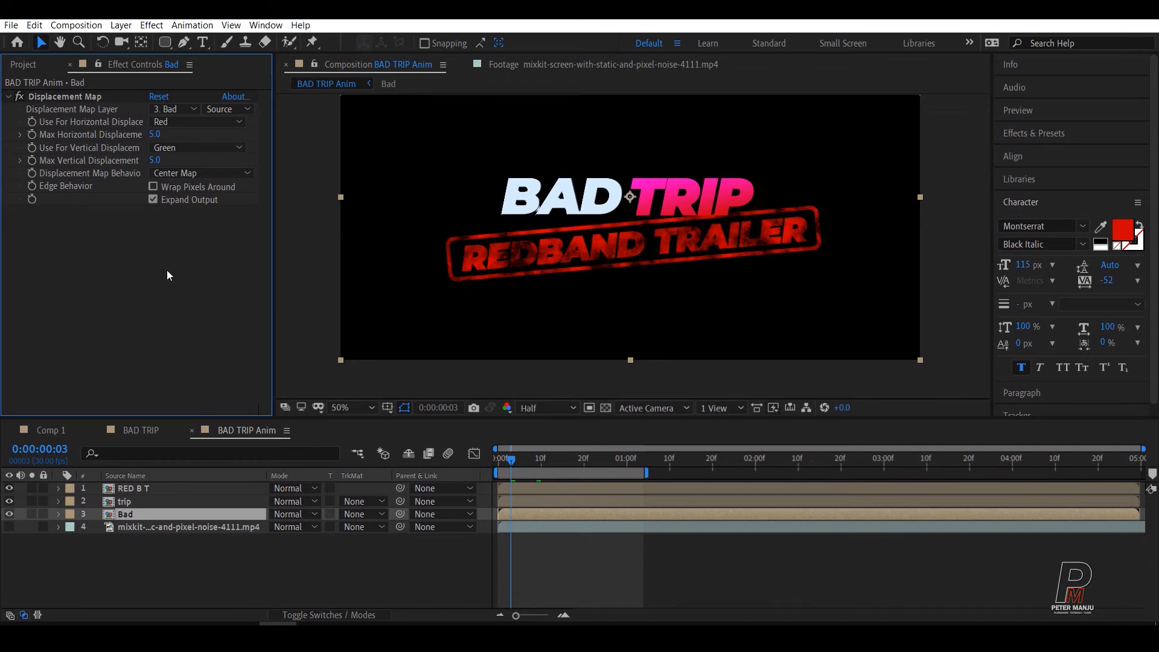
Step: Use the mixkit pixel-noise layer as the Bad layer's displacement map, sourced from Effects & Masks
left_click(167, 109)
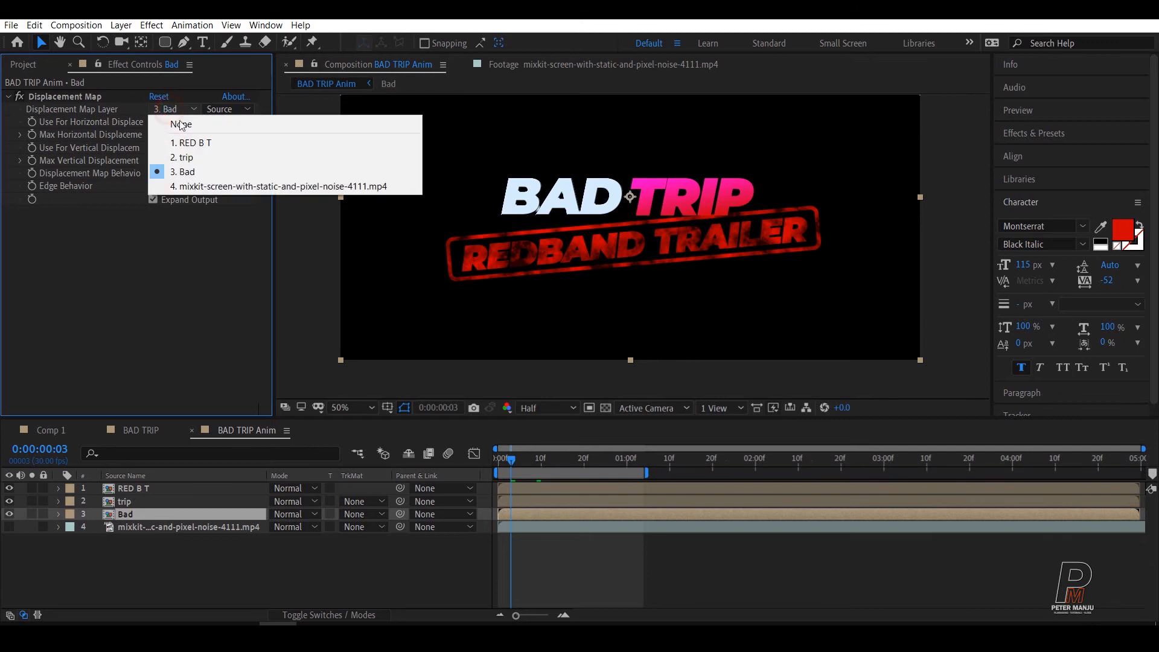
left_click(190, 187)
left_click(146, 529)
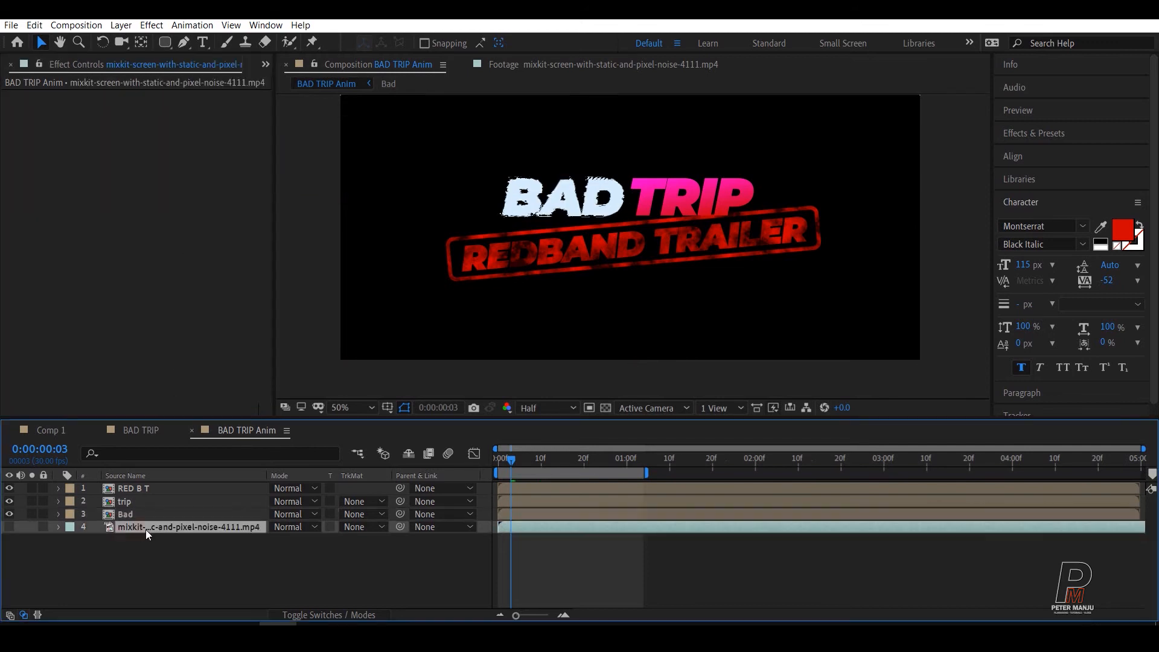
left_click(159, 514)
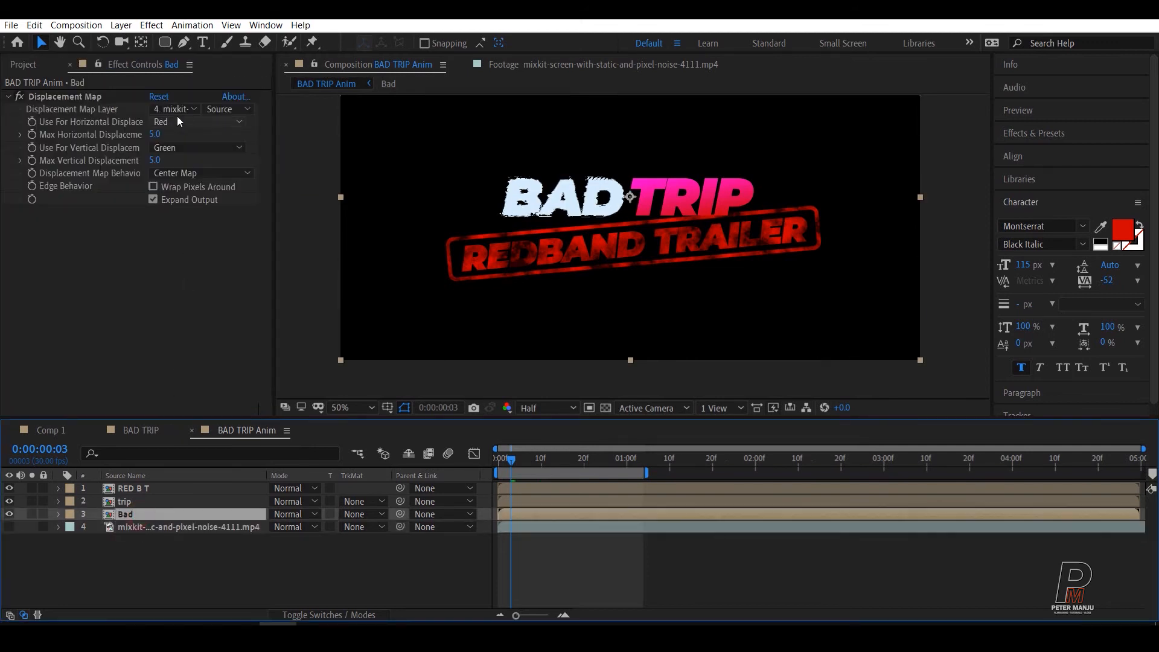
left_click(212, 113)
left_click(248, 153)
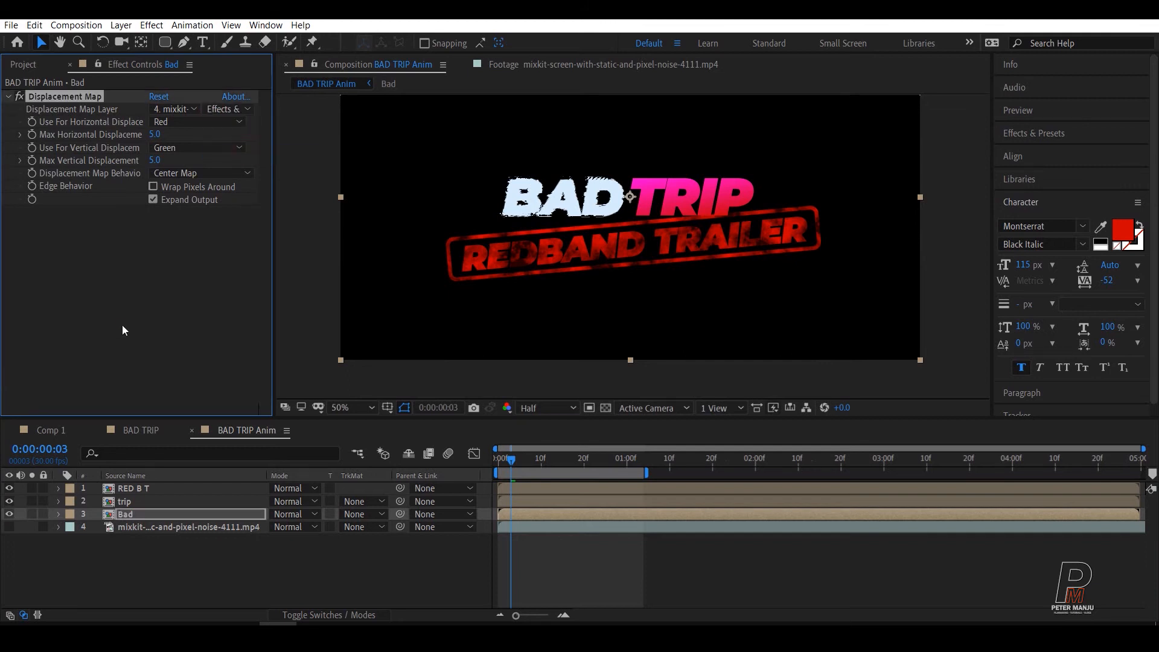
Step: Try a Max Horizontal Displacement of 77 on the Bad layer's Displacement Map
left_click(155, 135)
type("77")
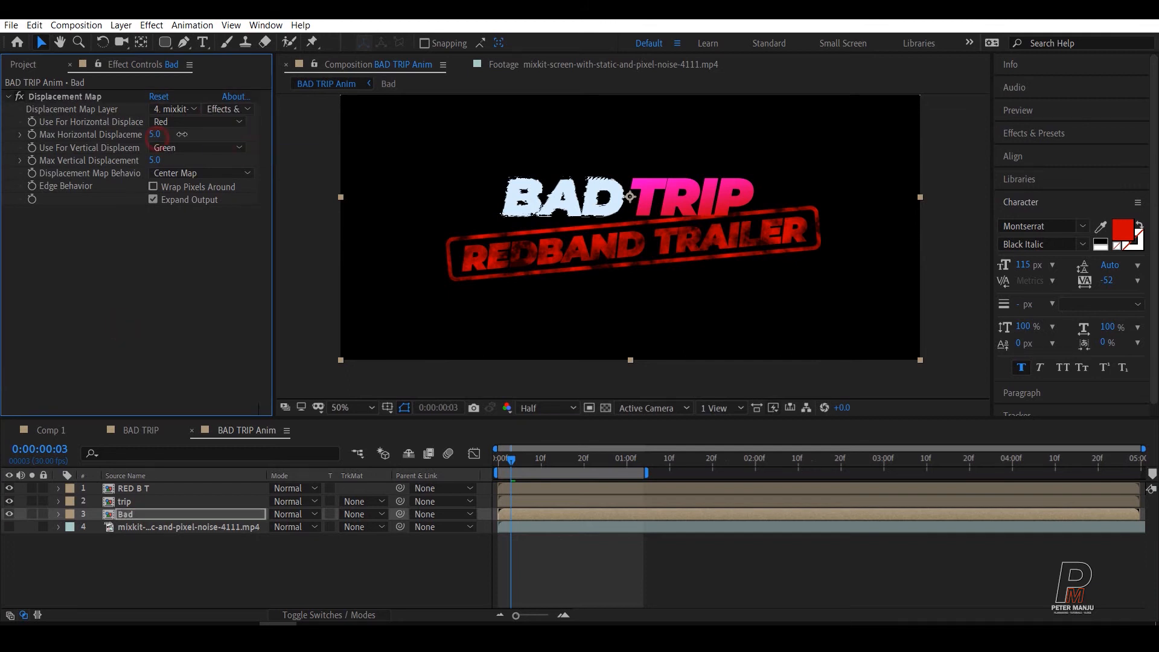
key("Return")
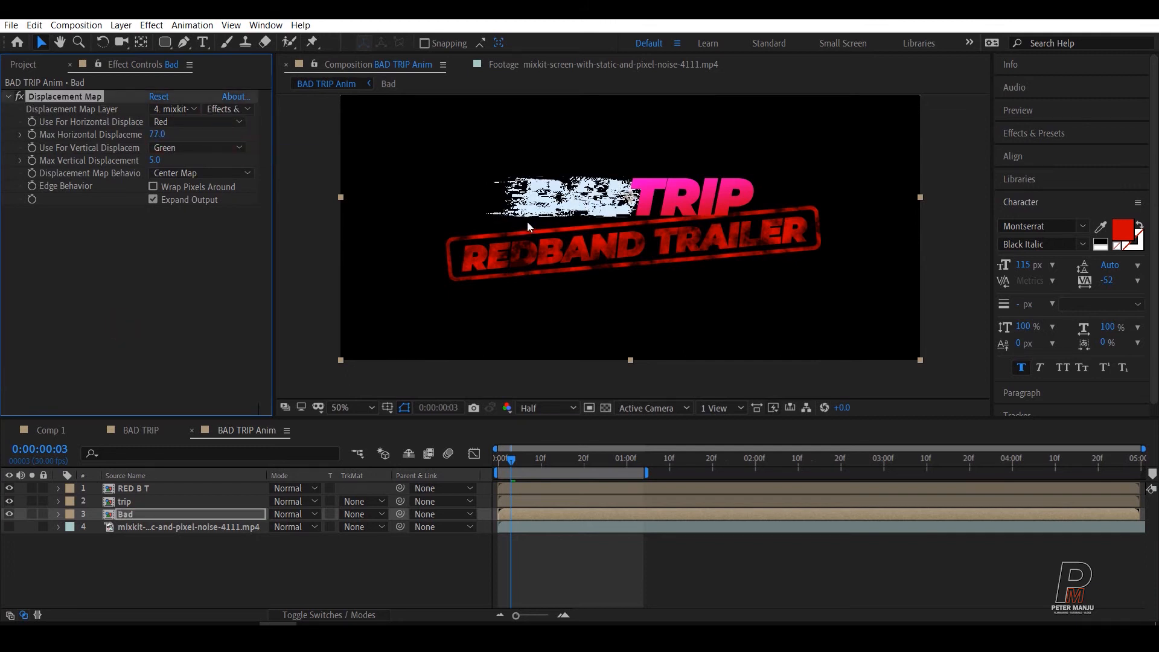
Step: Set both the Max Horizontal and Max Vertical Displacement of the Bad layer's Displacement Map to 0
left_click(160, 135)
type("0")
key("Tab")
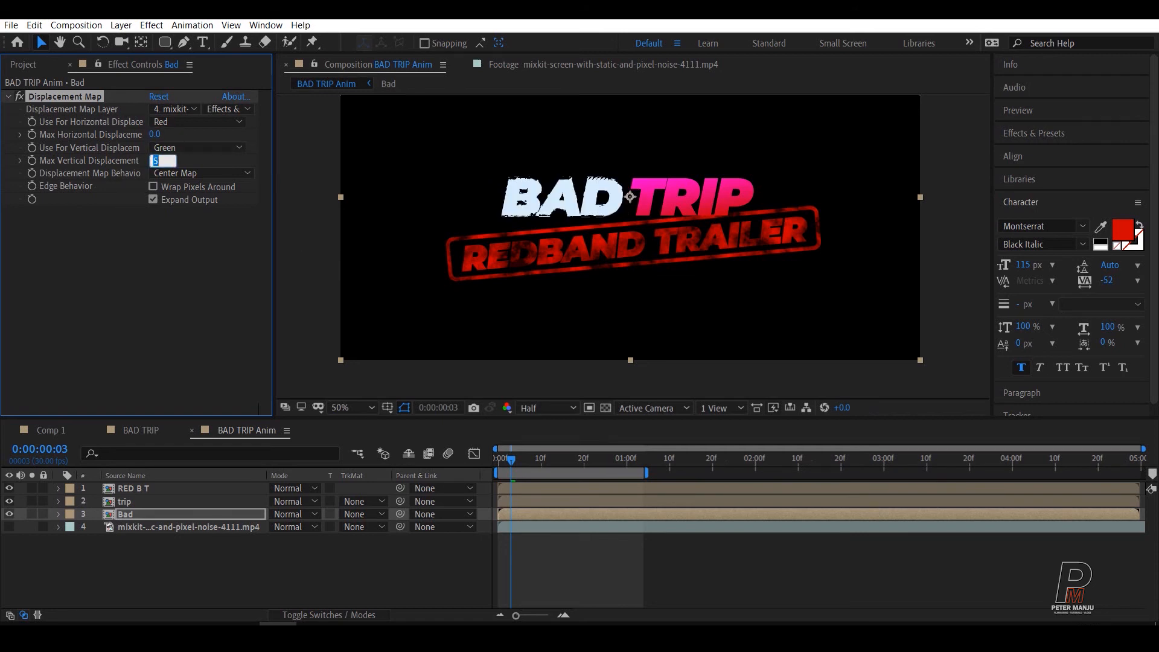
type("0")
key("Return")
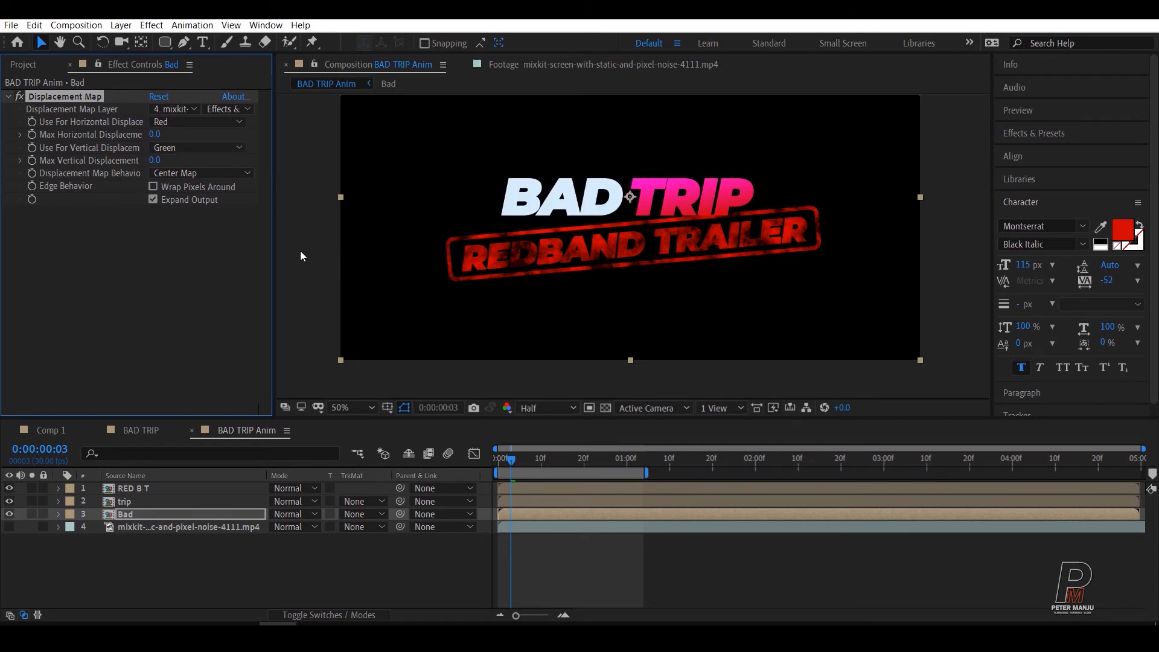
Step: Start keyframing Max Horizontal Displacement and Use For Vertical Displacement on the Bad layer at frame 1
left_click(547, 557)
left_click(498, 465)
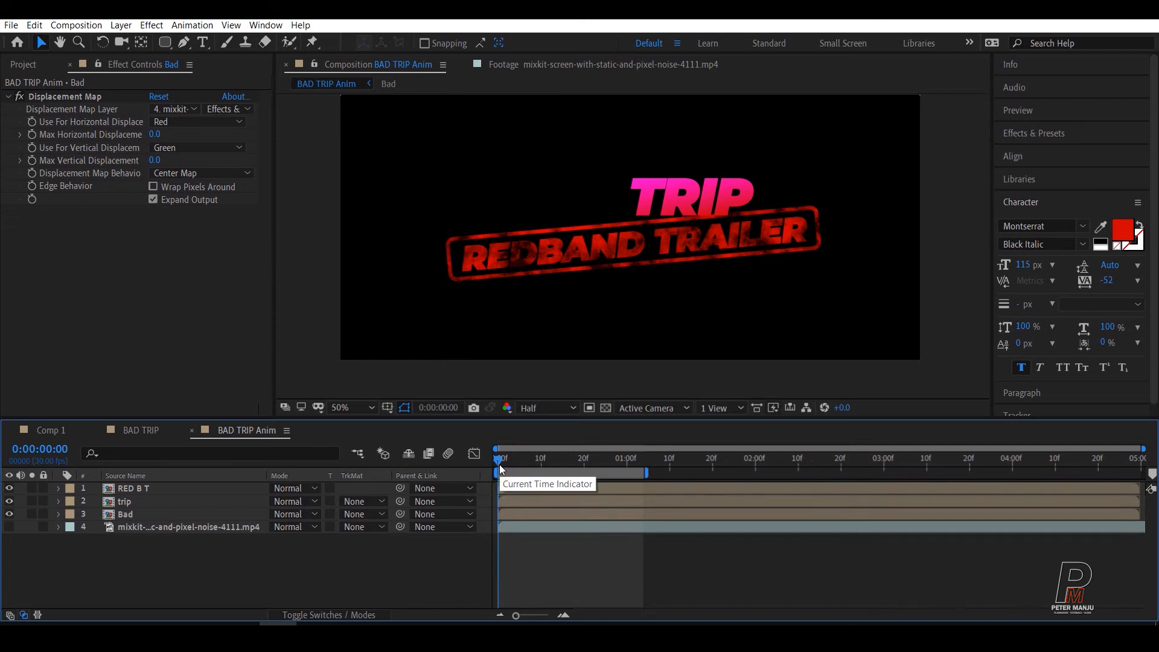
key("equal")
key("equal")
key("Page_Down")
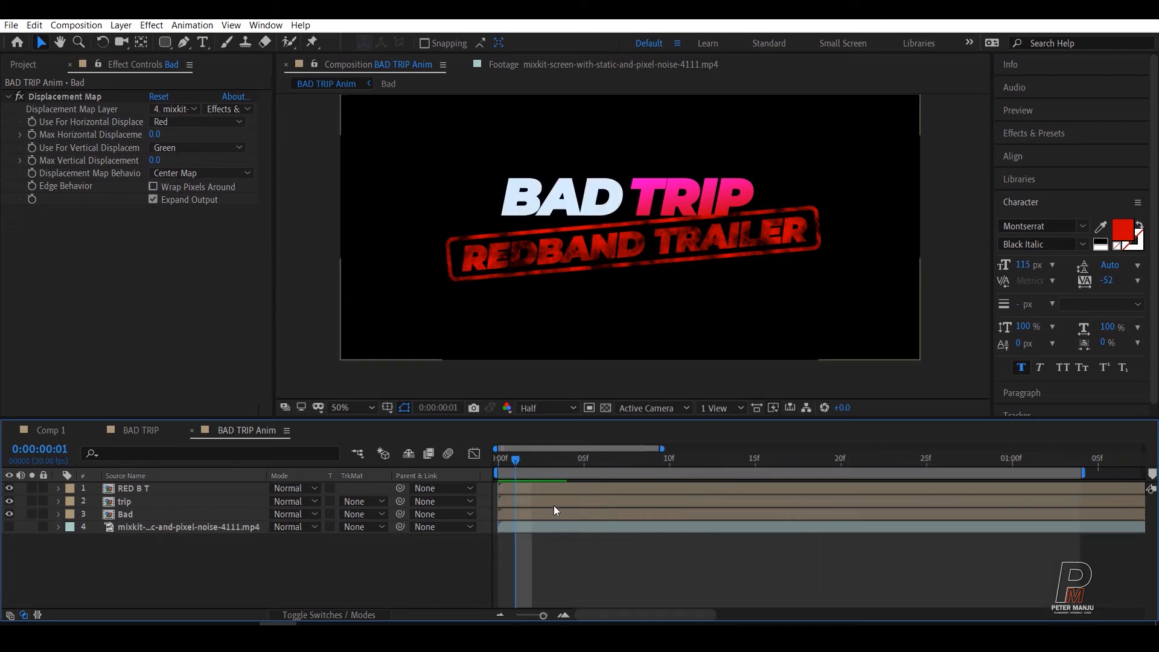
left_click(34, 152)
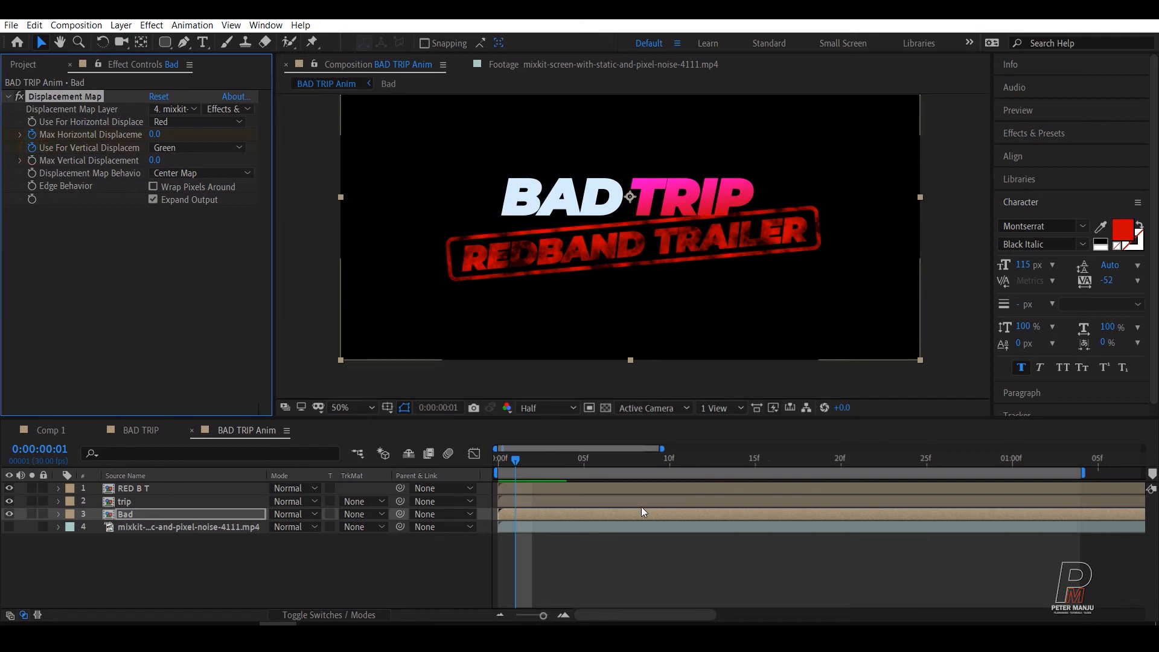
Step: At frame 5, set the Bad layer's Max Horizontal Displacement to 31 and its Max Vertical Displacement to 12
key("Page_Down")
key("Page_Down")
key("Page_Down")
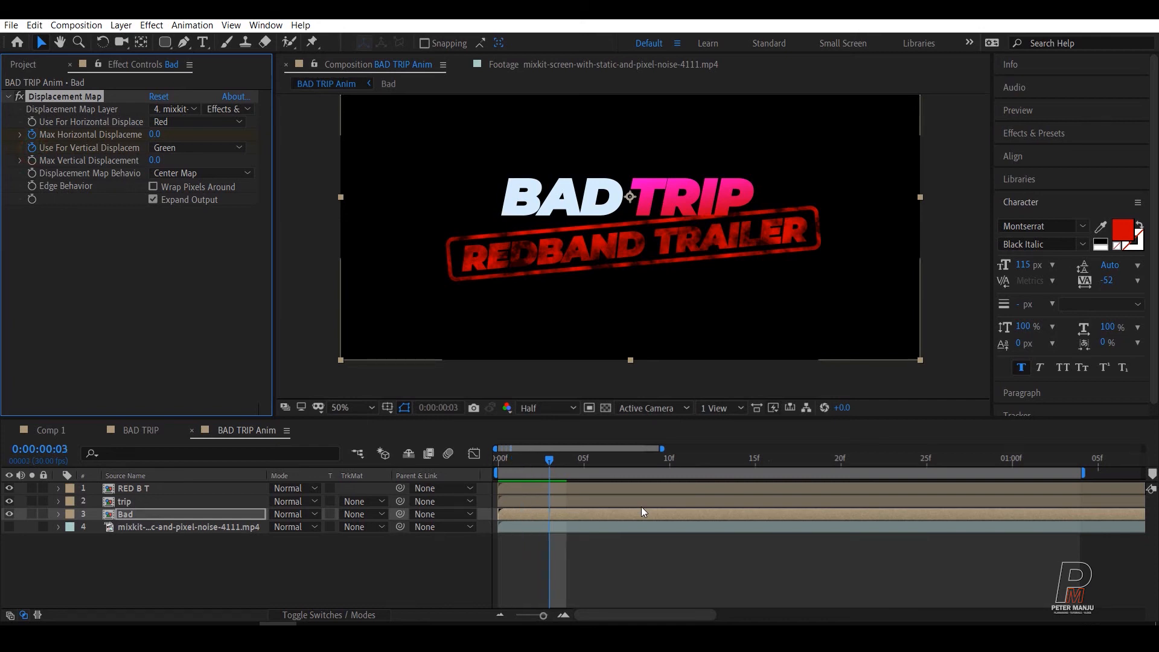
key("Page_Down")
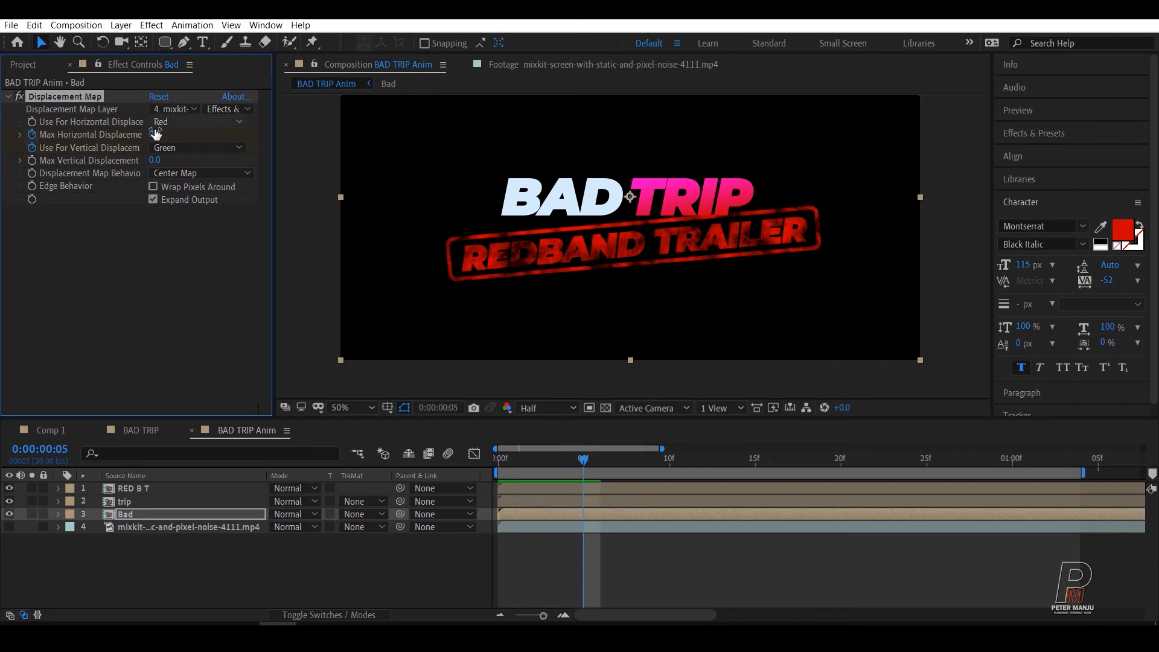
left_click_drag(154, 134, 165, 158)
left_click(156, 134)
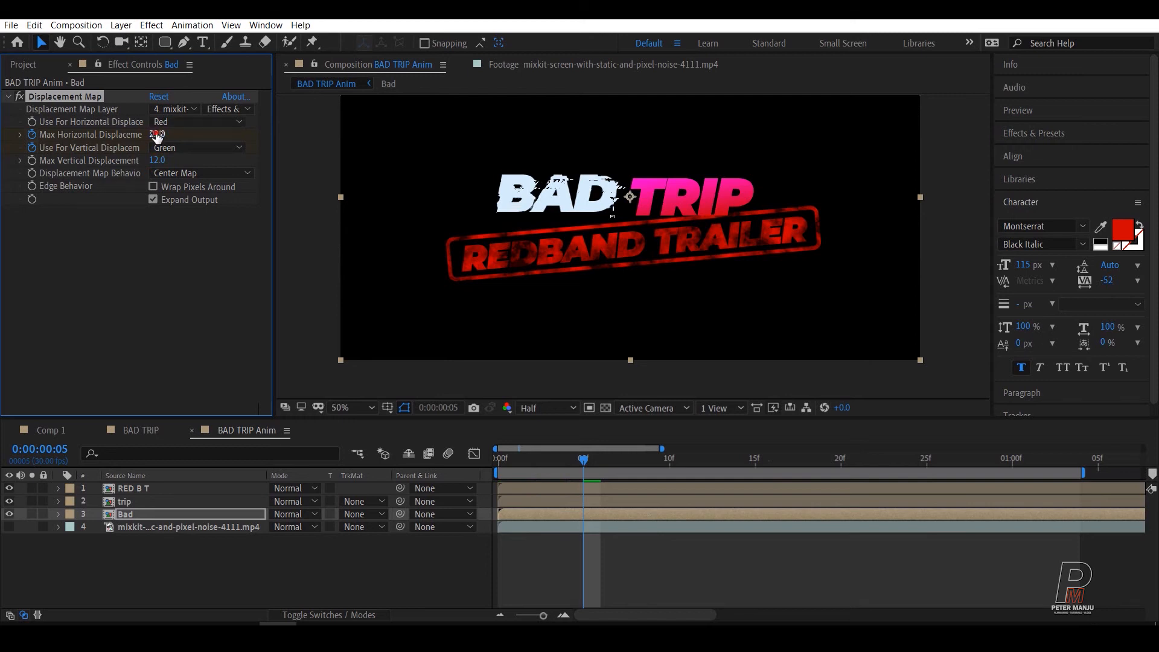
left_click_drag(156, 134, 161, 134)
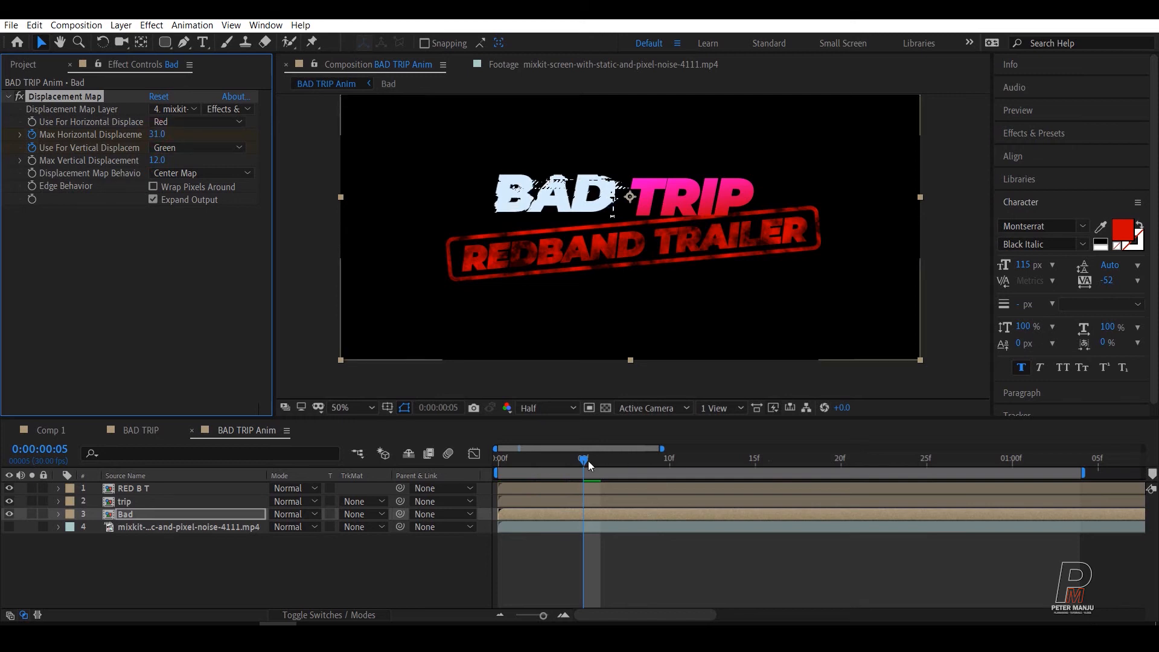
Step: Preview the BAD displacement glitch from the first frame of the composition
left_click_drag(588, 461, 484, 469)
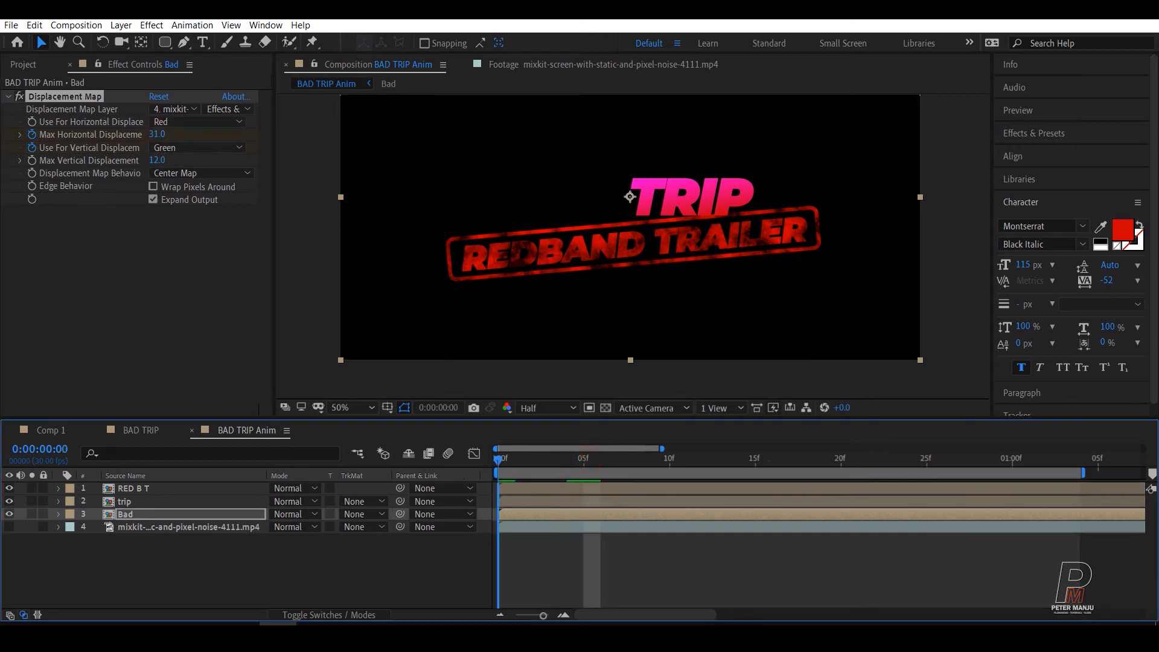
key("space")
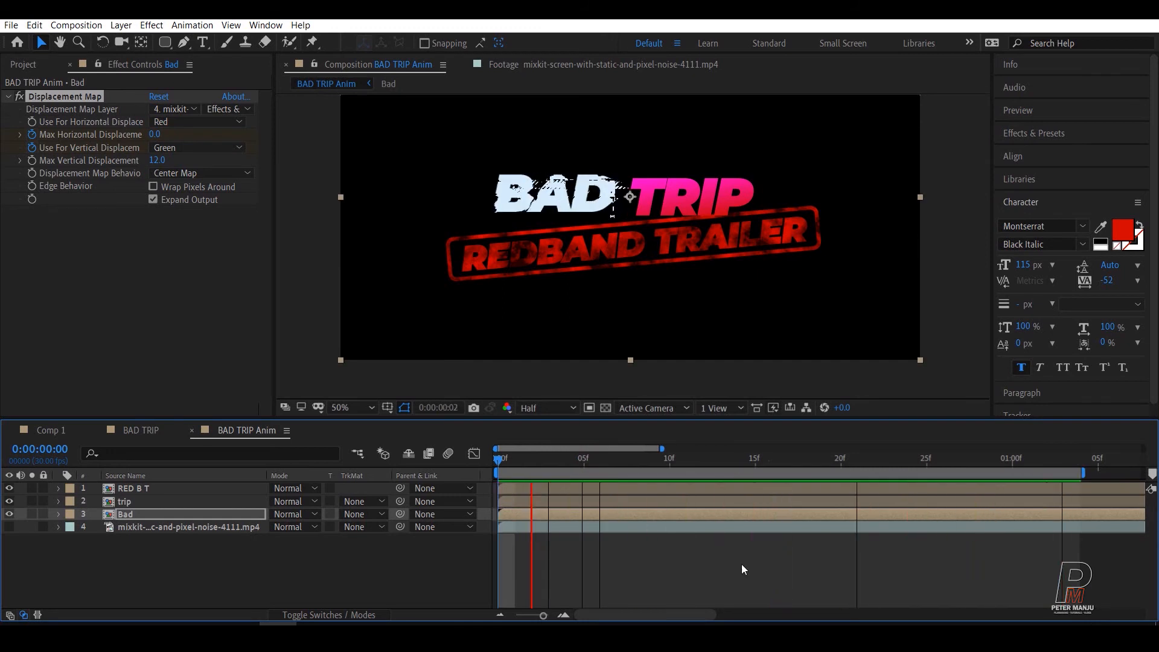
key("space")
left_click_drag(587, 461, 472, 466)
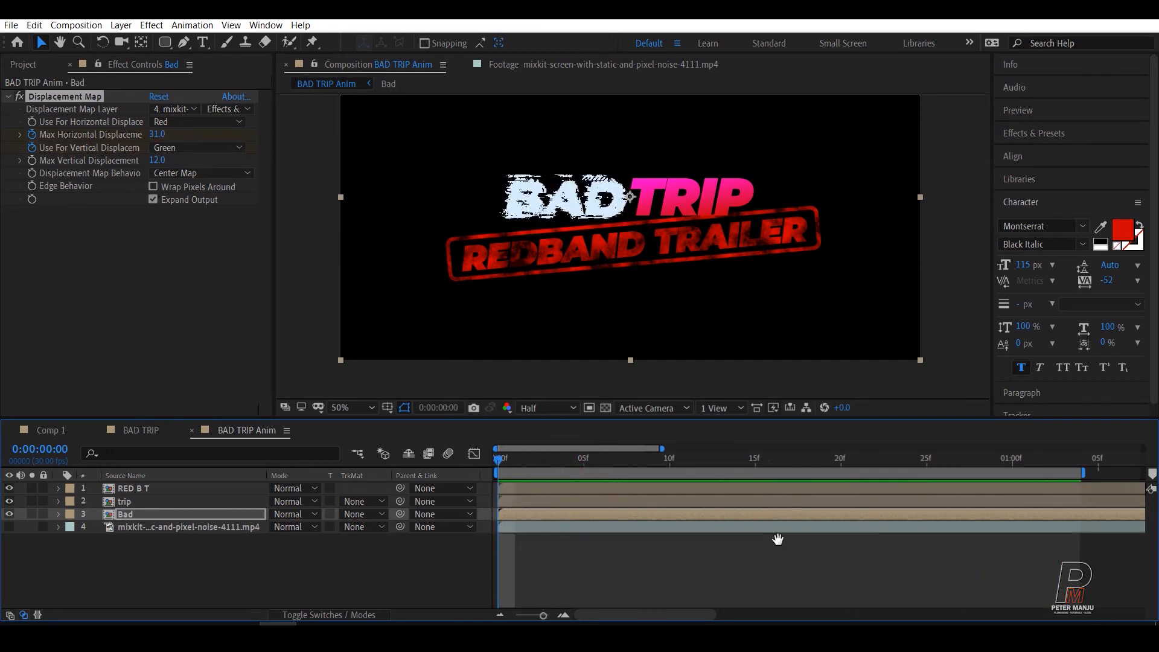
key("space")
Step: Time-stretch the pixel-noise layer to a stretch factor of 200, holding the layer in-point
left_click(109, 527)
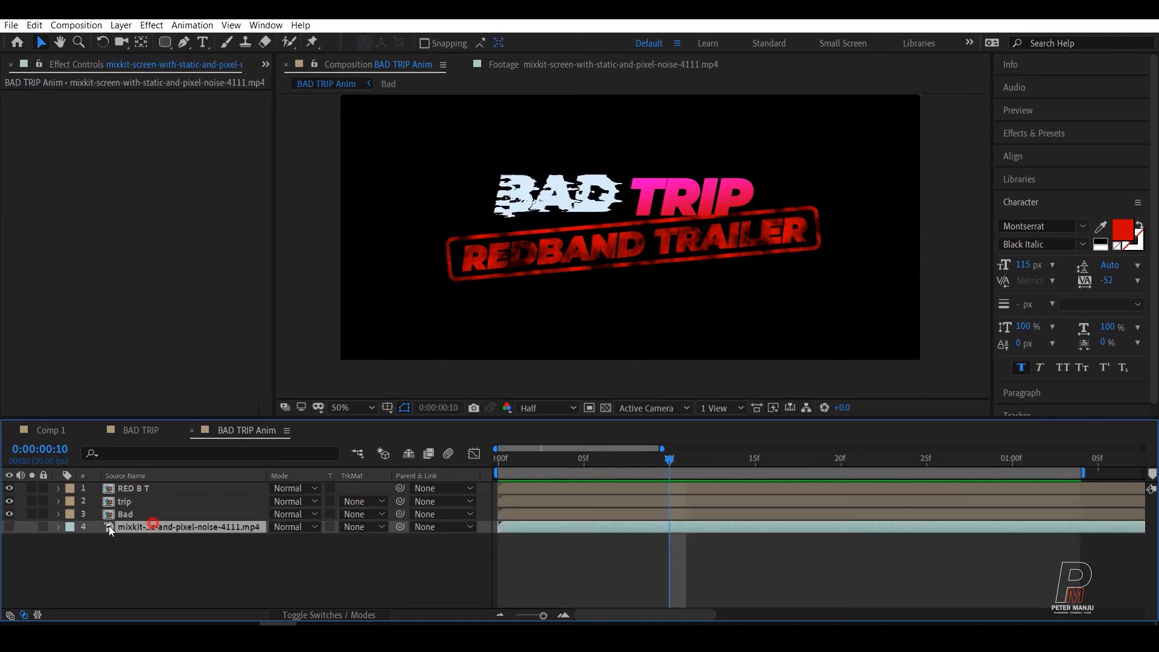
right_click(160, 527)
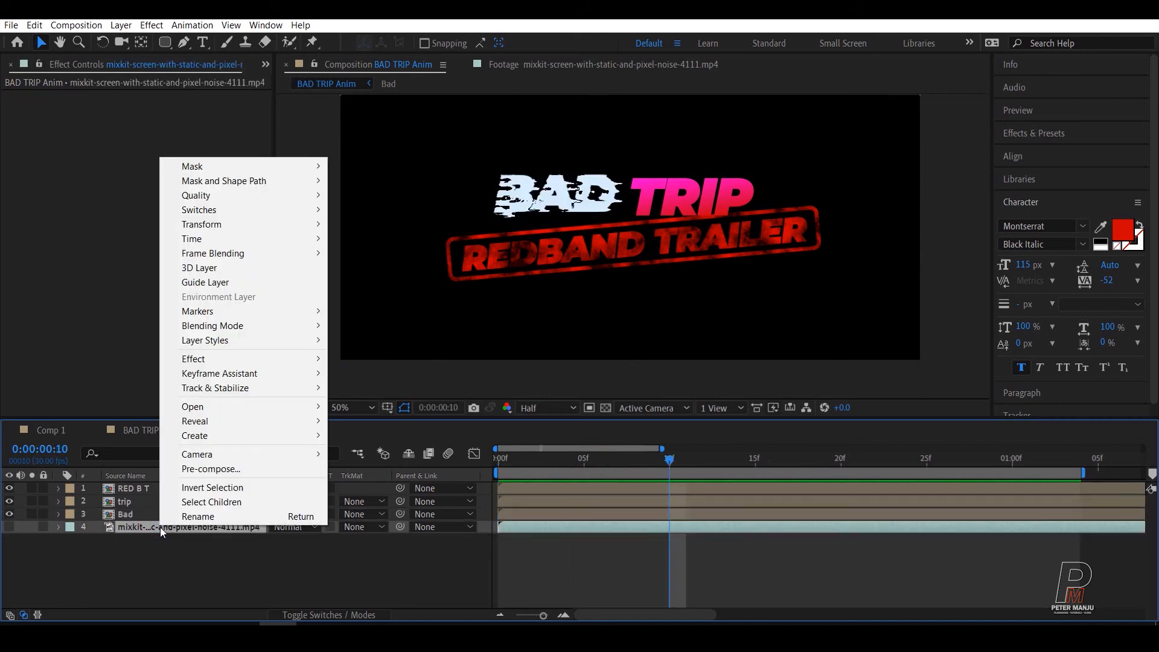
mouse_move(215, 239)
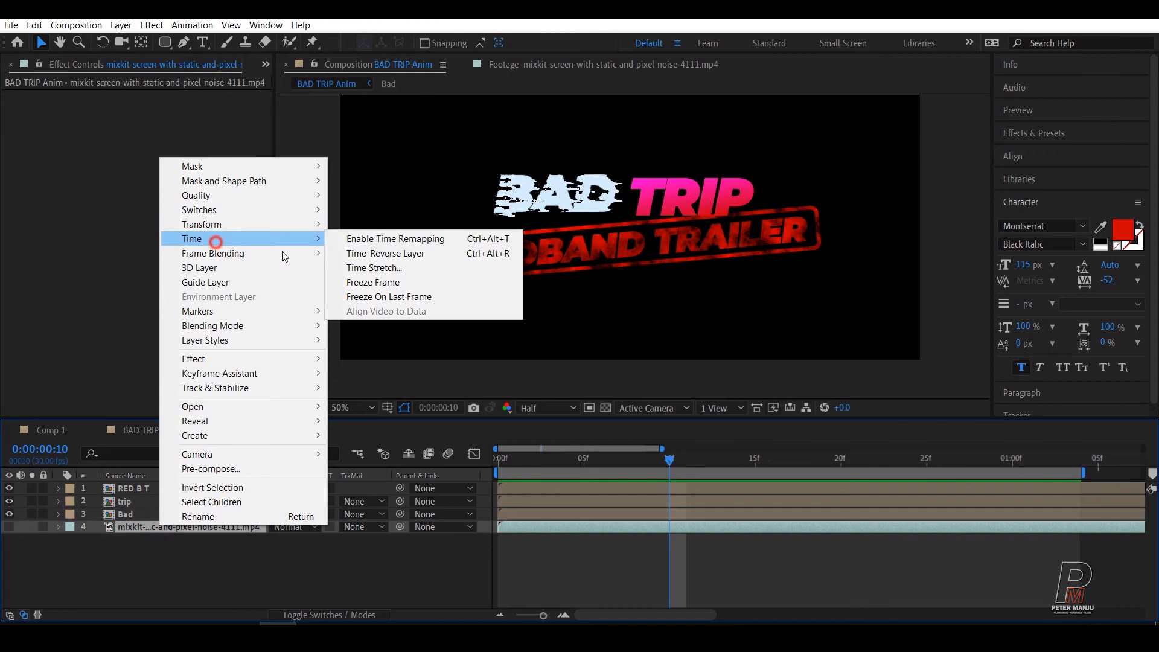
left_click(374, 267)
type("200")
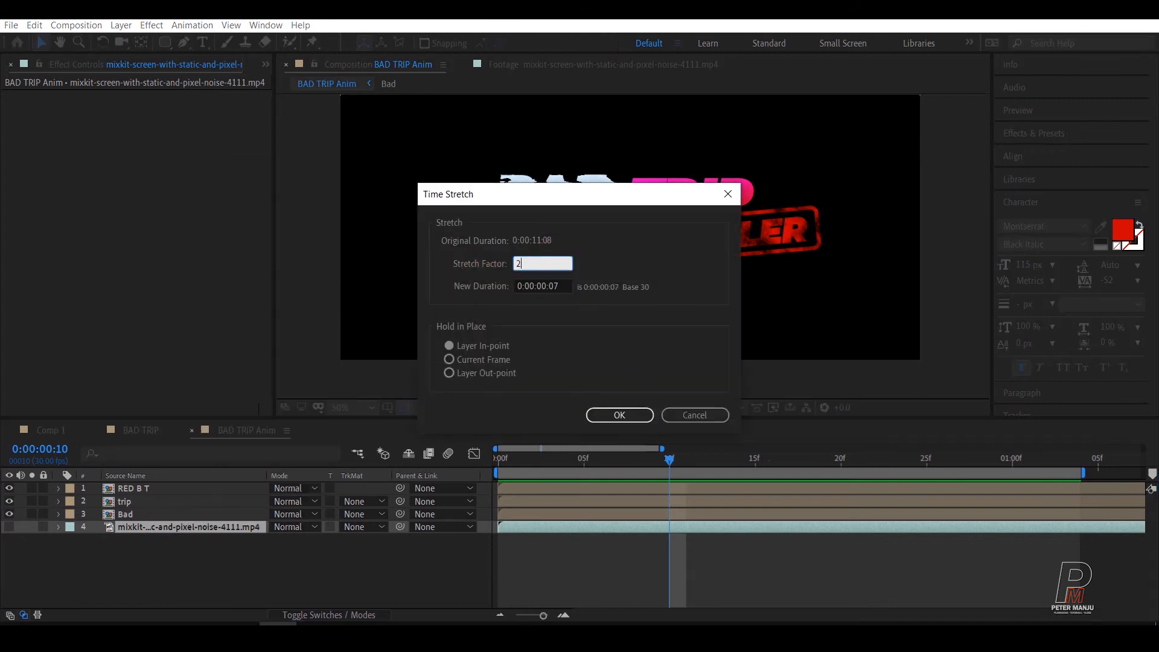
left_click(621, 414)
Step: Play back the composition from the start to check the glitch with the slowed noise layer
left_click(664, 458)
key("space")
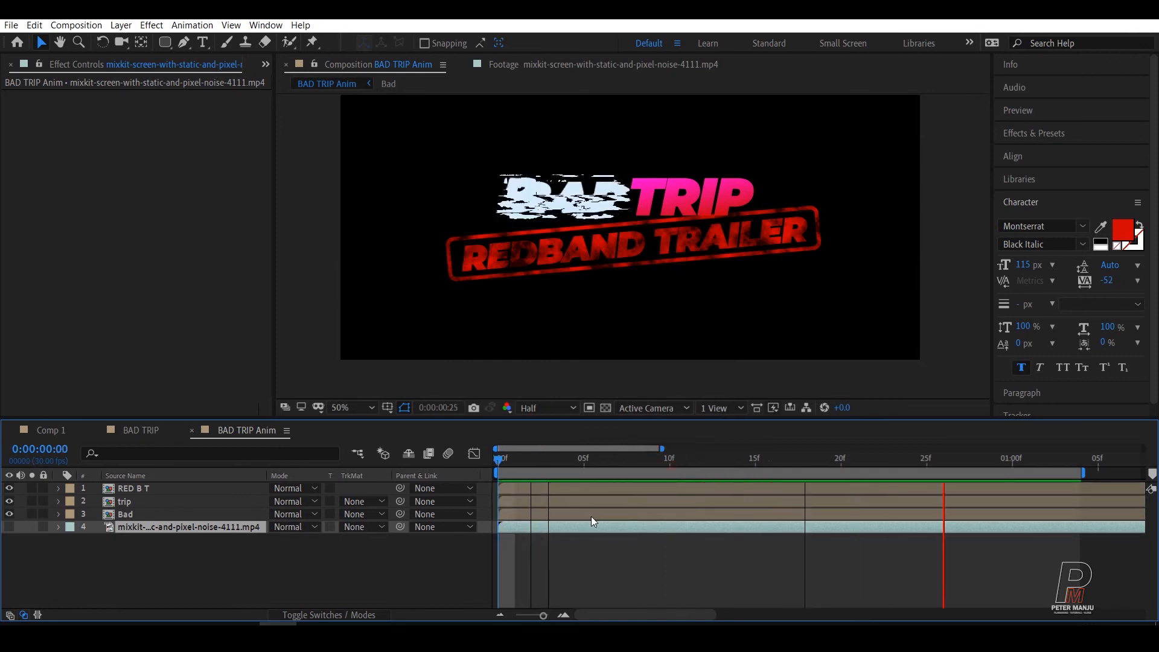
key("space")
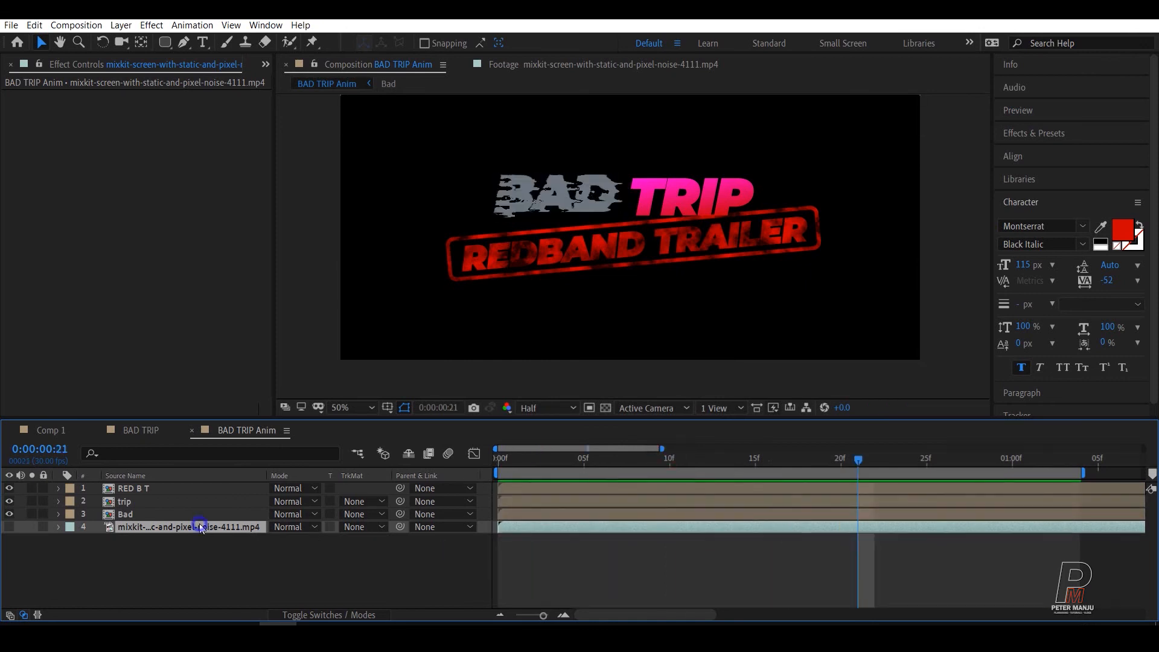
right_click(201, 527)
left_click(416, 575)
left_click(416, 574)
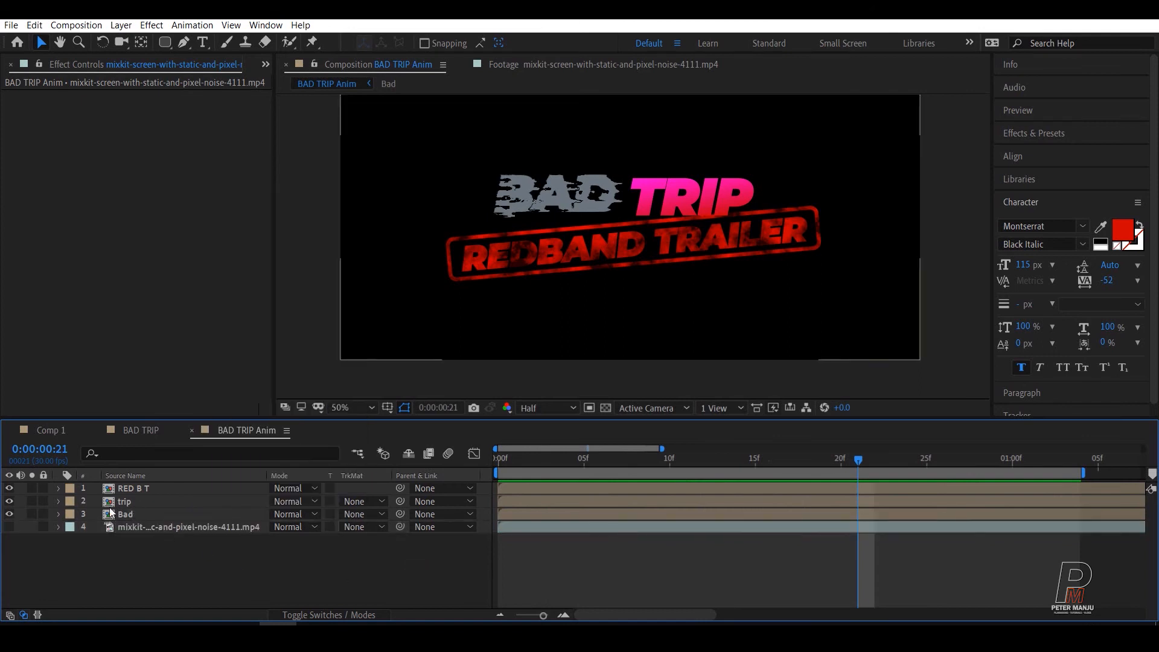
Step: Move the Bad layer's second Max Horizontal Displacement keyframe from frame 5 to frame 13 and preview the slower displacement
left_click(119, 515)
key("u")
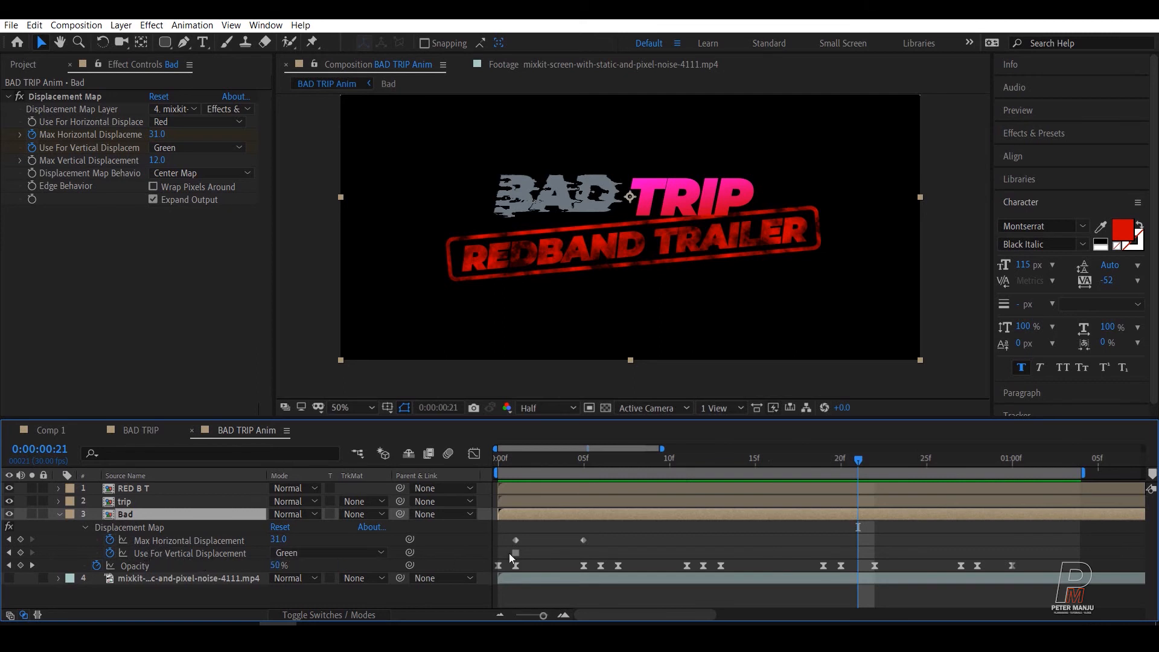
left_click(601, 537)
left_click(583, 541)
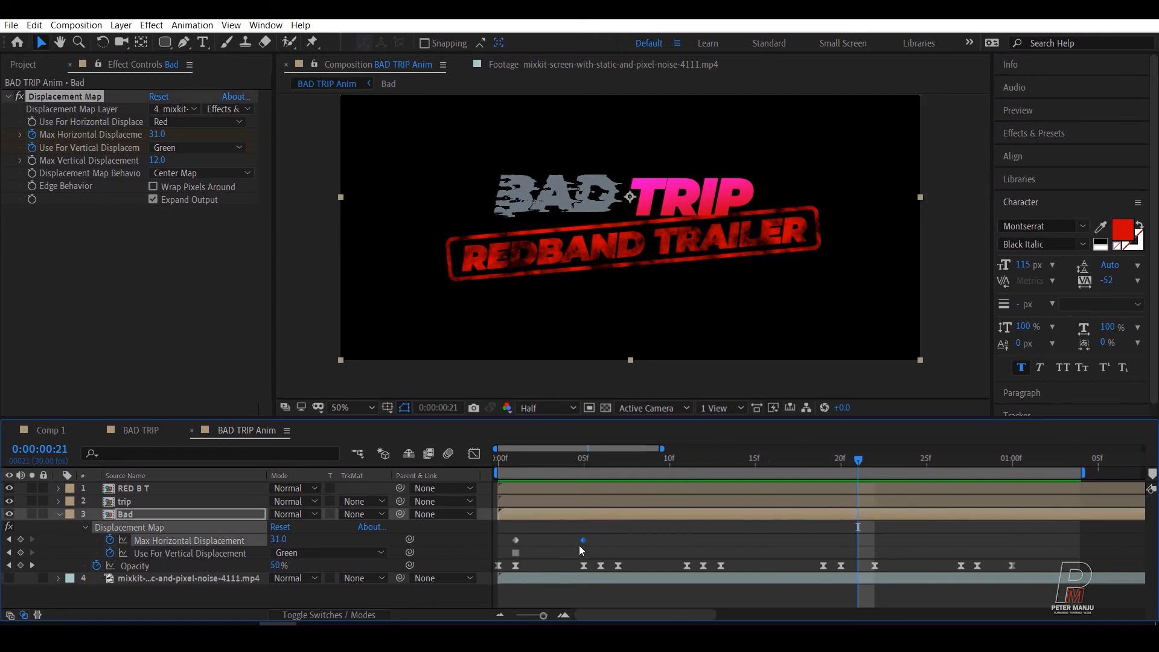
left_click_drag(582, 541, 720, 540)
left_click(740, 460)
key("space")
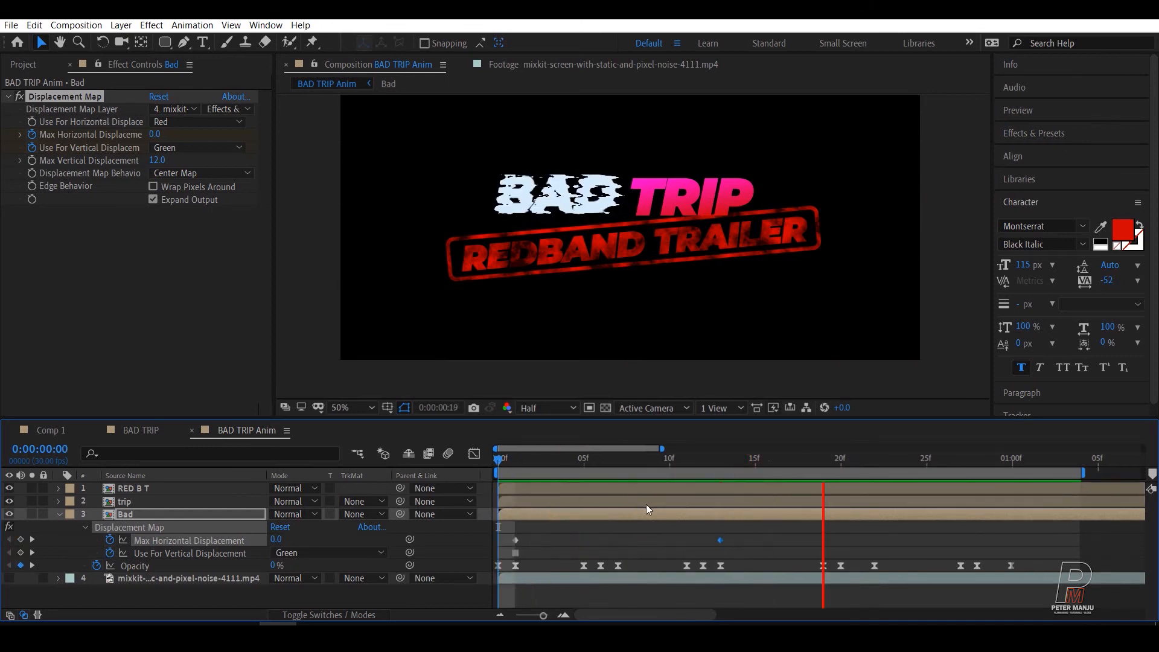
key("space")
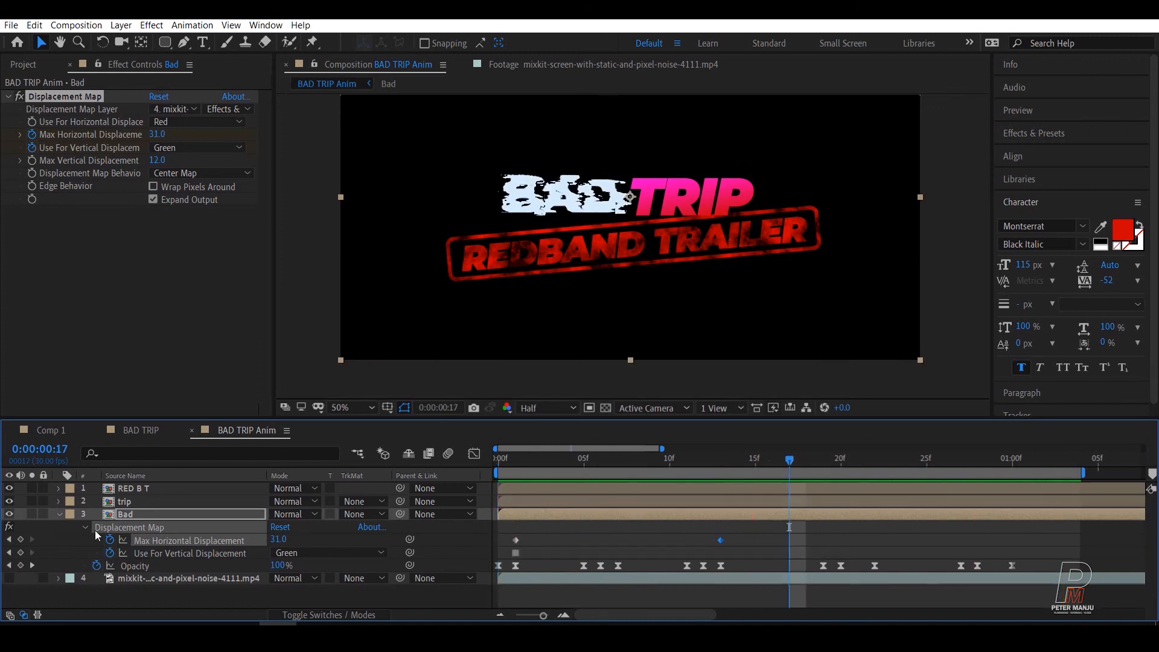
Step: Time-stretch the pixel-noise layer to a stretch factor of 300, holding the layer in-point
left_click(59, 514)
left_click(128, 526)
right_click(130, 527)
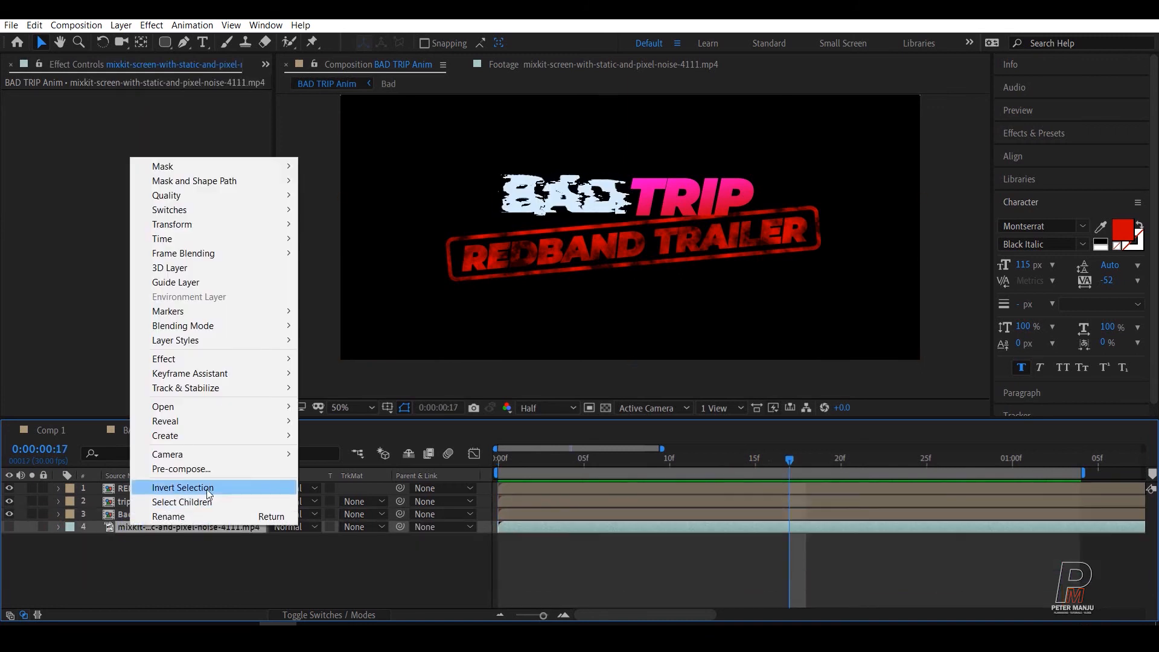
mouse_move(192, 238)
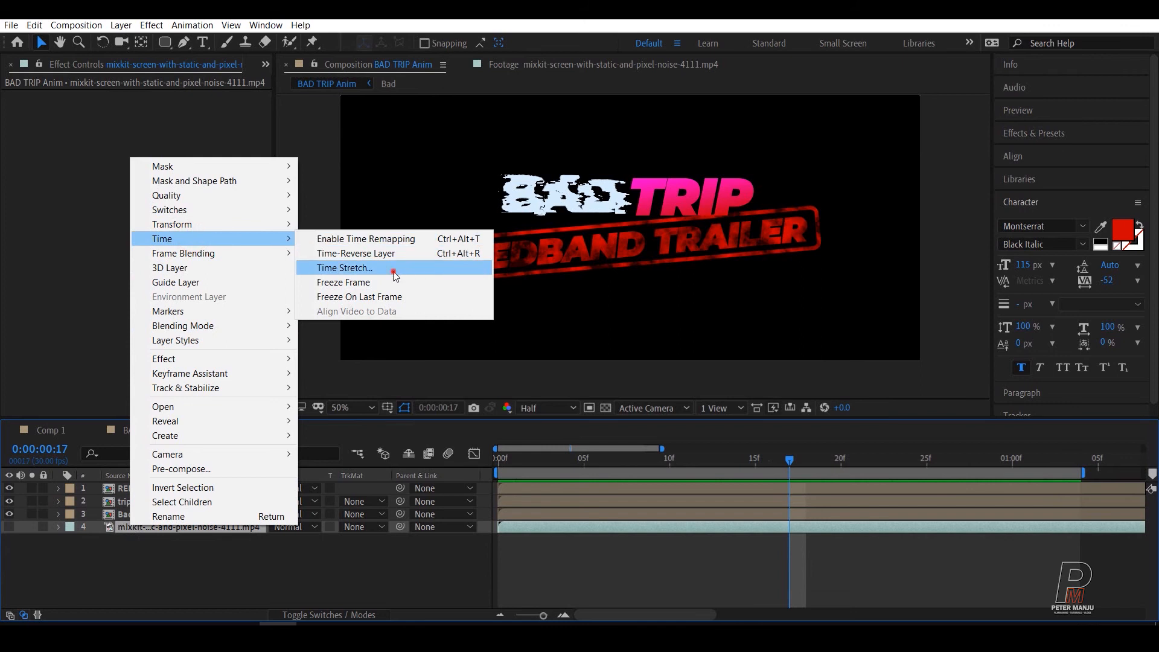
left_click(393, 270)
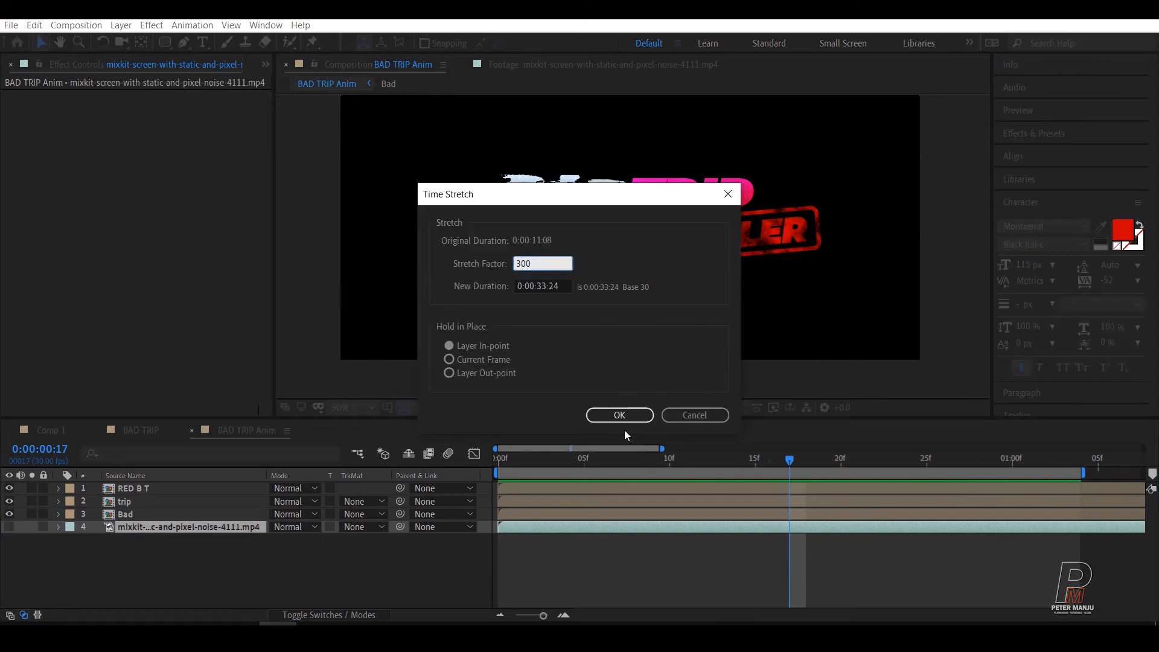
left_click(620, 415)
Step: Play back and scrub through the composition to check the BAD glitch against the stretched noise layer
left_click(714, 461)
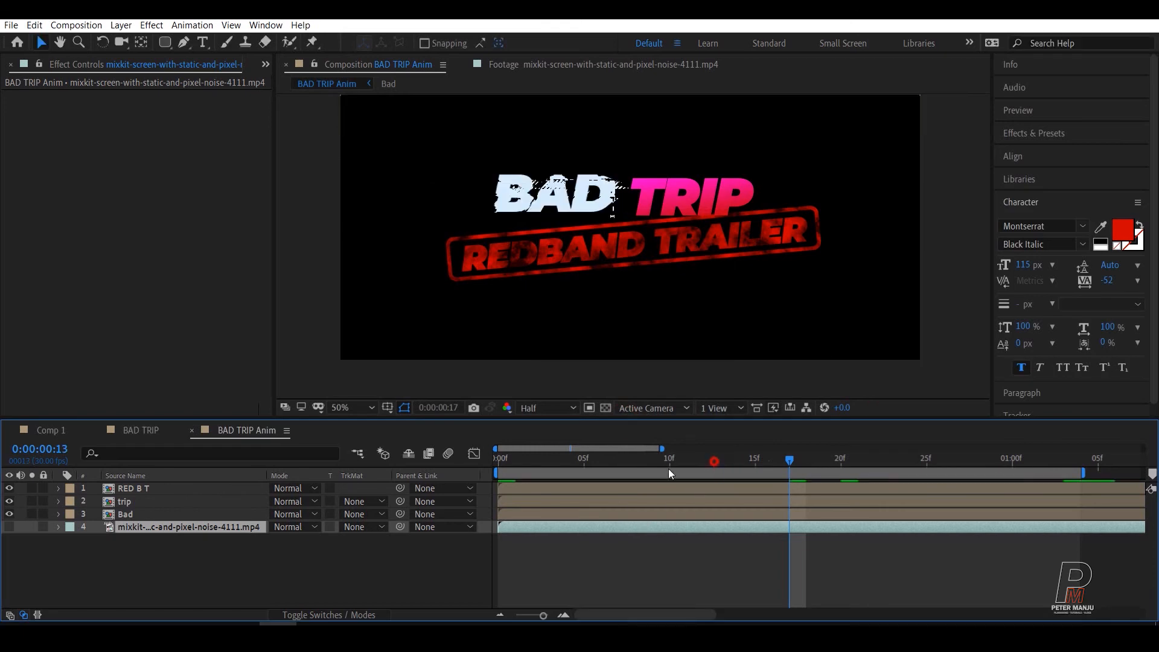
key("space")
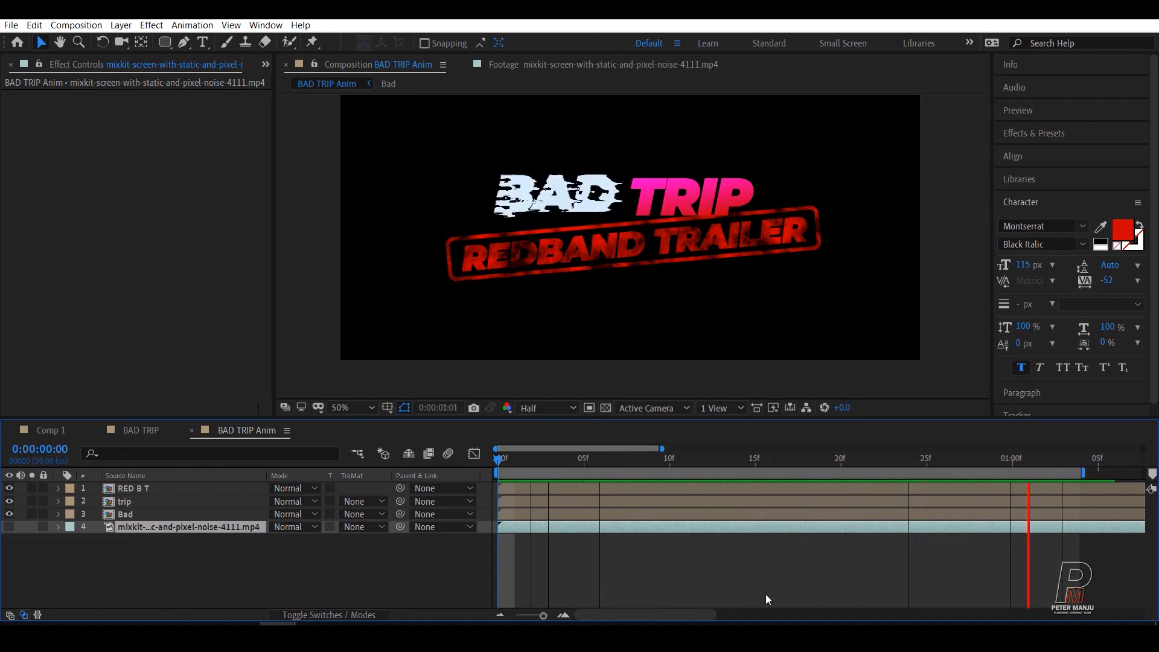
key("space")
left_click(410, 561)
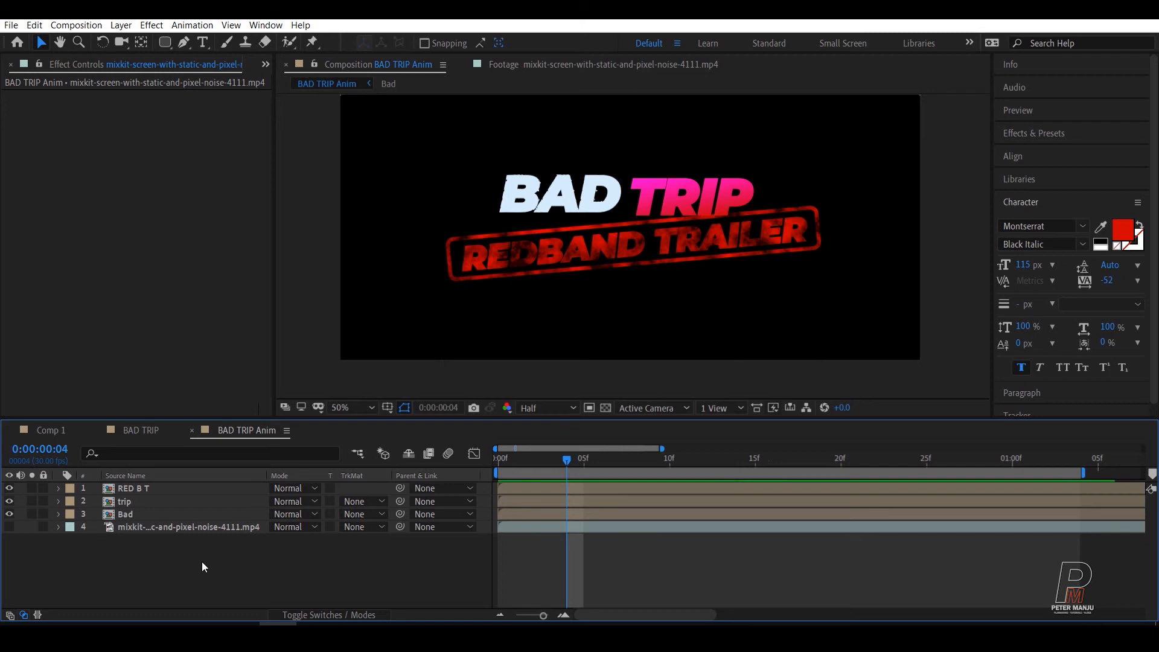
left_click_drag(515, 471, 788, 494)
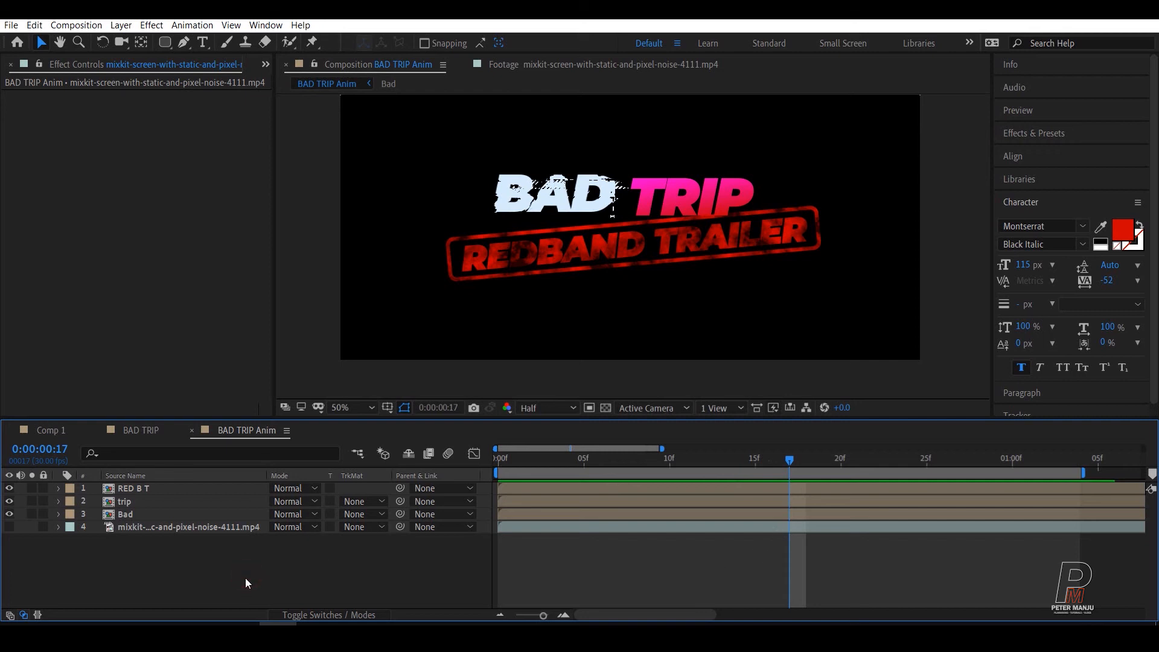
right_click(235, 537)
left_click(164, 569)
left_click_drag(769, 462, 483, 478)
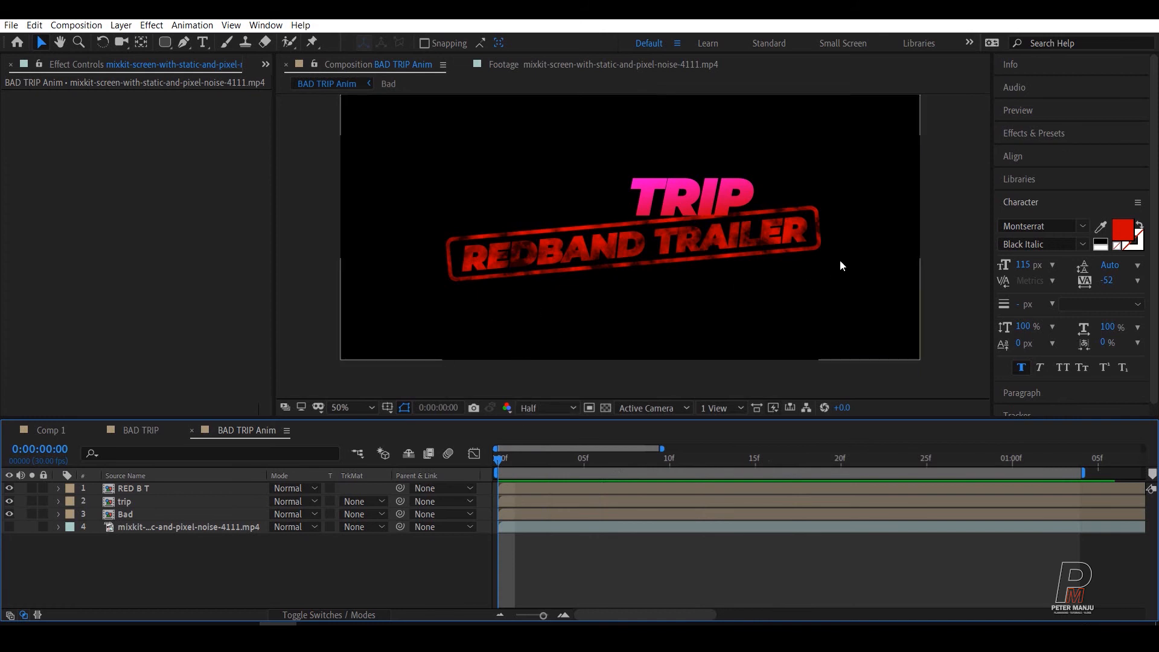
Step: Add Position and Scale keyframes to the RED B T layer at frame 7 and move both to frame 10
left_click(139, 487)
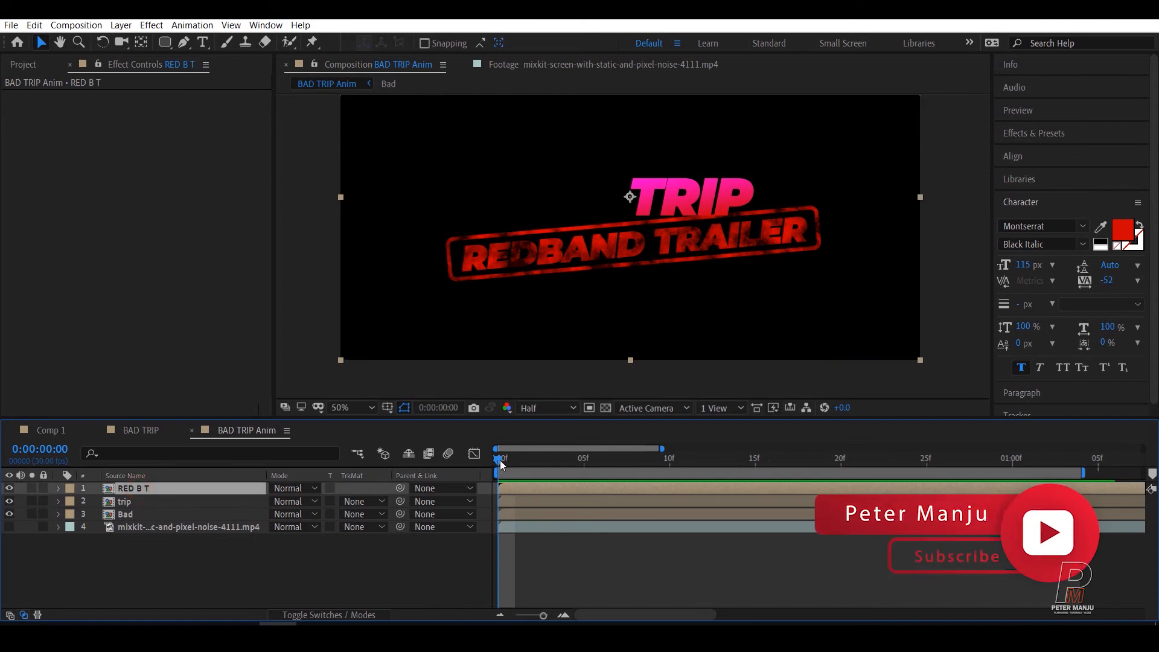
left_click_drag(500, 459, 618, 457)
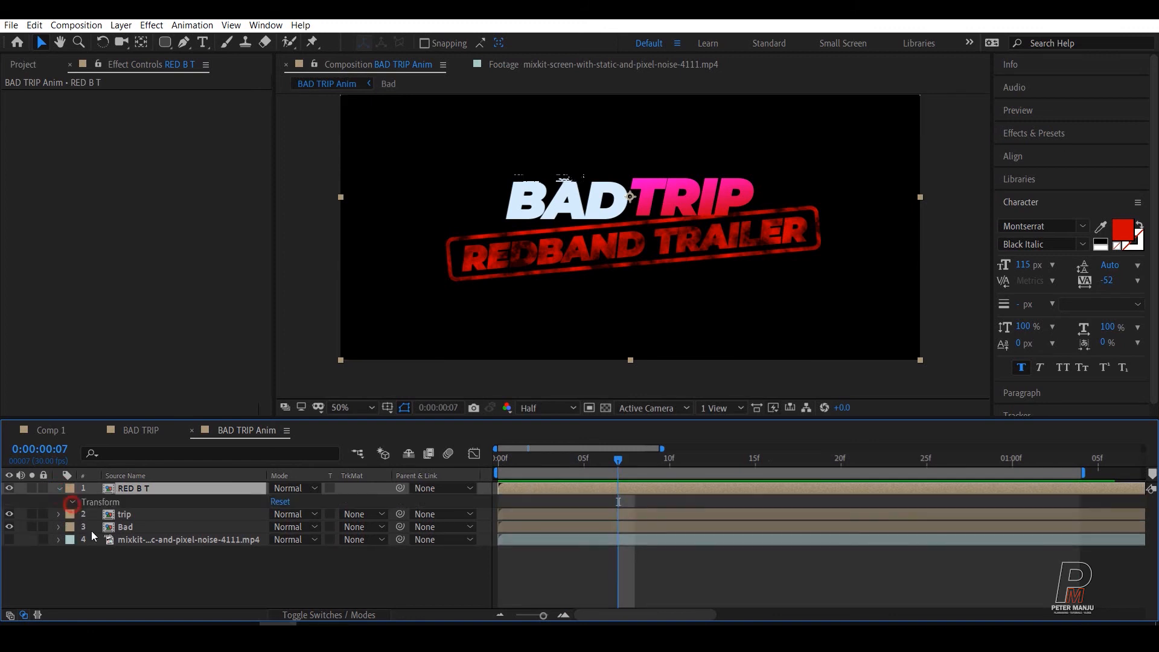
left_click(58, 488)
left_click(123, 542)
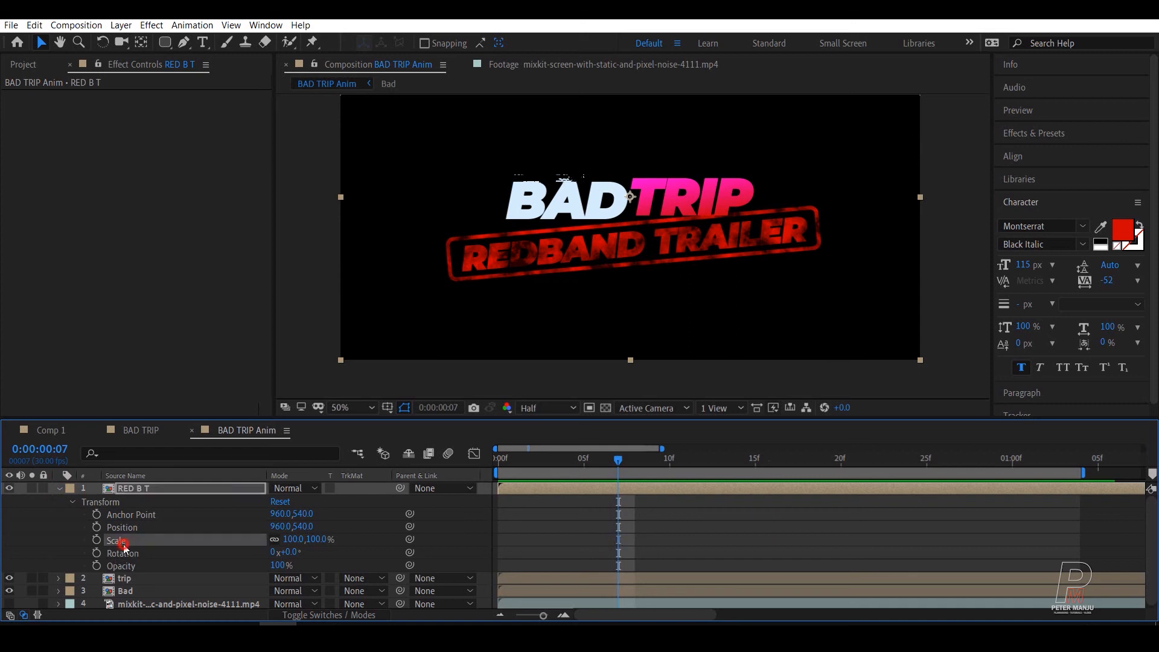
left_click(98, 529)
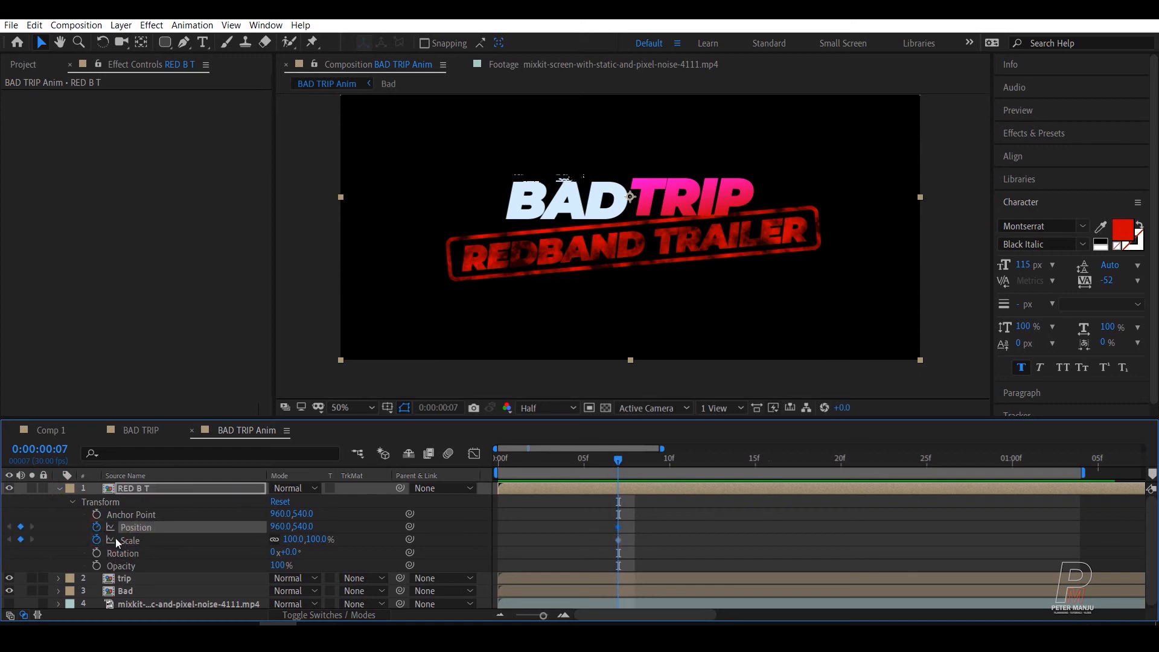
left_click(134, 491)
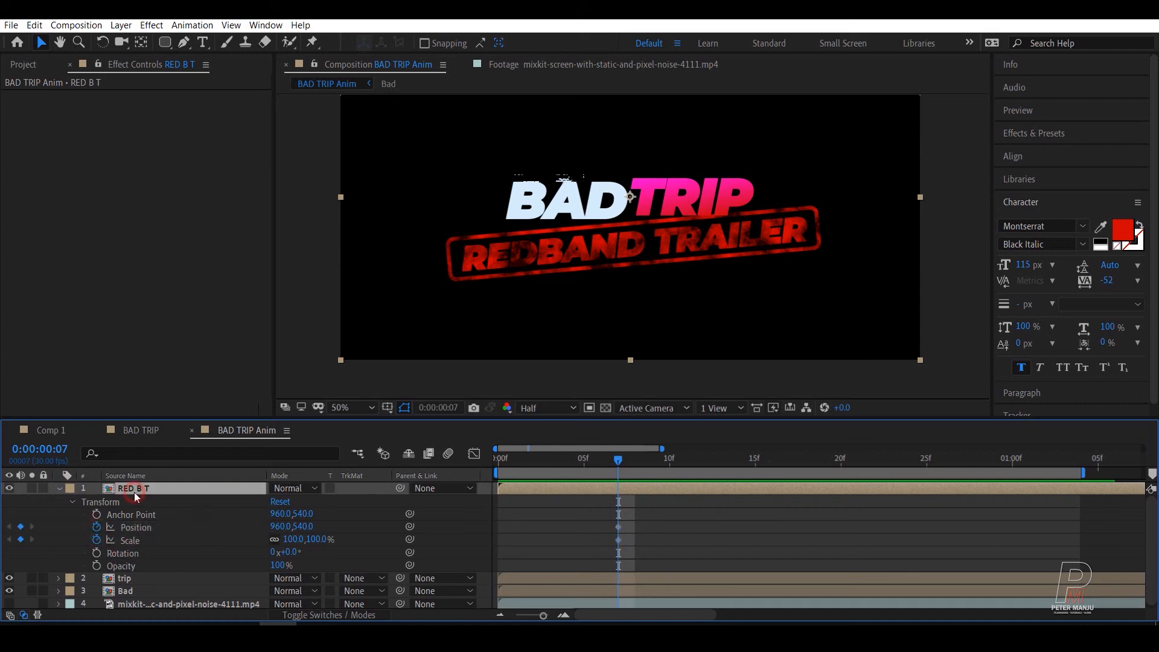
key("u")
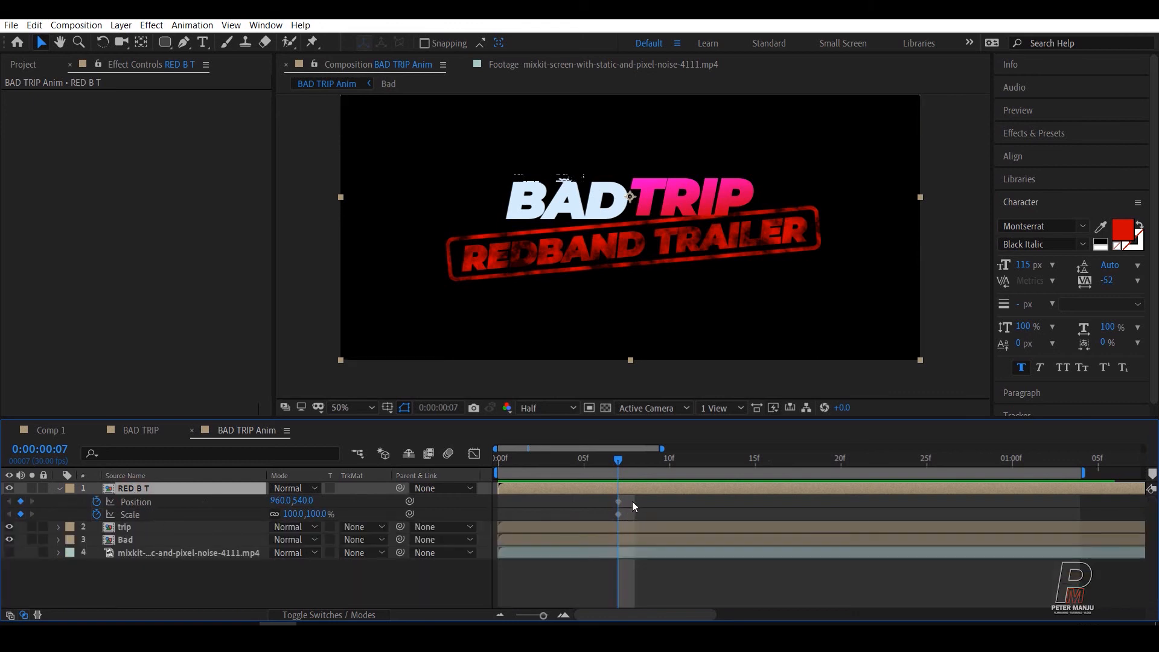
left_click_drag(631, 501, 674, 510)
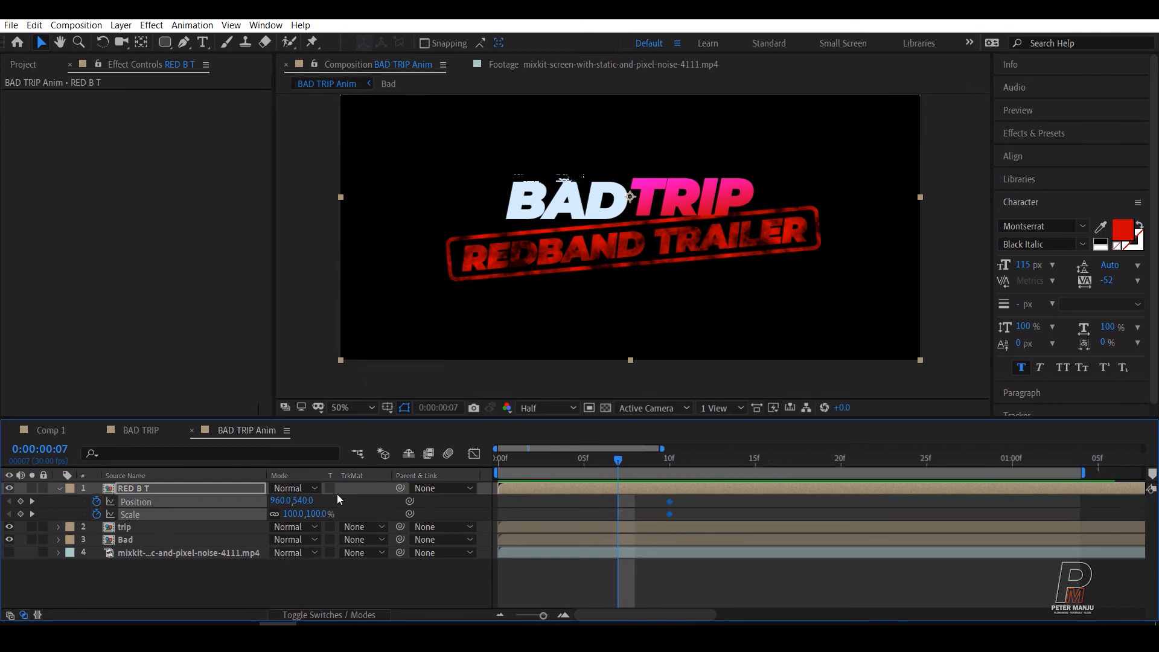
Step: At frame 7, keyframe the RED B T layer's Scale at 1592% and its Position at 960, -1946
left_click_drag(298, 519, 9, 528)
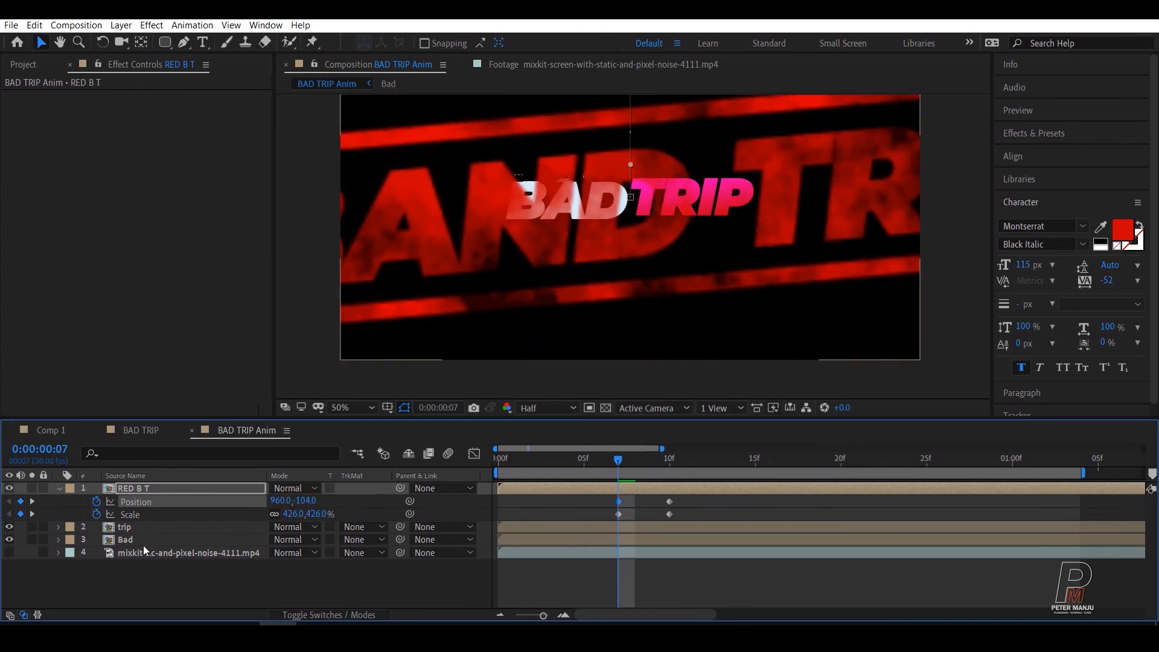
left_click_drag(294, 515, 483, 513)
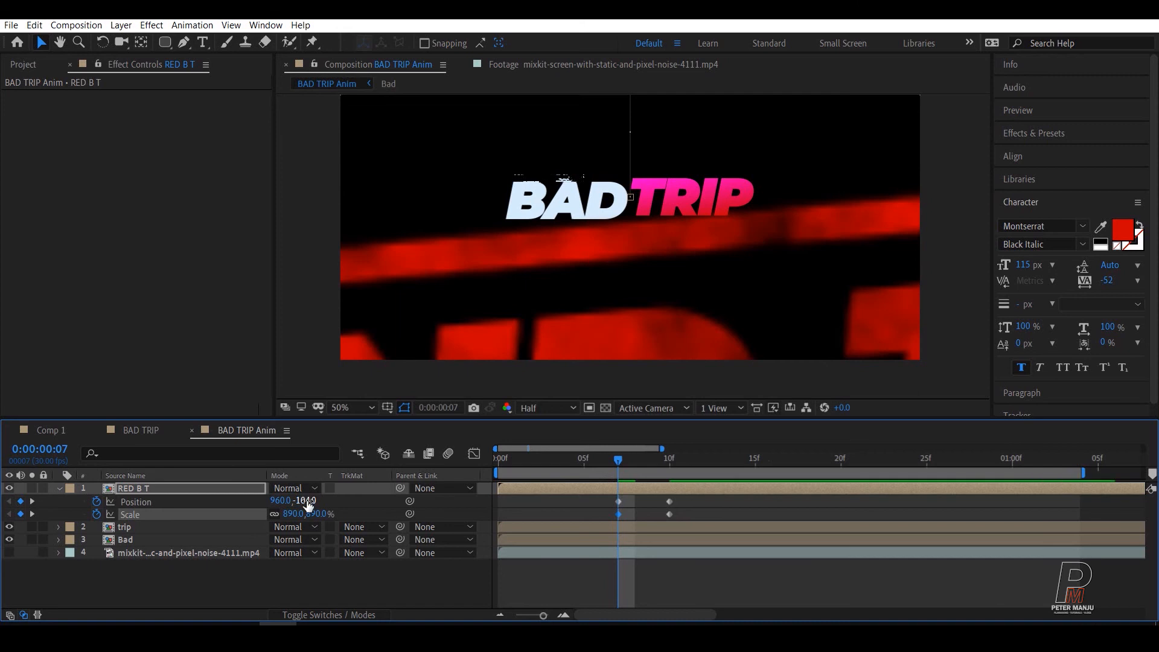
left_click_drag(307, 500, 10, 554)
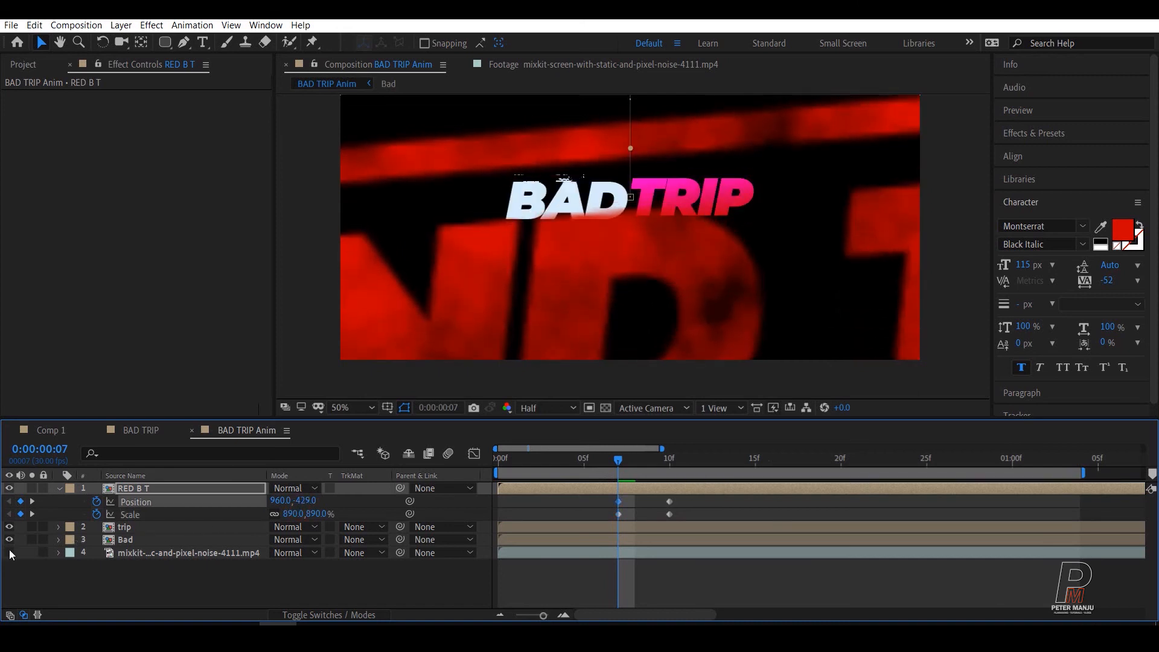
left_click_drag(305, 500, 278, 513)
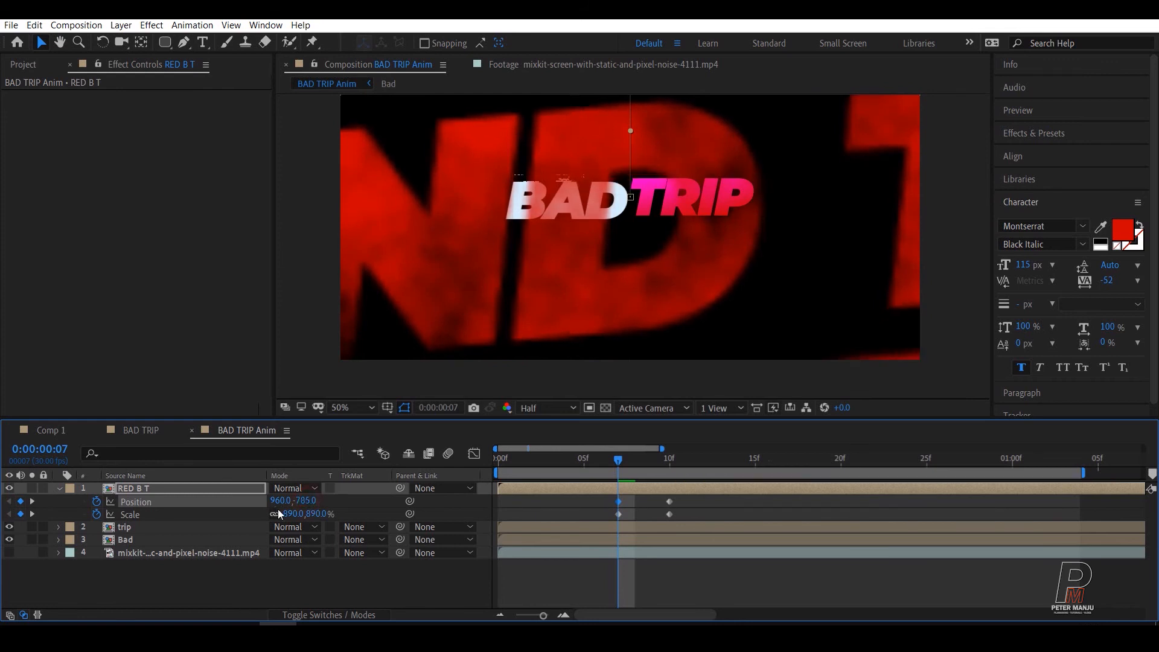
scroll(831, 173, "down", 2)
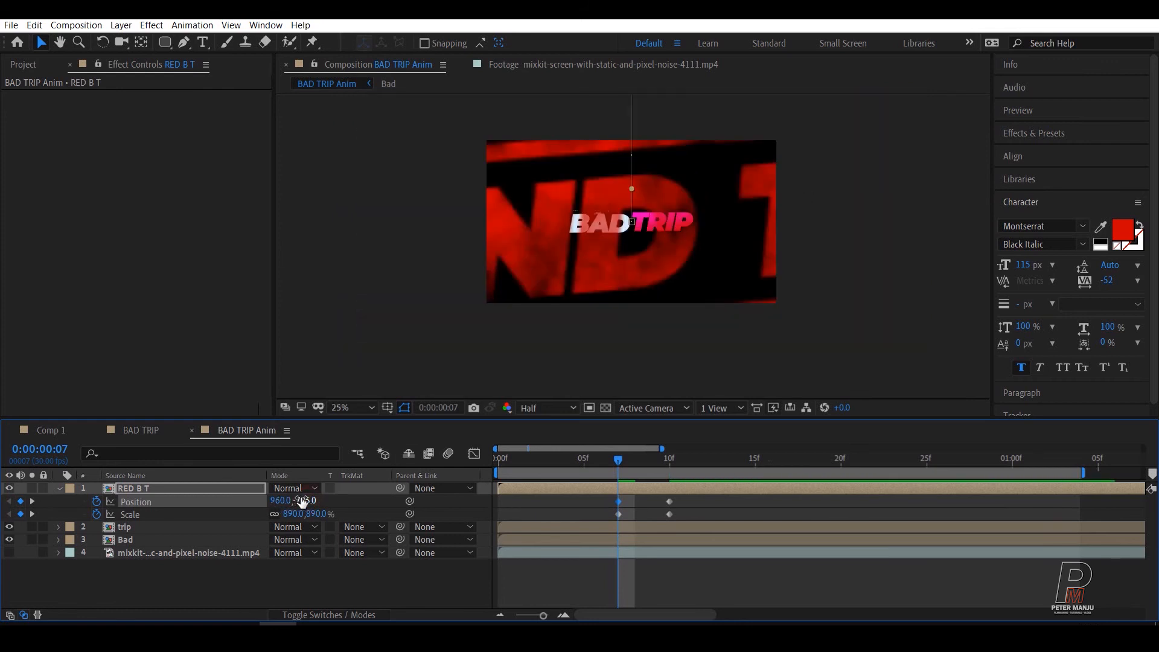
left_click_drag(298, 501, 204, 525)
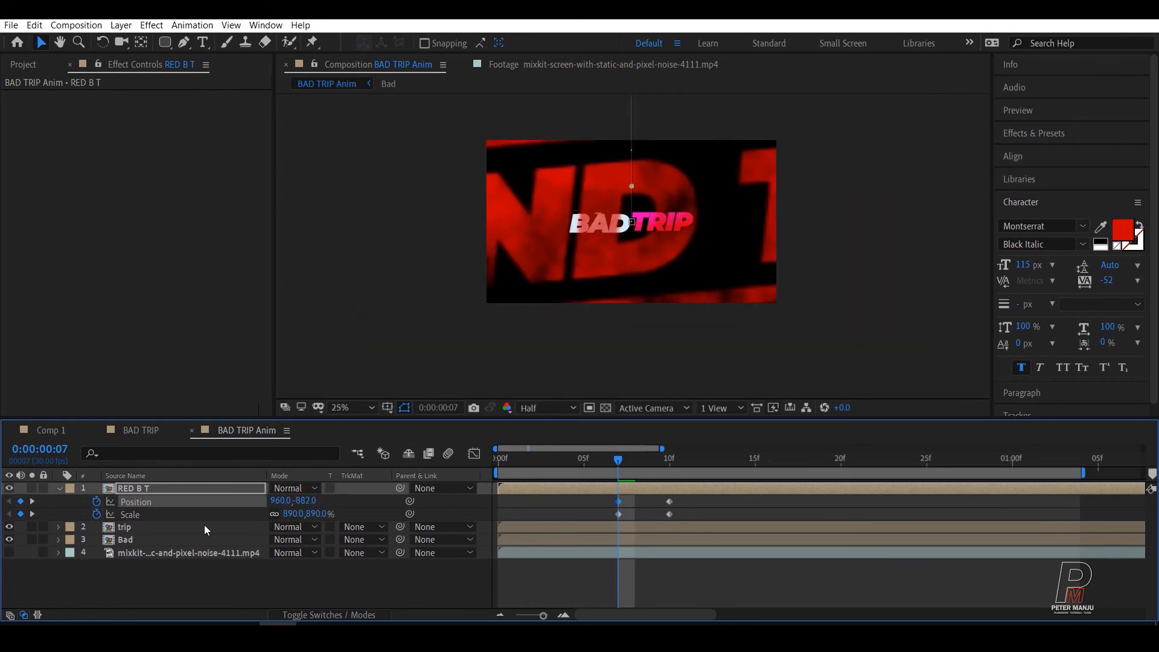
left_click_drag(307, 513, 749, 422)
left_click_drag(304, 501, 3, 560)
left_click_drag(310, 503, 173, 509)
left_click_drag(311, 502, 201, 543)
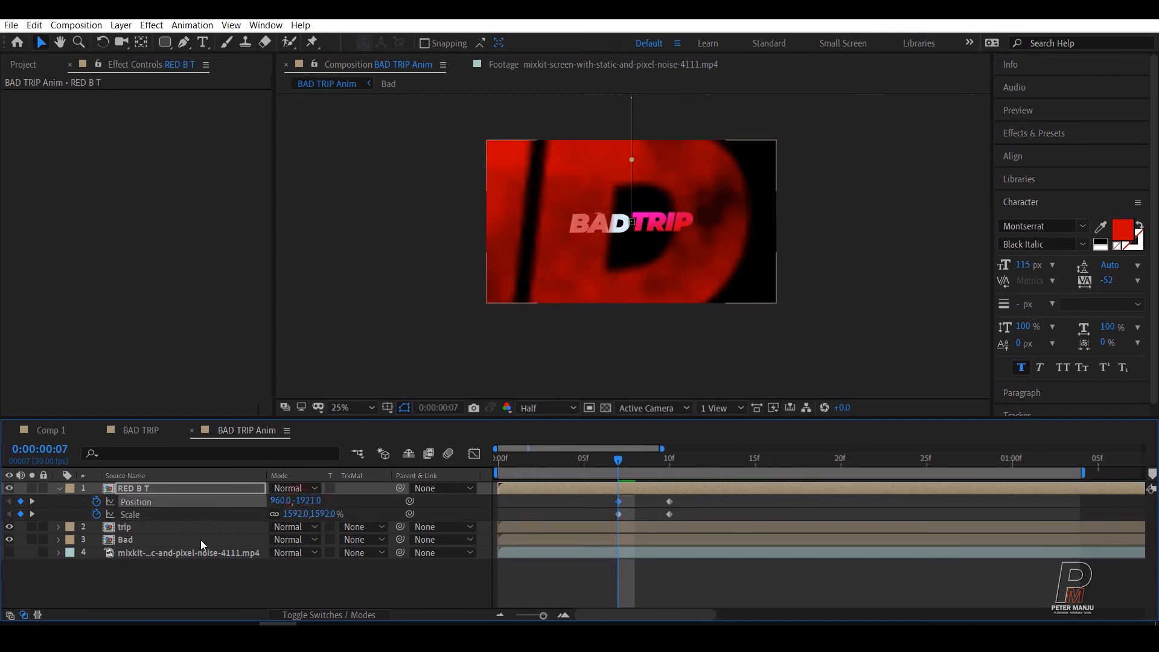
left_click_drag(321, 507, 288, 504)
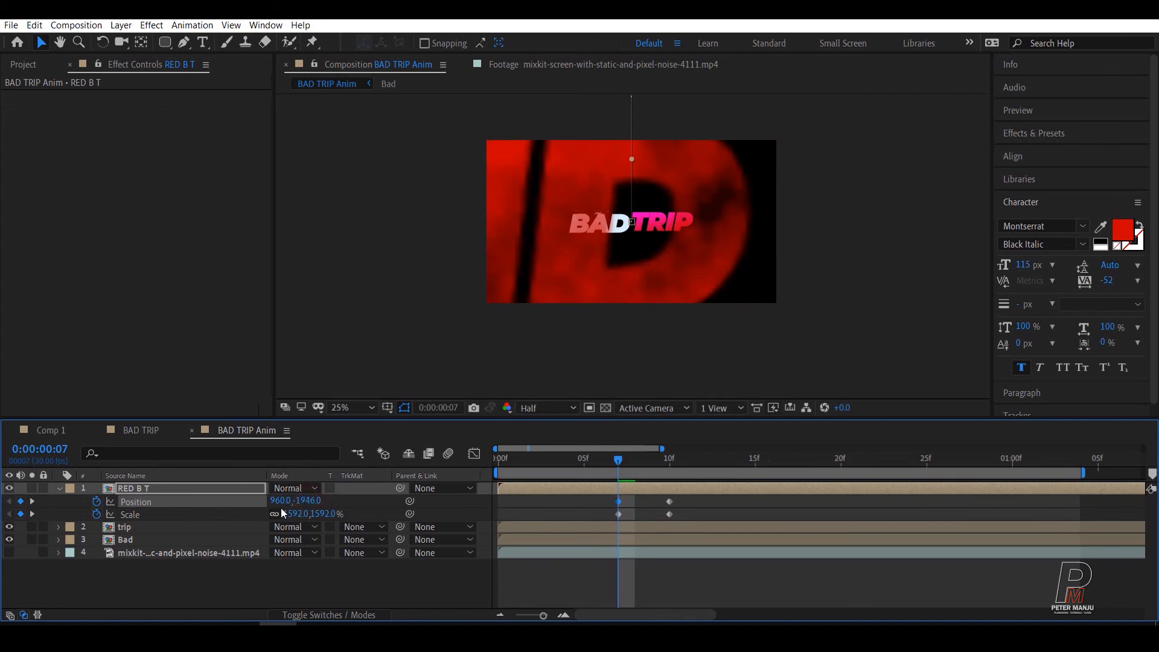
Step: Play back the composition from the start to check the REDBAND TRAILER stamp's scale-down
left_click_drag(570, 466, 461, 471)
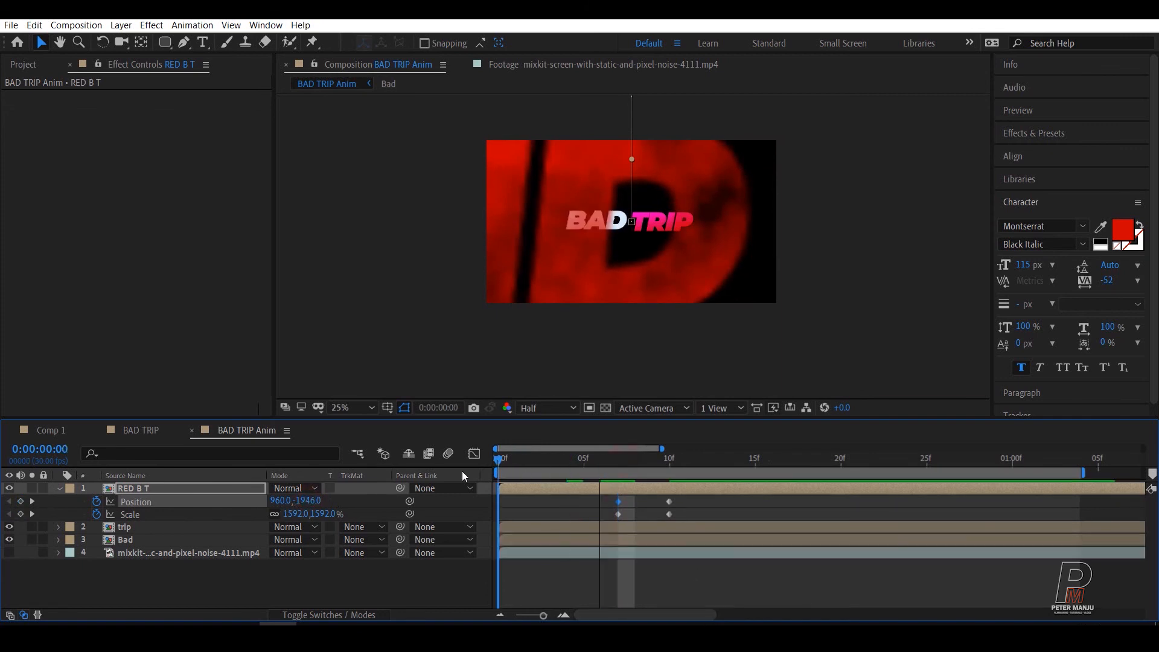
key("space")
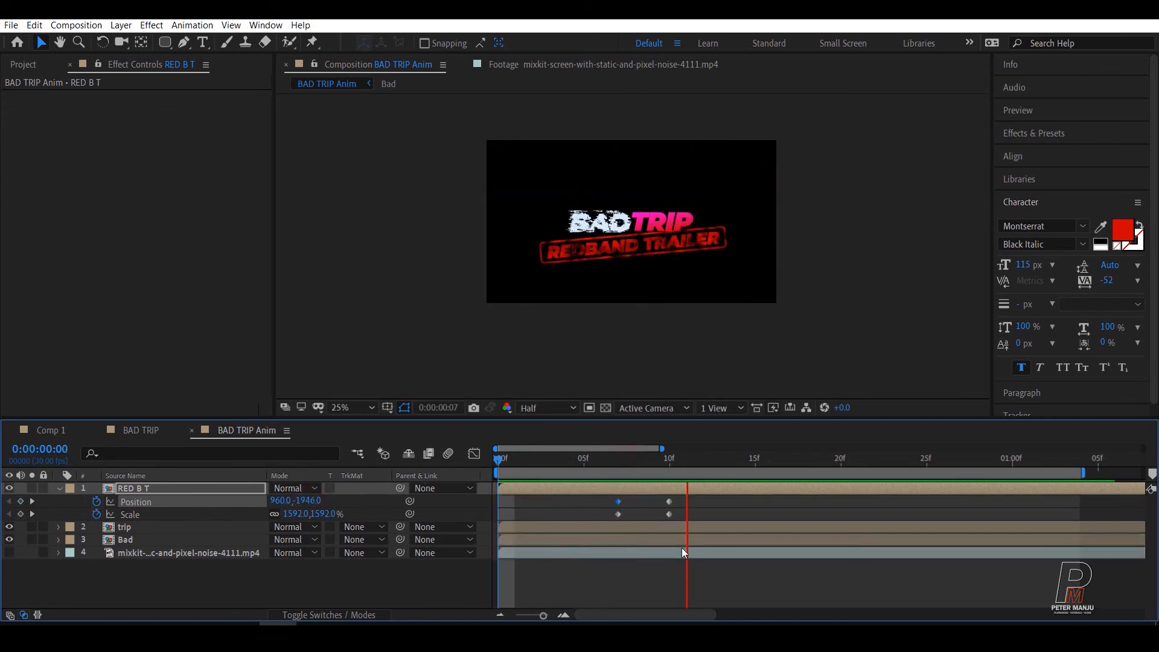
mouse_move(660, 464)
left_mouse_down()
mouse_move(610, 466)
mouse_move(662, 465)
left_mouse_up()
Step: Trim the RED B T layer's in-point to frame 7 and preview the stamp's entrance
left_click(617, 474)
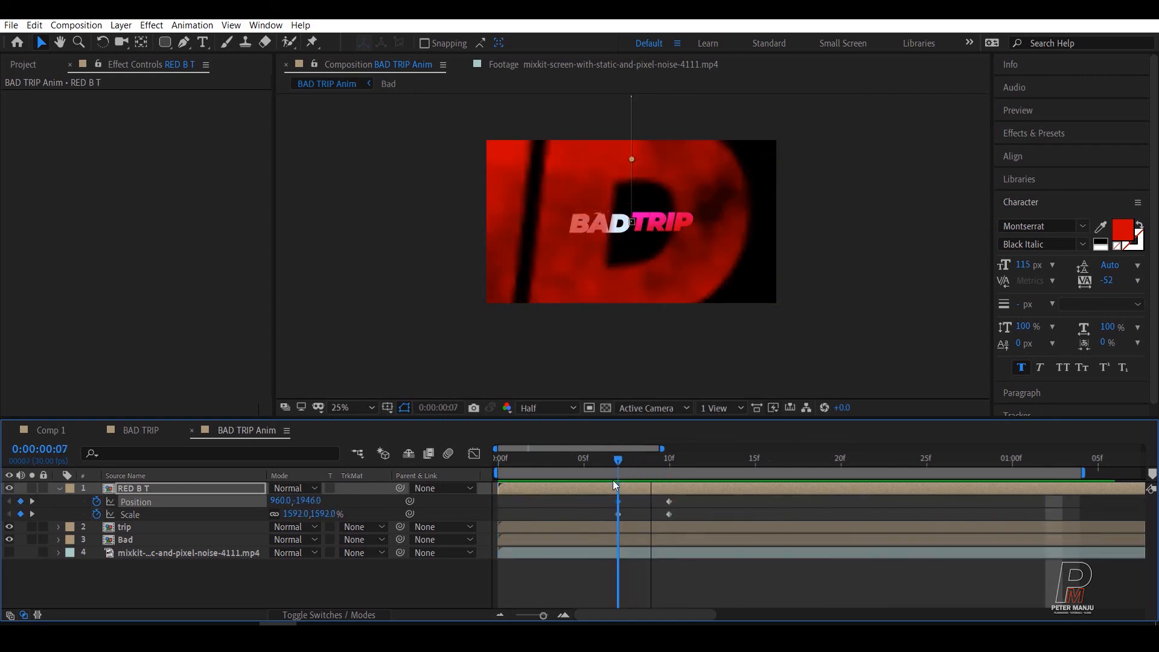
left_click(597, 487)
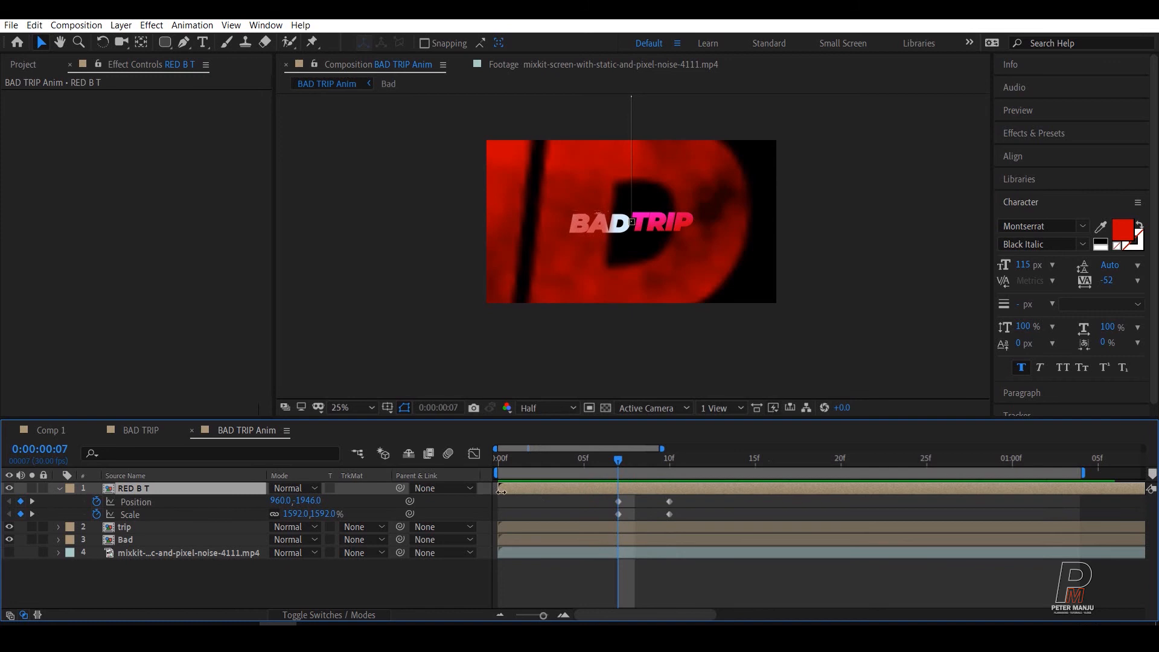
left_click_drag(501, 489, 466, 487)
key("space")
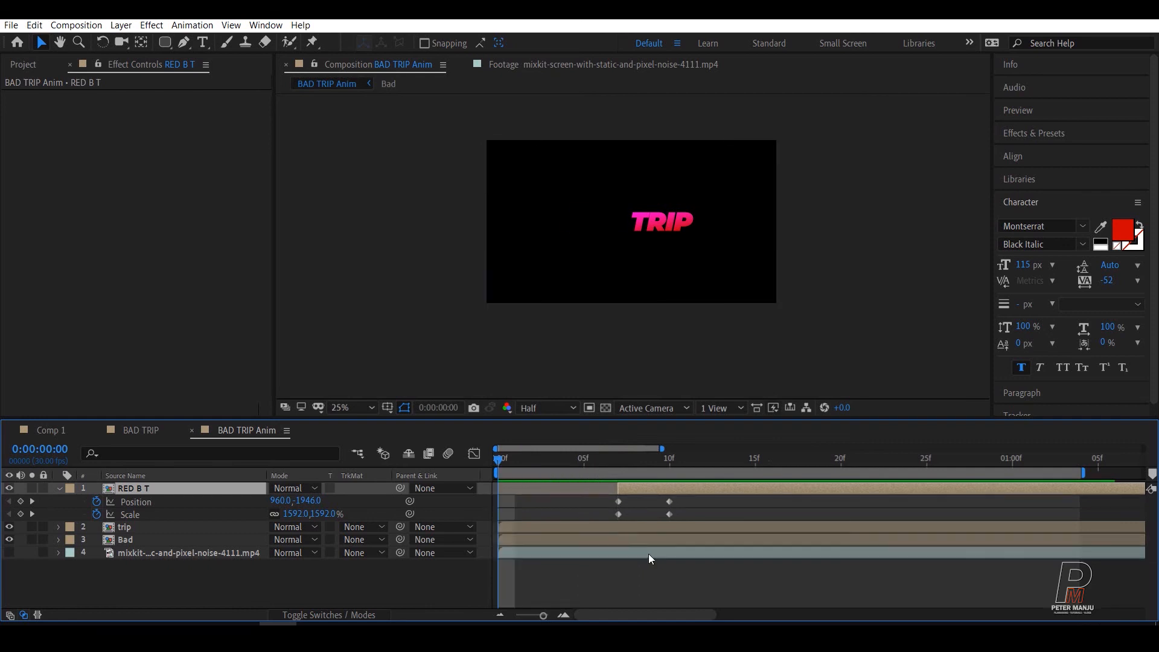
key("space")
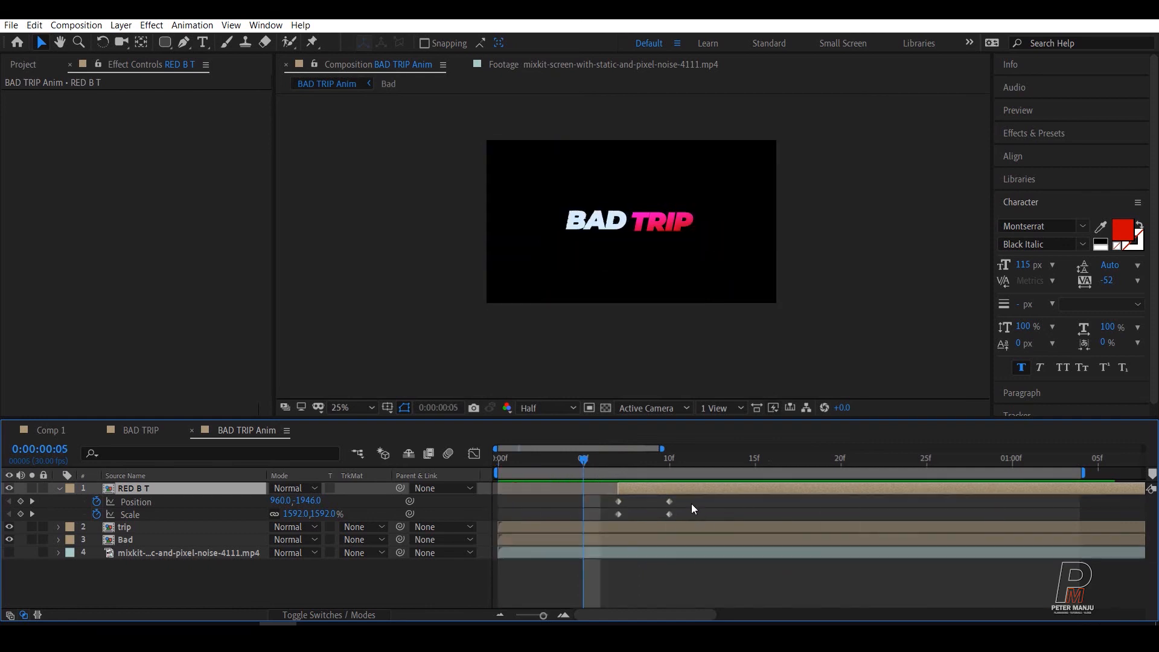
Step: Move the RED B T layer's ending Position and Scale keyframes to frame 12 and preview the slower stamp animation
mouse_move(690, 503)
left_mouse_down()
mouse_move(666, 518)
mouse_move(700, 503)
left_mouse_up()
left_click(636, 460)
key("space")
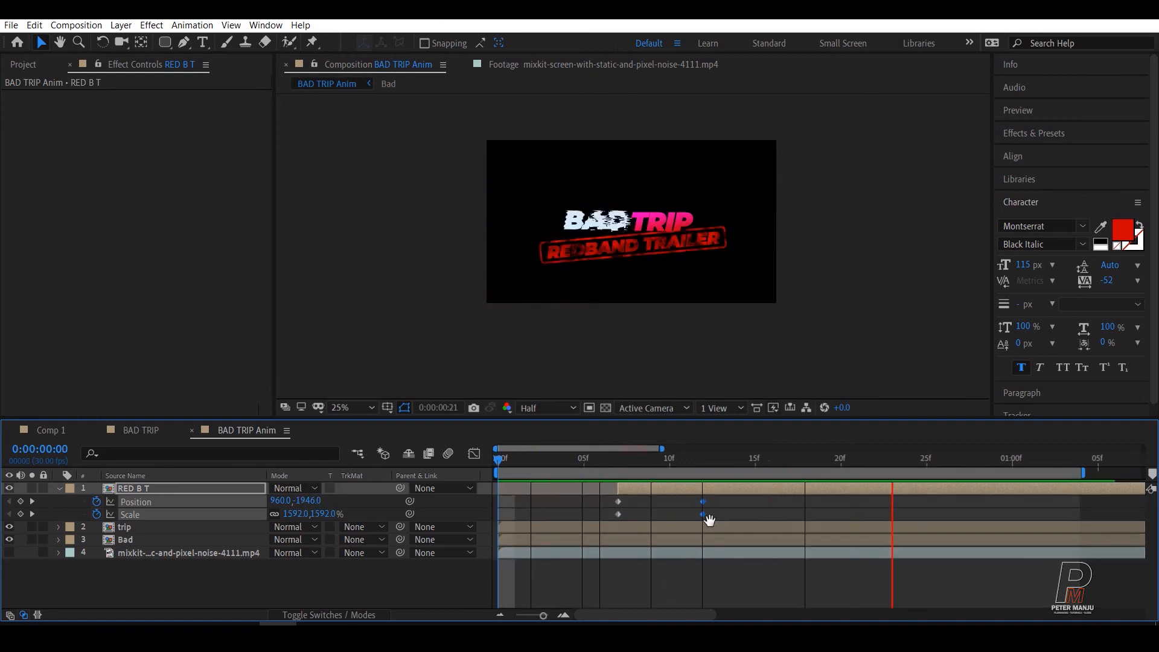
key("space")
key("space")
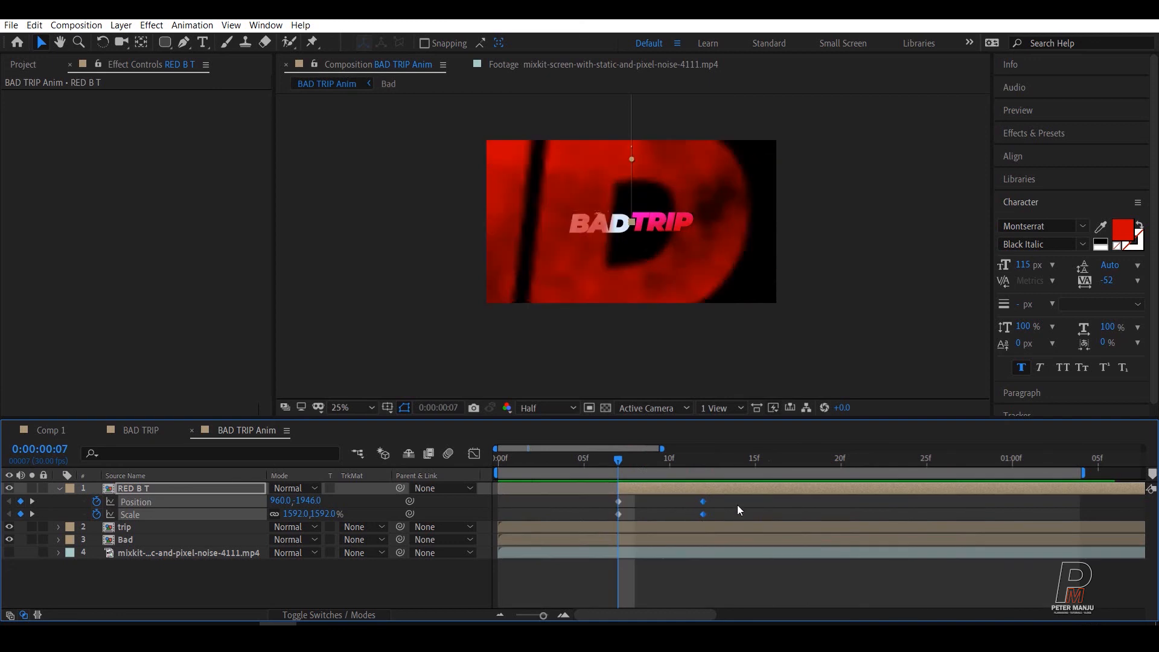
Step: Apply Easy Ease to all Position and Scale keyframes of the RED B T layer
left_click_drag(737, 499, 616, 512)
right_click(617, 502)
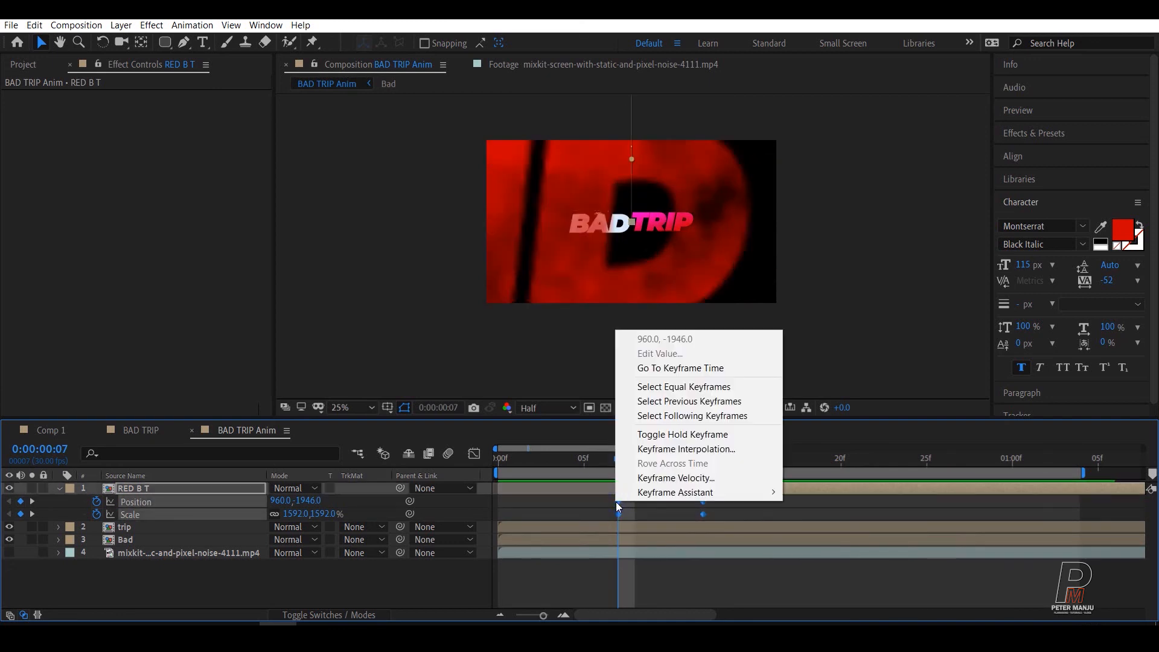
mouse_move(670, 492)
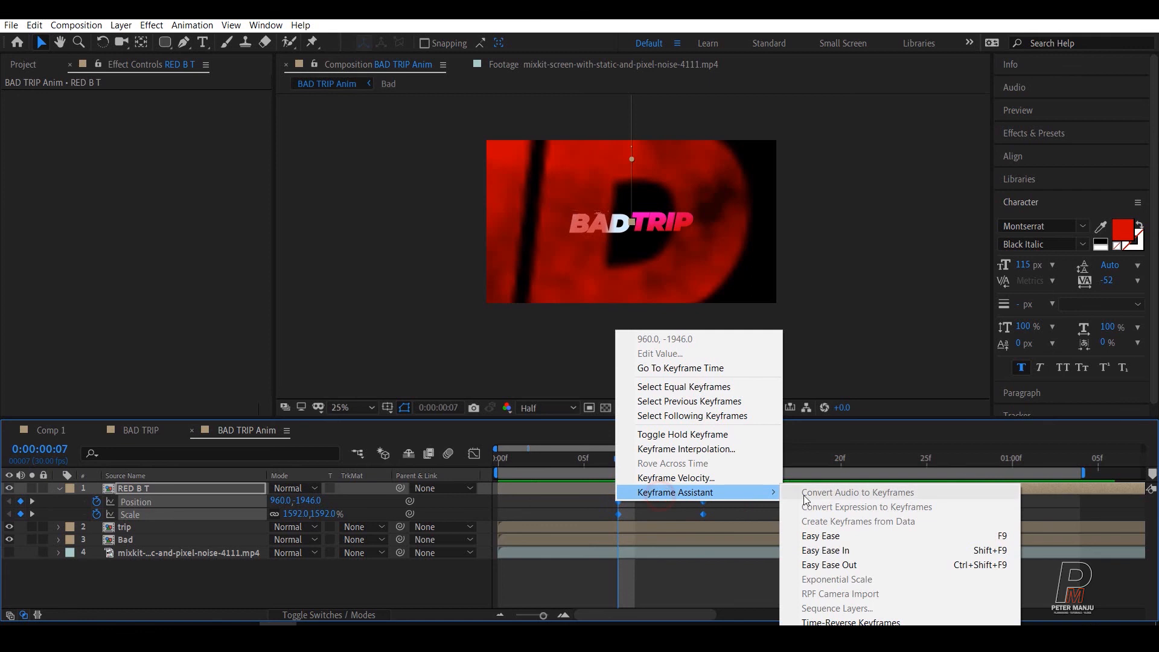
left_click(814, 536)
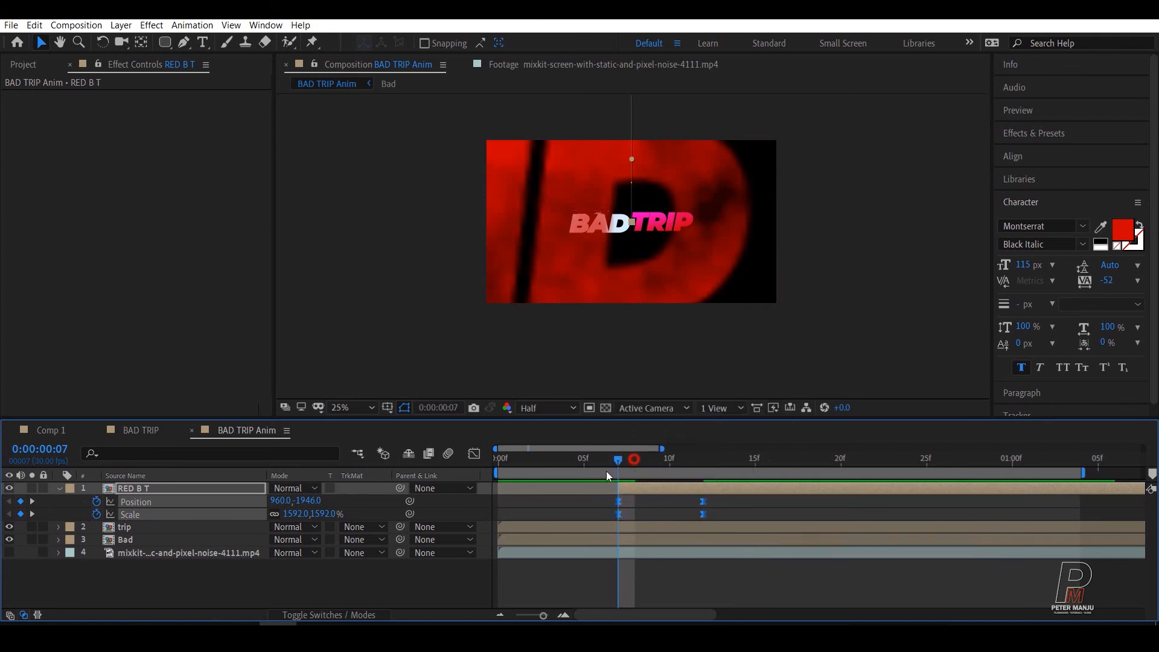
Step: Play back the composition from the start to check the REDBAND TRAILER stamp's eased entrance
left_click_drag(605, 471, 444, 483)
key("space")
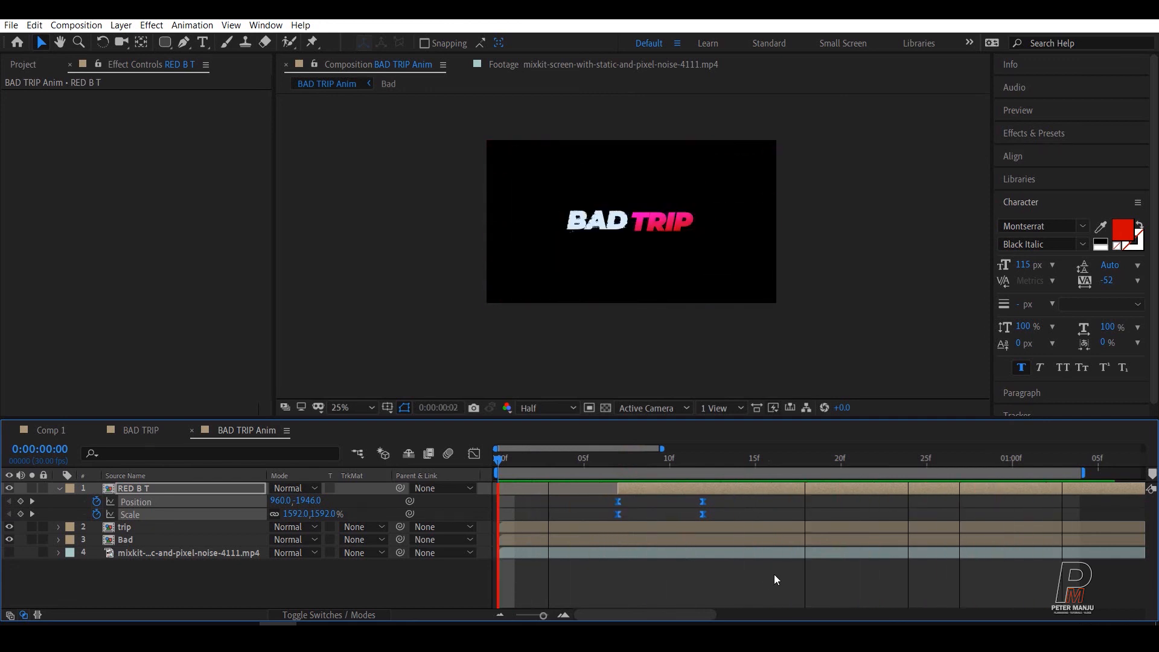
key("space")
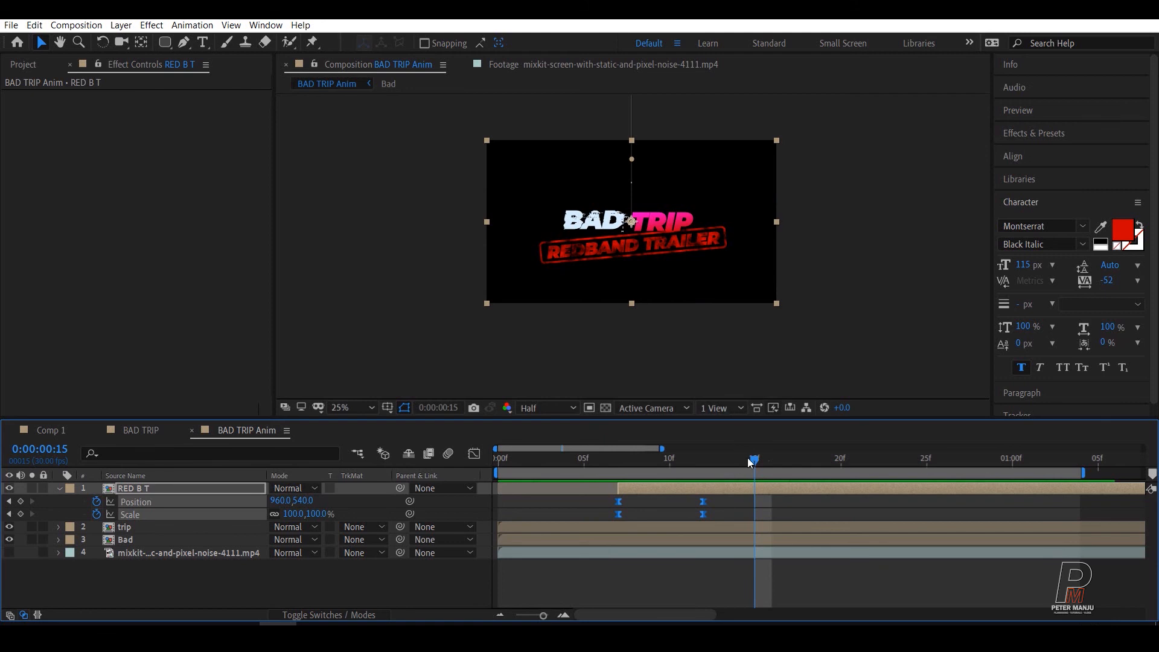
left_click_drag(748, 462, 474, 494)
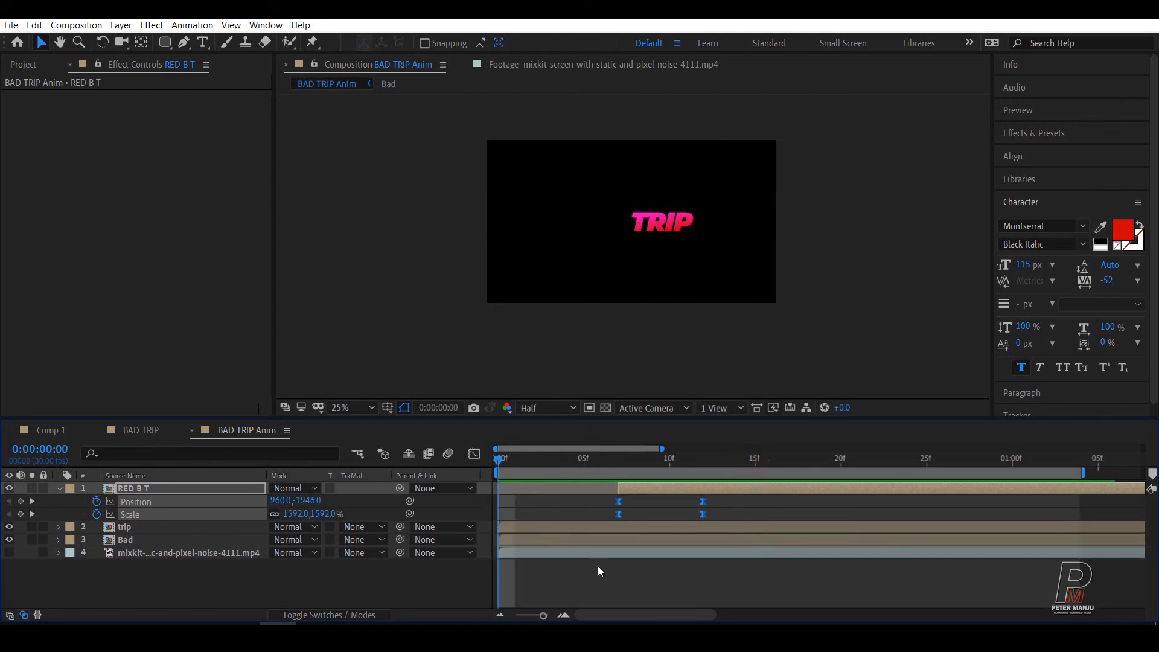
key("space")
key("space")
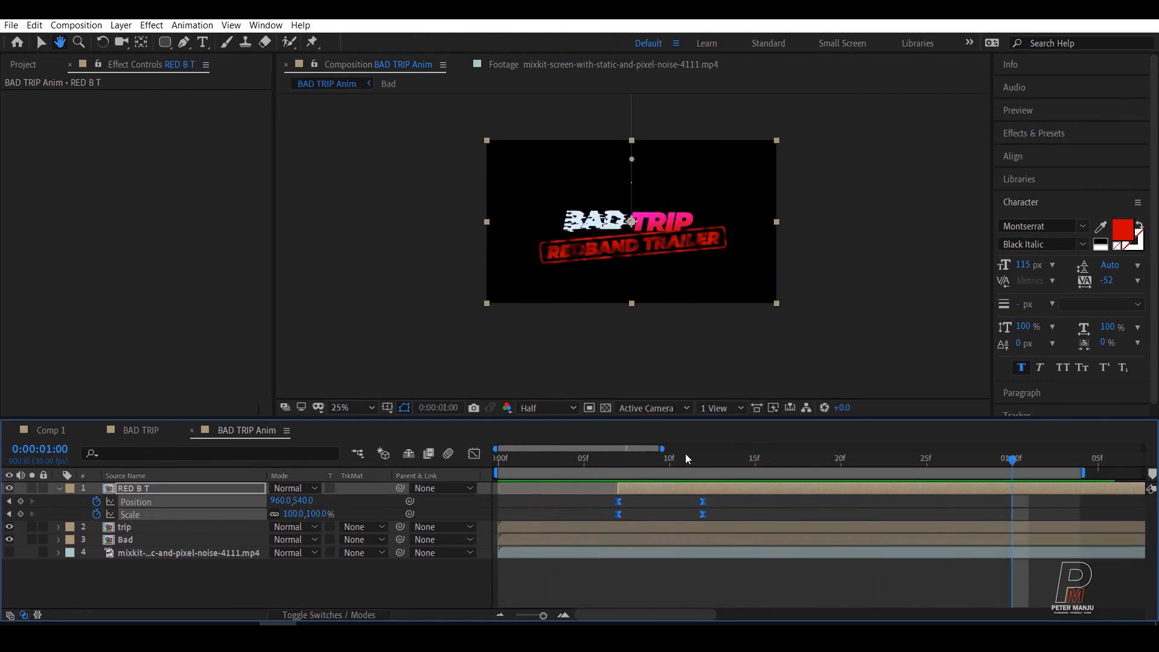
left_click_drag(685, 455, 655, 463)
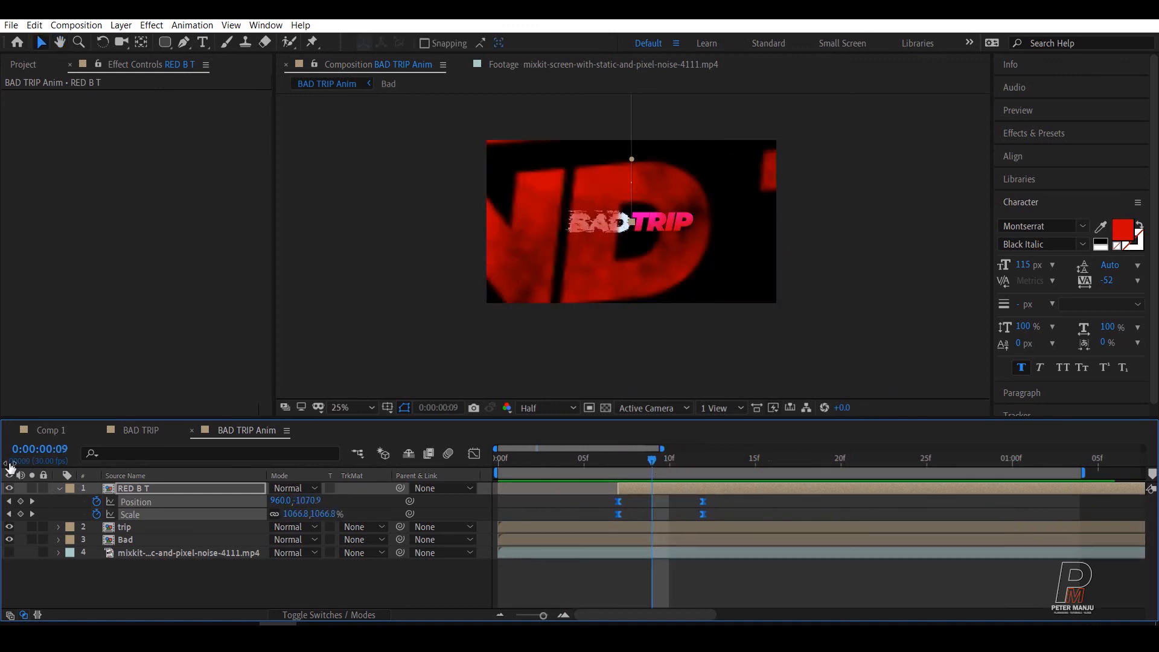
Step: Collapse the RED B T layer's properties and enable motion blur for that layer and for the composition
key("u")
left_click(187, 568)
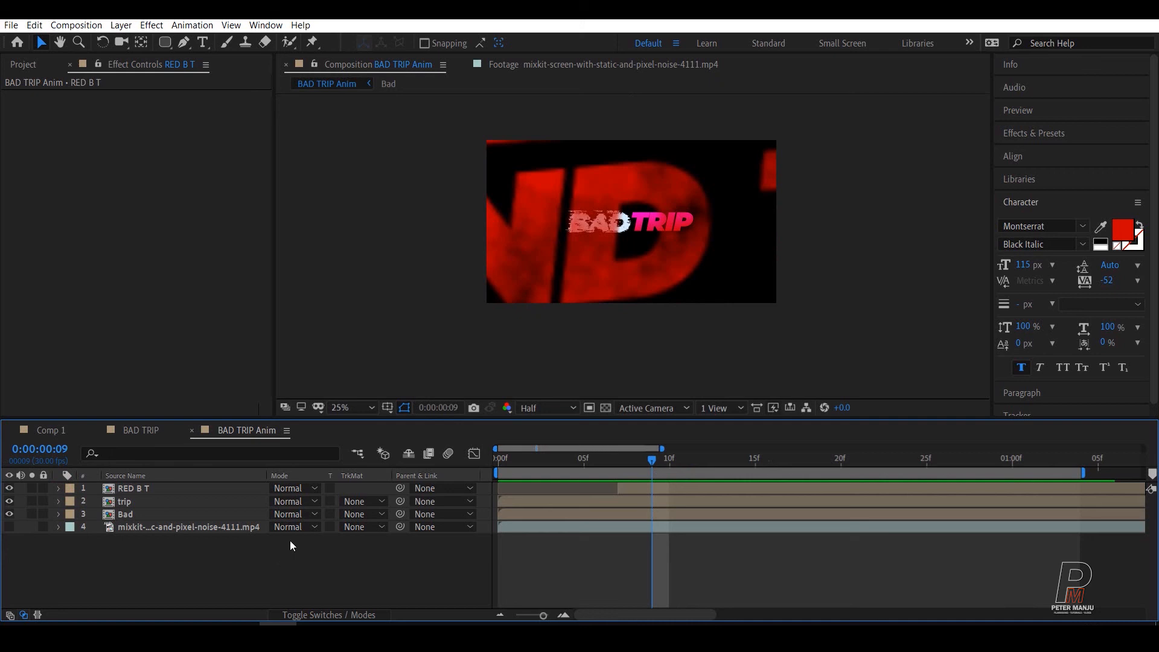
left_click(307, 614)
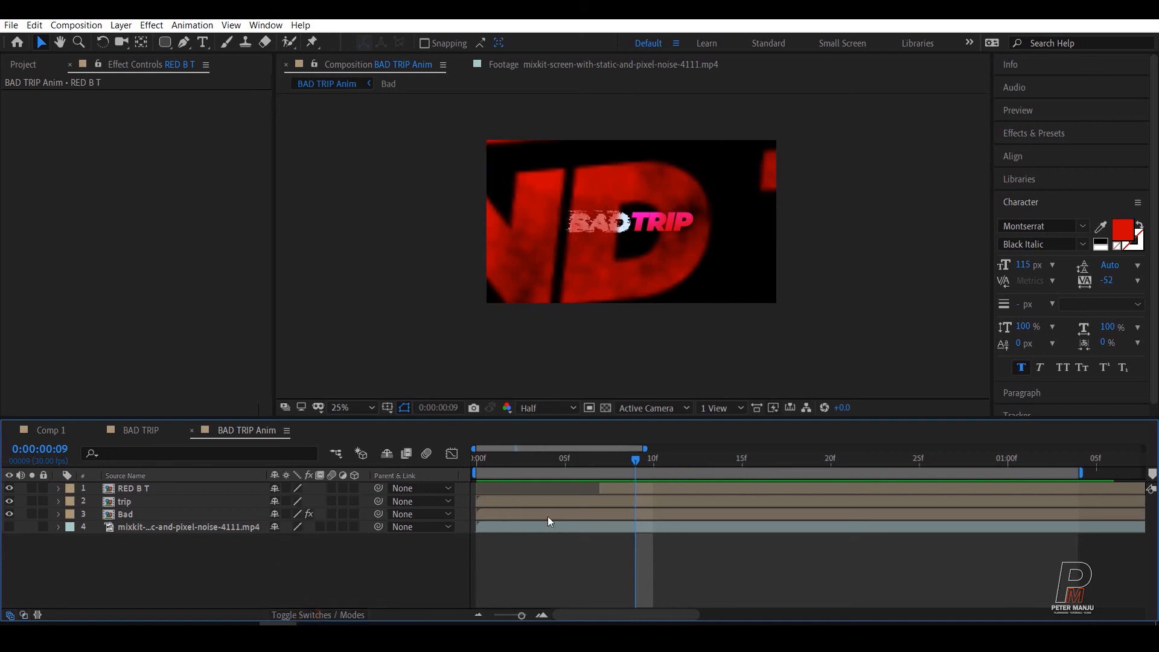
left_click(332, 488)
left_click(426, 453)
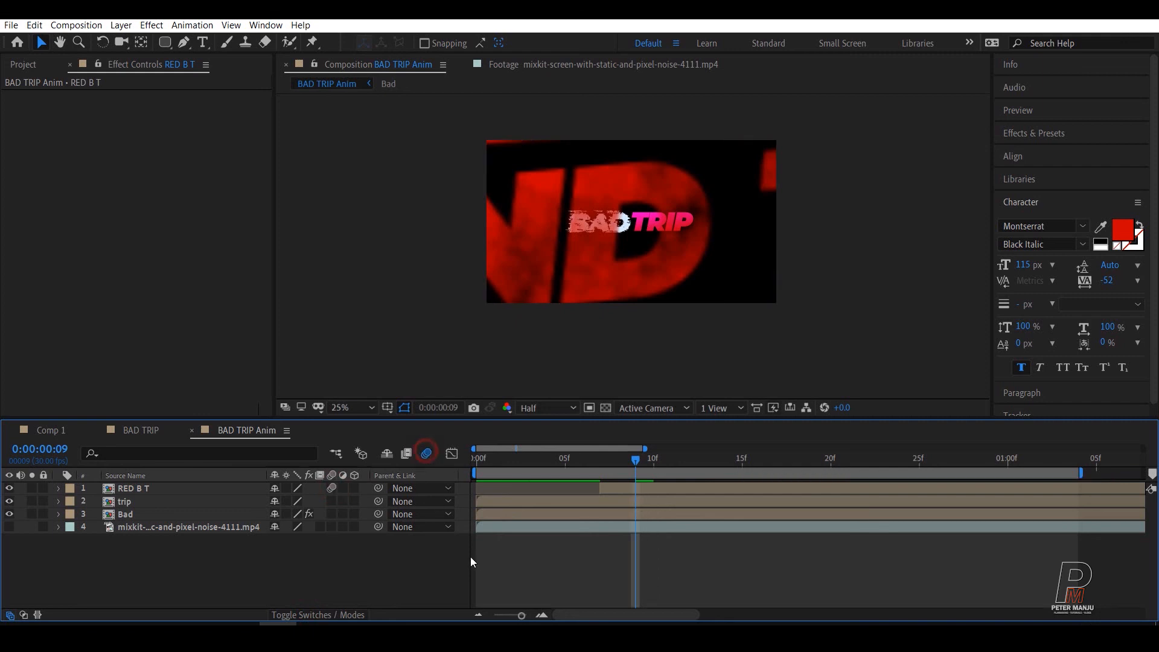
Step: Preview the animation and scrub through the stamp's entrance to examine its motion blur
key("space")
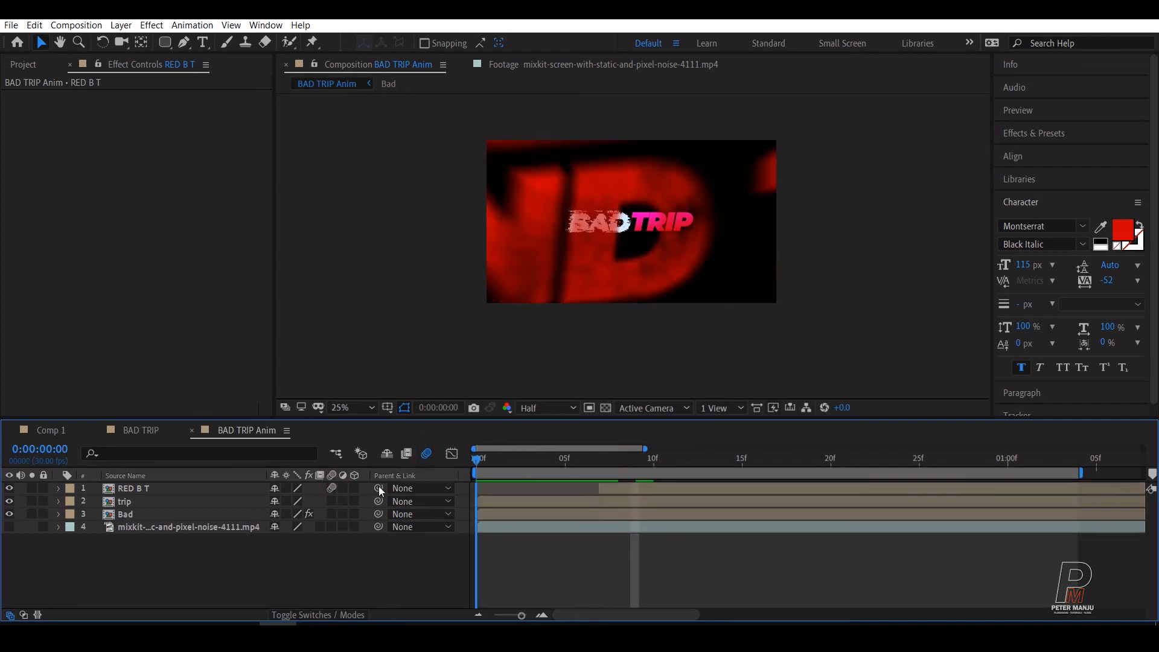
key("space")
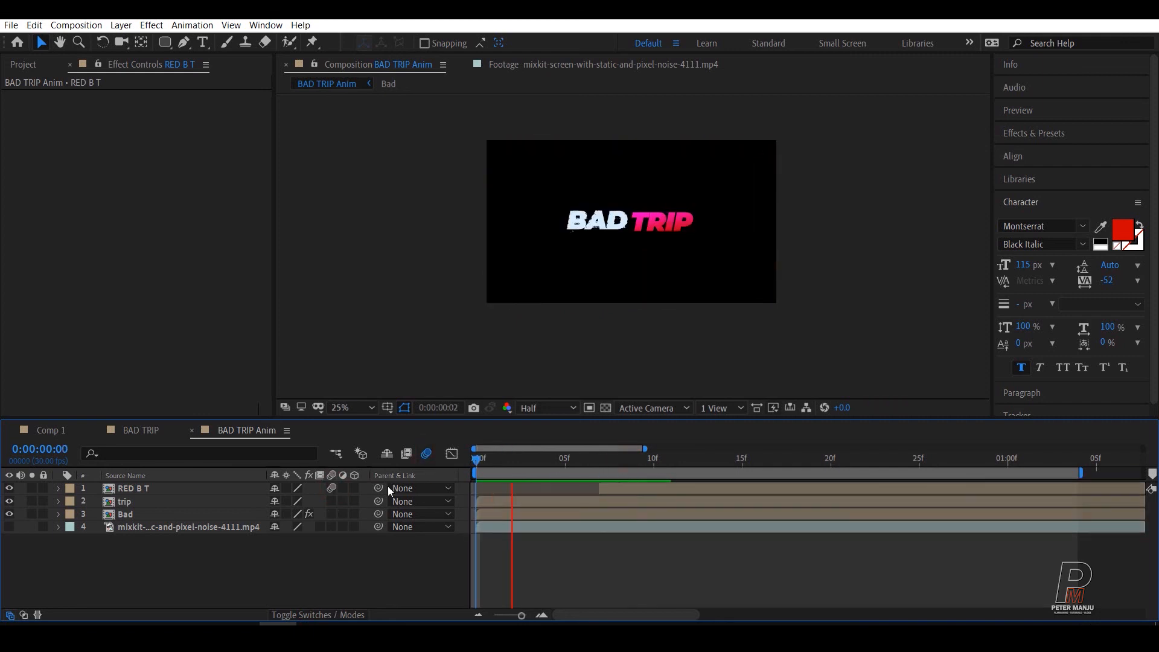
left_click(628, 460)
left_click_drag(641, 460, 665, 458)
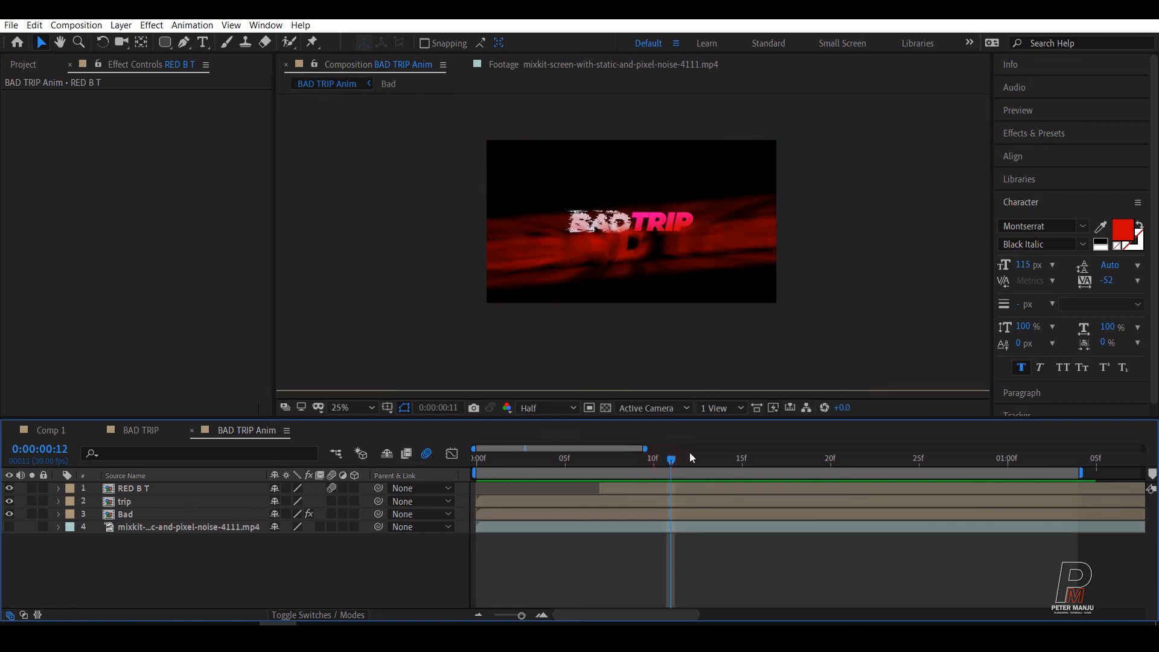
left_click_drag(690, 457, 618, 458)
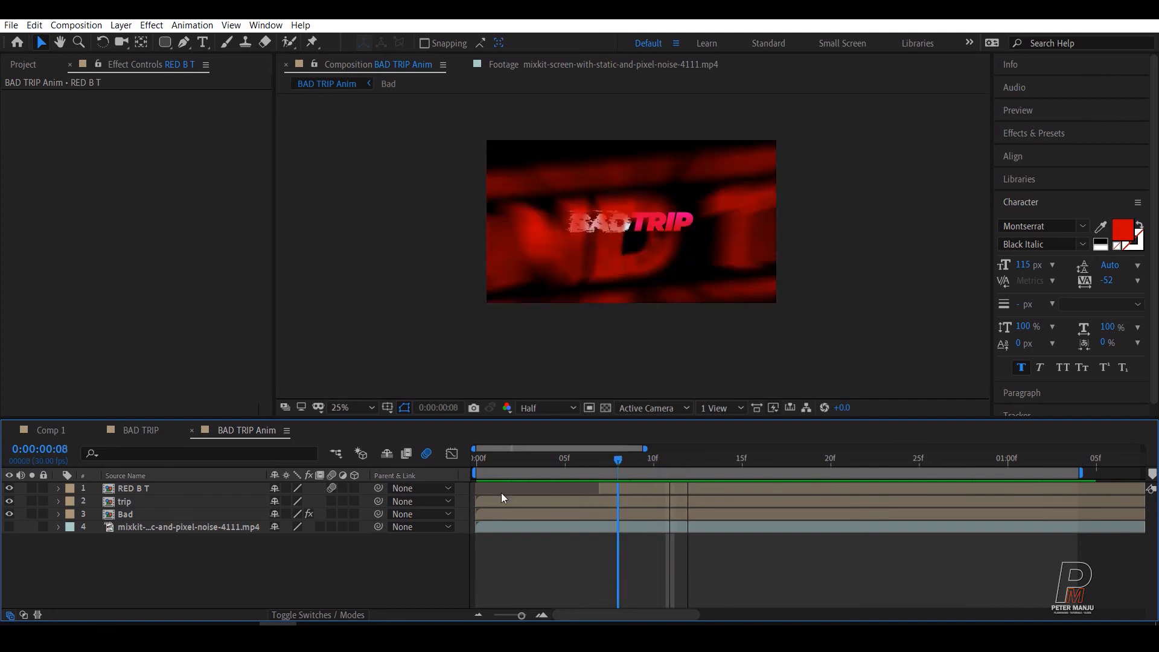
key("space")
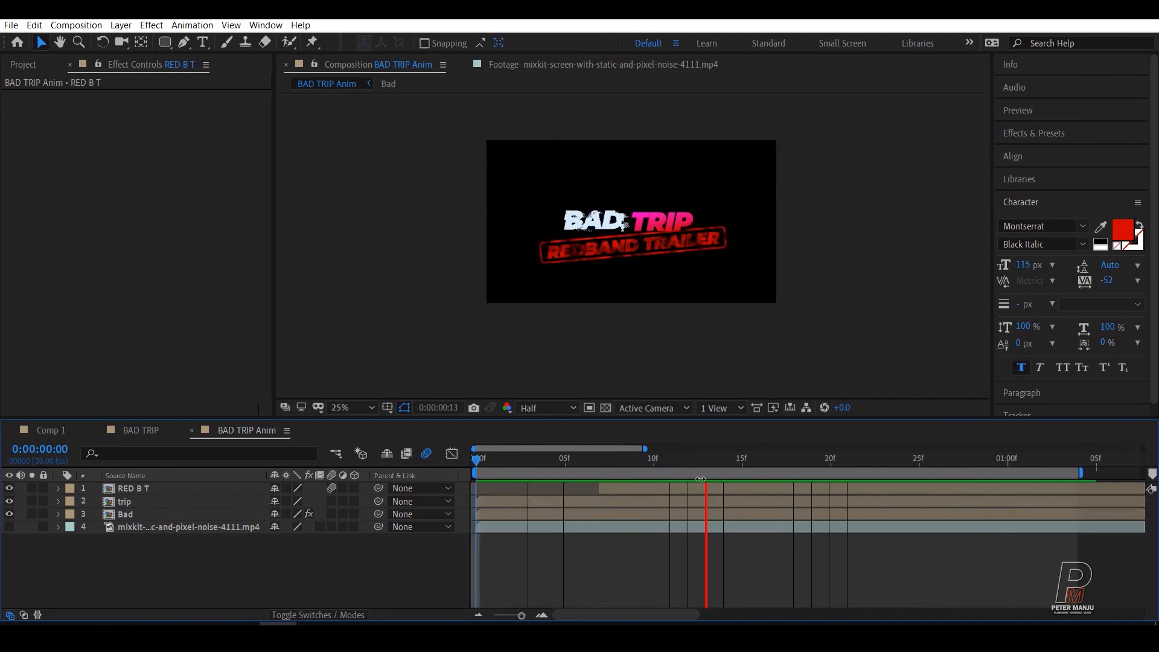
key("space")
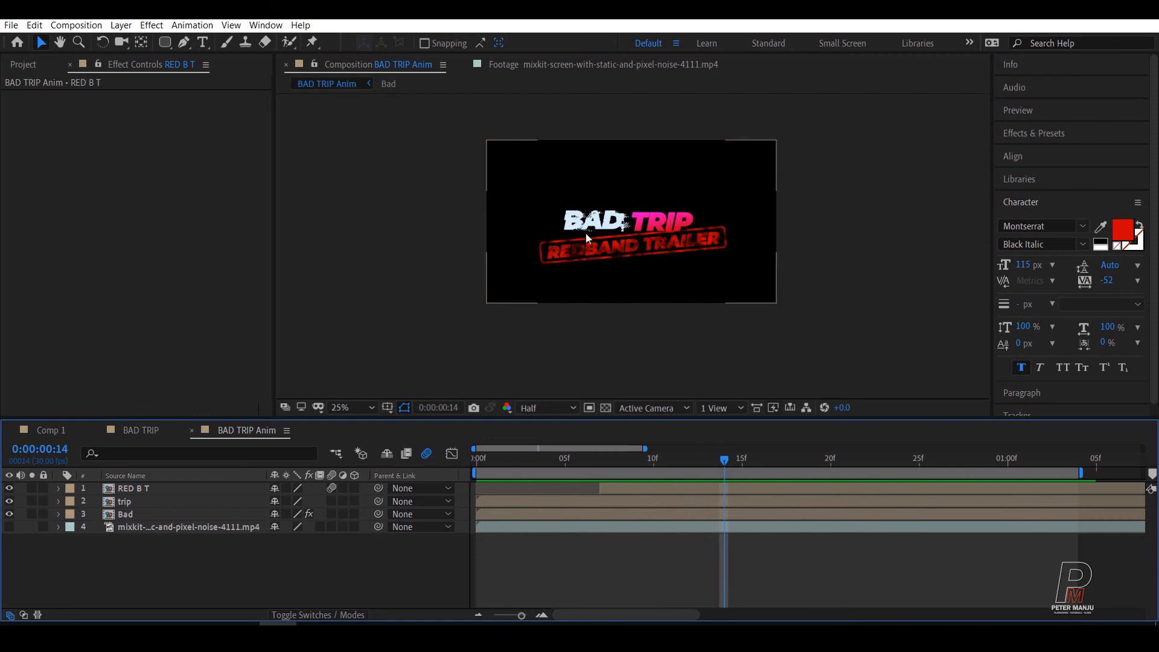
Step: At frame 13, set the Bad layer's Max Horizontal Displacement to 6 and Max Vertical Displacement to -7, and preview the glitch
left_click(125, 513)
key("u")
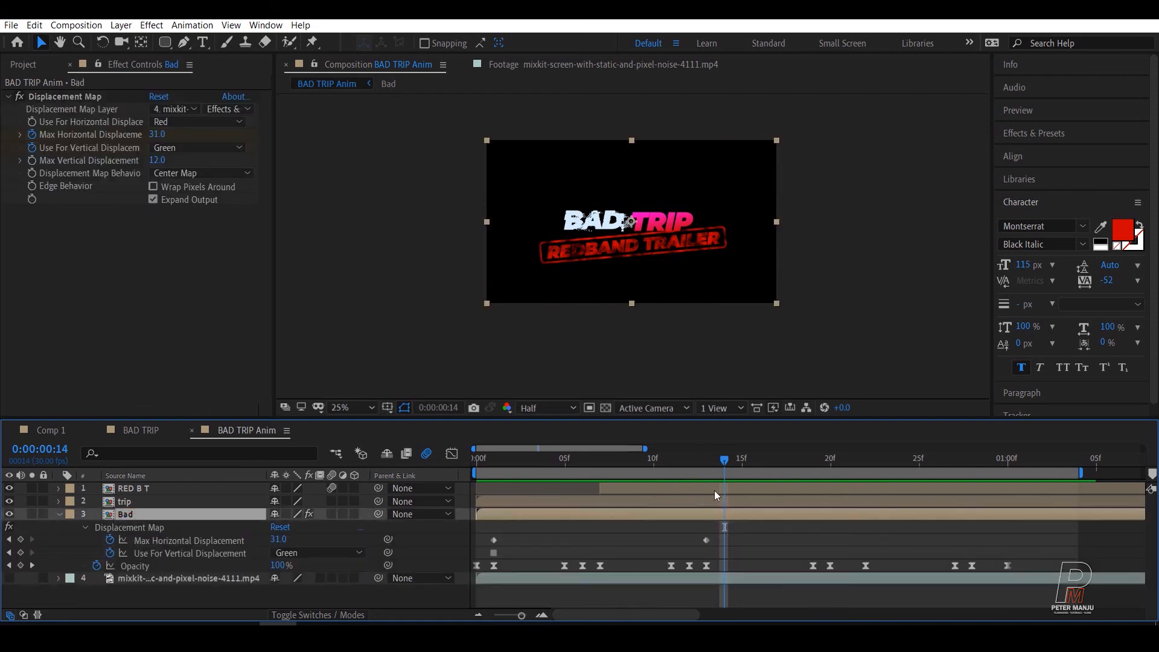
left_click_drag(726, 462, 701, 465)
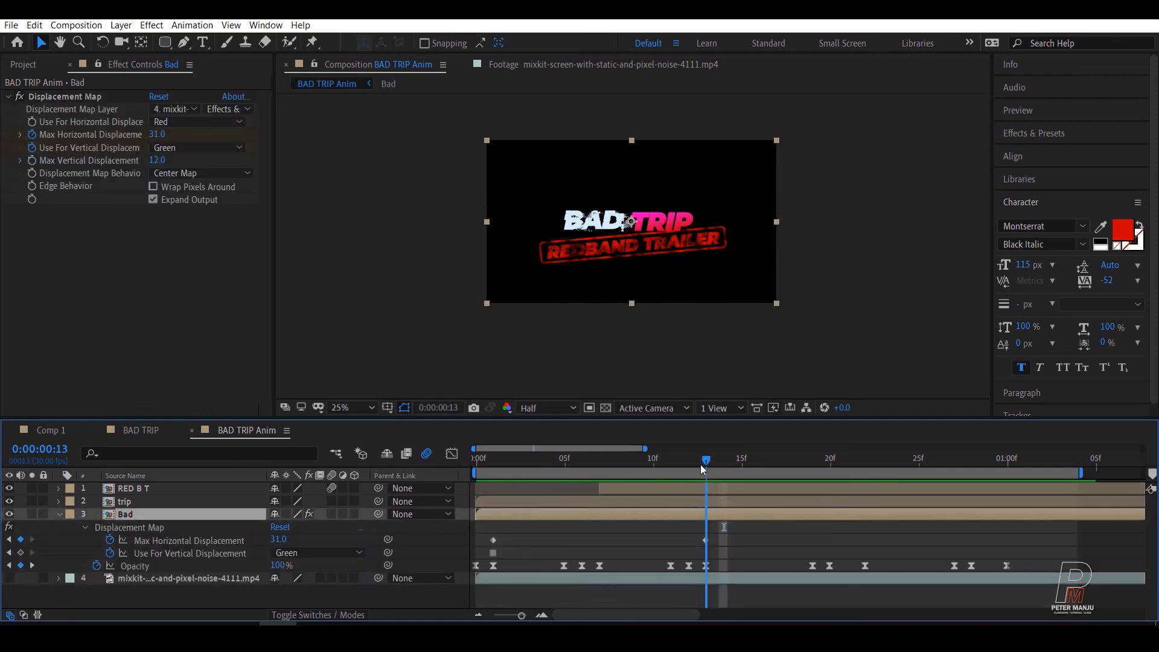
left_click(706, 540)
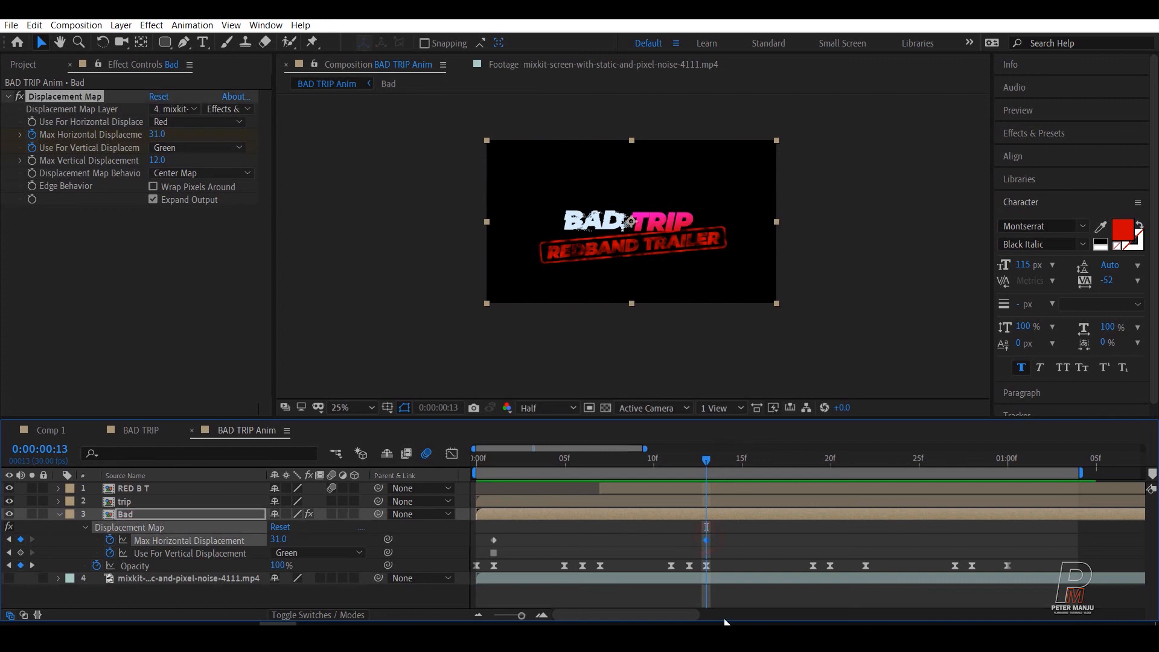
left_click(147, 162)
left_click_drag(148, 161, 140, 138)
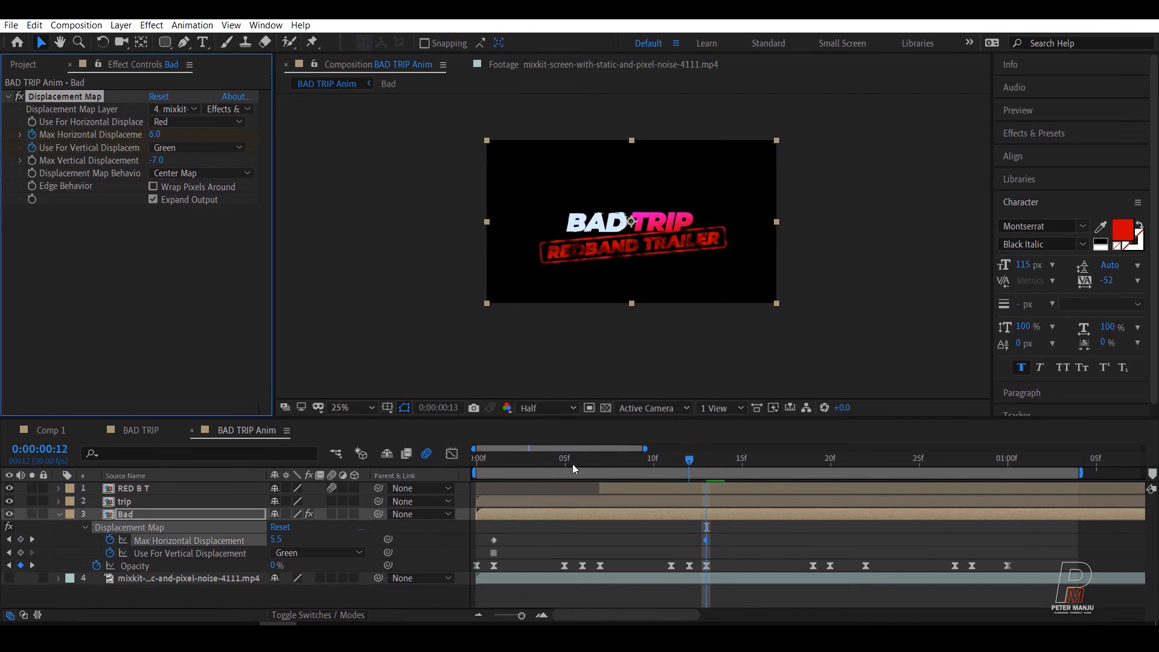
key("space")
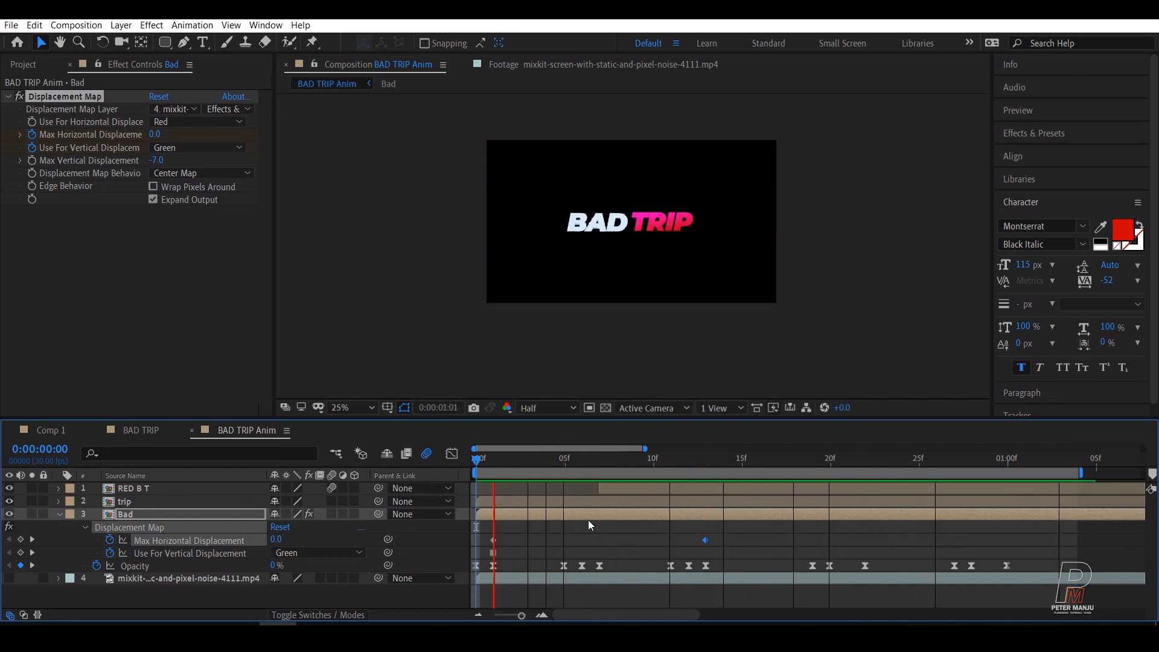
key("space")
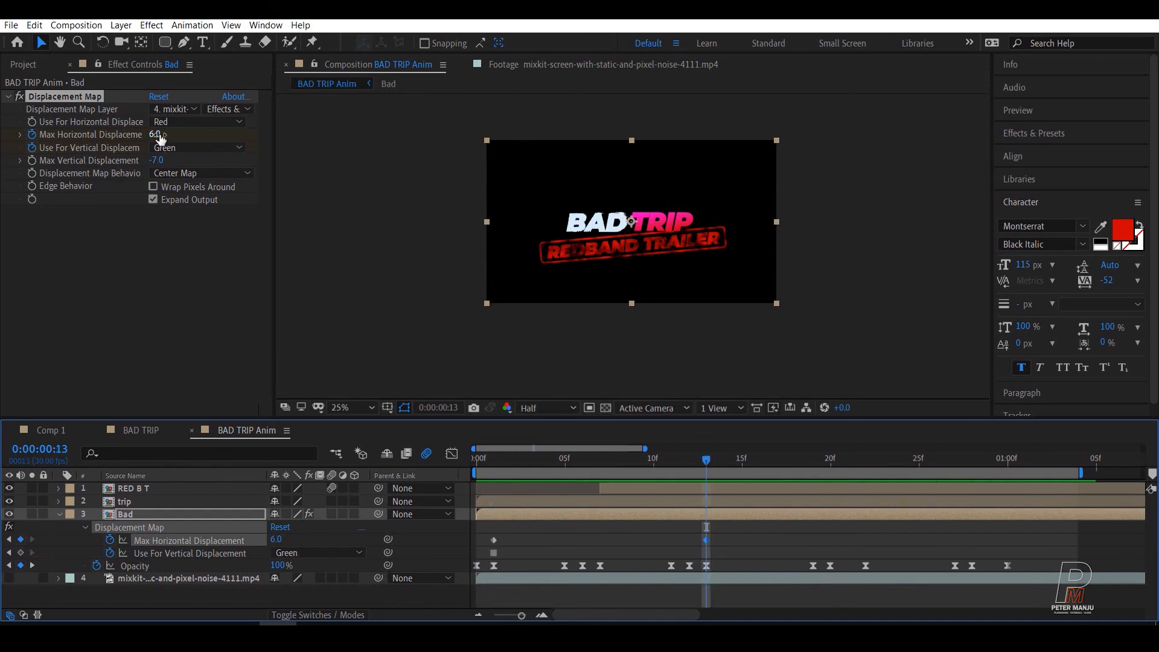
Step: Set the Bad layer's Max Horizontal Displacement keyframe at frame 13 to 22 and preview the title
left_click_drag(155, 134, 168, 133)
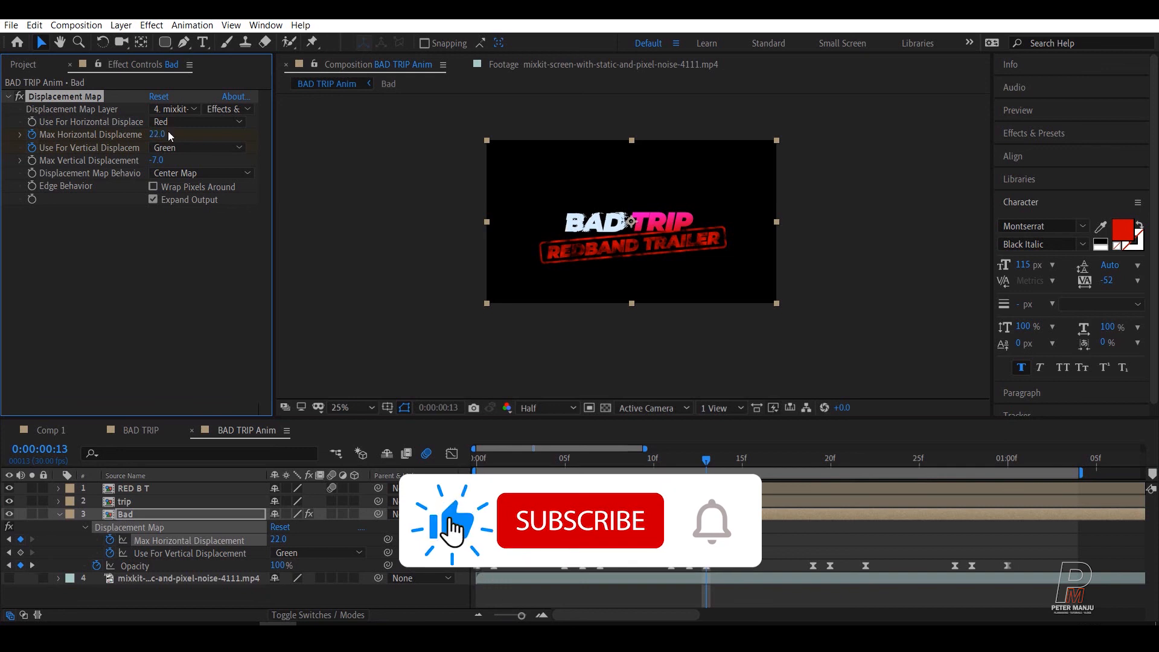
key("space")
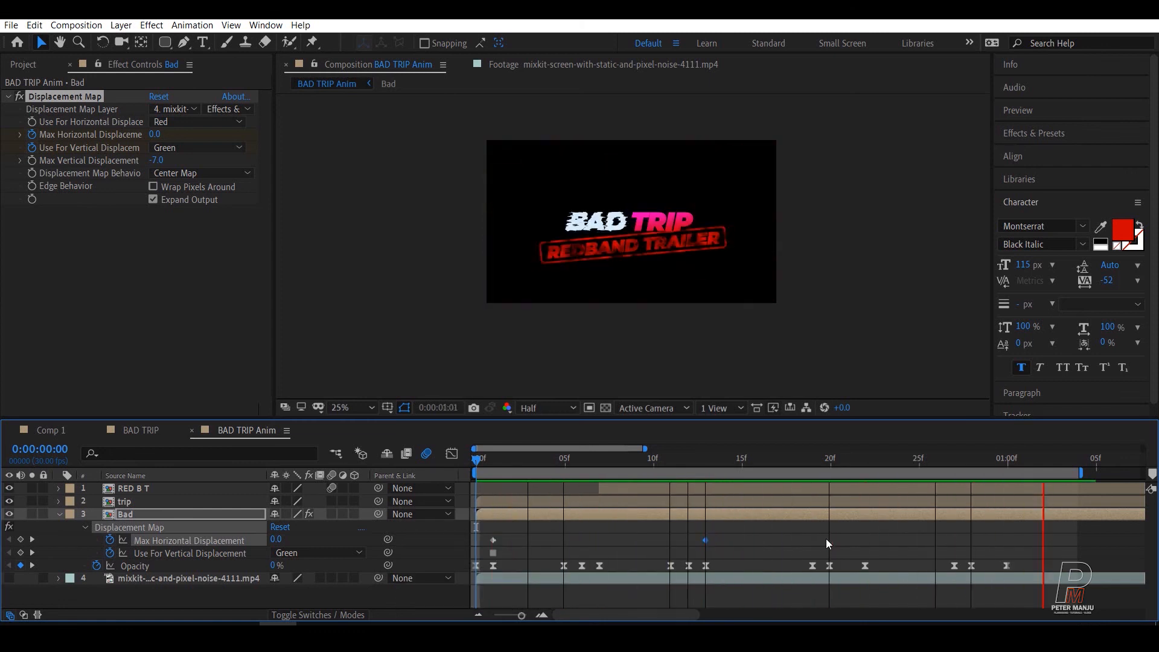
key("space")
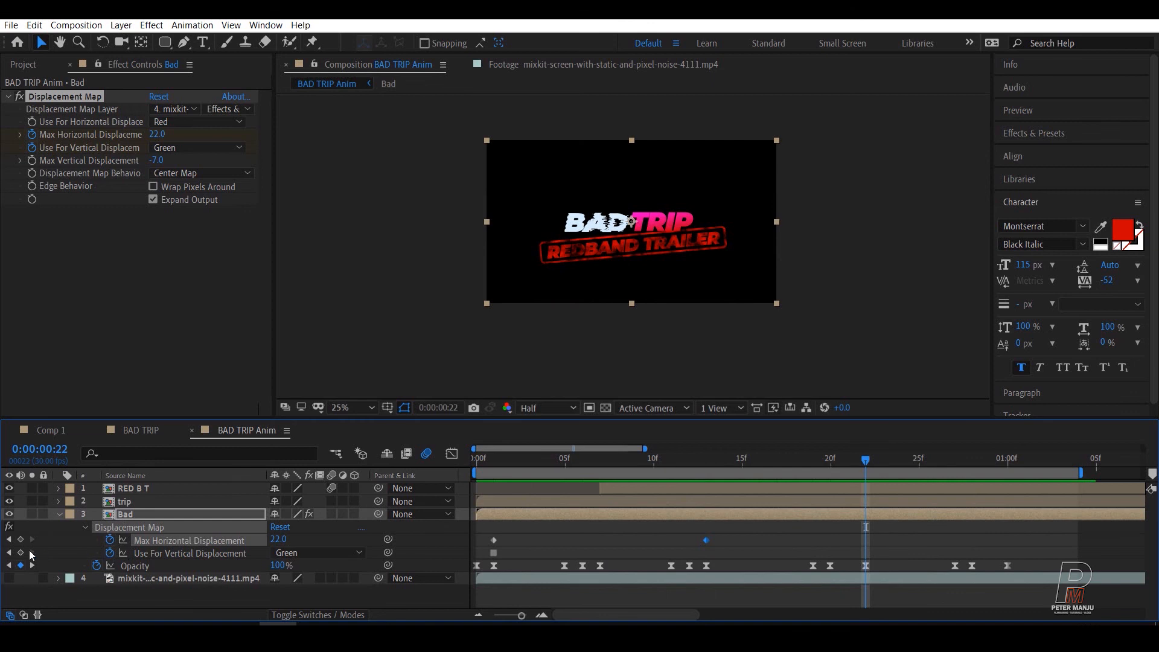
Step: Set the Bad layer's Max Horizontal Displacement keyframe at frame 13 to 18 and replay the composition
left_click(9, 540)
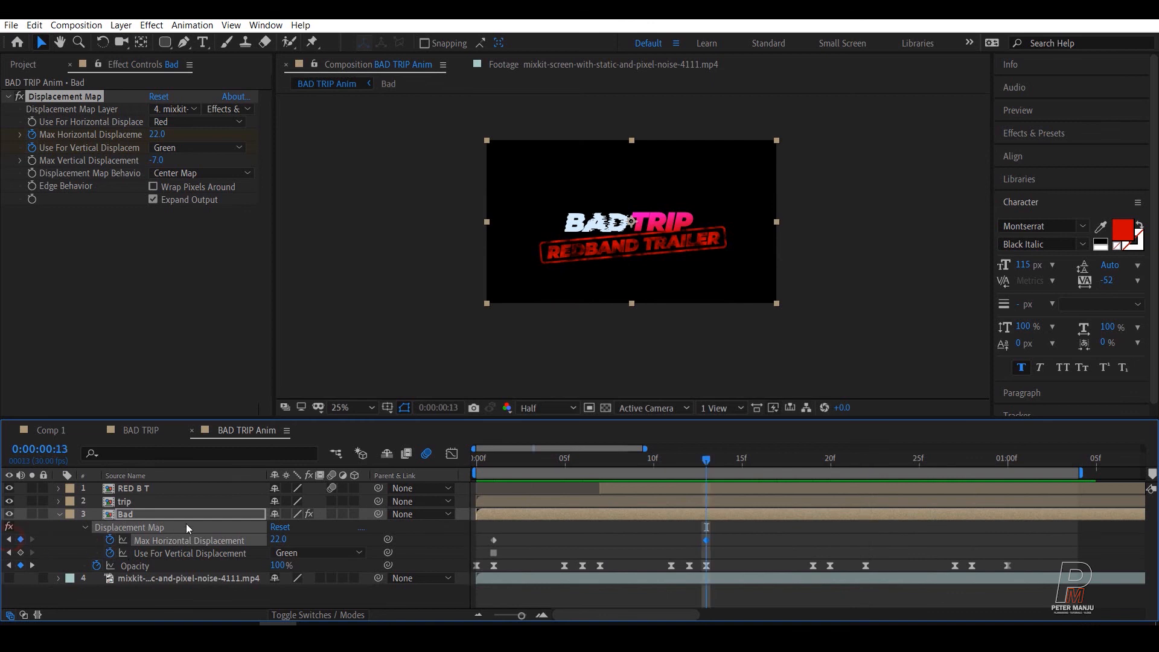
left_click(157, 134)
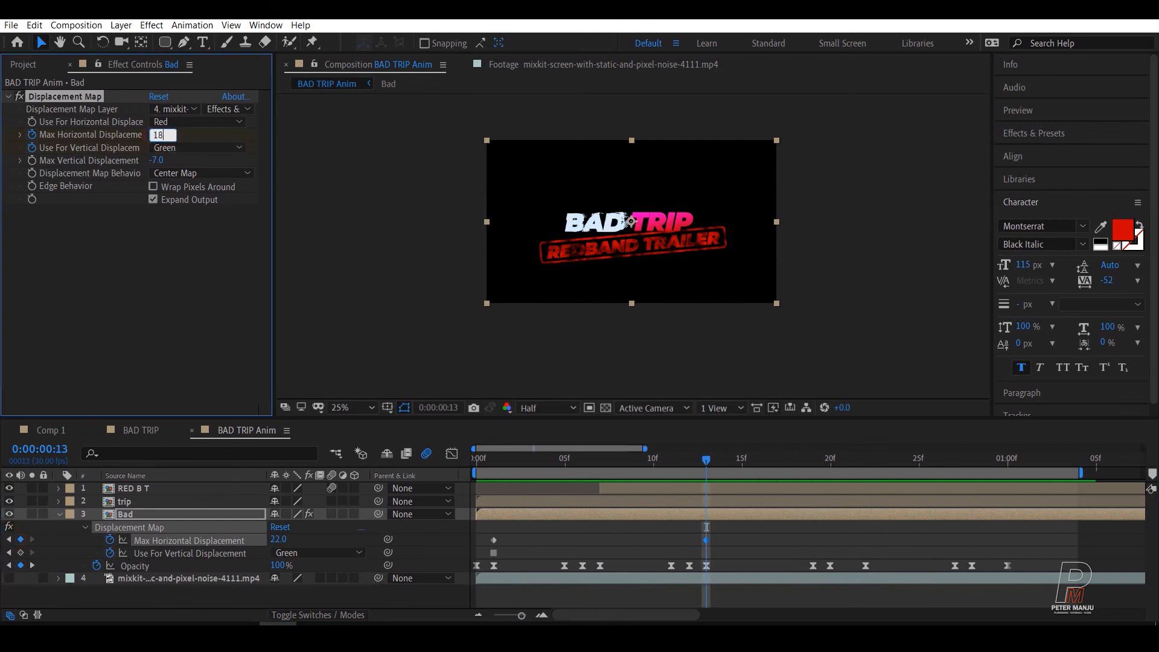
key("Return")
left_click_drag(674, 458, 432, 489)
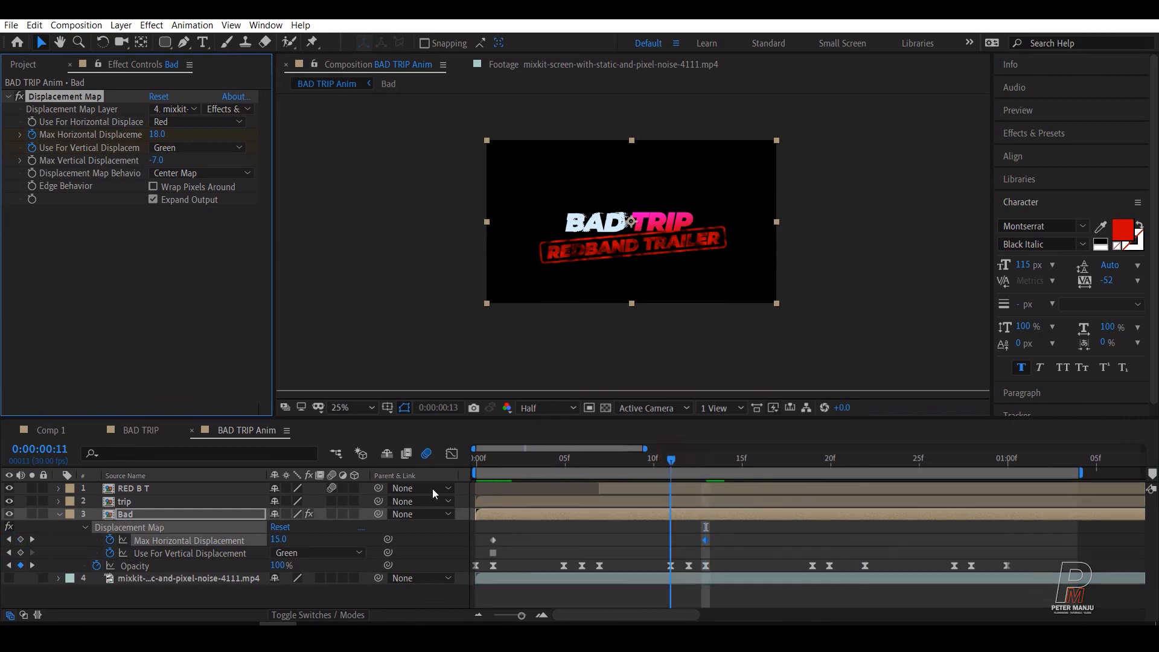
key("space")
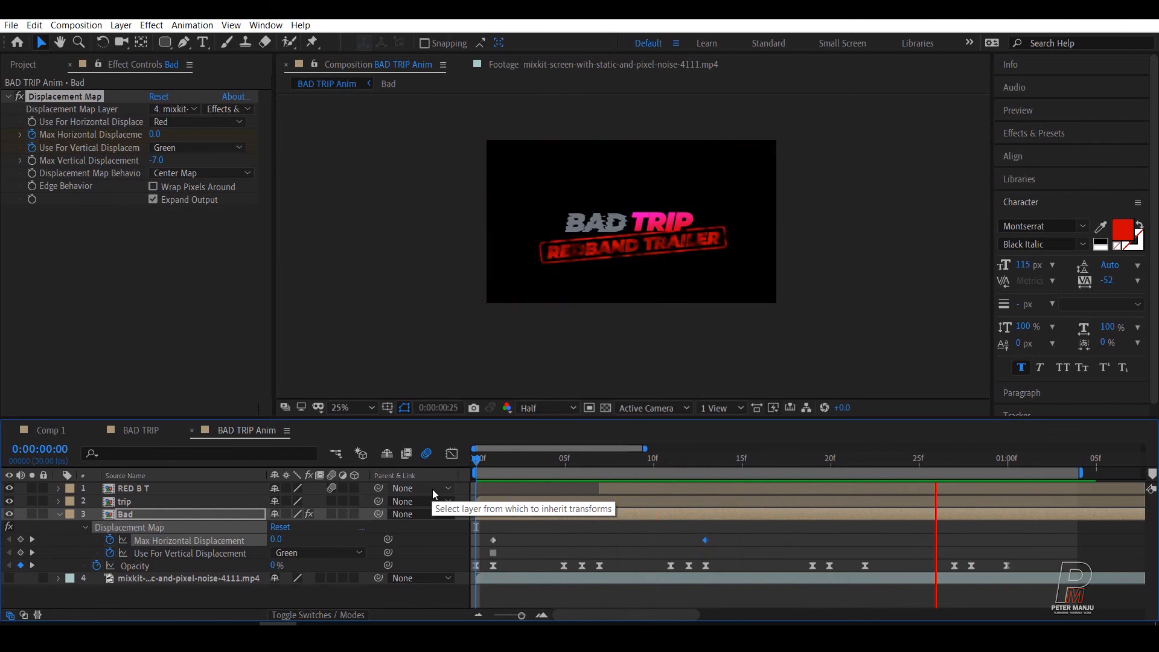
key("space")
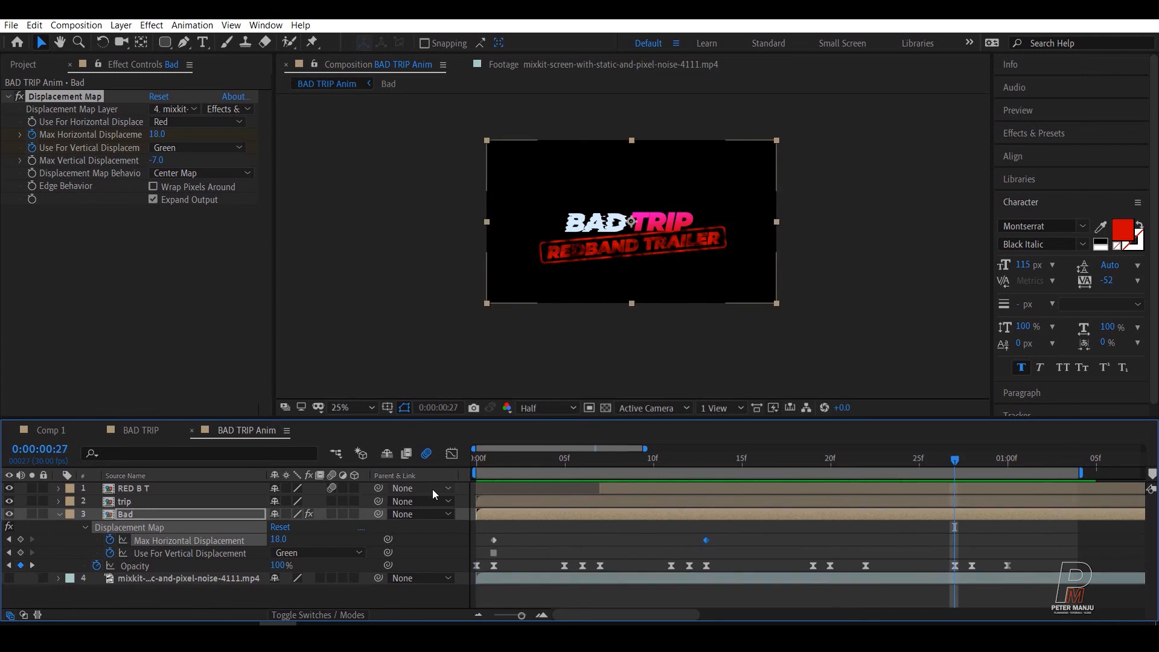
Step: Save the project and collapse the Bad layer's keyframed properties
key("ctrl+s")
left_click(59, 514)
left_click(190, 588)
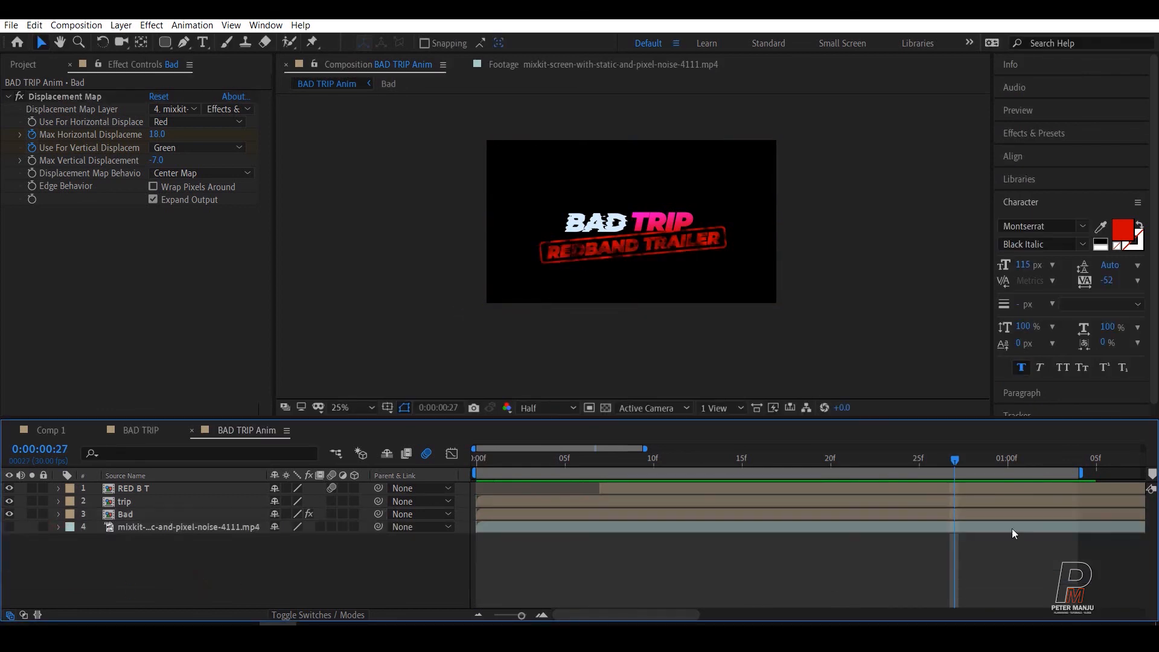
left_click_drag(951, 462, 830, 480)
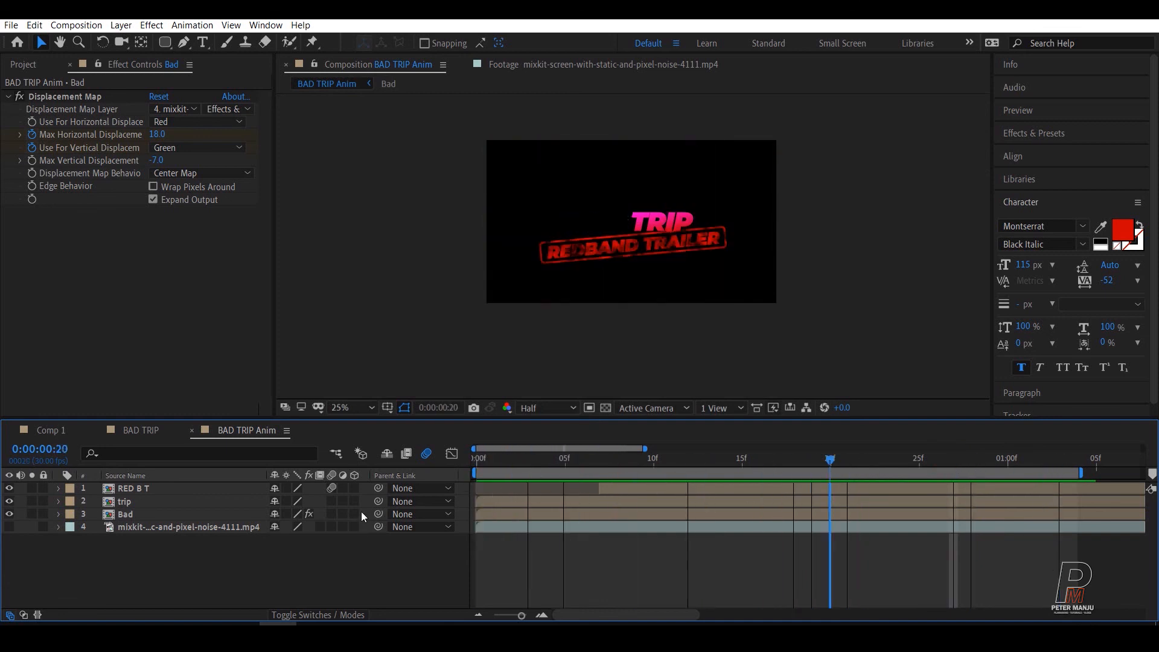
left_click(126, 515)
left_click(134, 488, "shift")
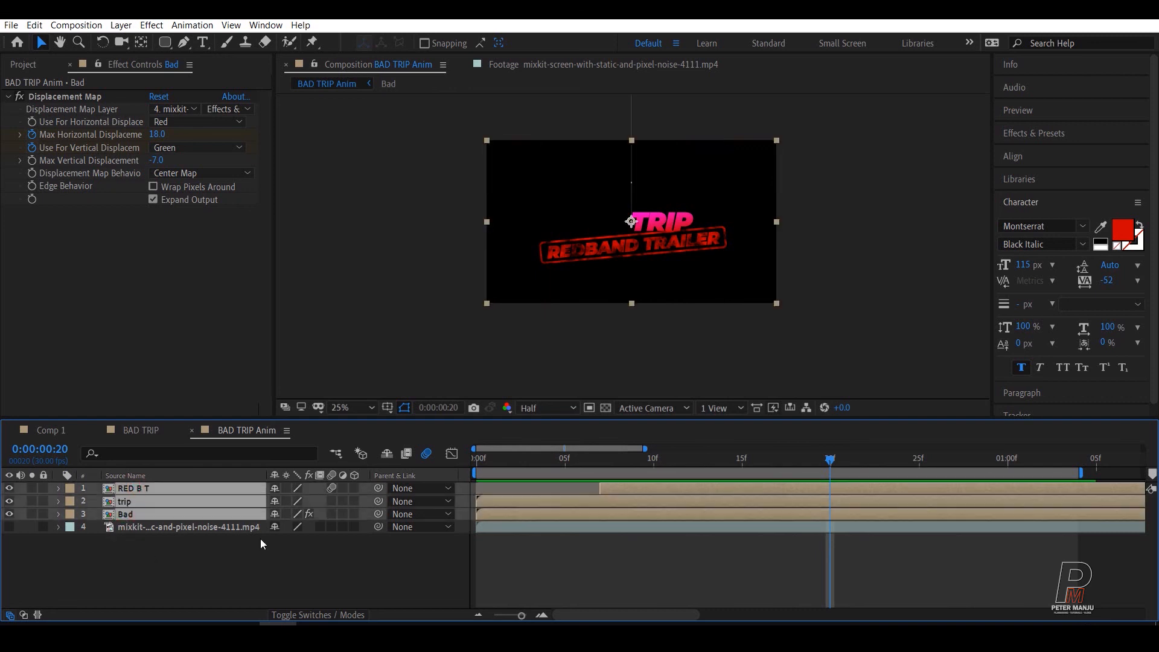
left_click(235, 555)
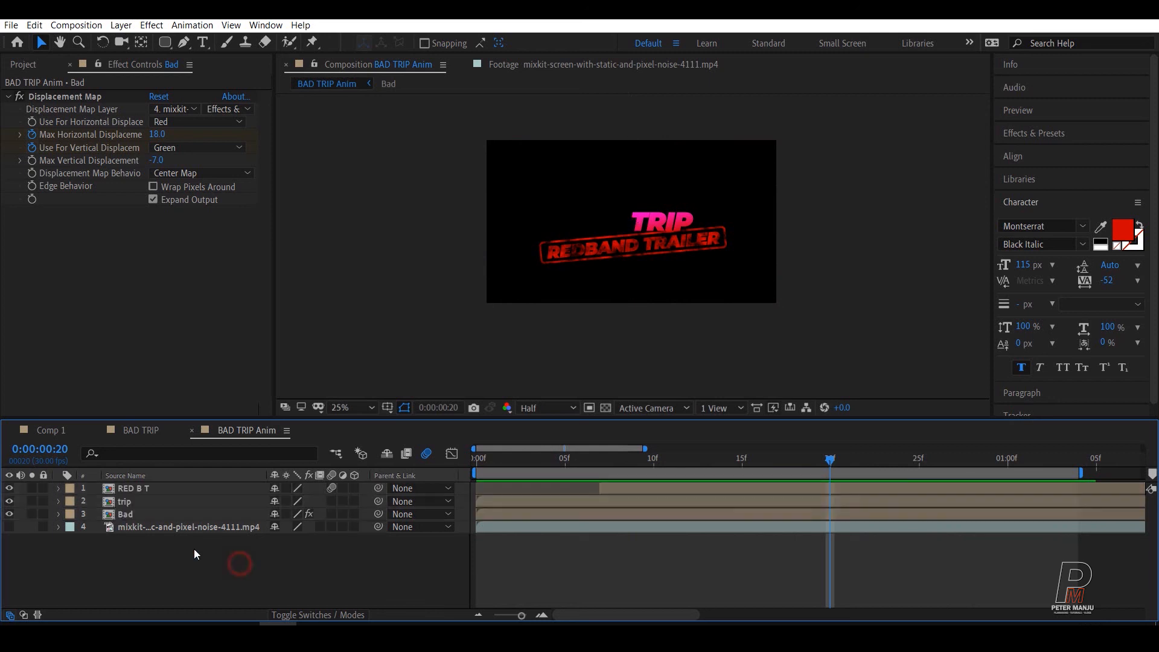
Step: Pre-compose the RED B T, trip and Bad layers into a new composition named Main
left_click(125, 514)
left_click(129, 488, "shift")
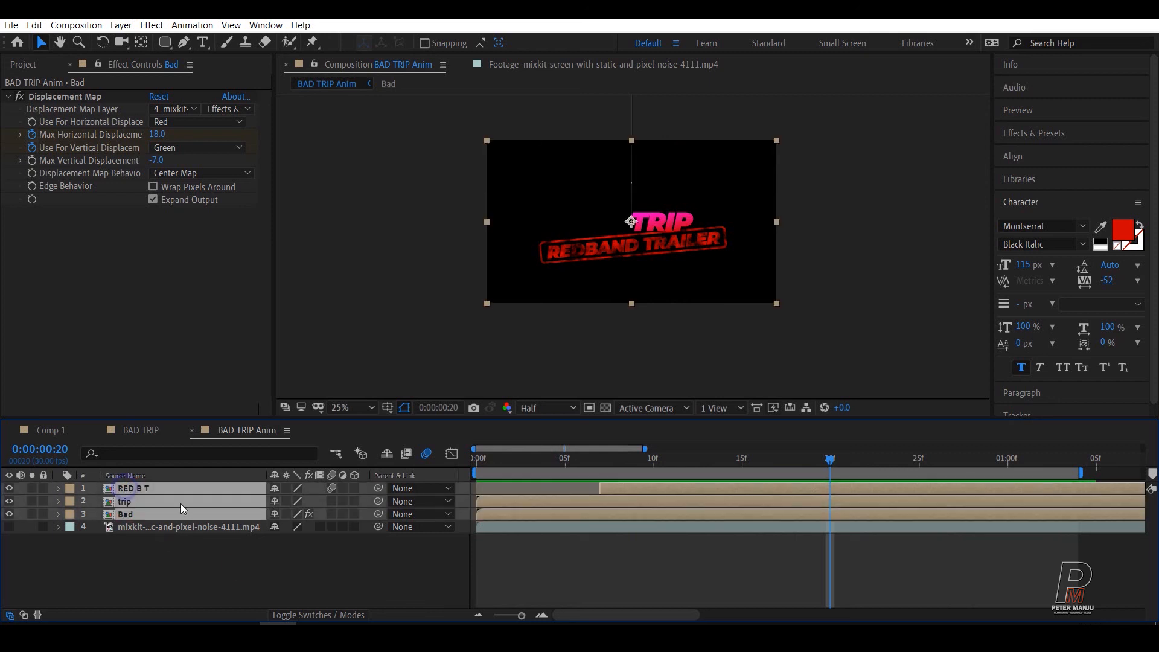
right_click(125, 486)
left_click(175, 431)
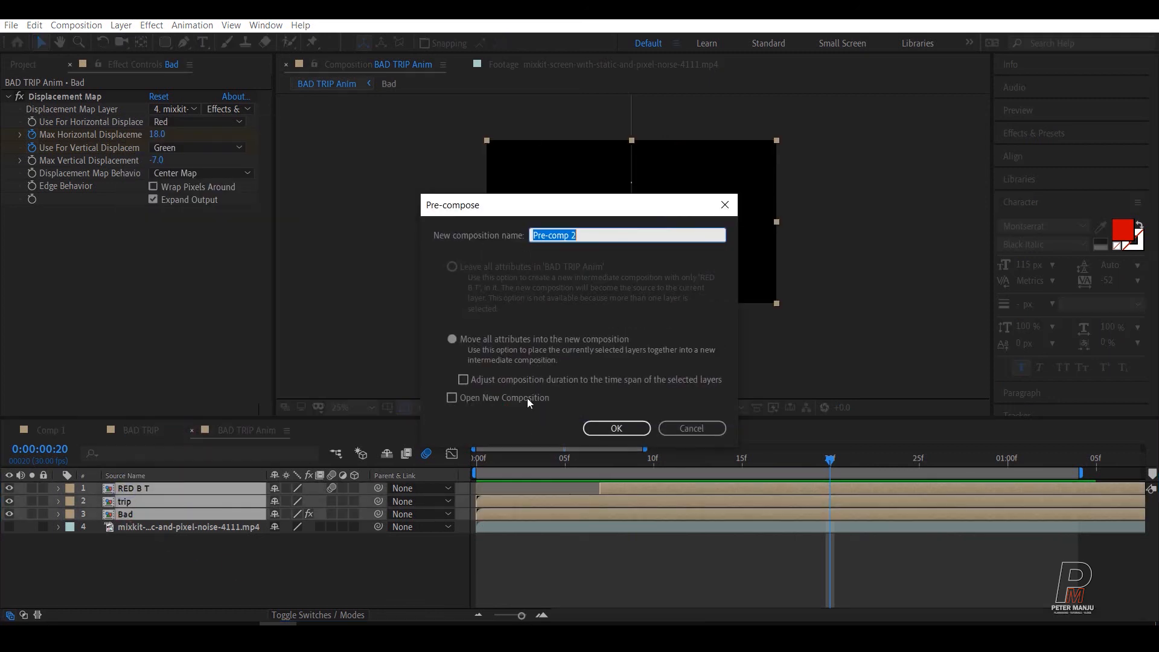
type("Main")
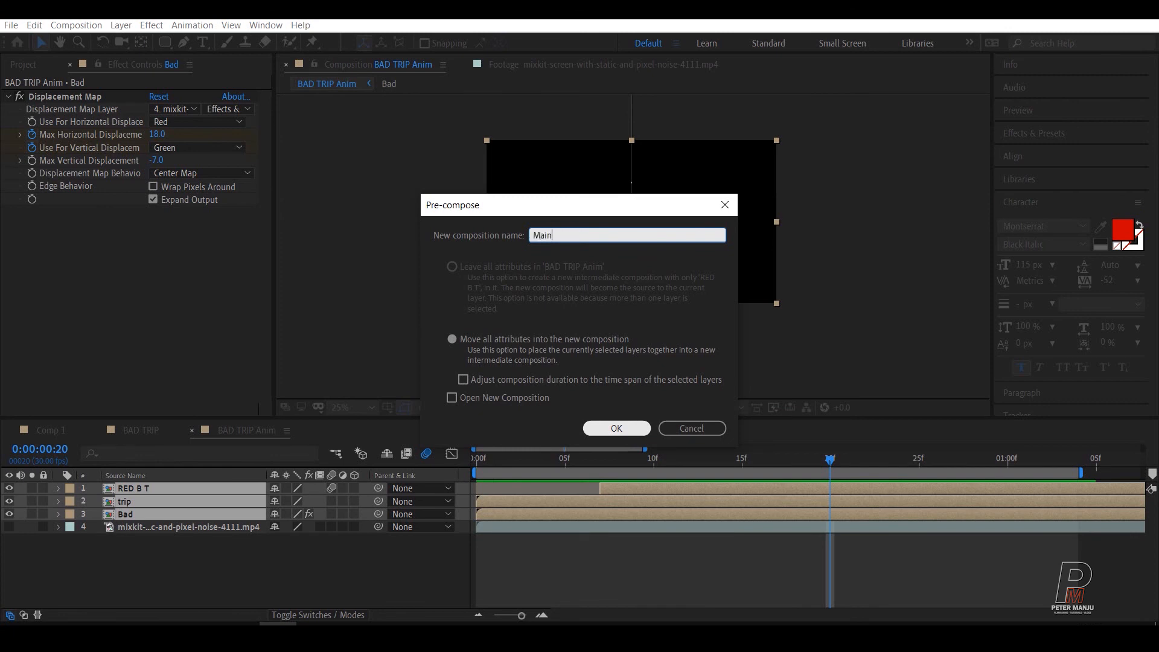
left_click(618, 428)
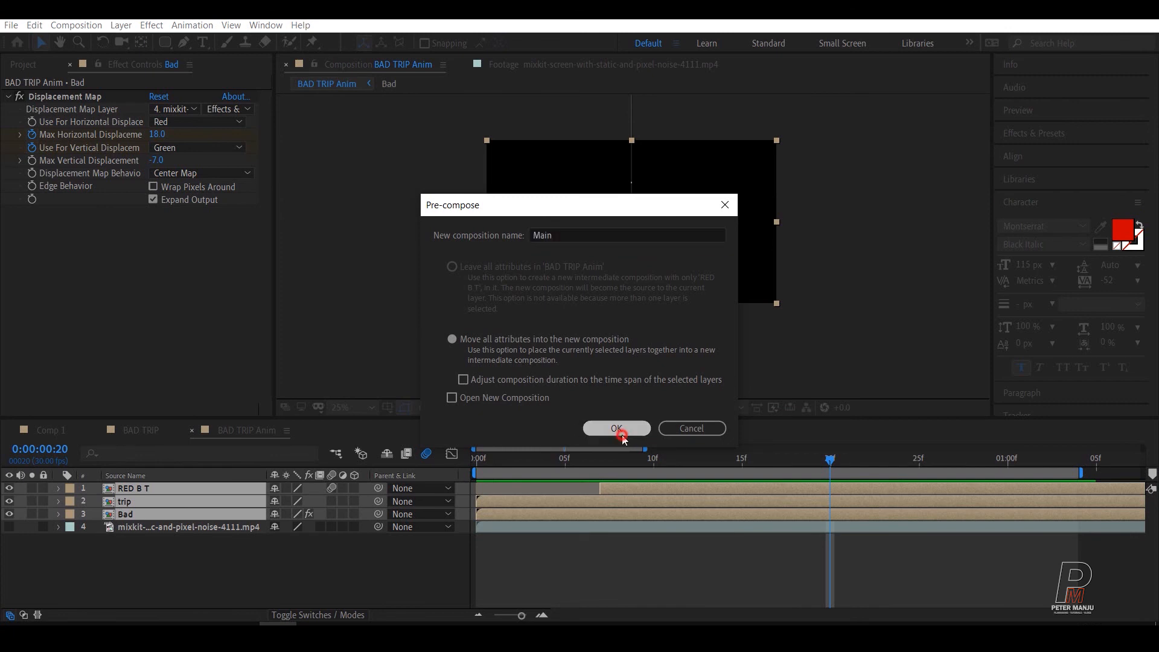
Step: Nudge the Main layer slightly upward in the frame
left_click(175, 544)
left_click(133, 489)
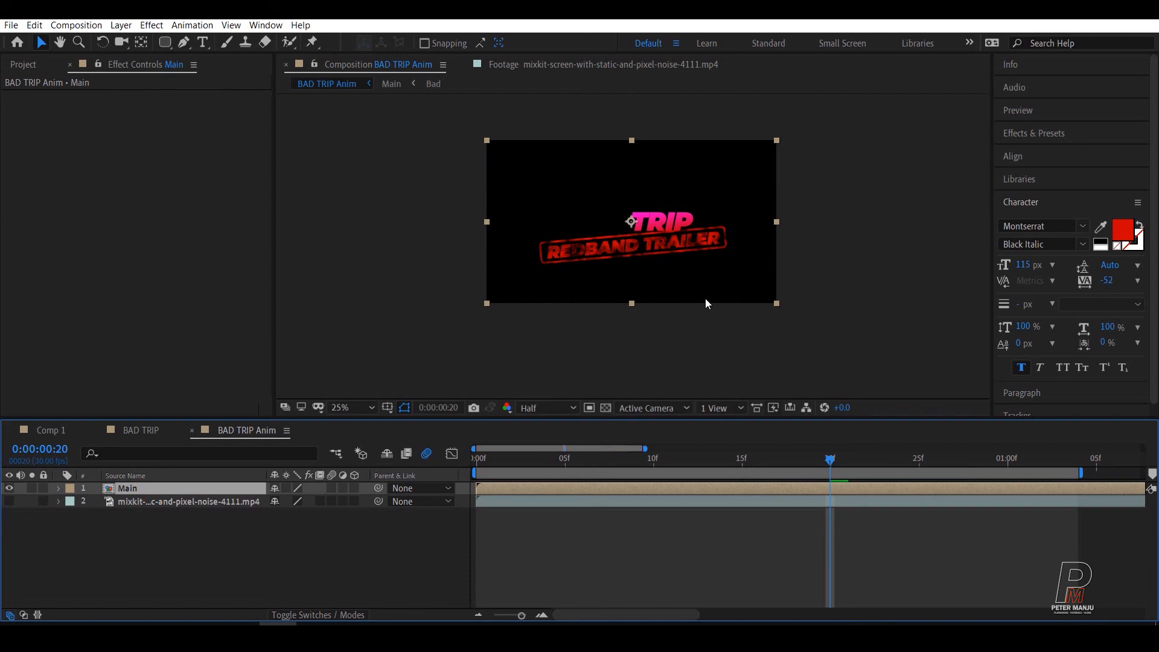
key("shift+Up")
key("shift+Up")
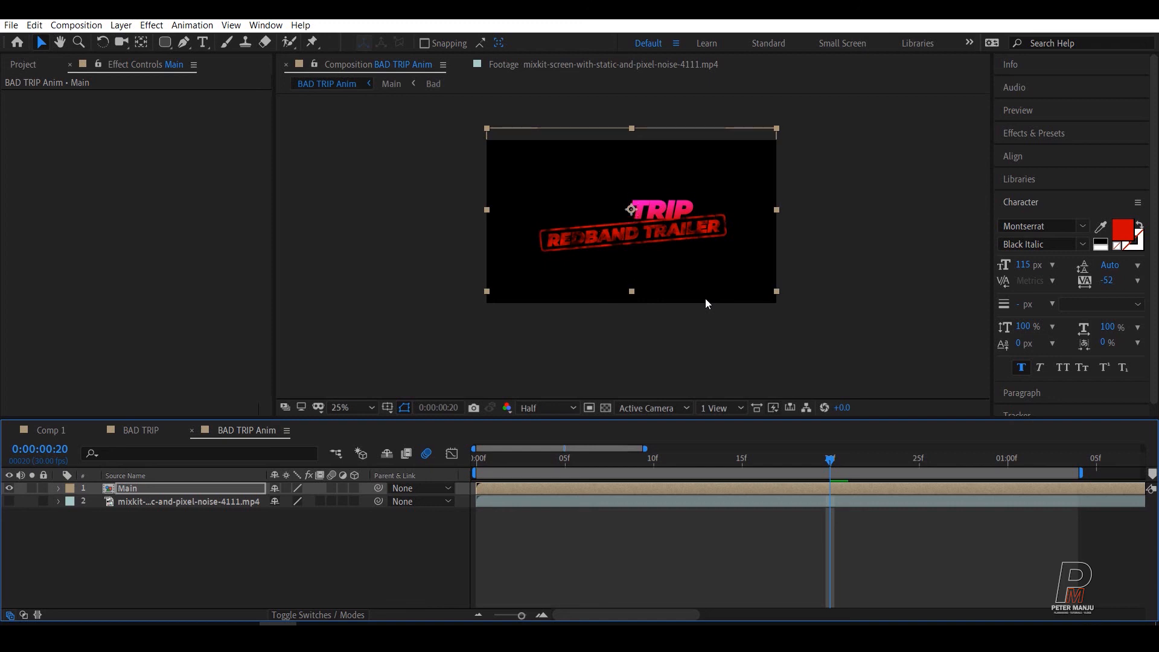
Step: Fit the composition view up to 100% and preview the repositioned title from frame 0
left_click_drag(822, 462, 725, 458)
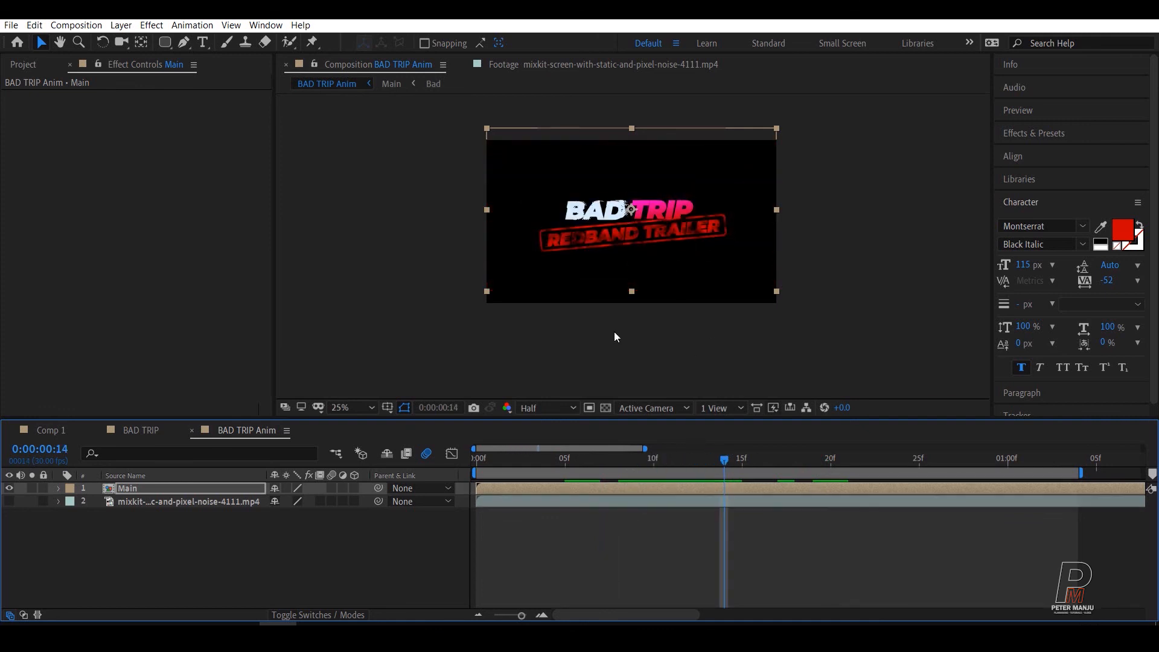
key("period")
left_click(342, 408)
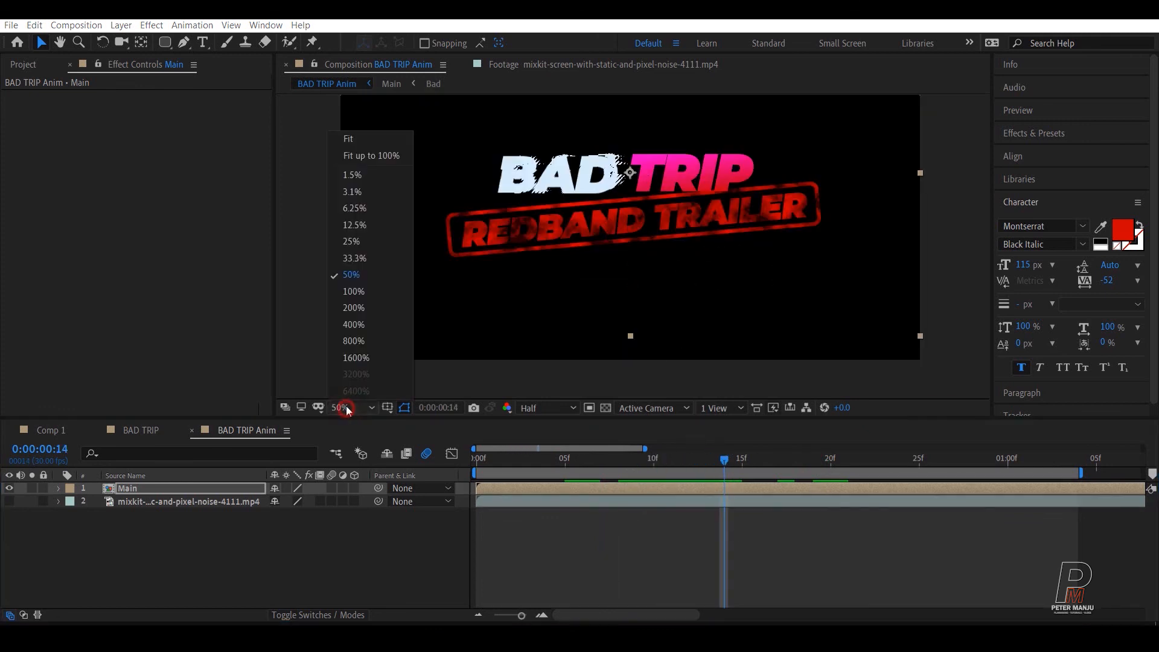
left_click(382, 155)
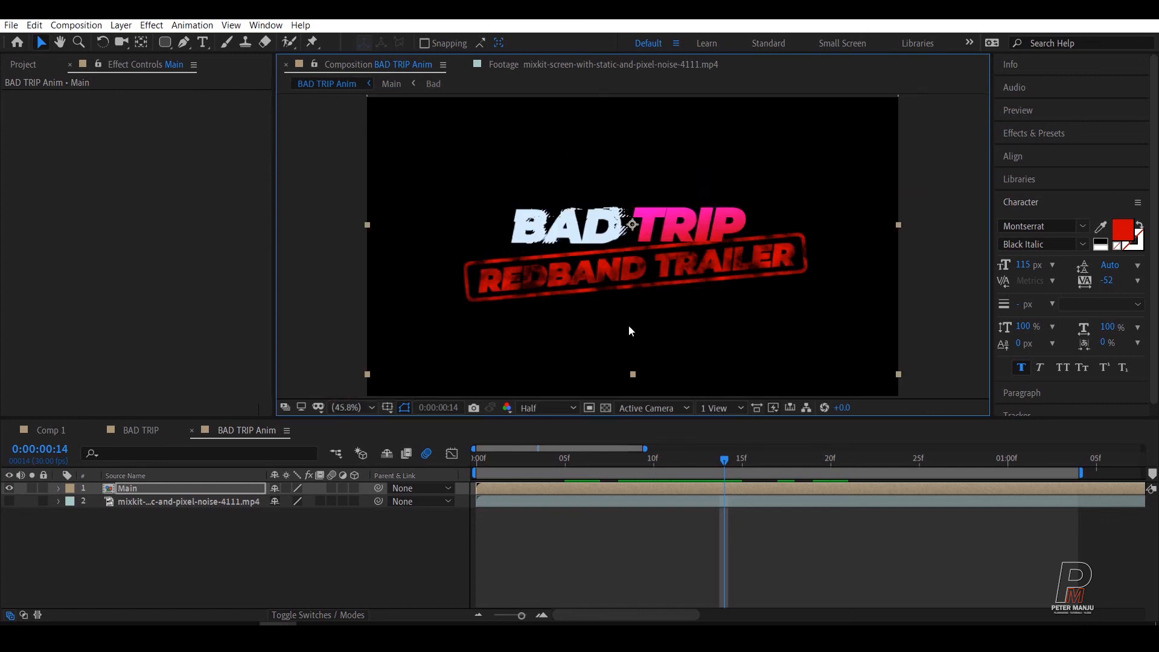
left_click_drag(723, 460, 440, 490)
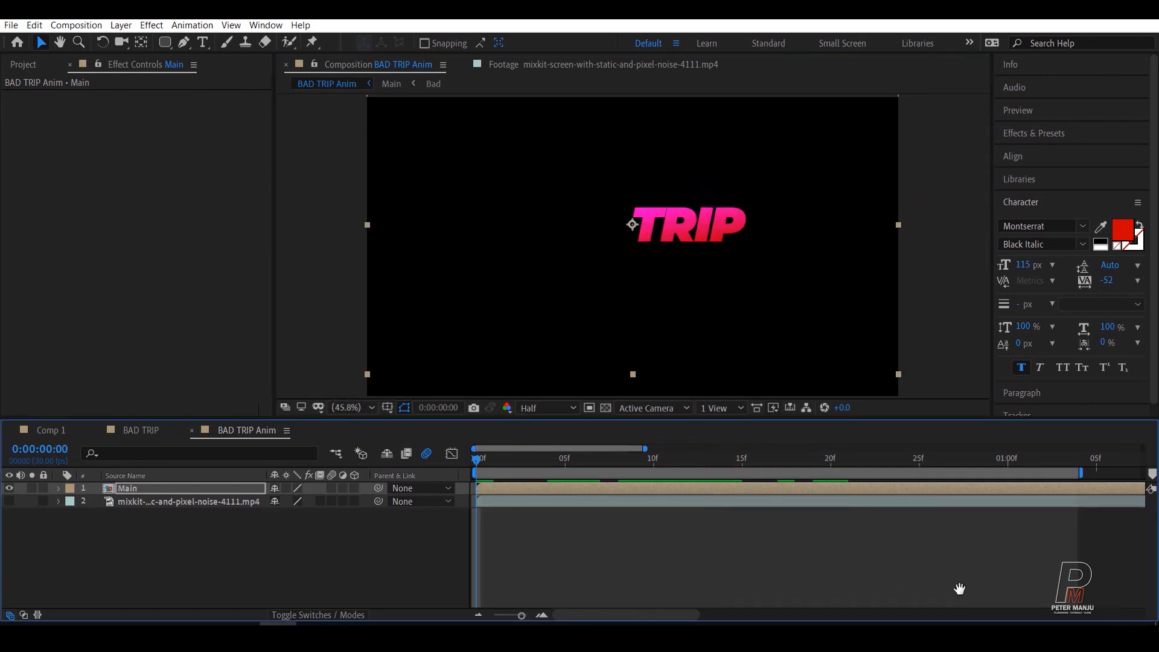
key("space")
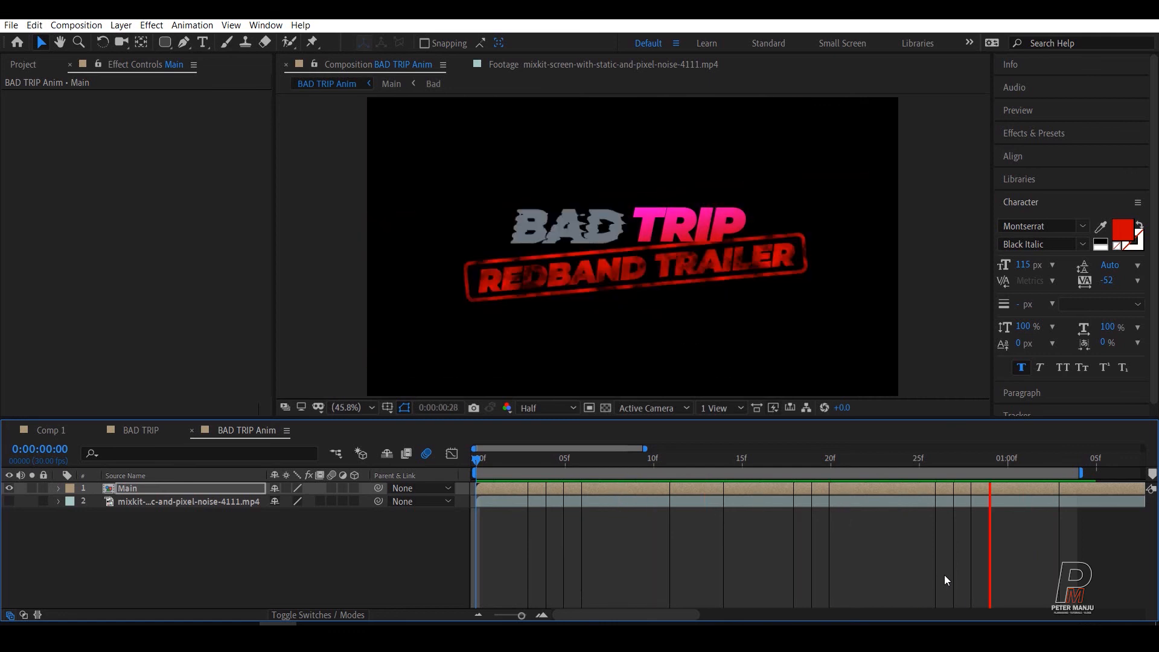
key("space")
left_click(330, 568)
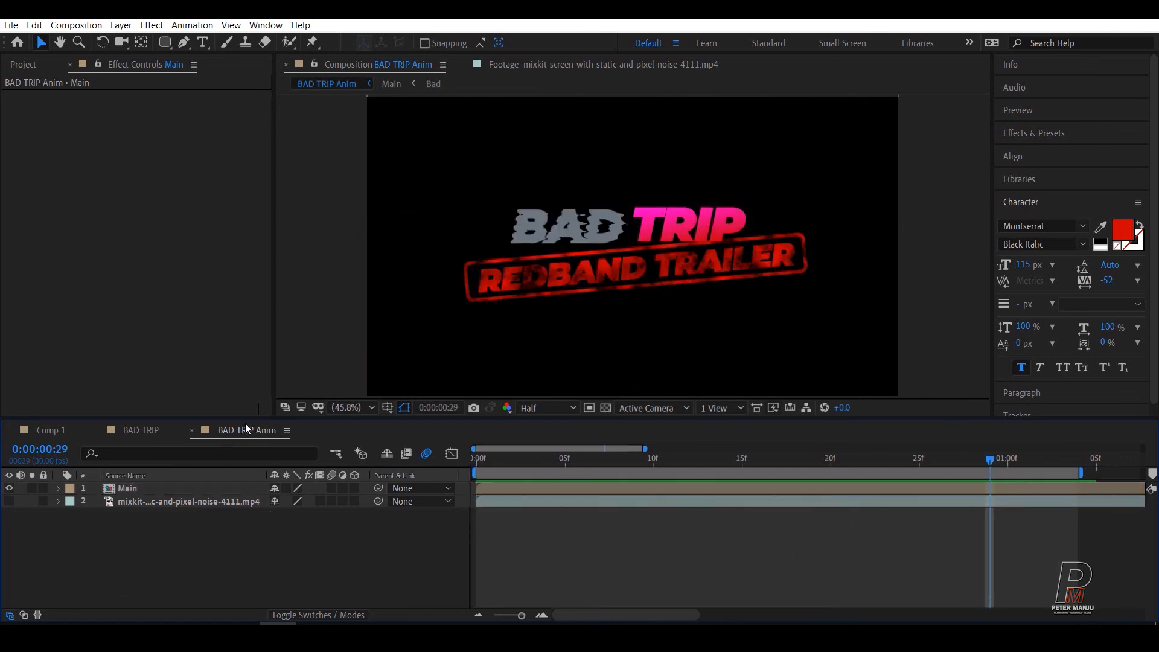
Step: Add the BAD TRIP Anim composition to the render queue and accept Best quality at Full resolution in its render settings
left_click(77, 24)
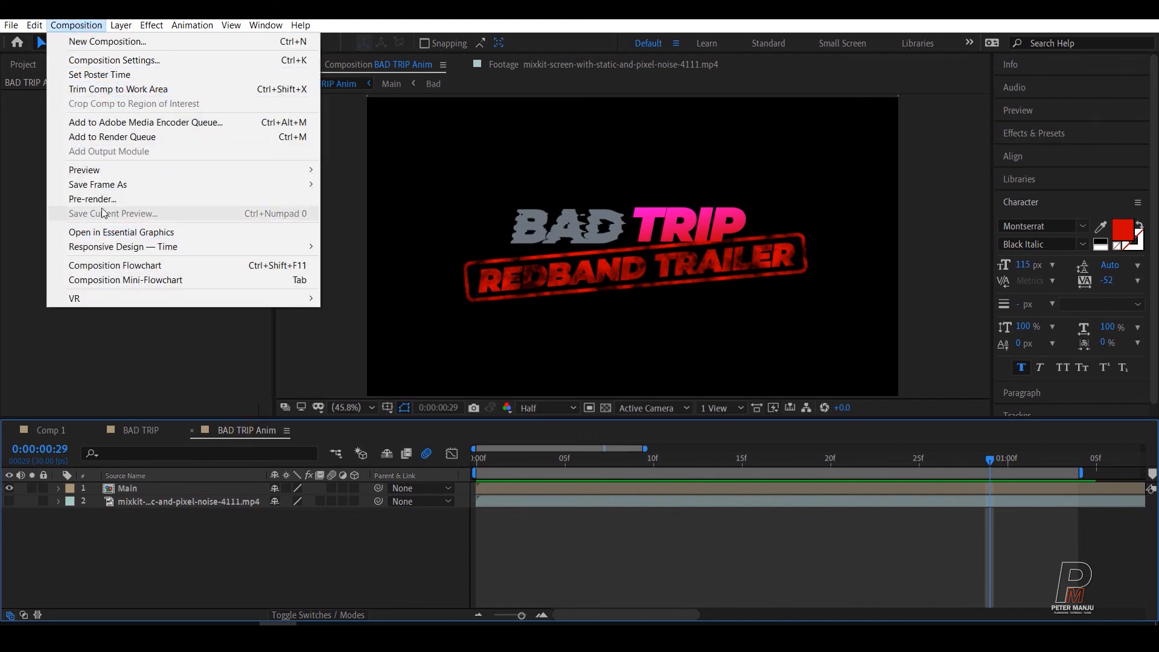
left_click(126, 144)
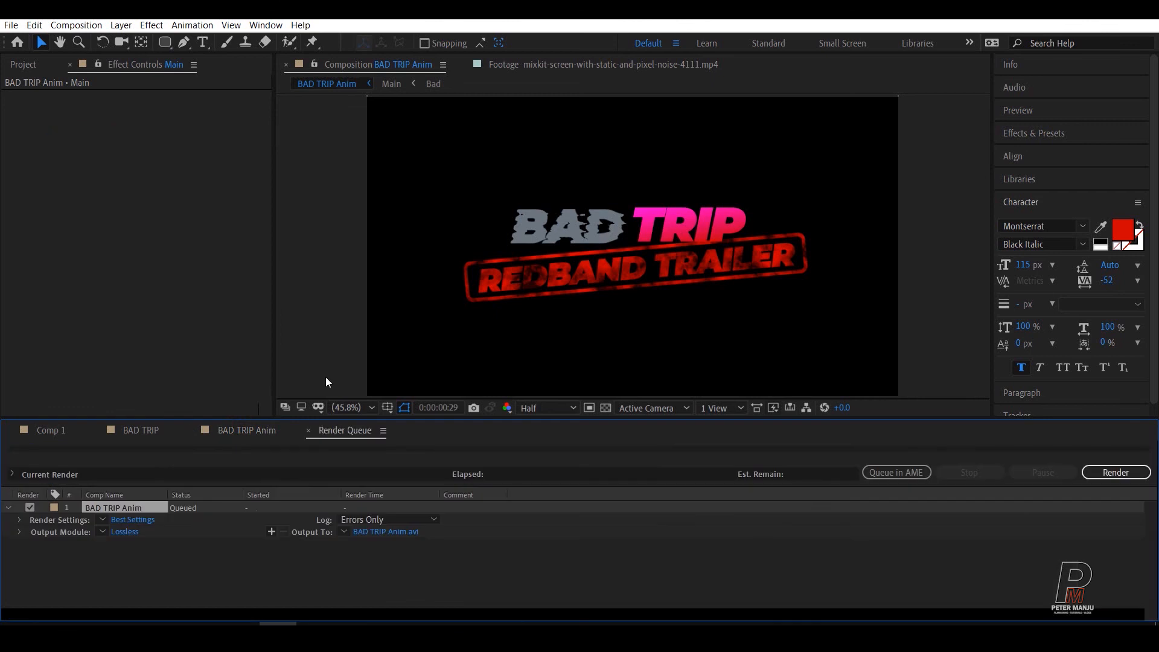
left_click(126, 523)
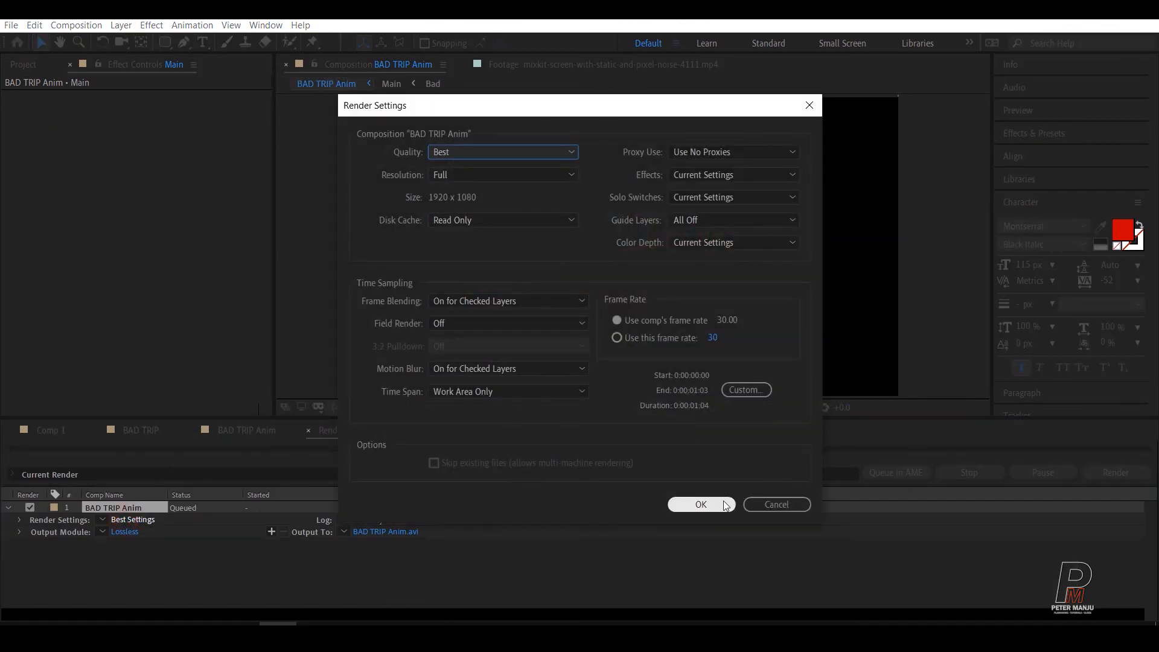
left_click(700, 504)
Step: In the render item's output module settings, choose the AVI format and keep the video channels at RGB
left_click(119, 537)
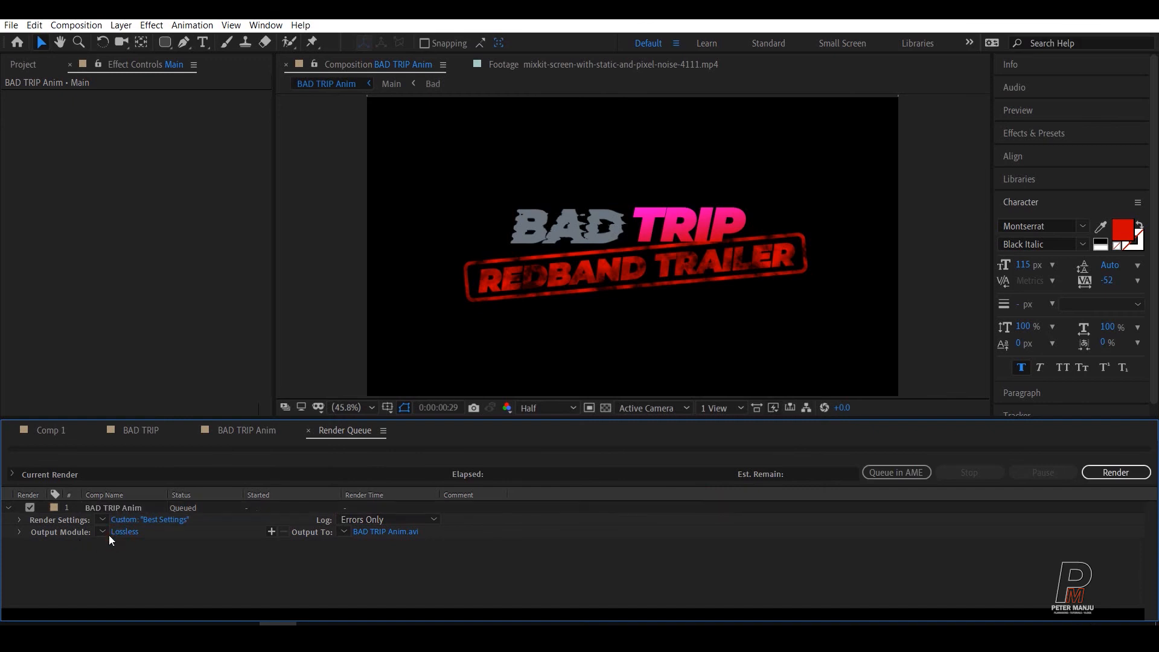
left_click(128, 532)
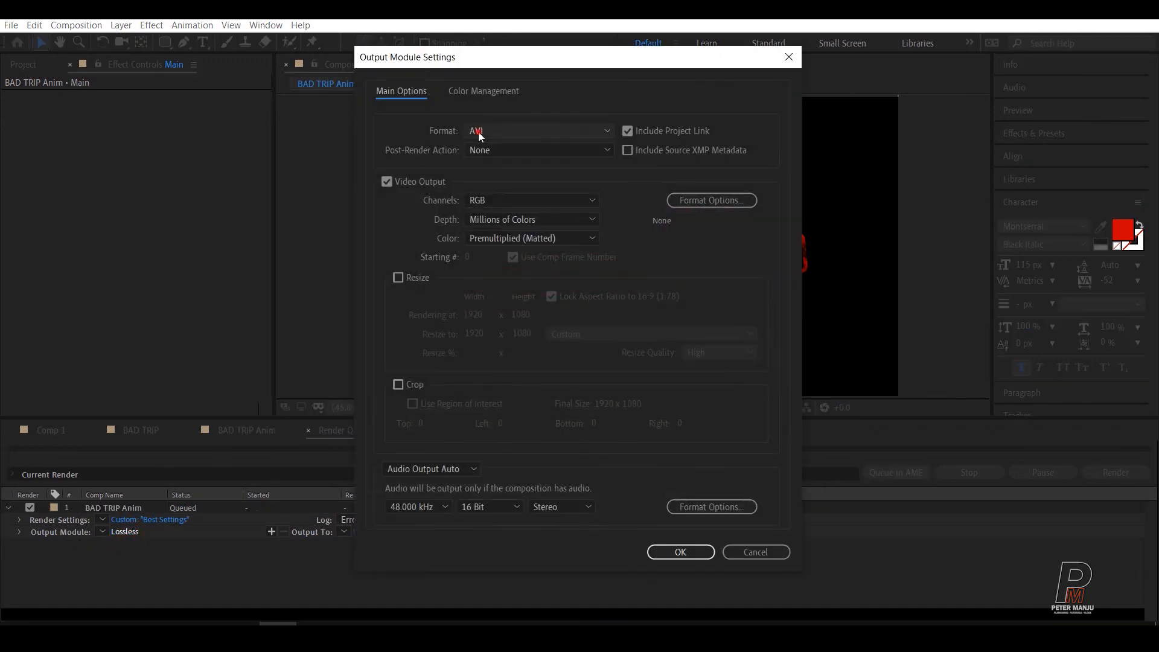
left_click(478, 131)
left_click(489, 167)
left_click_drag(522, 67, 228, 39)
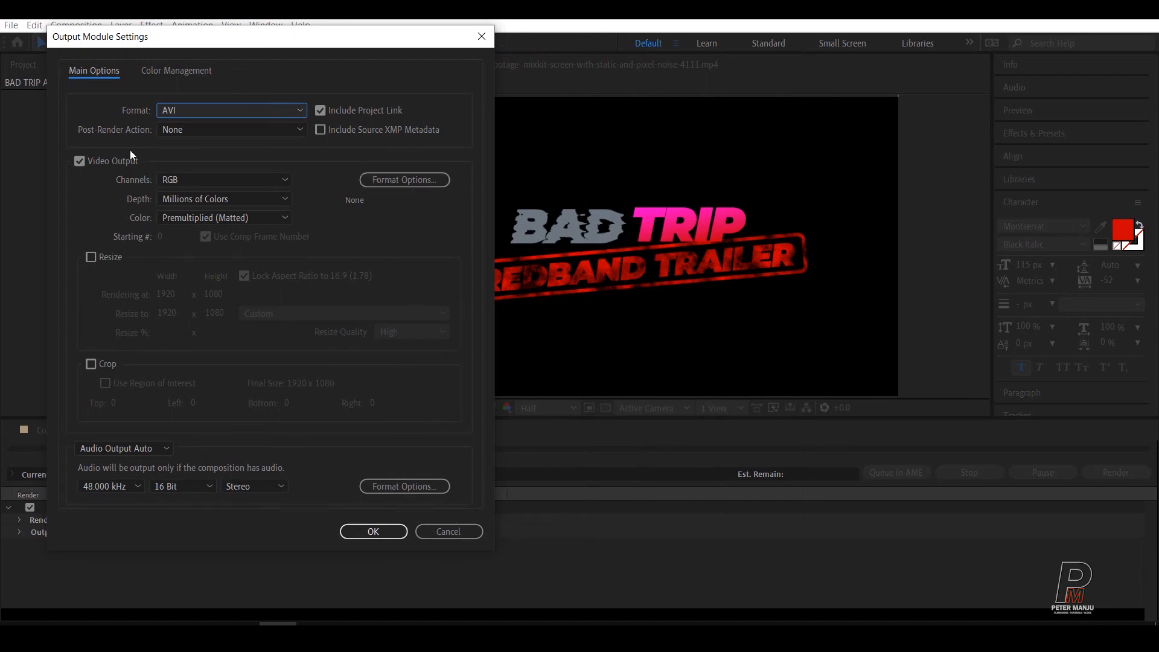
left_click(188, 179)
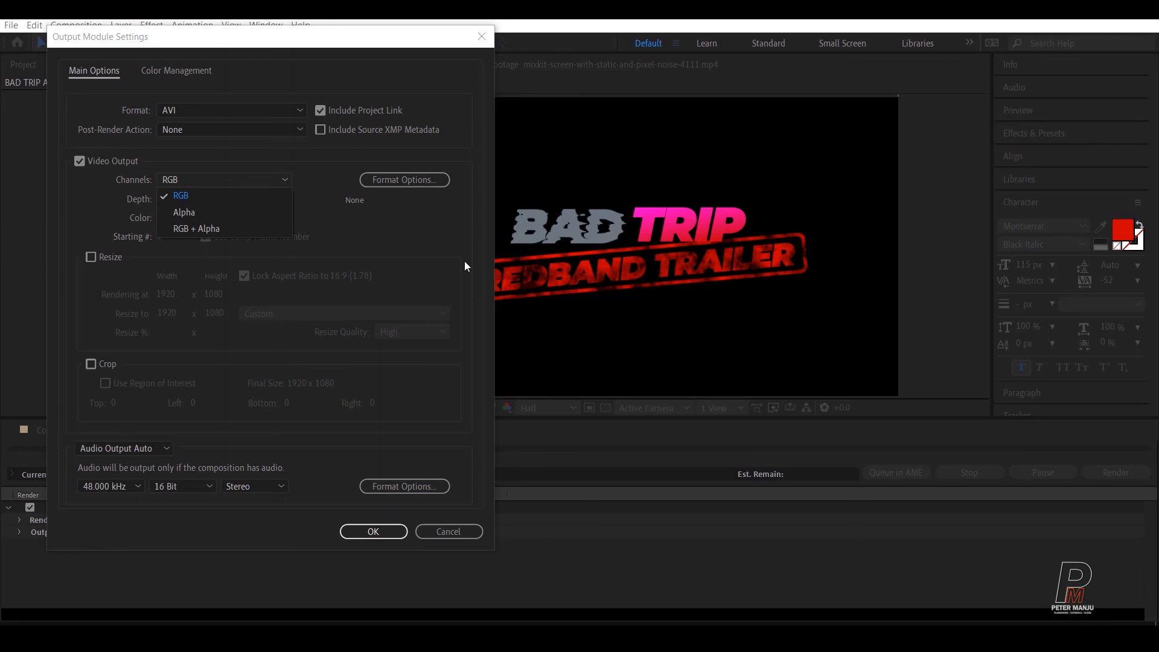
left_click(183, 178)
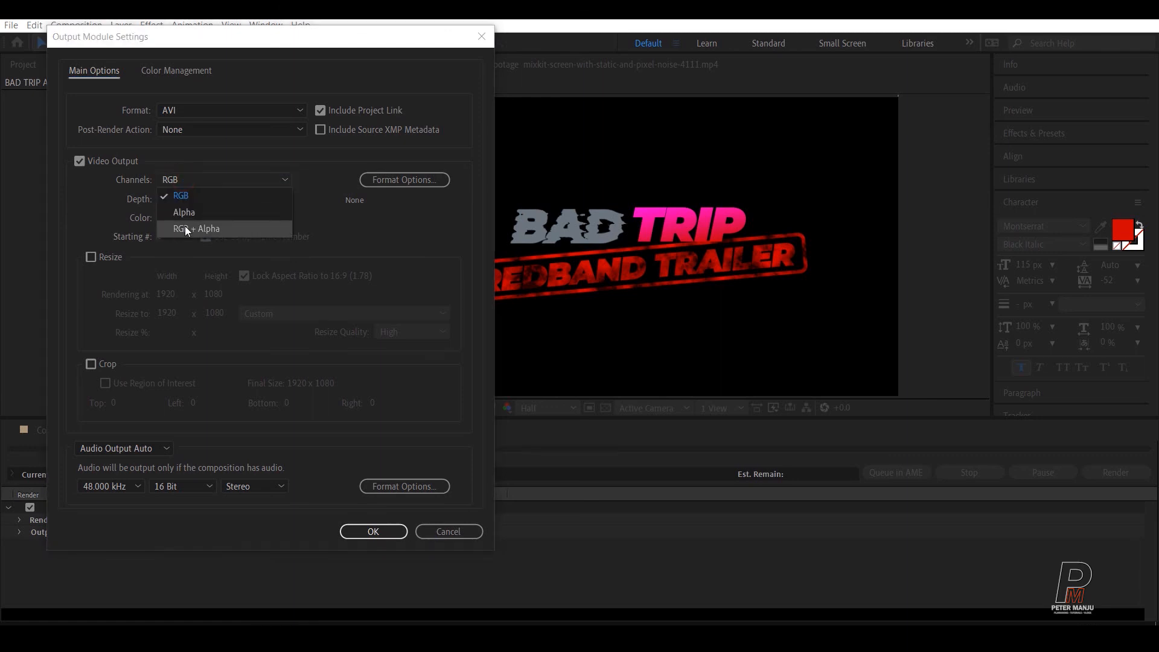
left_click(87, 214)
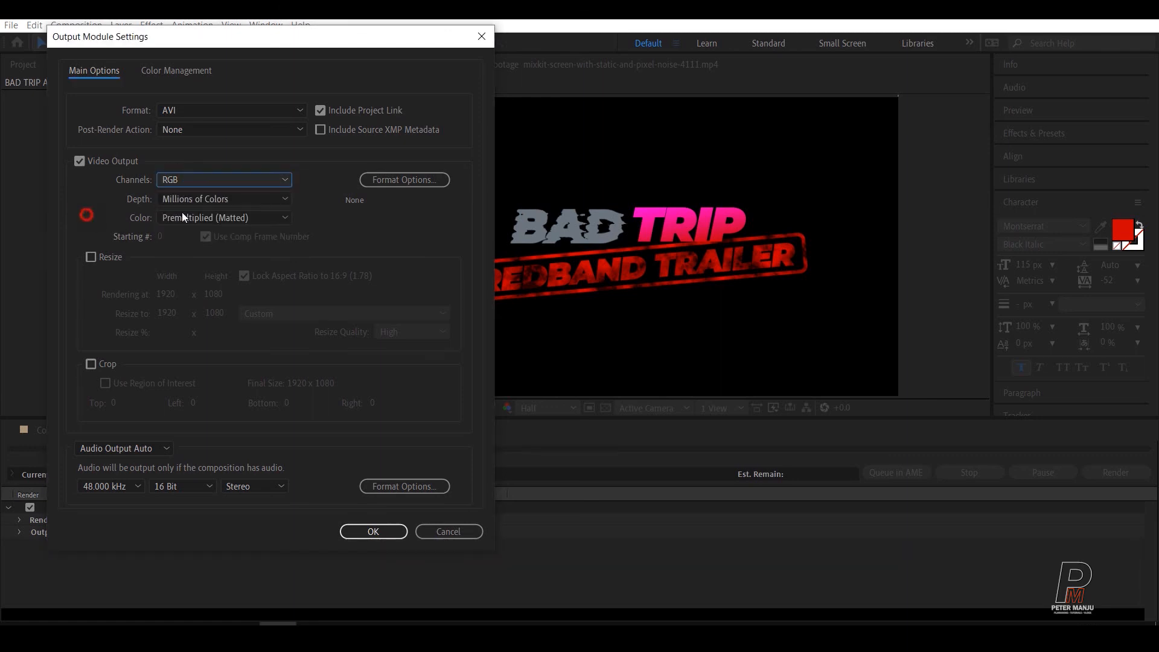
Step: Set the AVI video codec to None and accept the output module settings
left_click(384, 181)
left_click(383, 115)
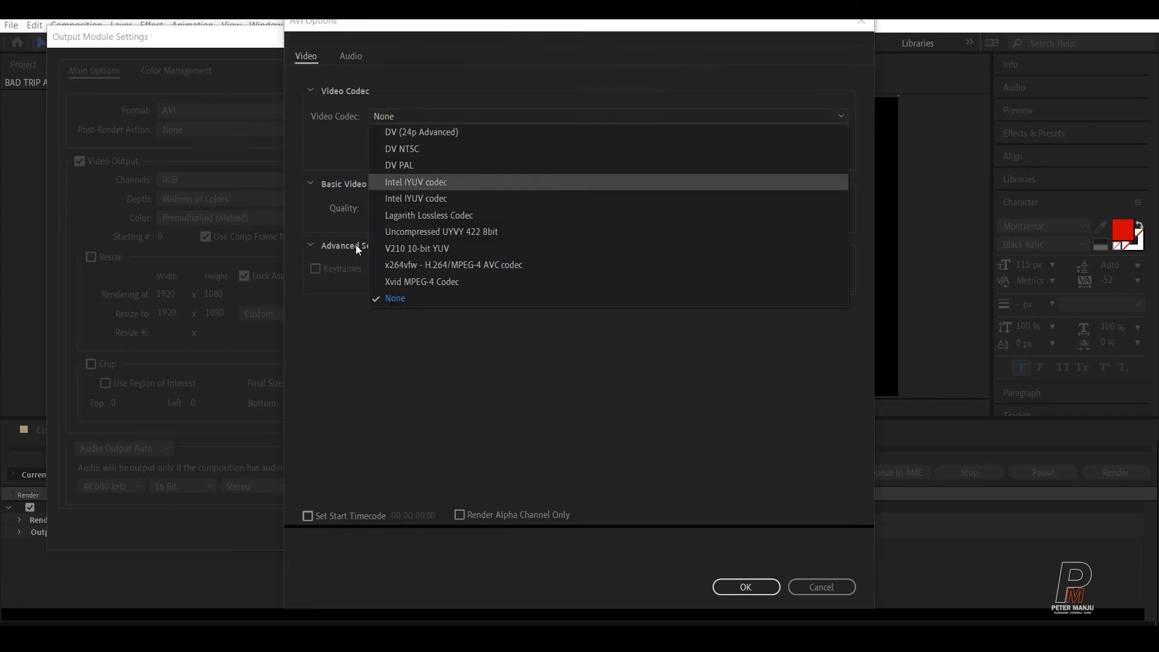
left_click(402, 298)
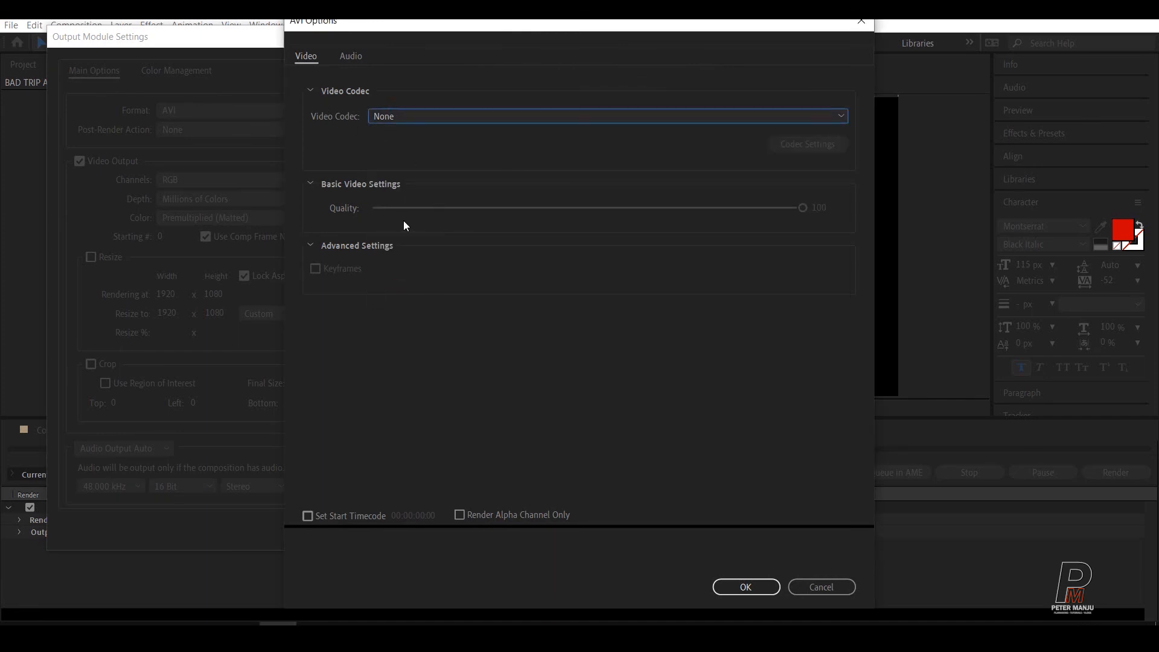
left_click(743, 587)
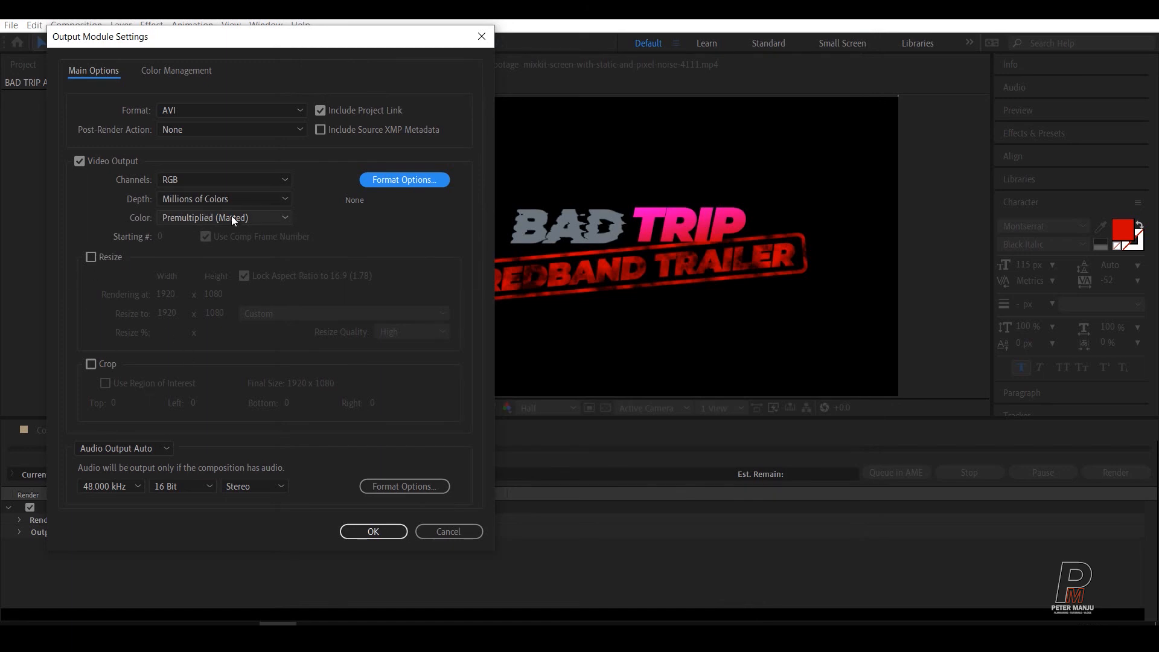
left_click(380, 537)
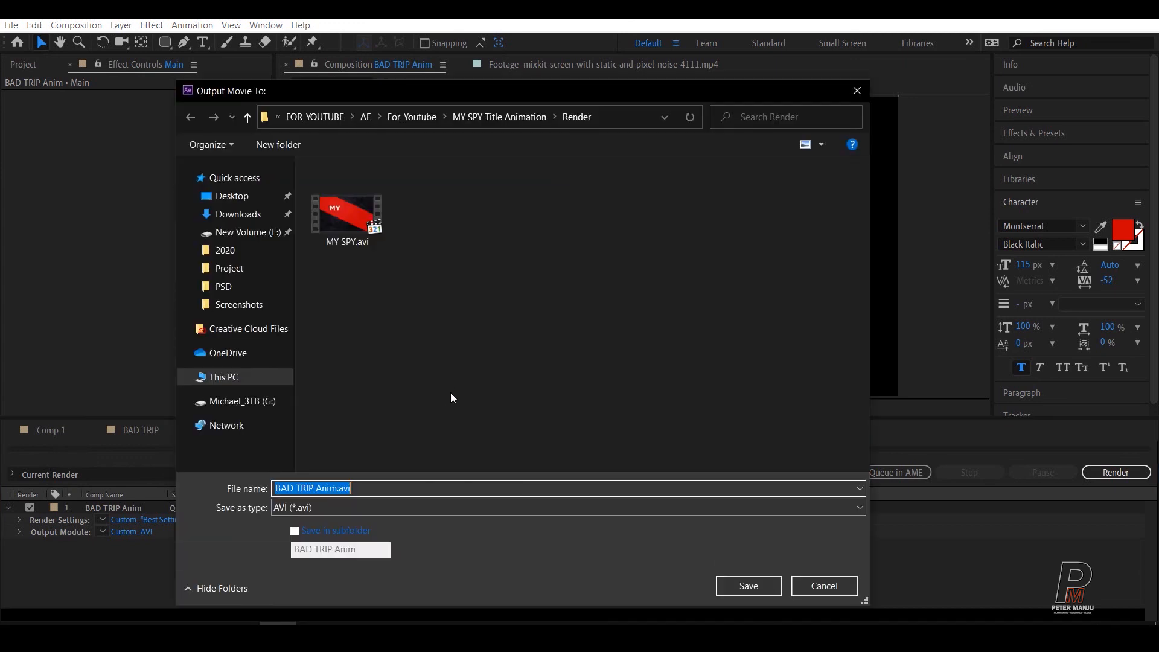
Step: Browse the output movie destination to FOR_YOUTUBE > BAD Trip Movie Title Animation > Projects > AE
left_click(455, 395)
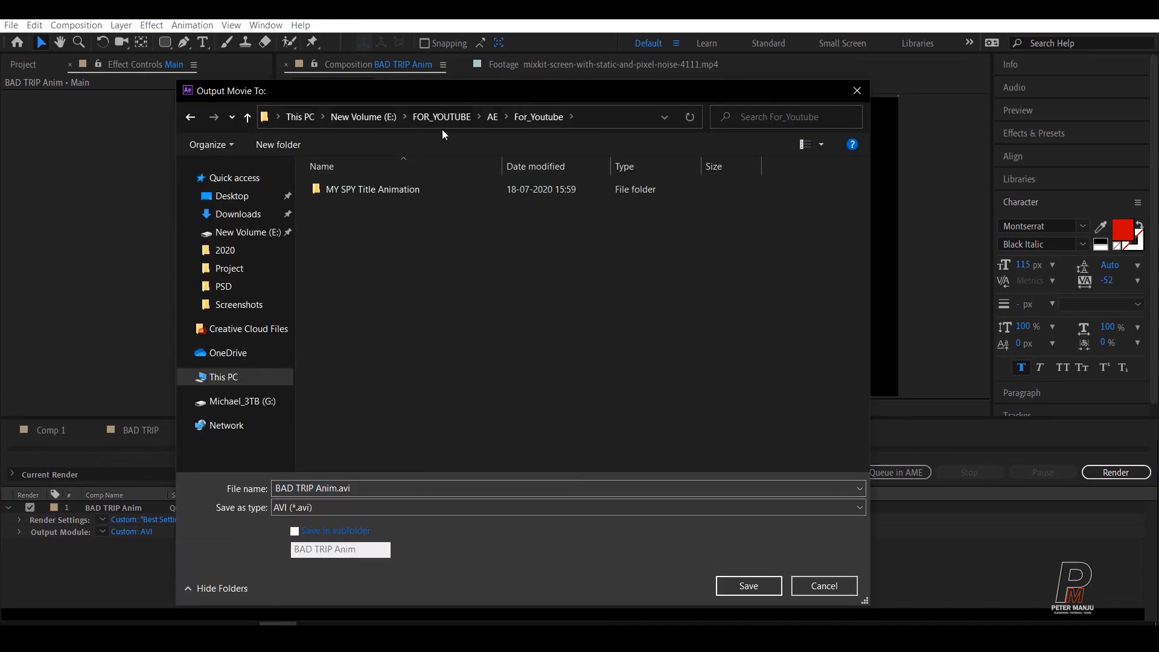
left_click(442, 118)
left_click(498, 416)
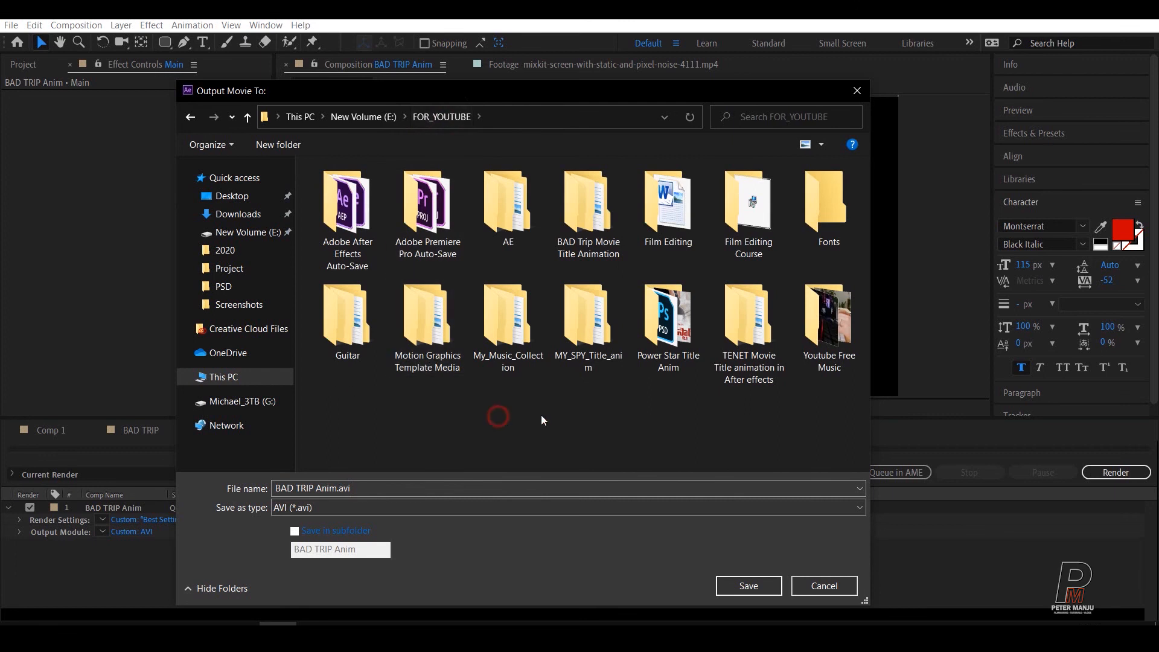
double_click(588, 205)
left_click(443, 381)
double_click(365, 190)
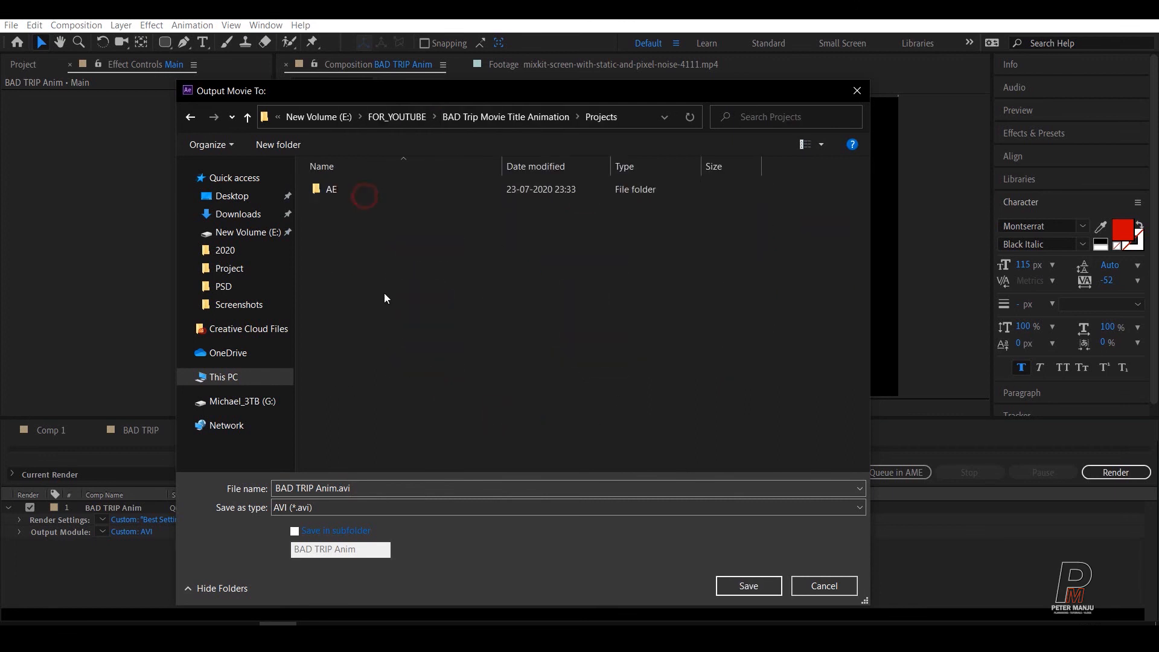
double_click(329, 190)
left_click(373, 267)
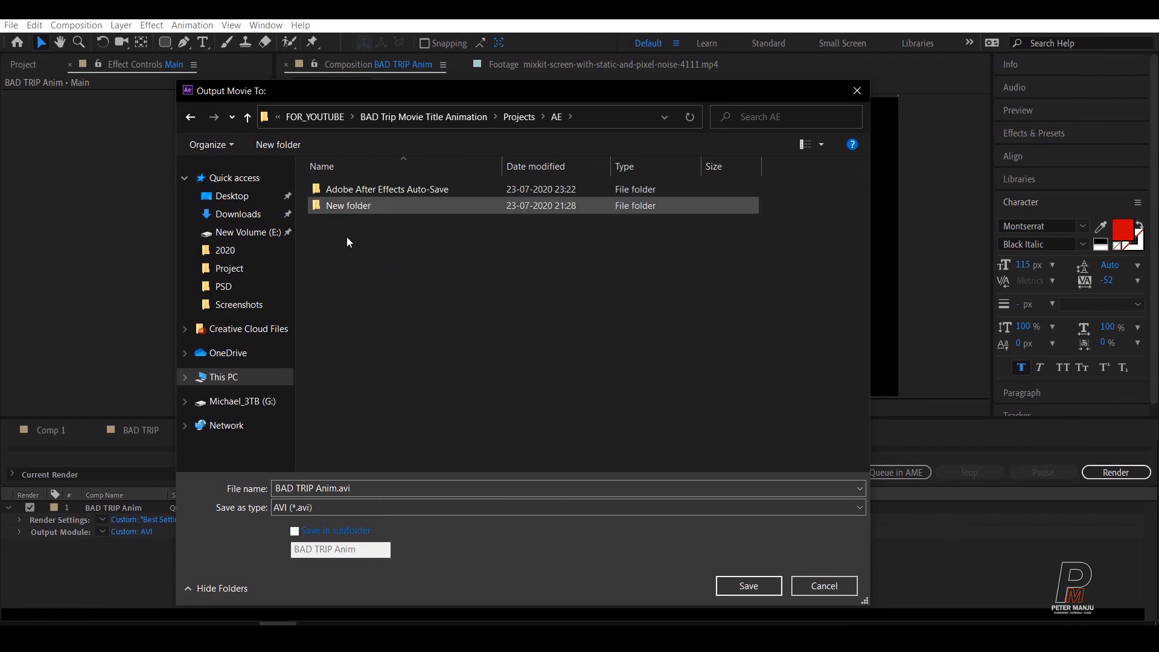
Step: Create a folder named Render inside the AE folder and open it
left_click(273, 151)
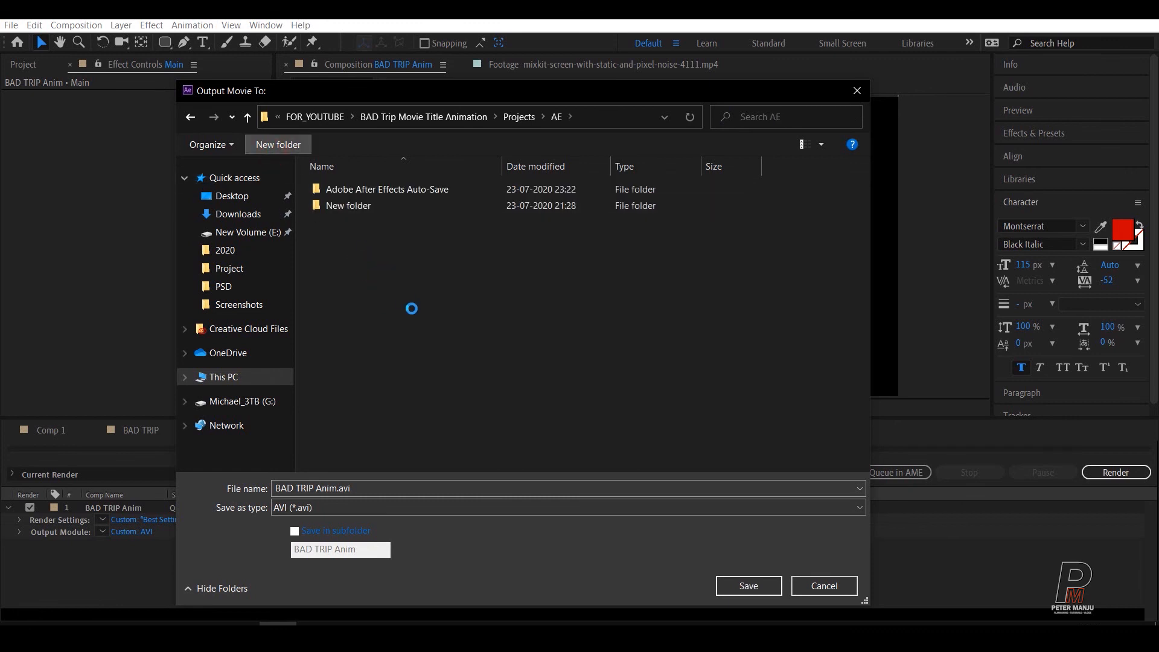
type("R")
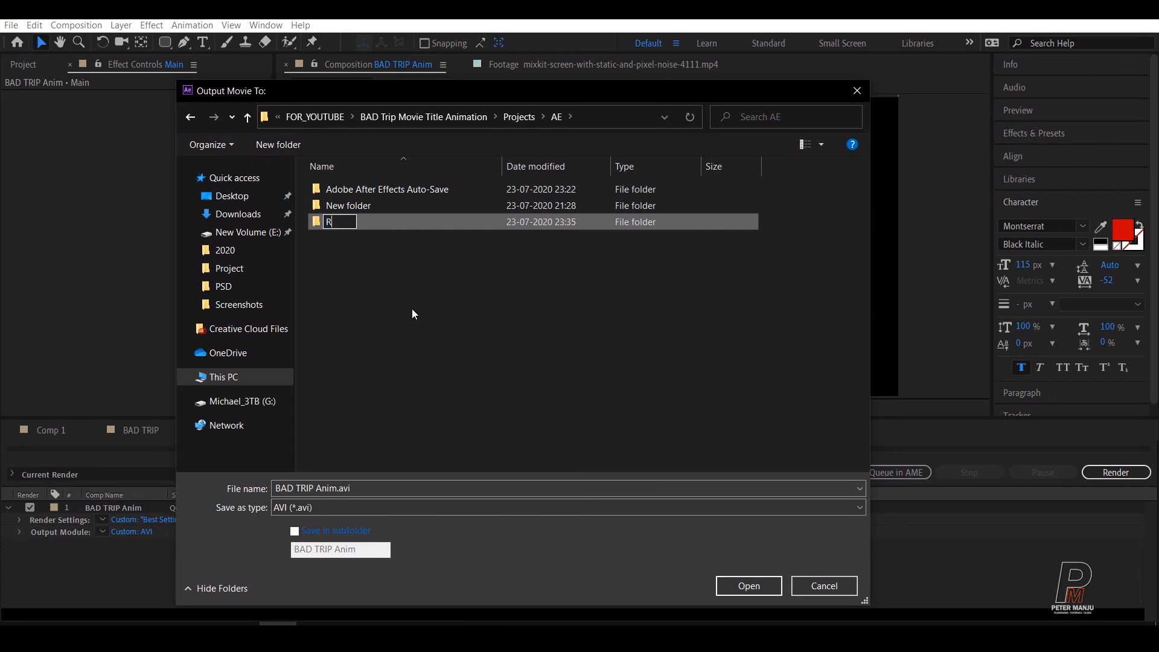
type("ender")
left_click(329, 318)
double_click(340, 226)
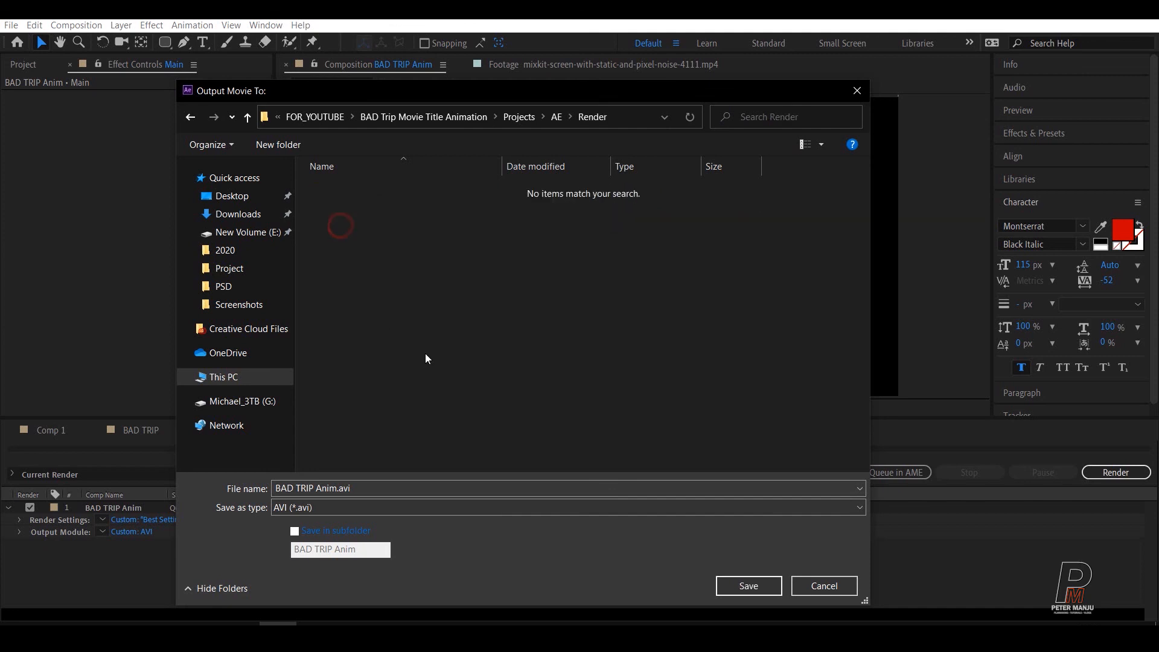
Step: Save the output as BAD TRIP Anim.avi in the Render folder without a subfolder and start the render
left_click(296, 532)
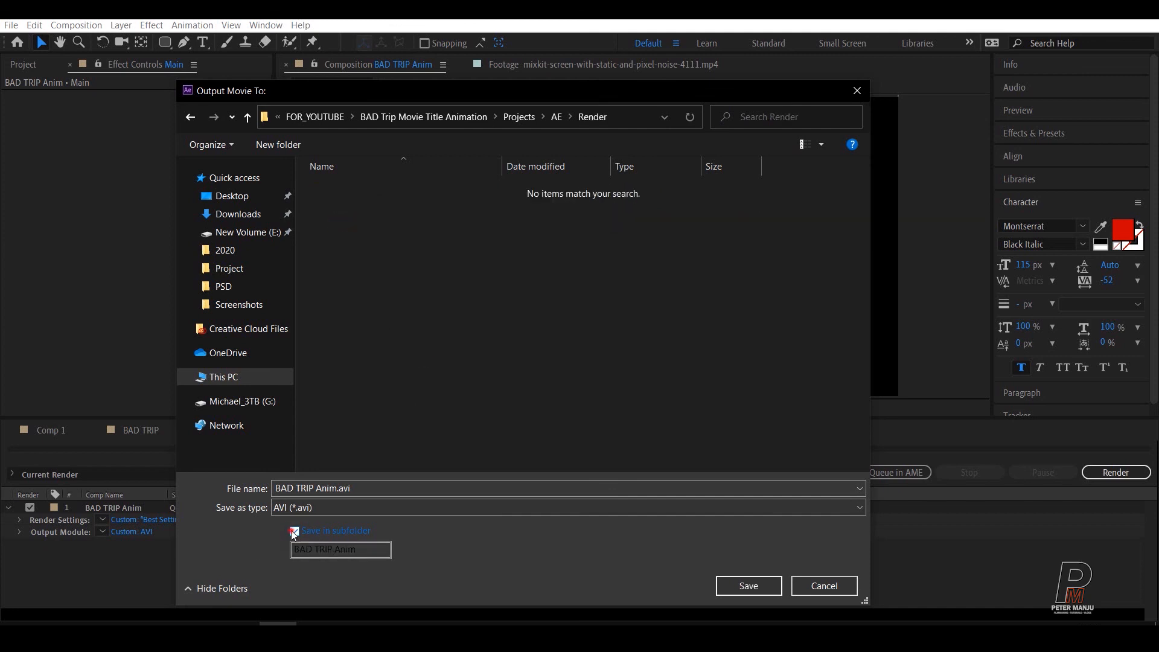
left_click(295, 532)
left_click(739, 586)
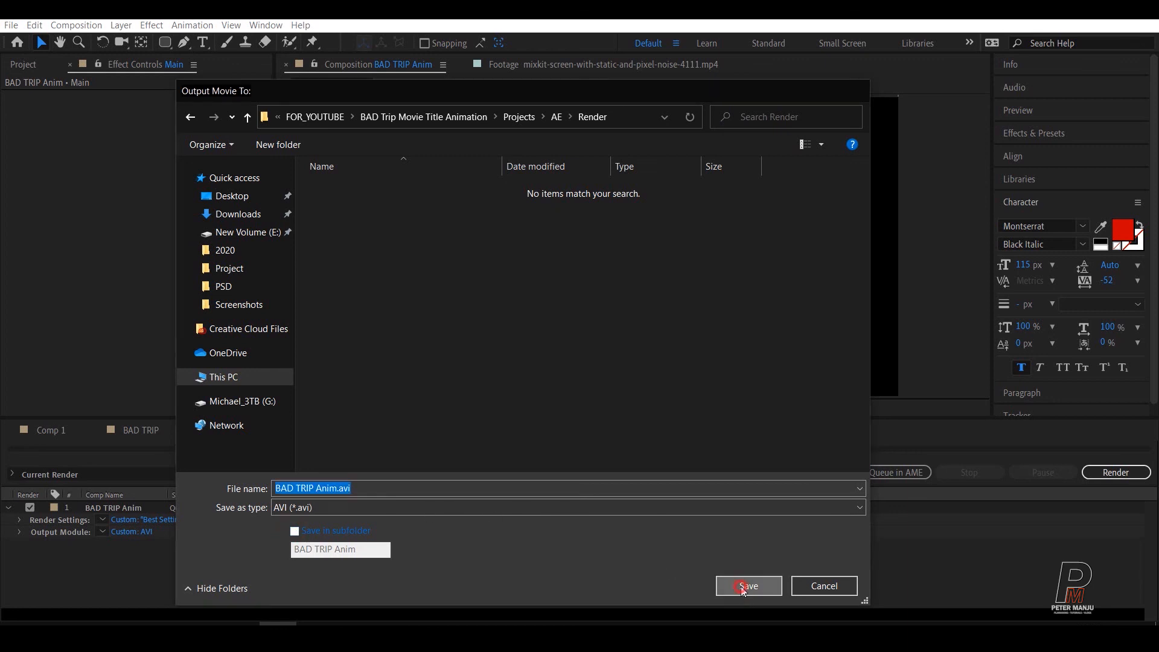
left_click(1130, 476)
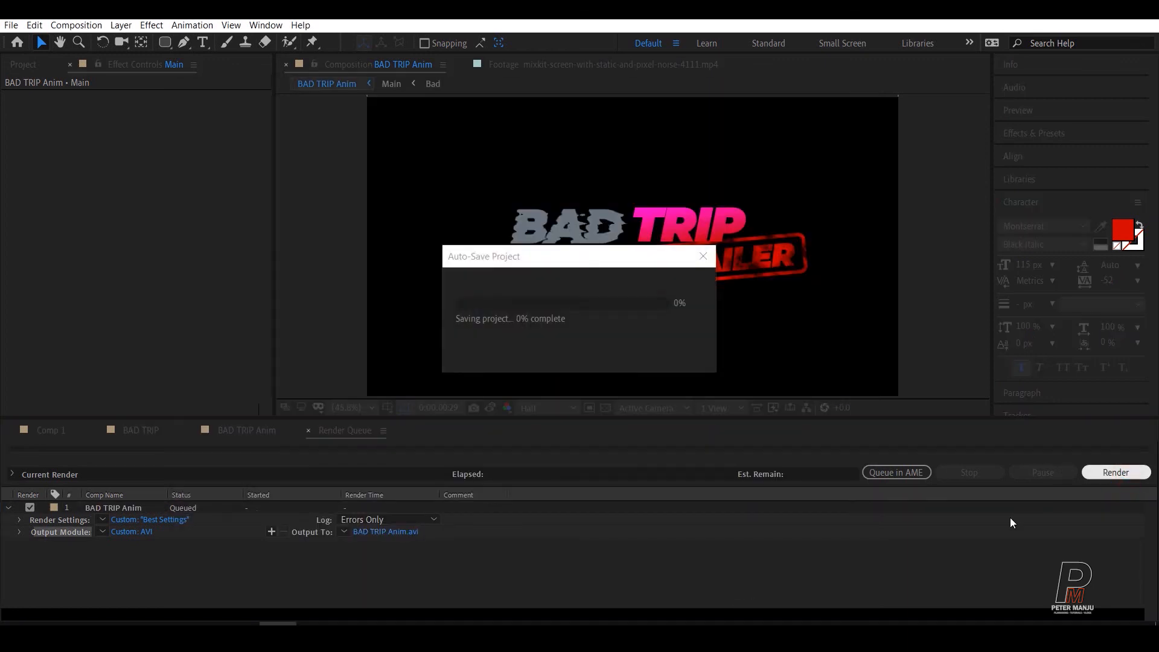